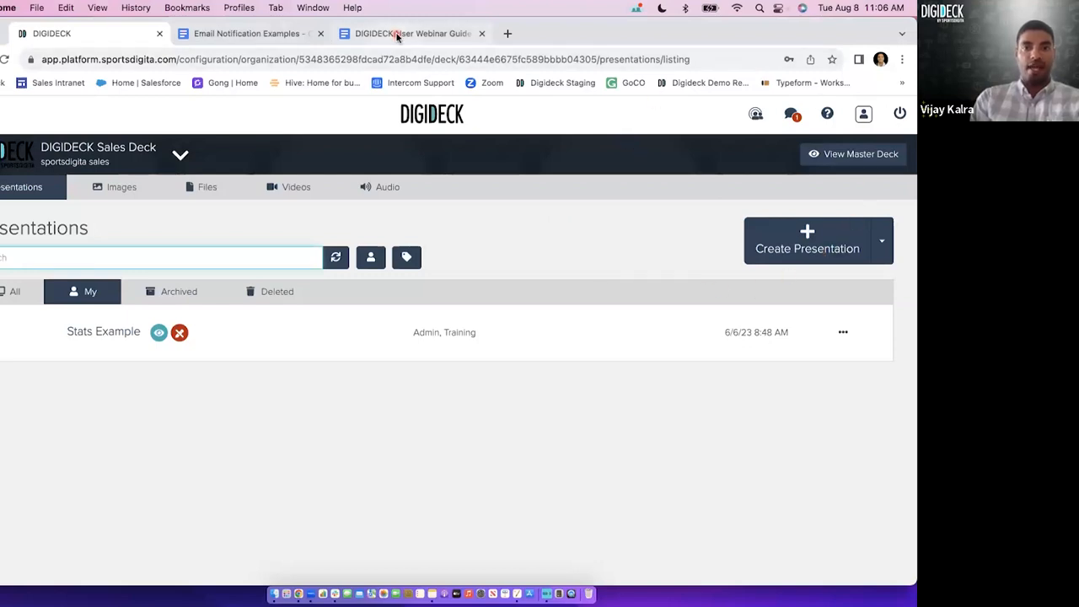
Review the Creating the Perfect DIGIDECK checklist in the Google Docs webinar guide, and return to DIGIDECK.
left_click(371, 34)
scroll(342, 305, "down", 1)
scroll(342, 305, "down", 1)
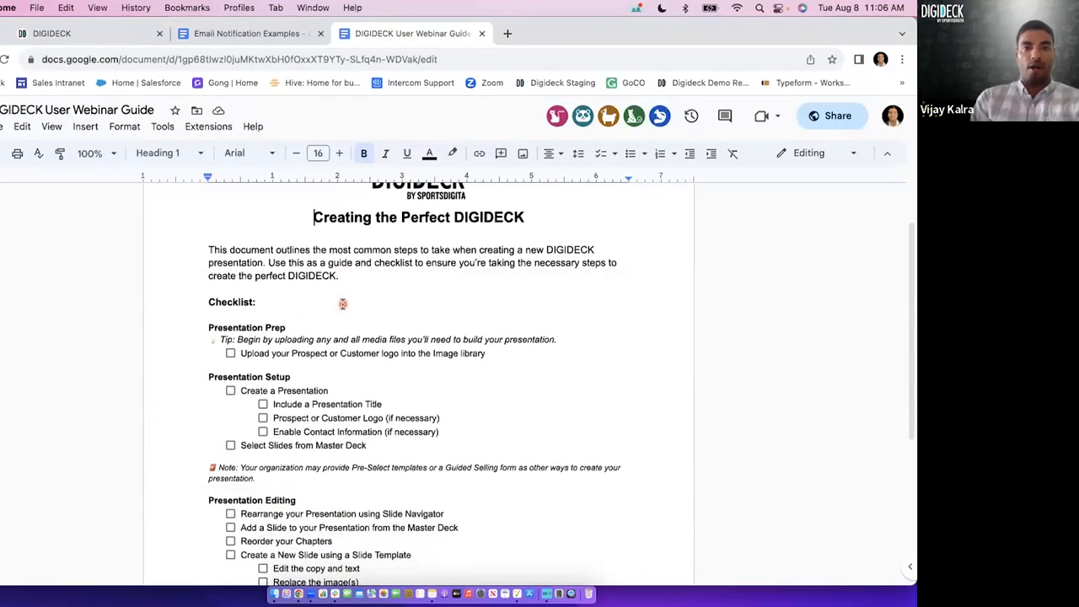
left_click(121, 35)
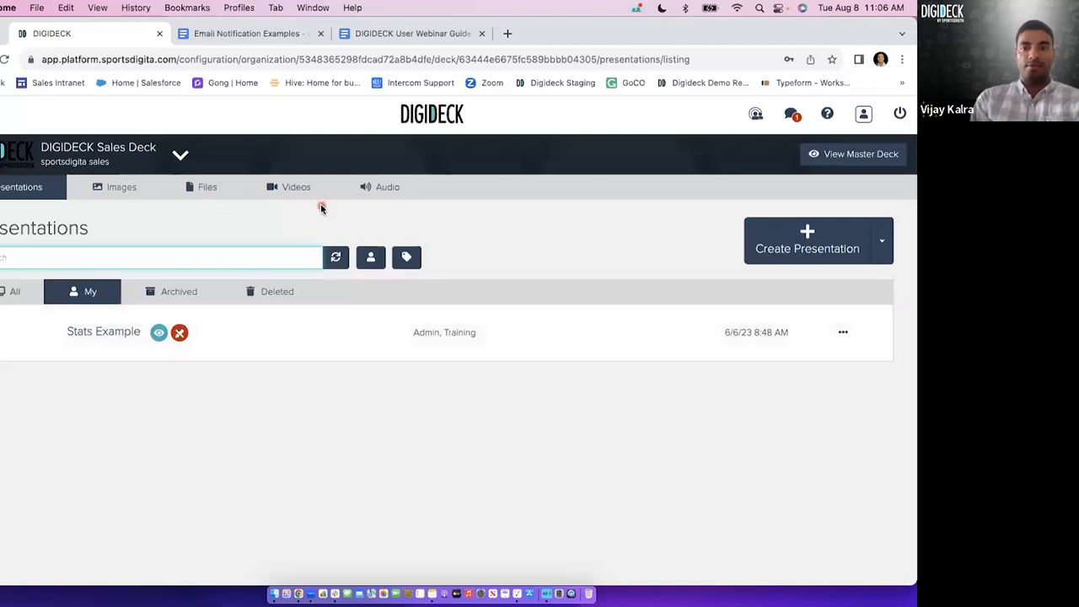
Start an image upload in the deck's image library and browse the Documents folder for files.
left_click(121, 188)
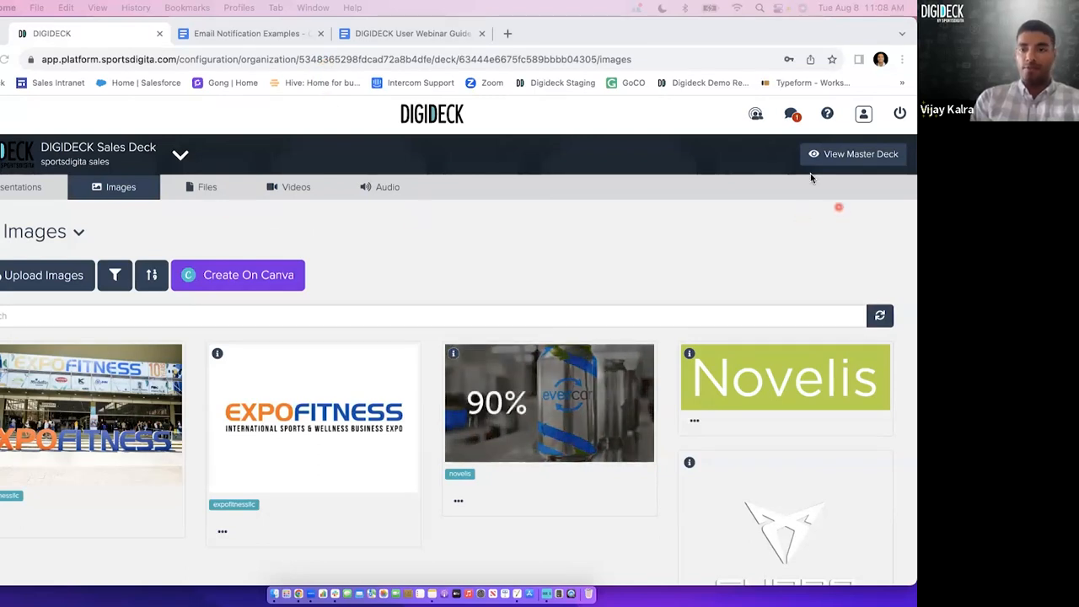
left_click(51, 278)
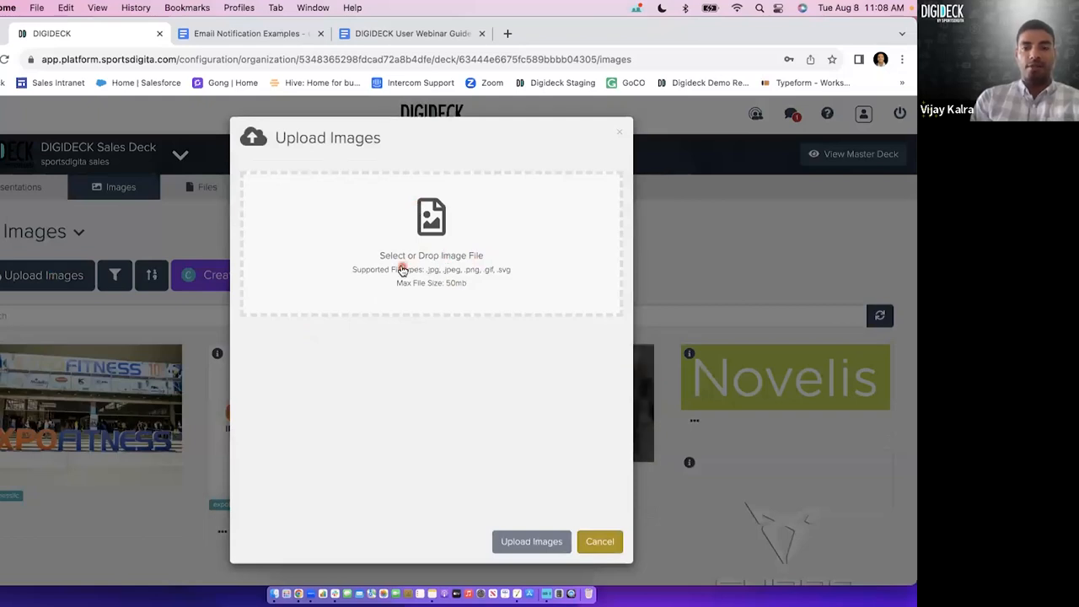
left_click(345, 277)
scroll(238, 285, "down", 5)
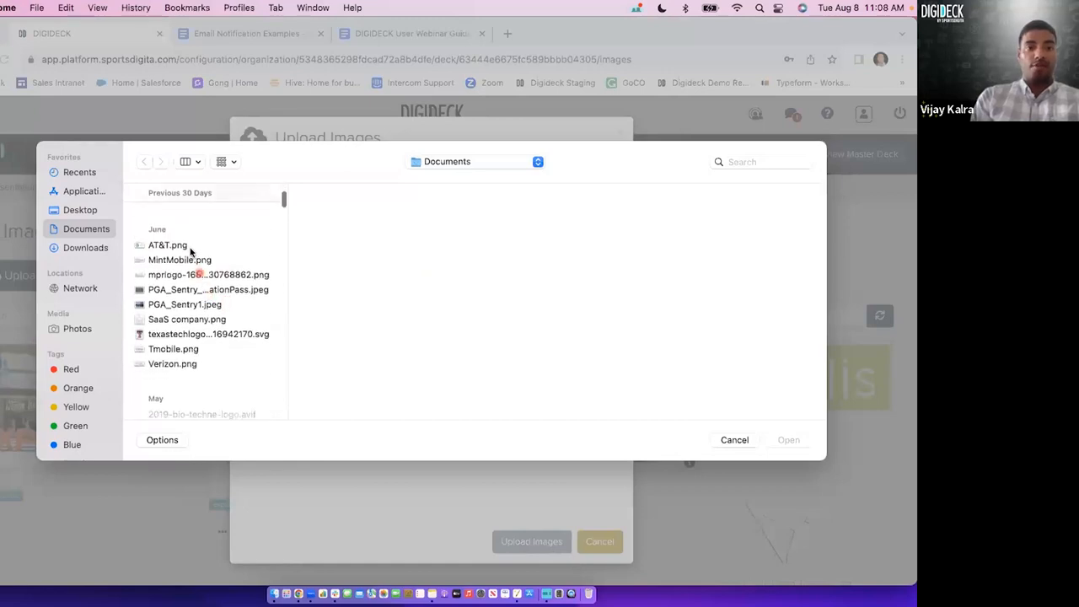
Try selecting several June image files together, starting with AT&T.png, MintMobile.png and the two PGA_Sentry JPEGs.
left_click(187, 246)
left_click(191, 260, "shift")
left_click(193, 276, "shift")
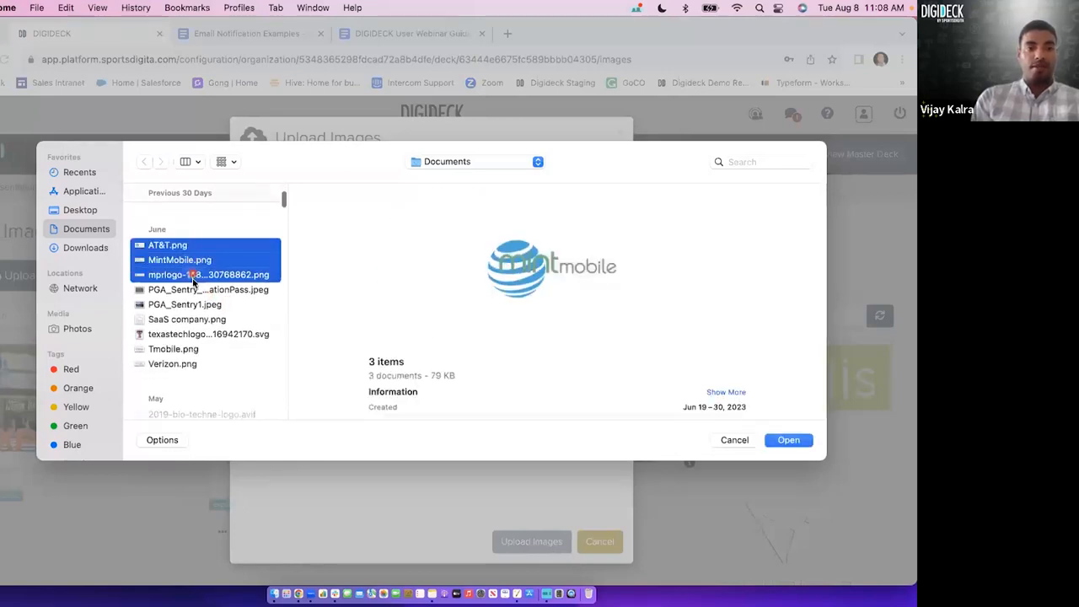
left_click(194, 290, "shift")
left_click(194, 305, "shift")
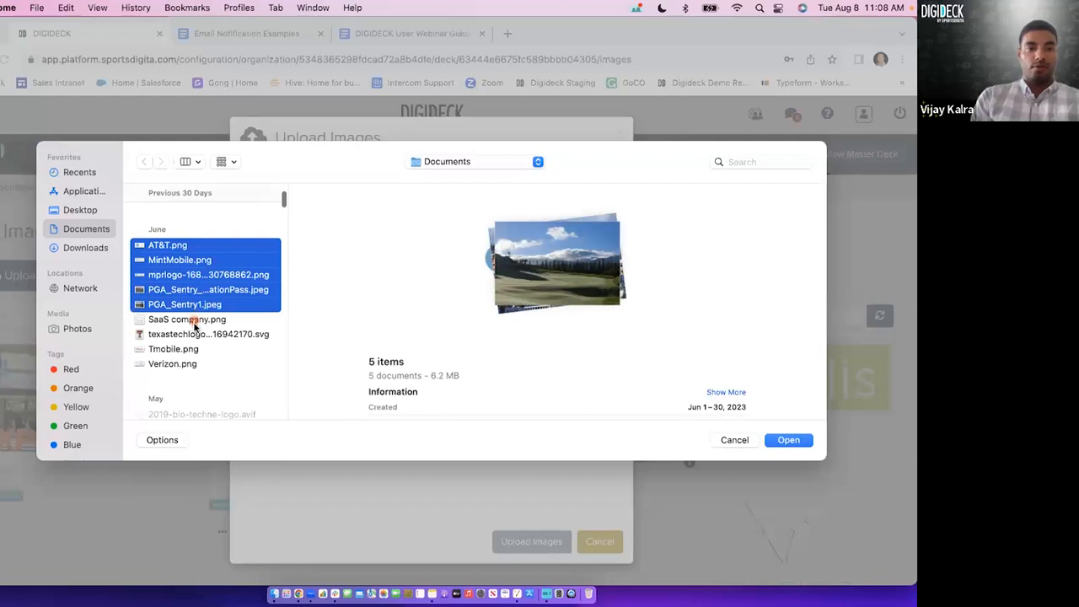
left_click(194, 320, "shift")
left_click(194, 335, "shift")
left_click(193, 349)
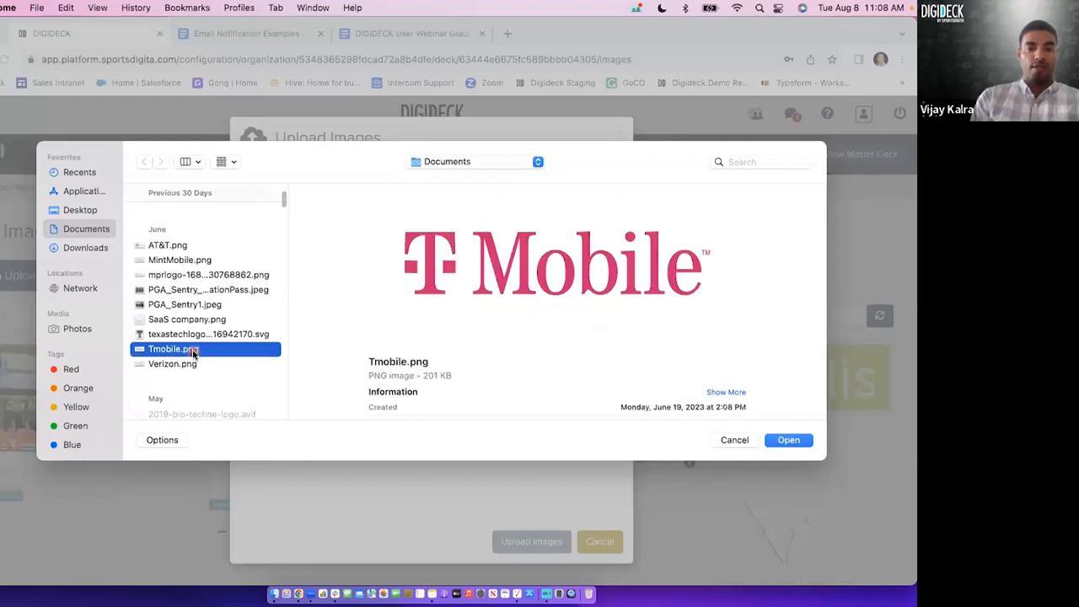
left_click(196, 334)
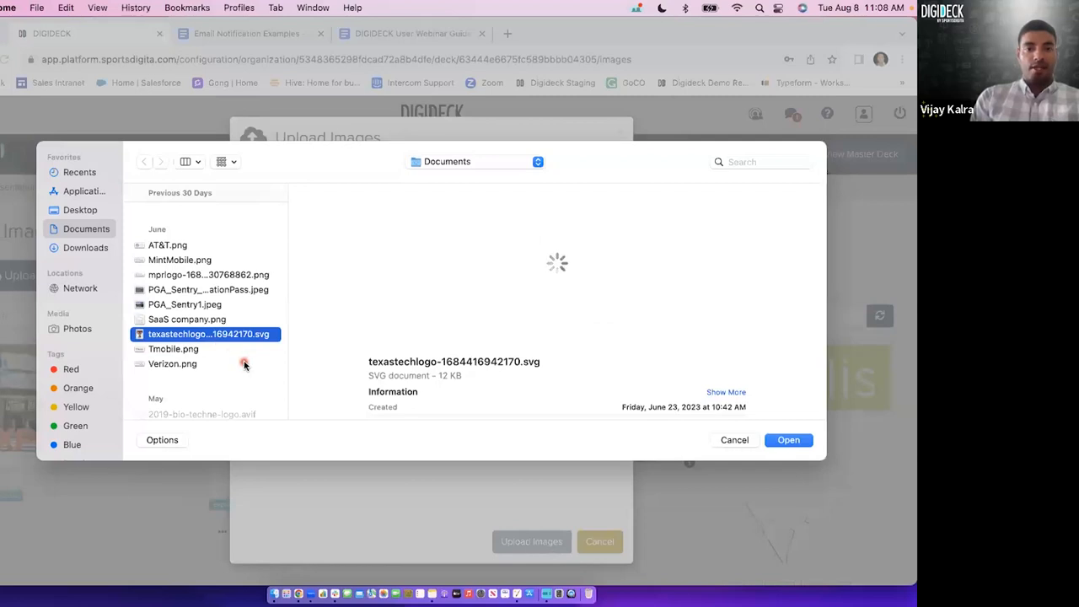
Add the presenter's headshot JPEG from the 2021 files in Documents to the image upload.
scroll(242, 362, "down", 8)
scroll(228, 322, "down", 10)
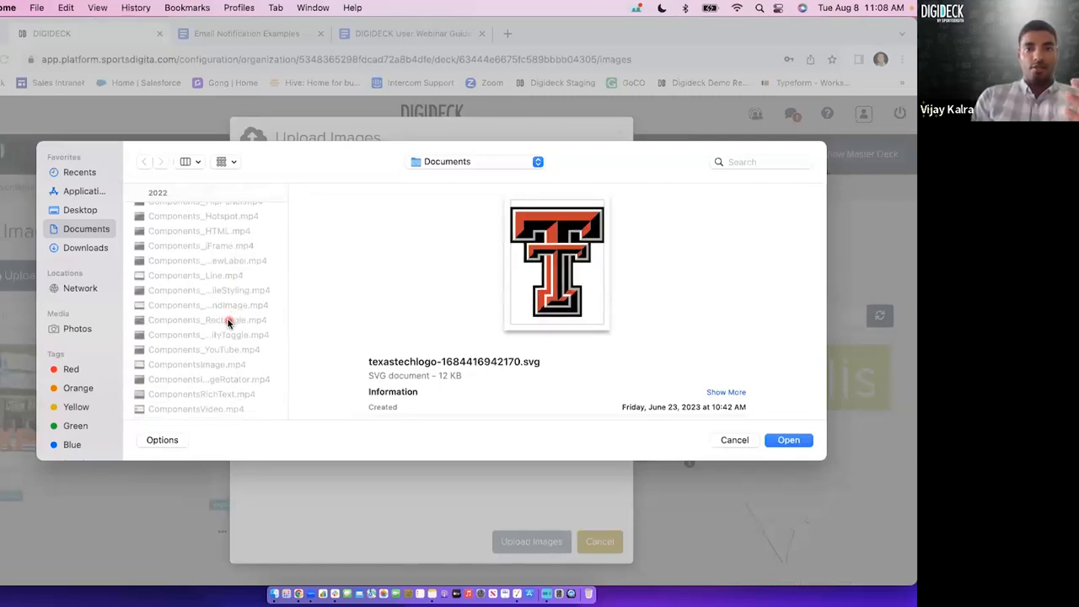
scroll(227, 322, "down", 3)
scroll(228, 322, "down", 15)
scroll(228, 322, "down", 15)
scroll(228, 323, "down", 5)
left_click(217, 353)
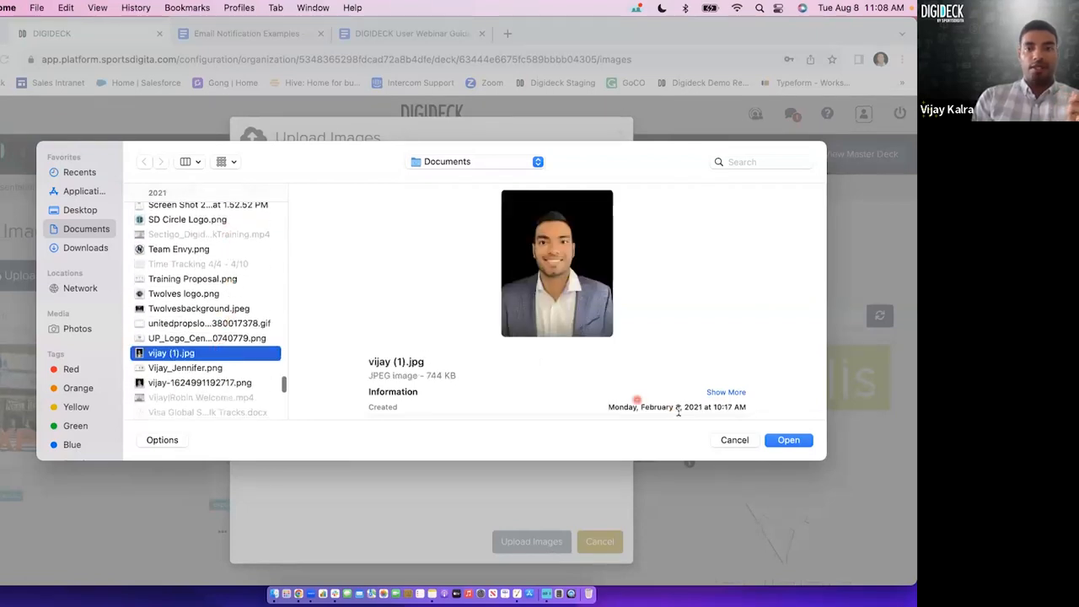
left_click(788, 440)
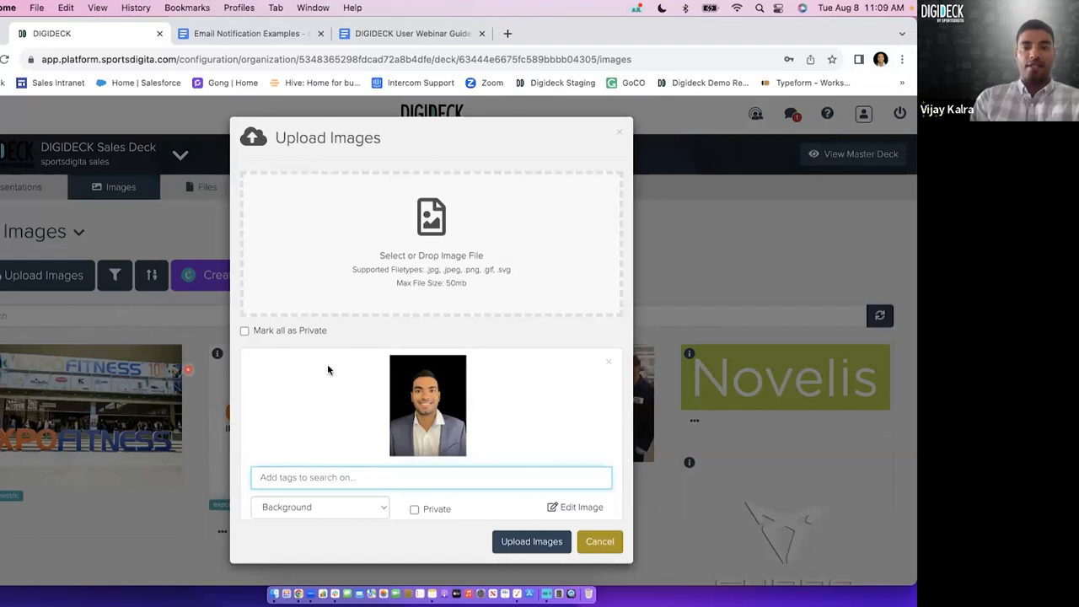
Tag the portrait with "headshot" and the person's first and last names, and upload it to the image library.
scroll(381, 375, "down", 1)
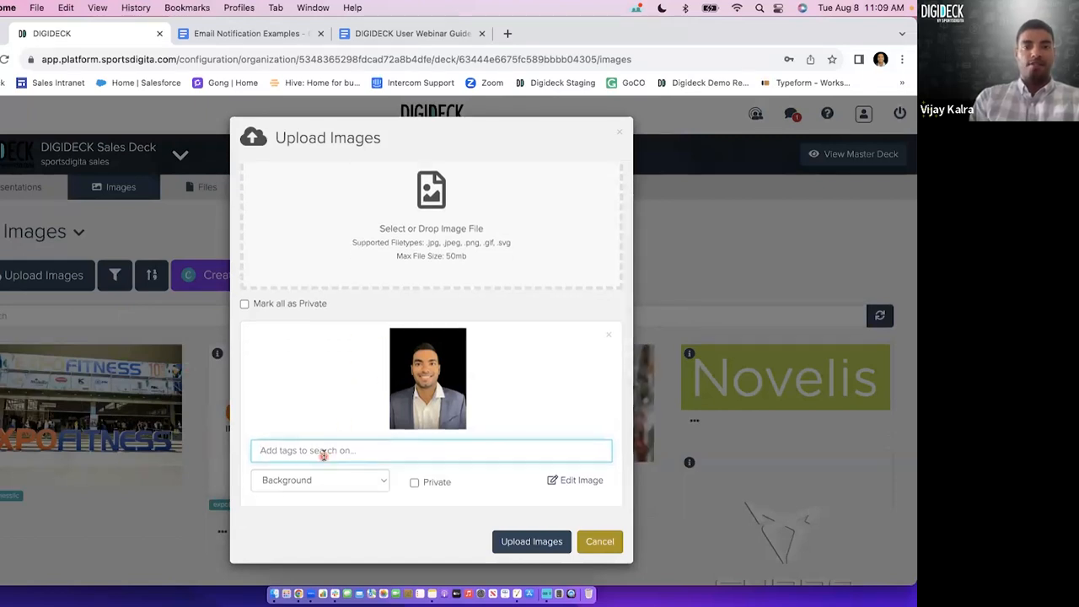
type("headshot")
key("Return")
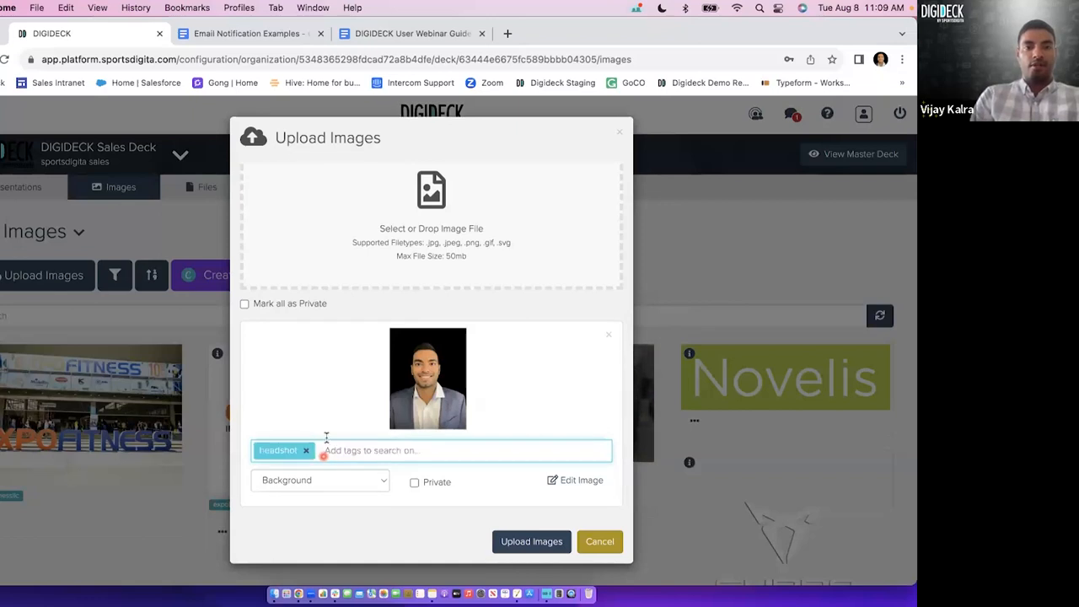
type("Vijay")
key("Return")
type("Kalra")
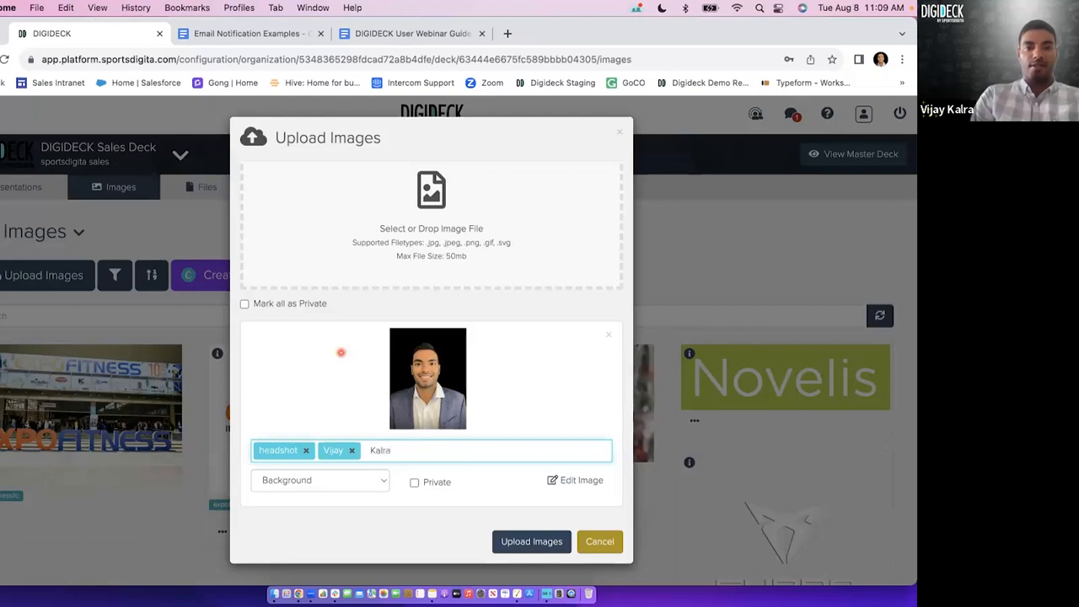
key("Return")
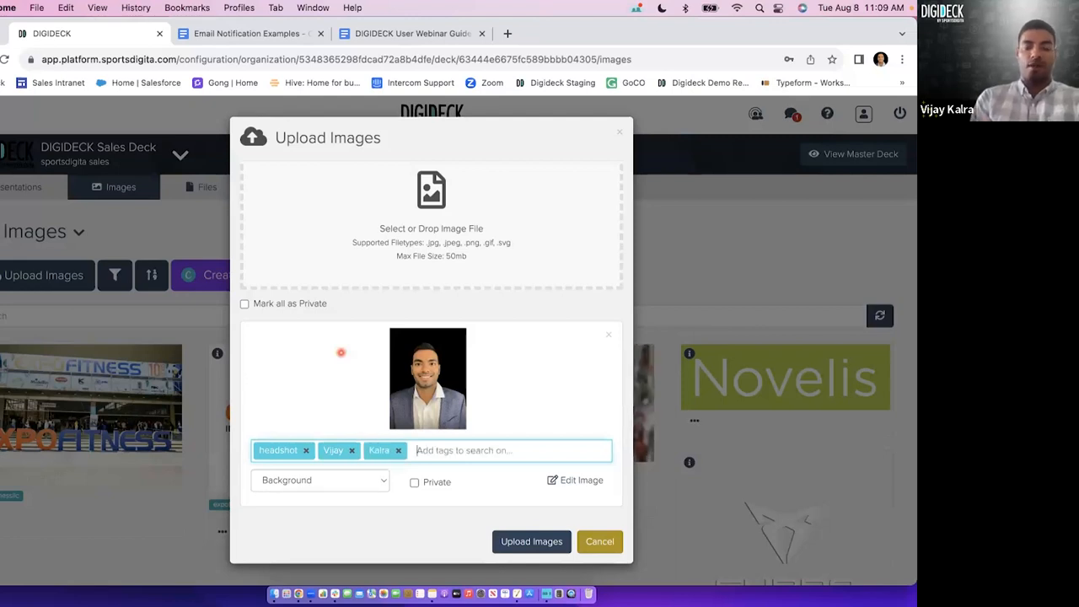
left_click(518, 542)
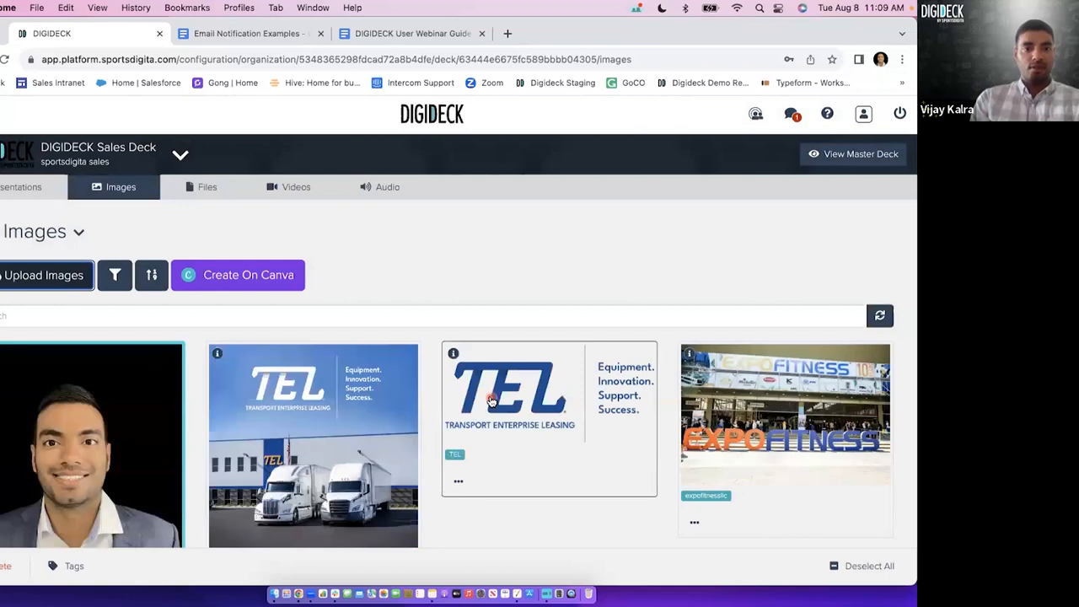
left_click(506, 292)
Search the image library by the presenter's first name, and clear the search.
scroll(510, 303, "down", 1)
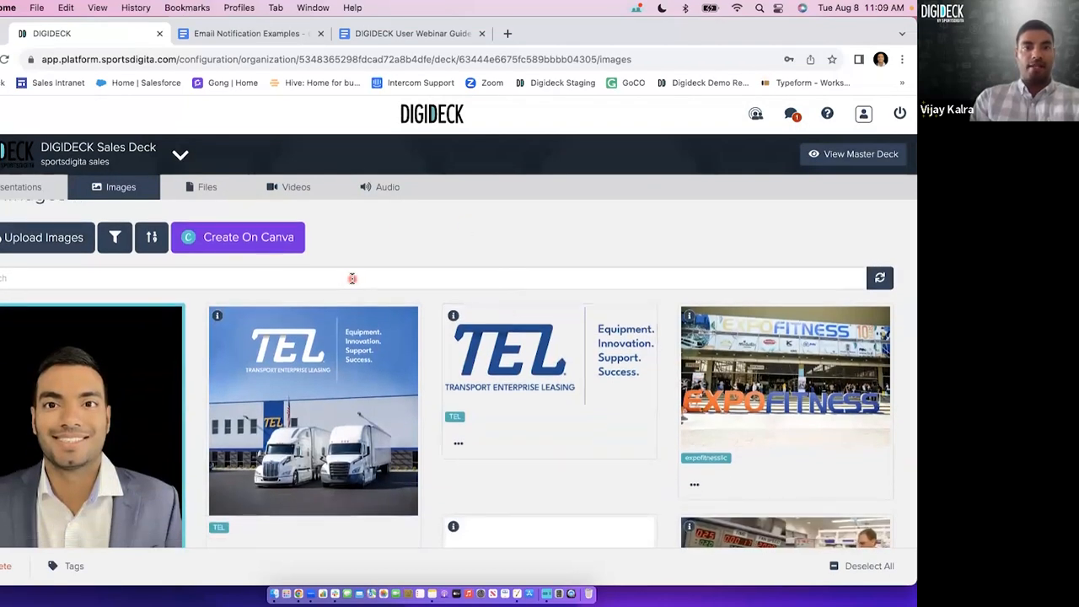
left_click(352, 279)
type("Vija")
key("Return")
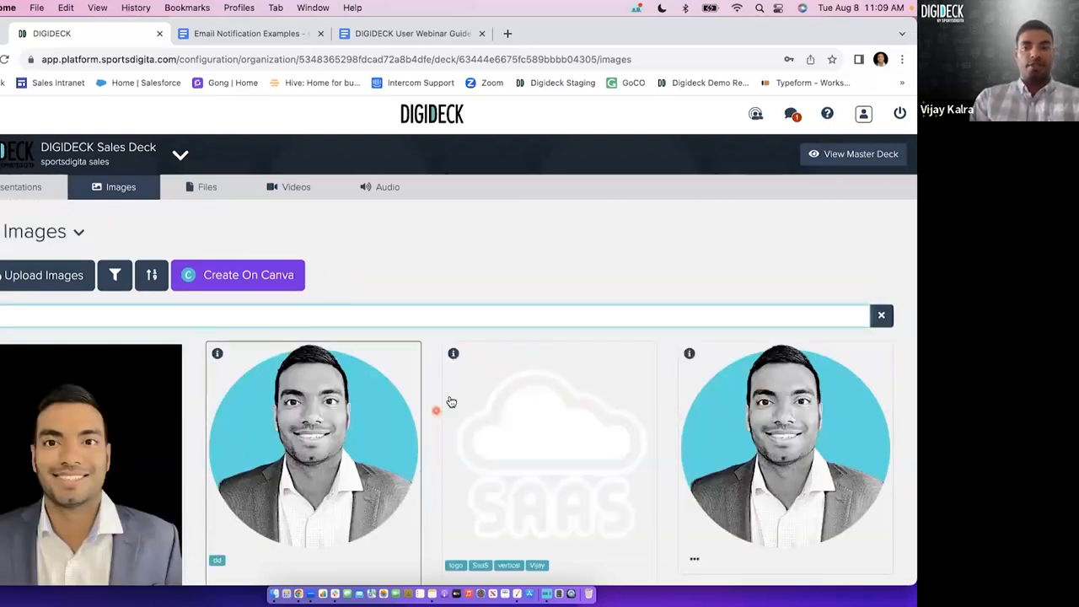
left_click(881, 315)
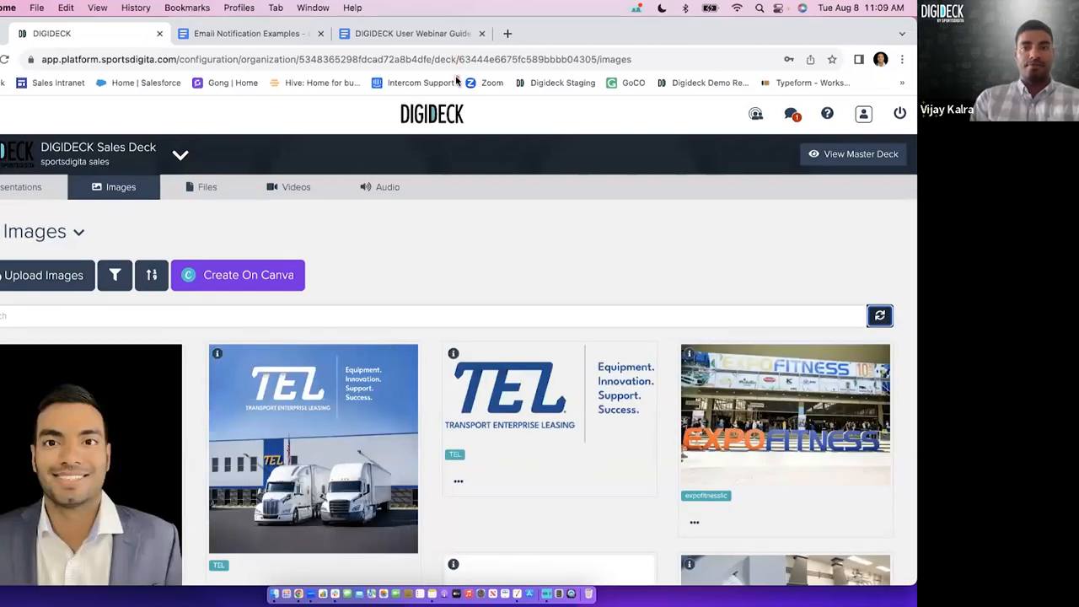
left_click(450, 267)
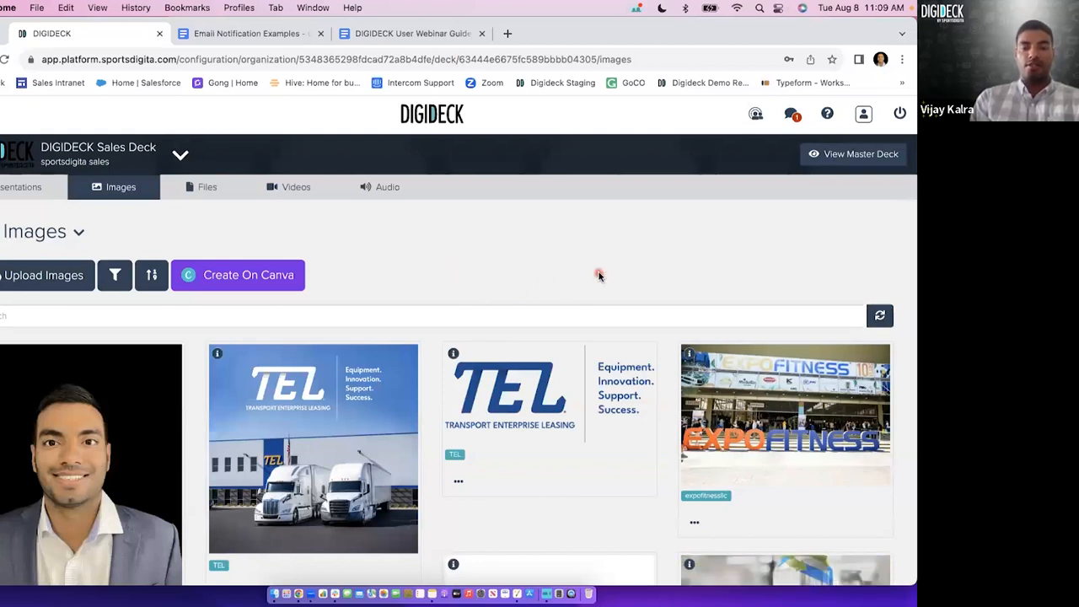
Look through the uploaded images, the video library and the audio library, and return to the images.
scroll(600, 275, "down", 3)
scroll(601, 275, "down", 4)
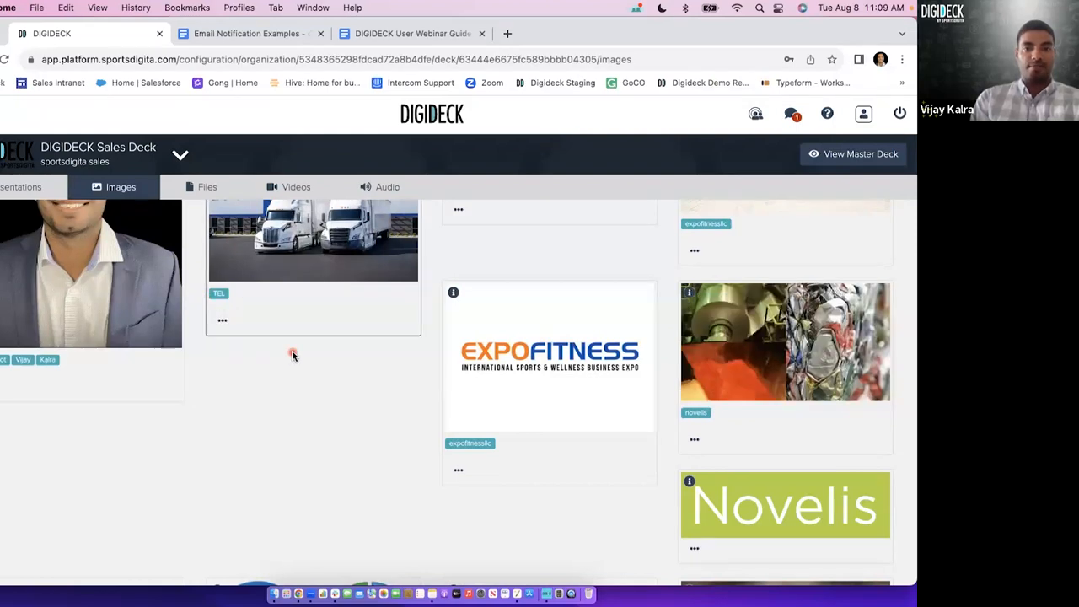
scroll(291, 354, "down", 2)
scroll(511, 414, "down", 3)
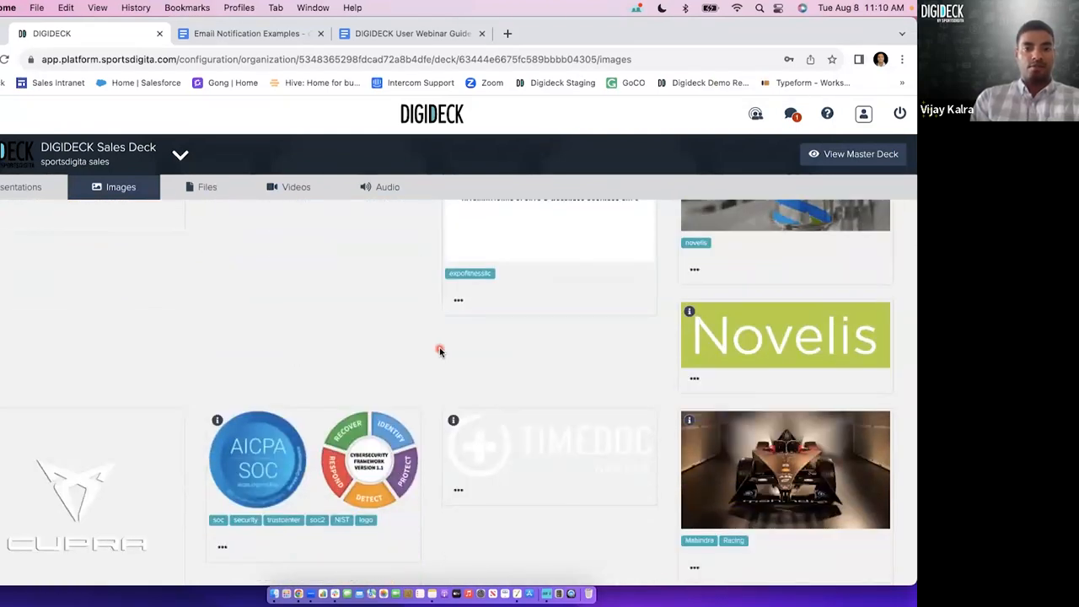
scroll(439, 352, "up", 3)
scroll(439, 352, "up", 5)
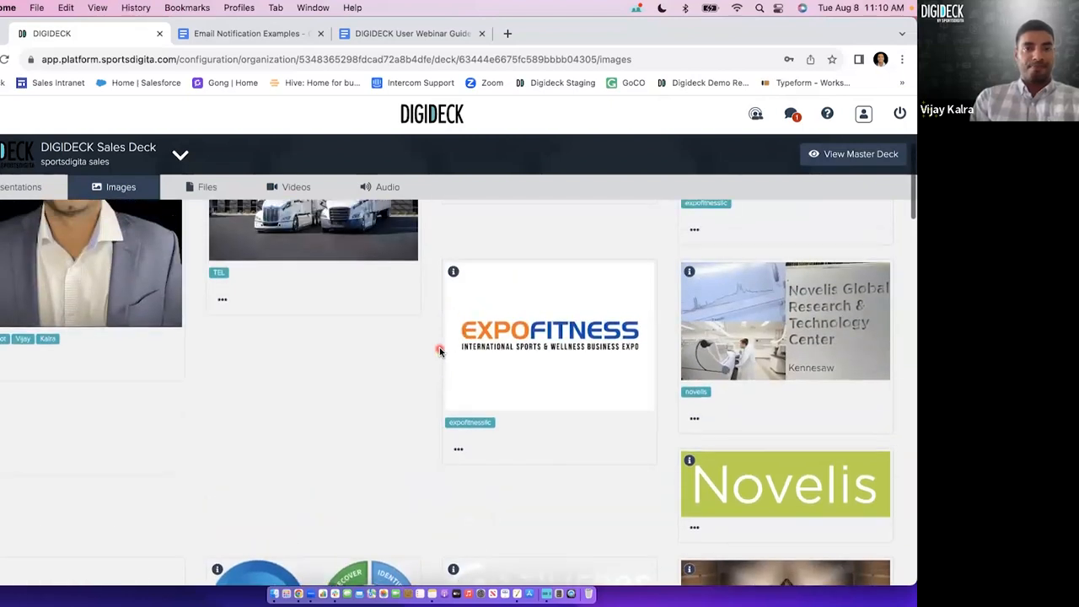
scroll(439, 352, "up", 2)
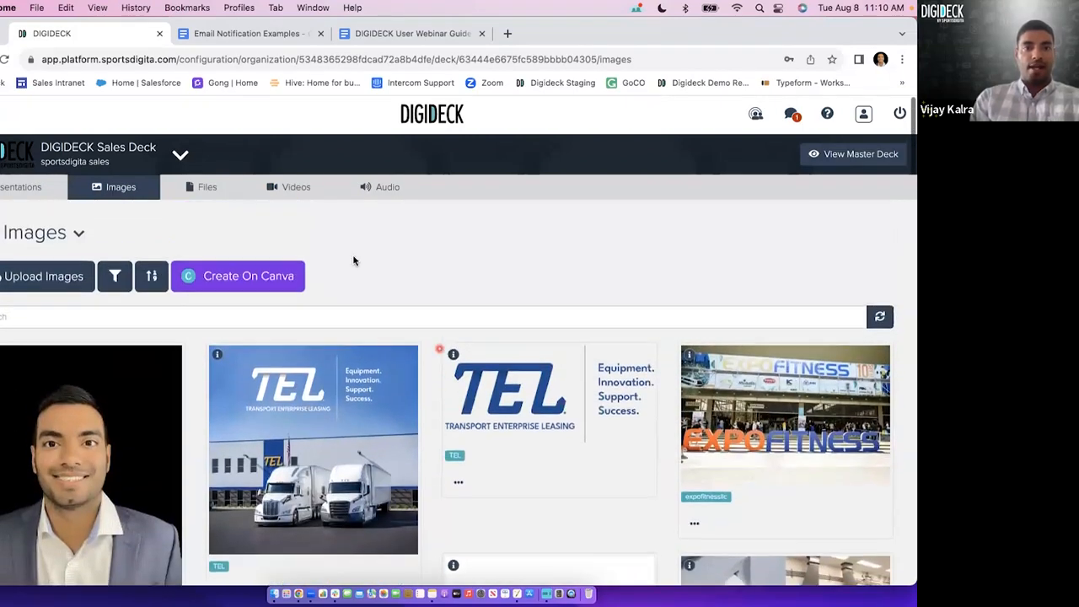
left_click(295, 187)
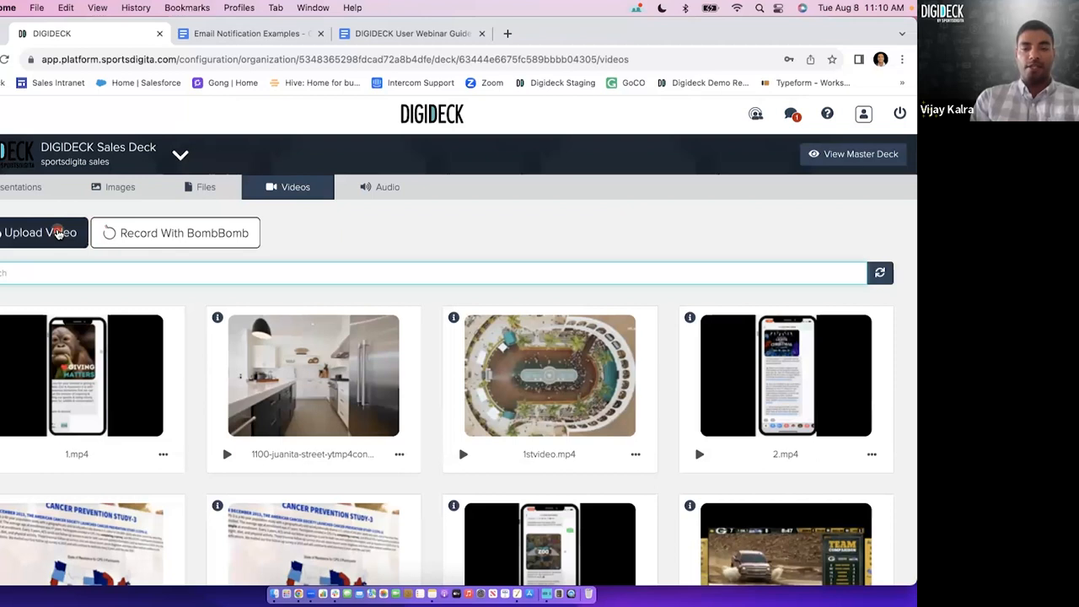
left_click(384, 190)
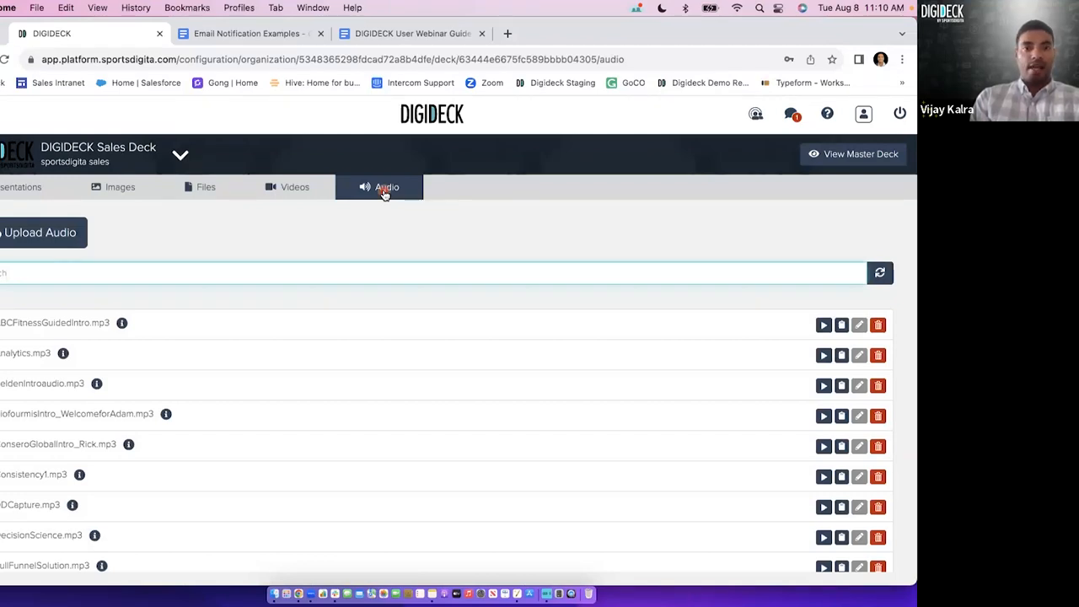
left_click(121, 189)
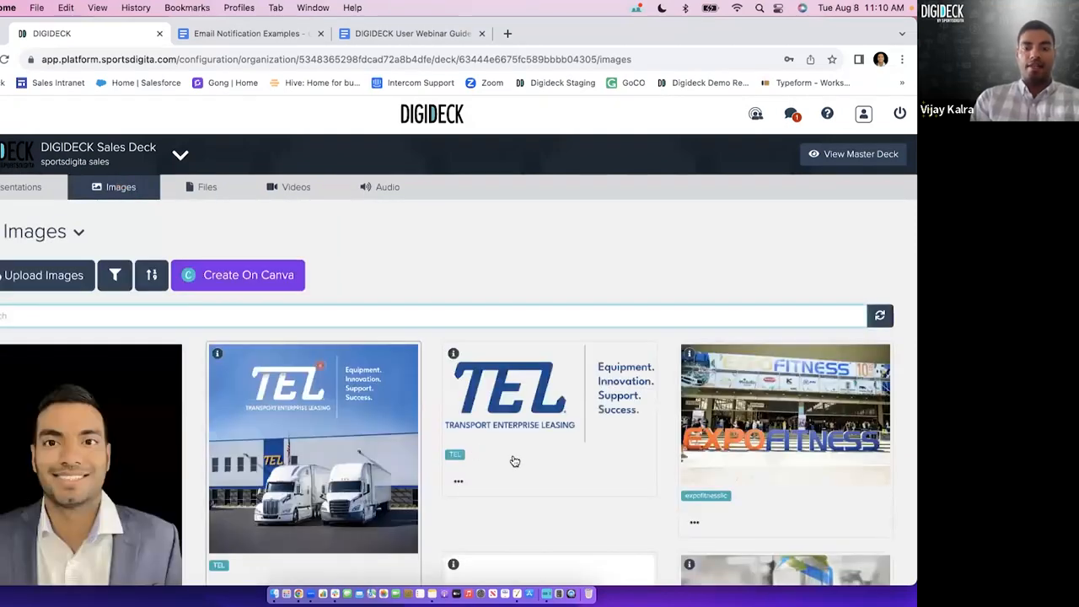
Select the TIMEDOC Health logo and open its tag editor, leaving without adding tags.
scroll(514, 460, "down", 5)
scroll(514, 459, "down", 2)
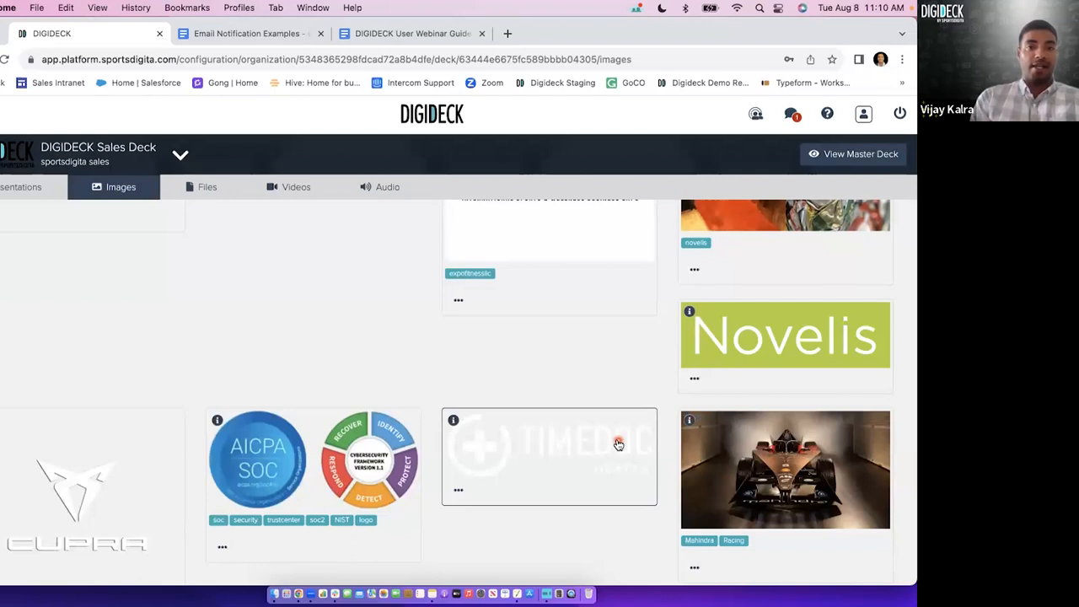
left_click(560, 456)
scroll(85, 561, "down", 2)
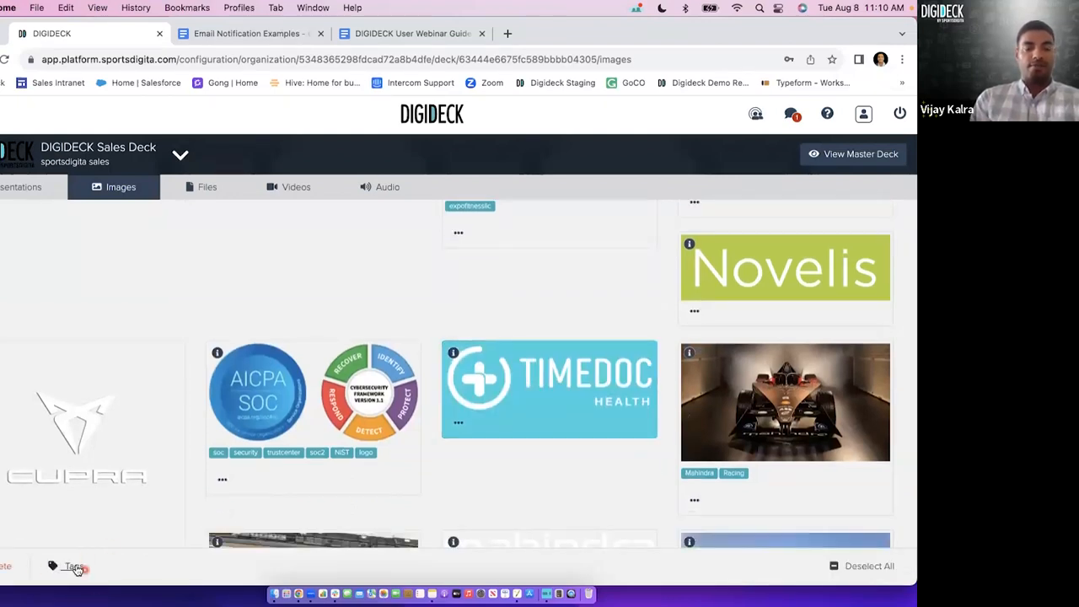
left_click(73, 567)
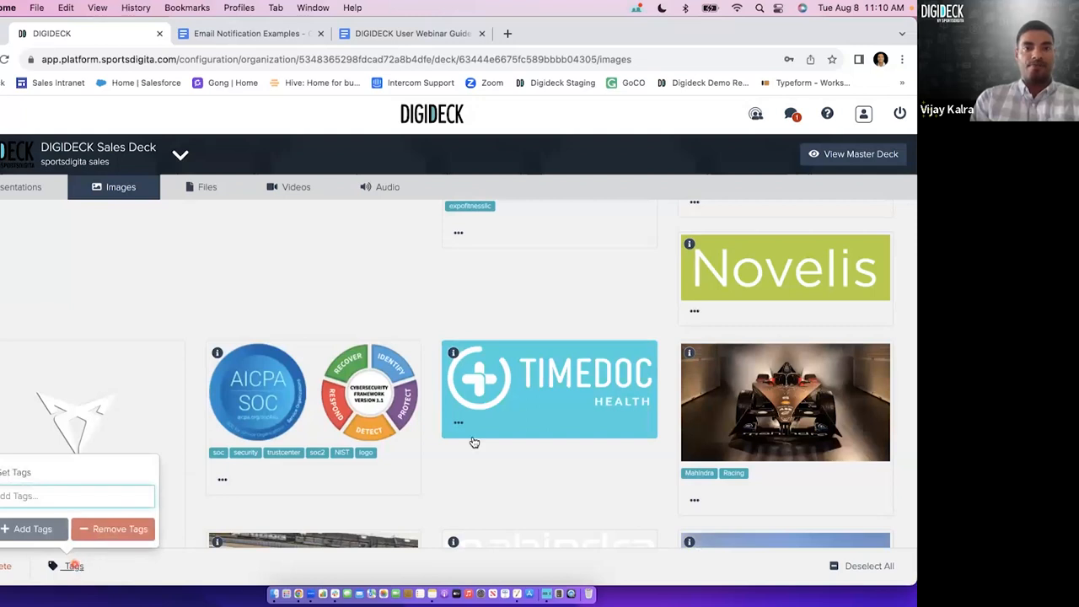
left_click(517, 405)
Select the Mahindra, TIMEDOC Health and Novelis logos together in the image library.
scroll(519, 404, "down", 2)
scroll(520, 405, "down", 1)
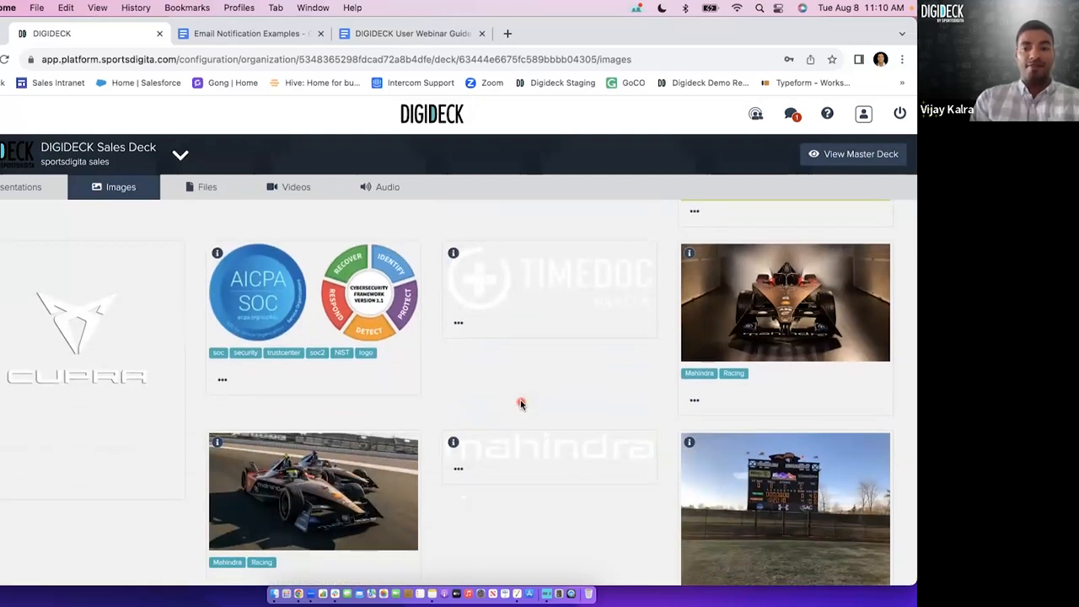
scroll(520, 404, "down", 2)
scroll(564, 399, "up", 2)
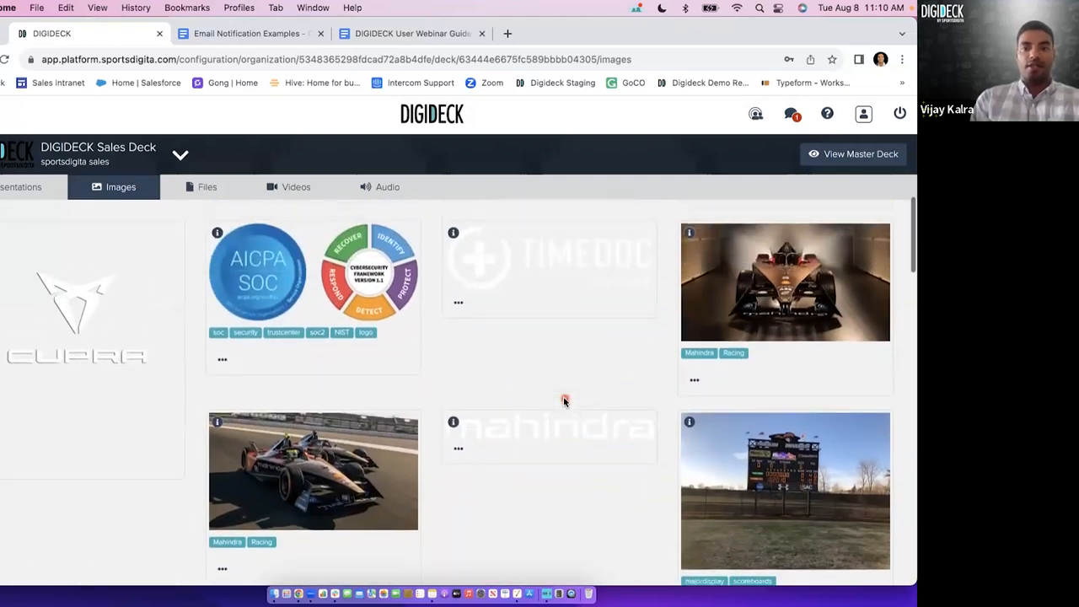
left_click(557, 438)
left_click(559, 303)
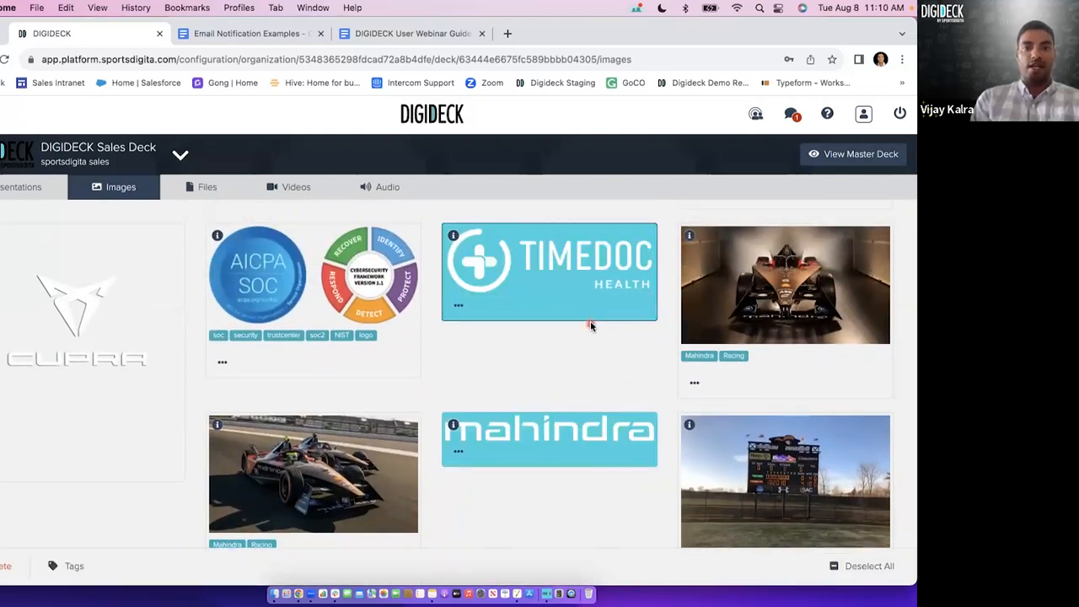
scroll(592, 327, "up", 2)
left_click(748, 236)
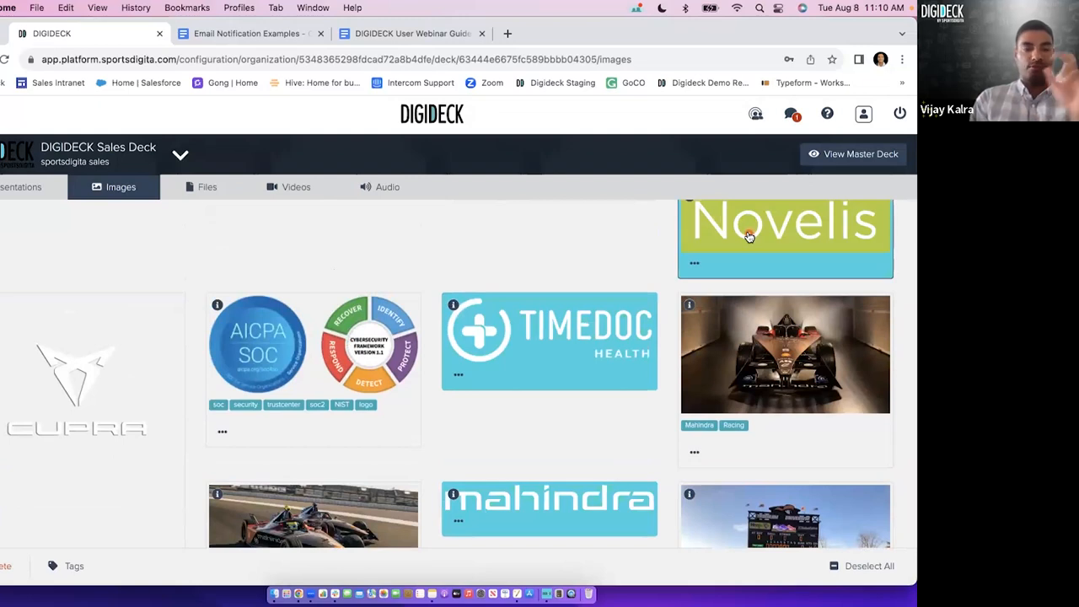
Open the tag editor for the three selected logos and place the cursor in its tag field.
scroll(421, 404, "down", 1)
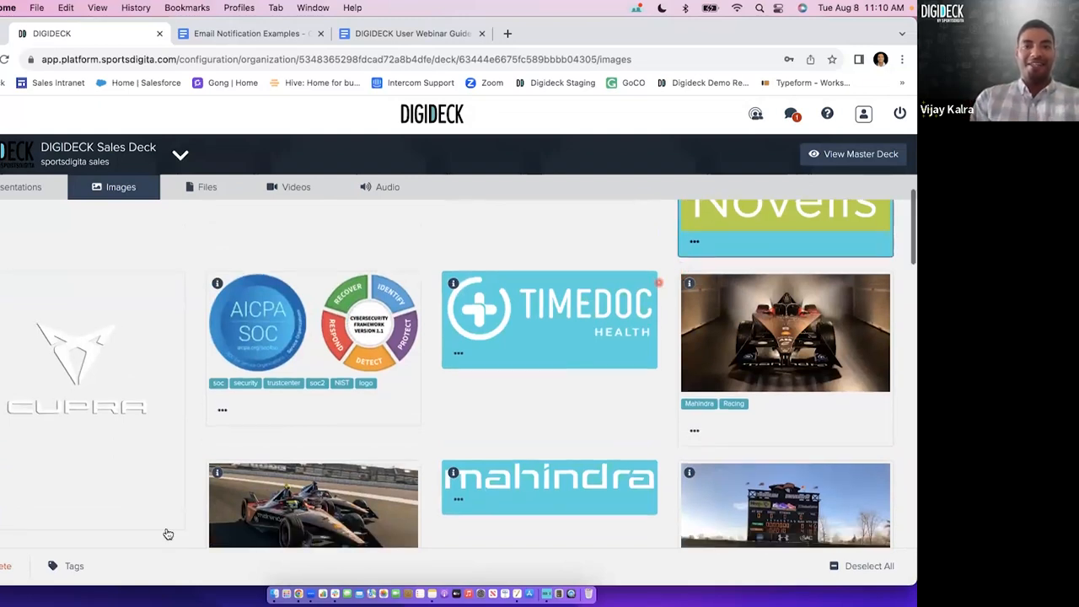
left_click(70, 566)
left_click(48, 496)
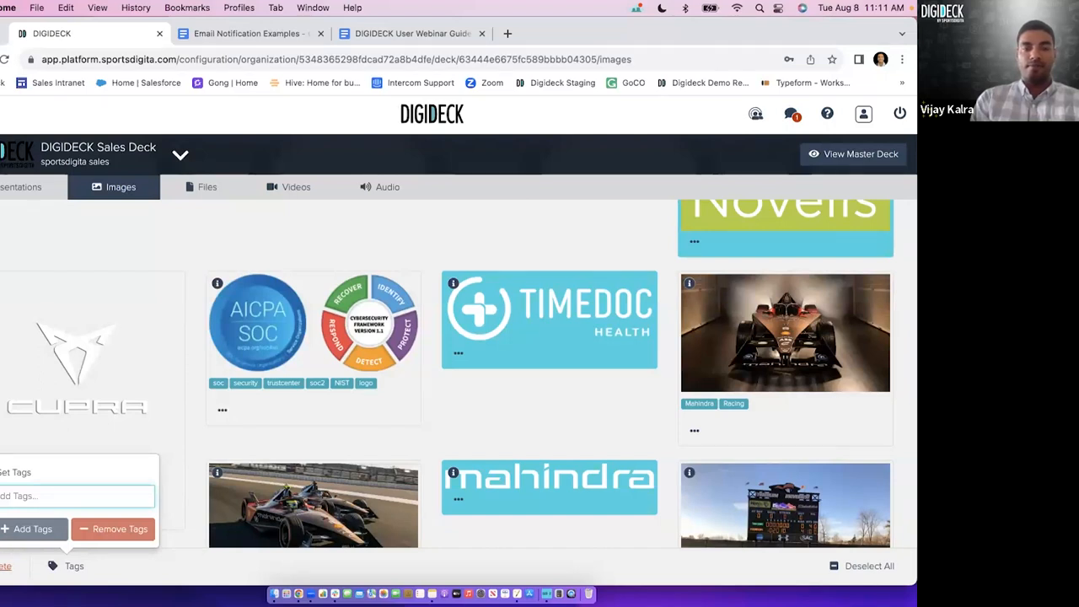
View the video library and the file library, and check the form for uploading files.
left_click(304, 190)
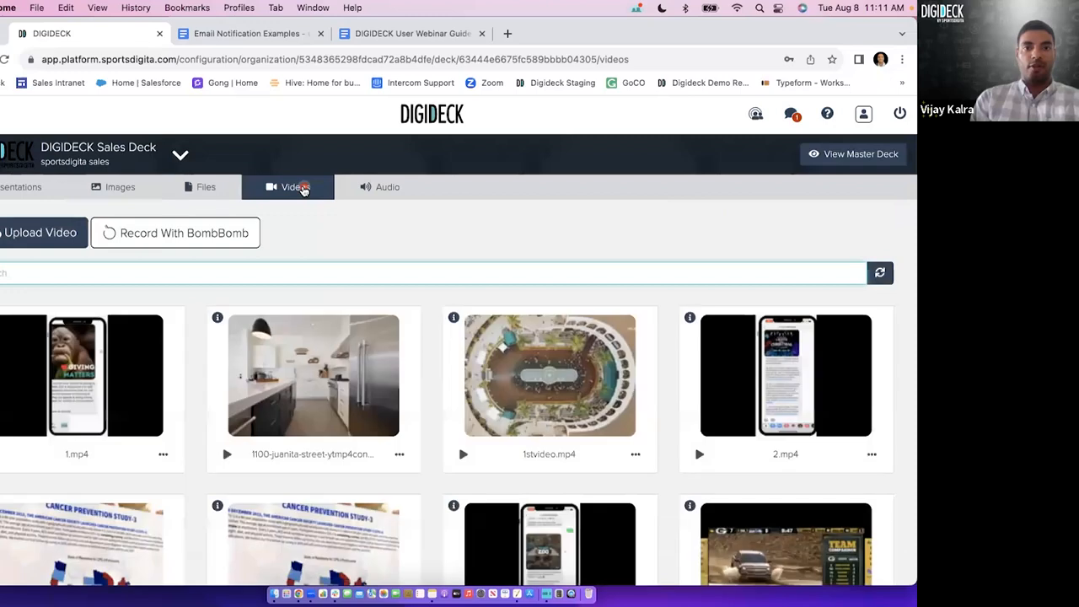
left_click(206, 194)
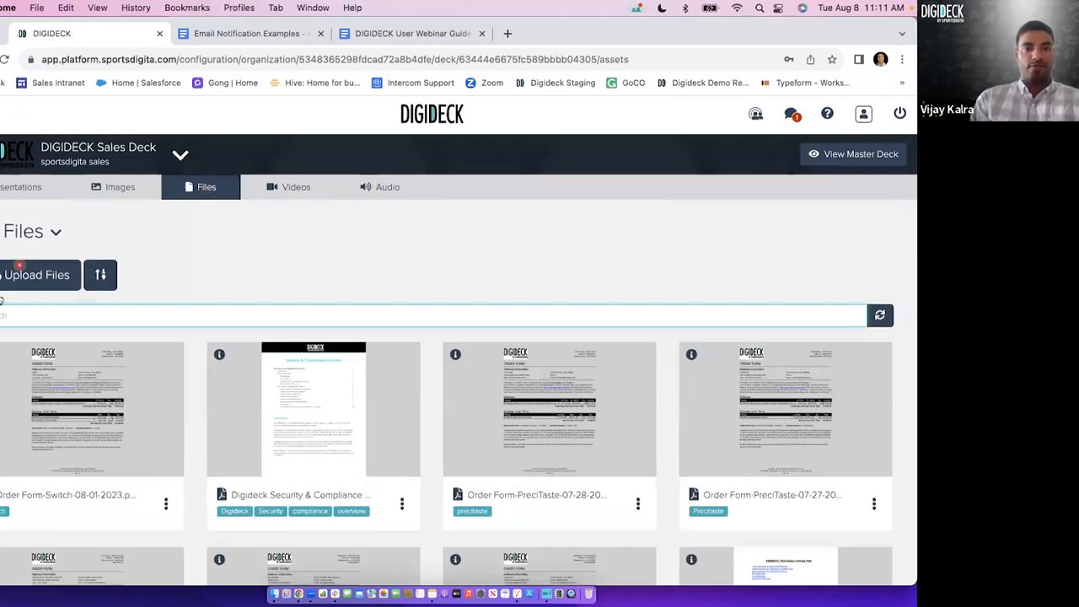
left_click(52, 278)
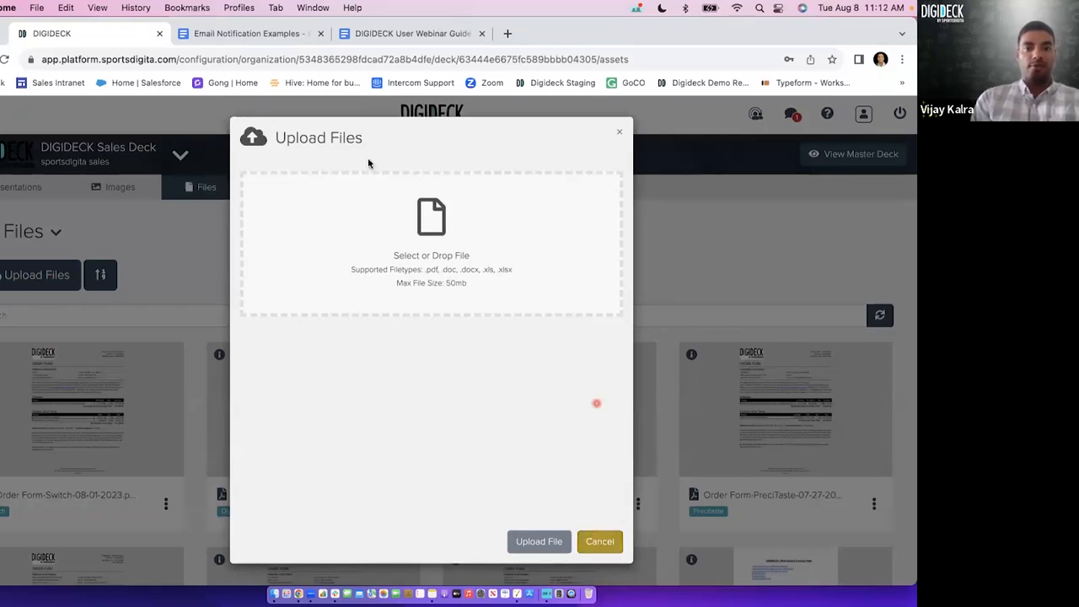
left_click(594, 540)
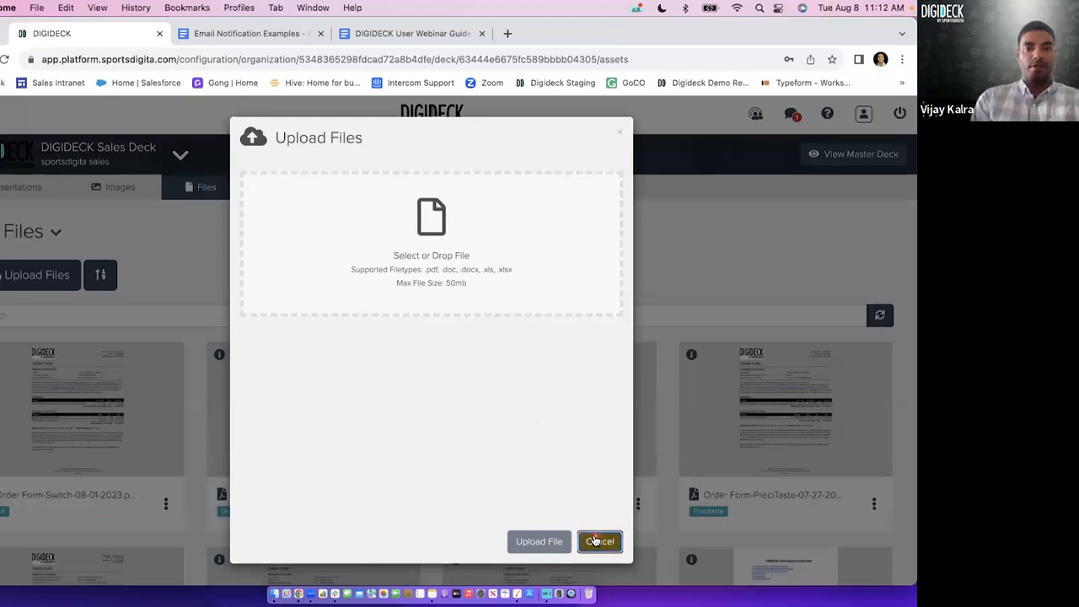
Browse the order forms and other documents in the file library, and review the upload form again without adding a file.
scroll(426, 421, "down", 1)
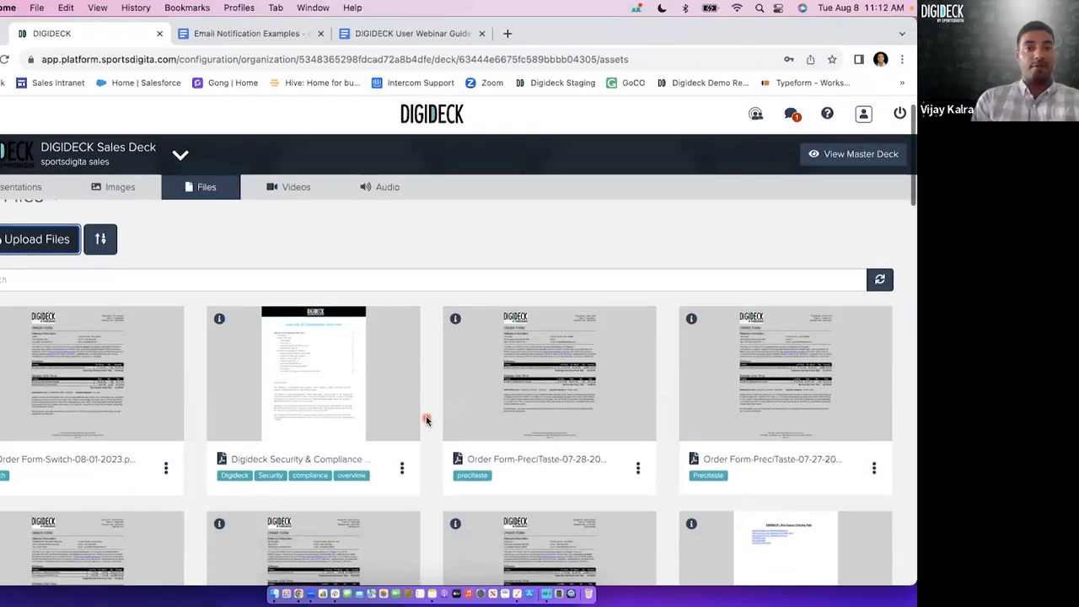
scroll(426, 420, "down", 2)
scroll(425, 419, "down", 1)
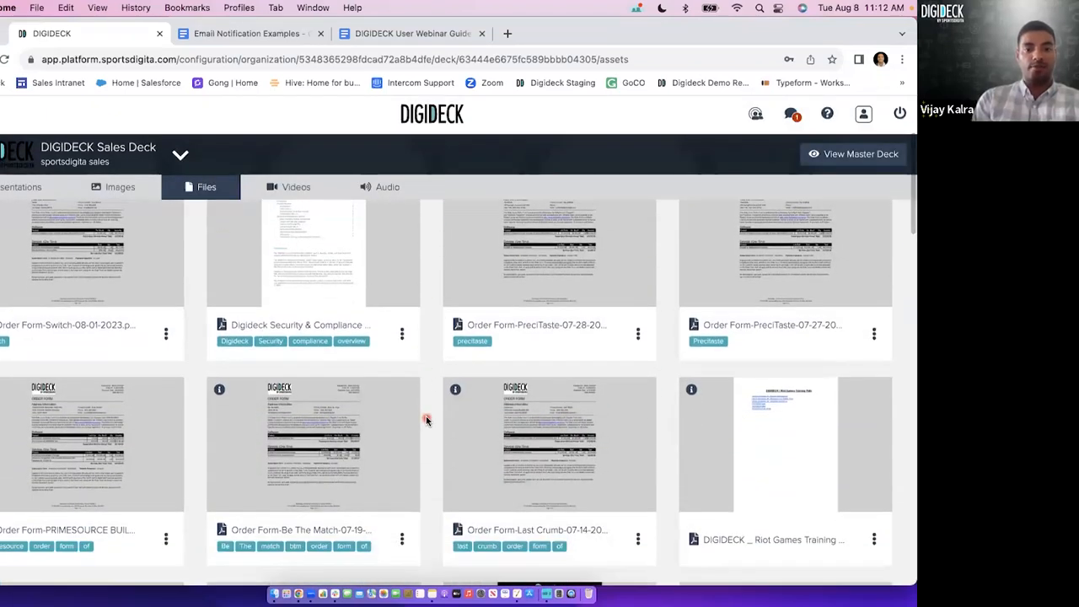
scroll(426, 418, "down", 1)
scroll(426, 419, "up", 4)
scroll(425, 419, "down", 1)
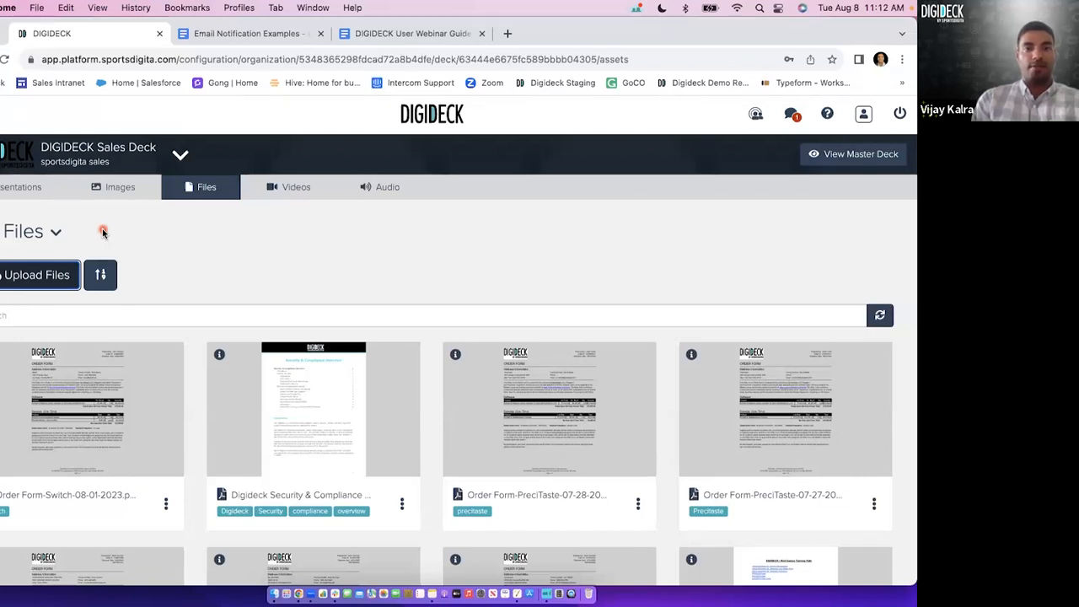
left_click(68, 268)
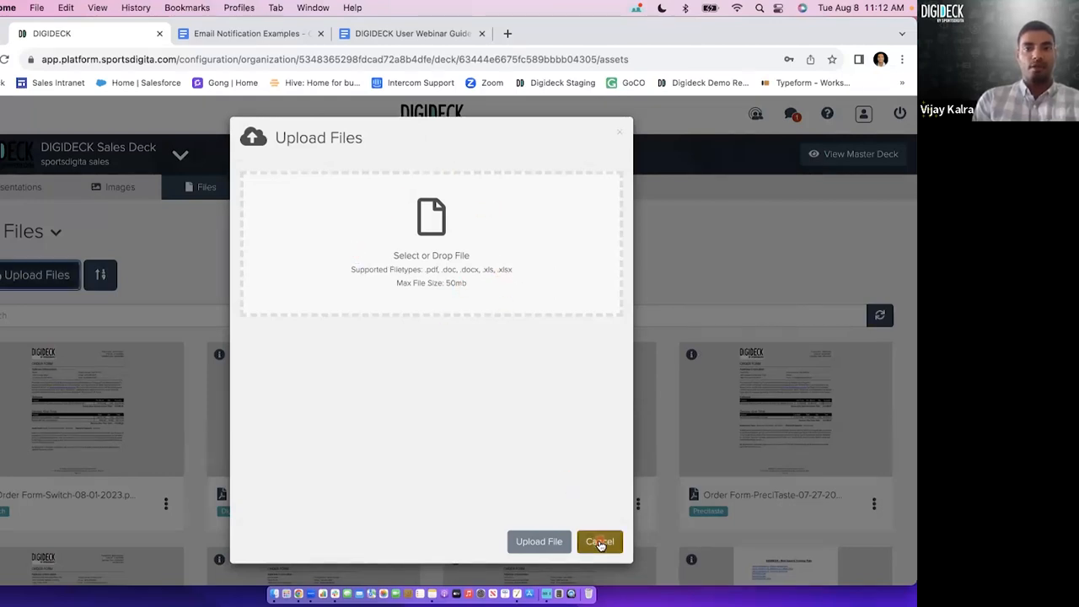
left_click(600, 543)
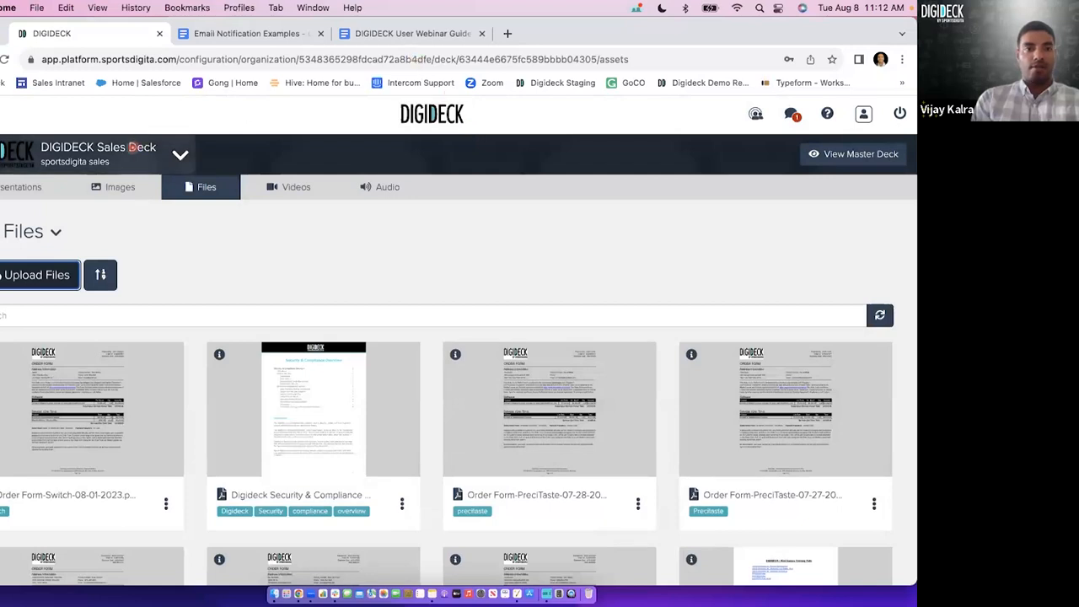
View the deck's presentations, comparing the list of all presentations with the list of own presentations.
left_click(8, 187)
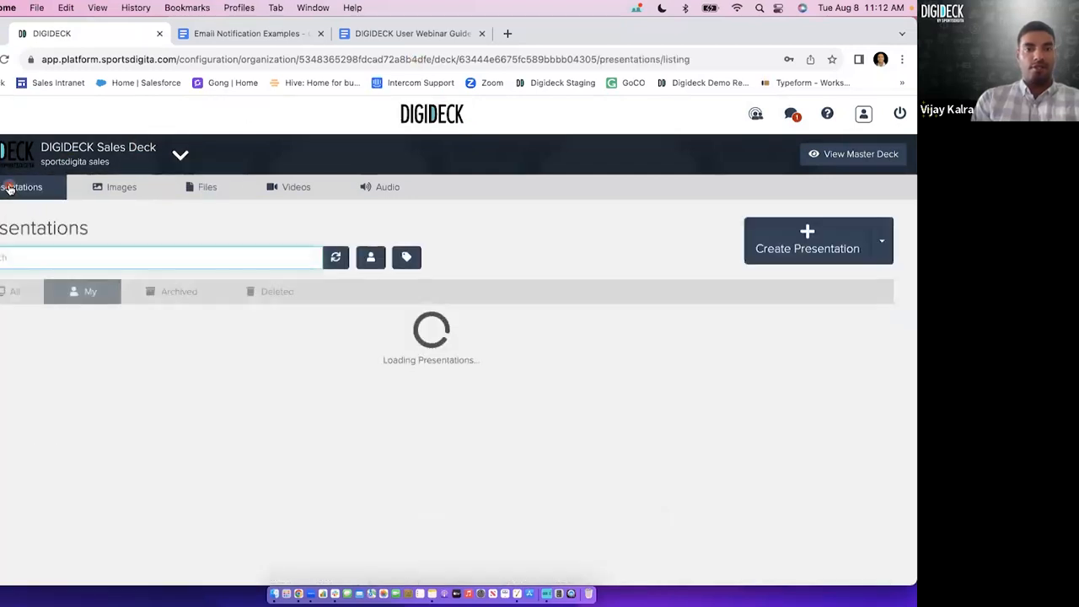
double_click(40, 236)
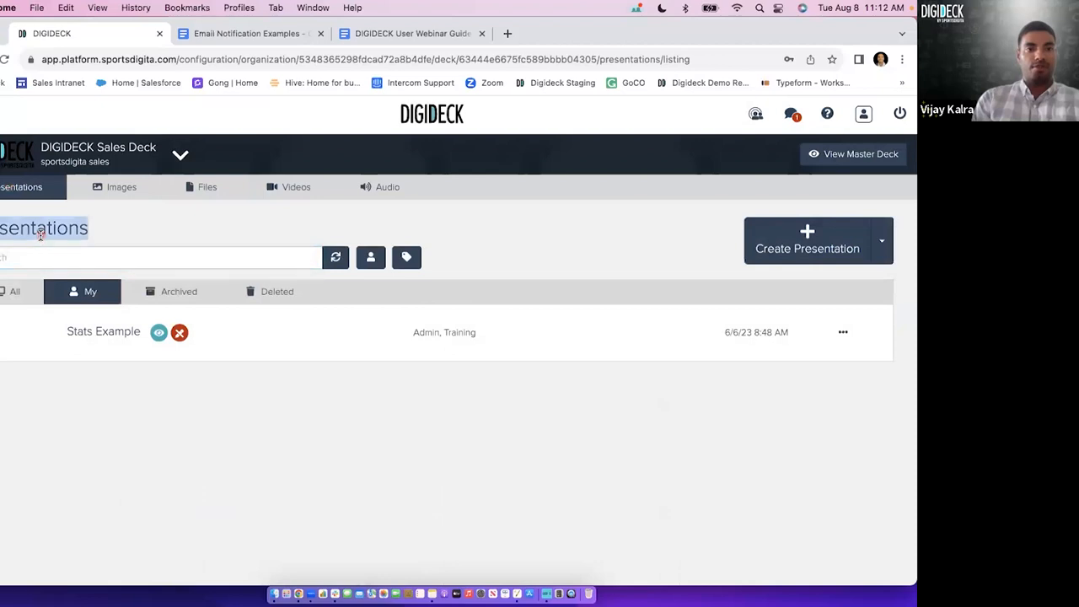
left_click(159, 230)
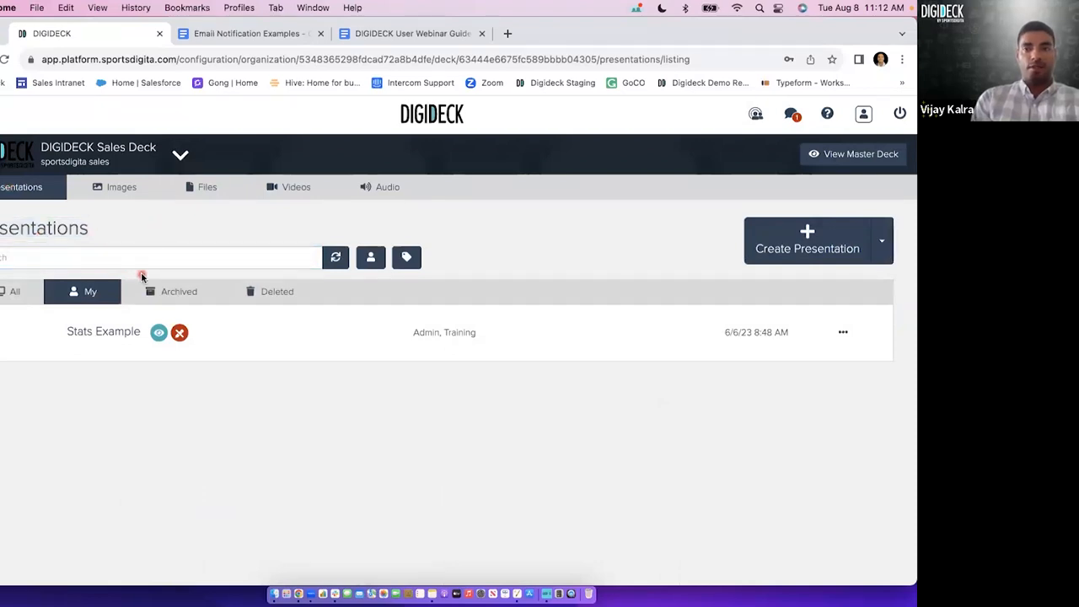
left_click(85, 293)
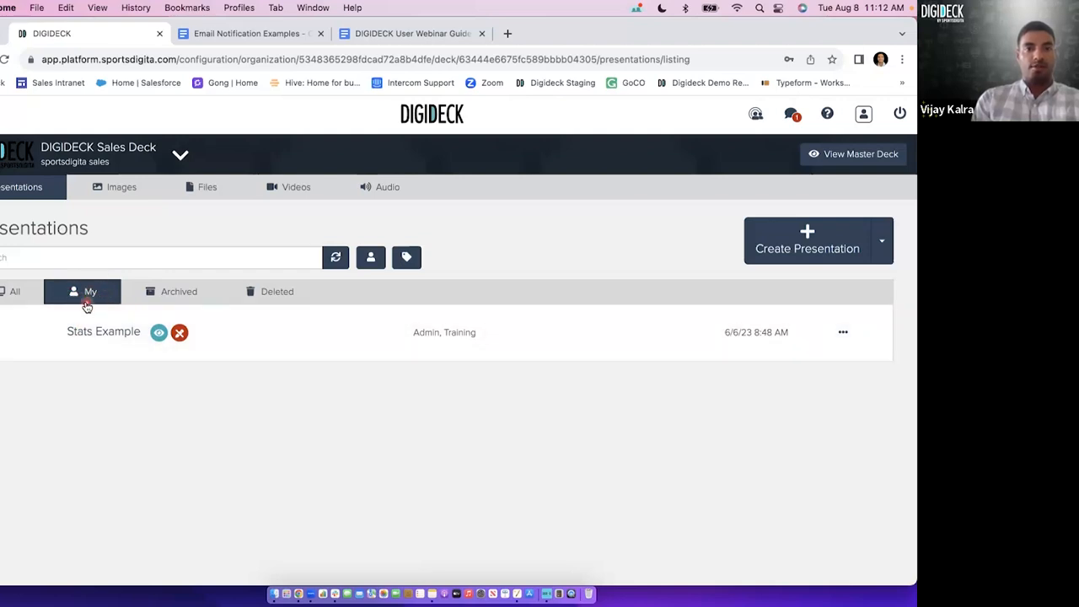
left_click(5, 292)
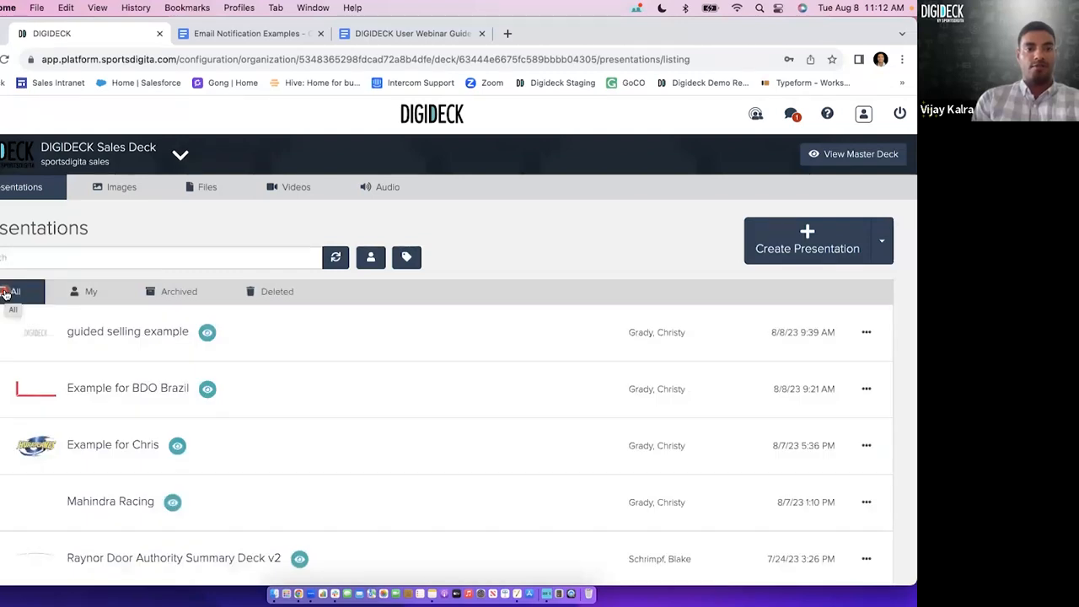
left_click(77, 295)
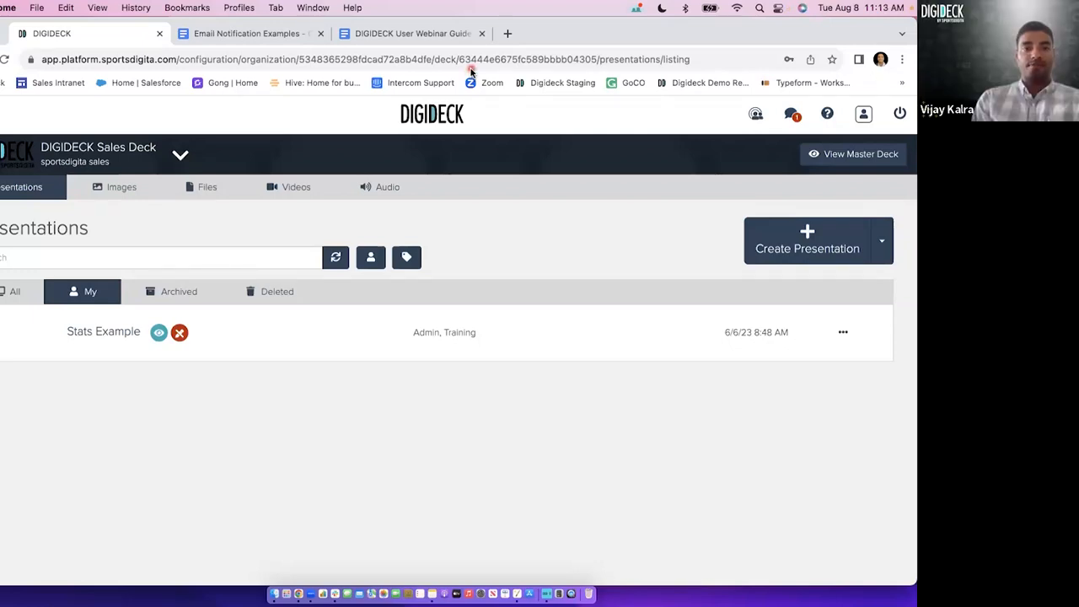
Return to the image library and view the upload details of the TEL images.
left_click(116, 194)
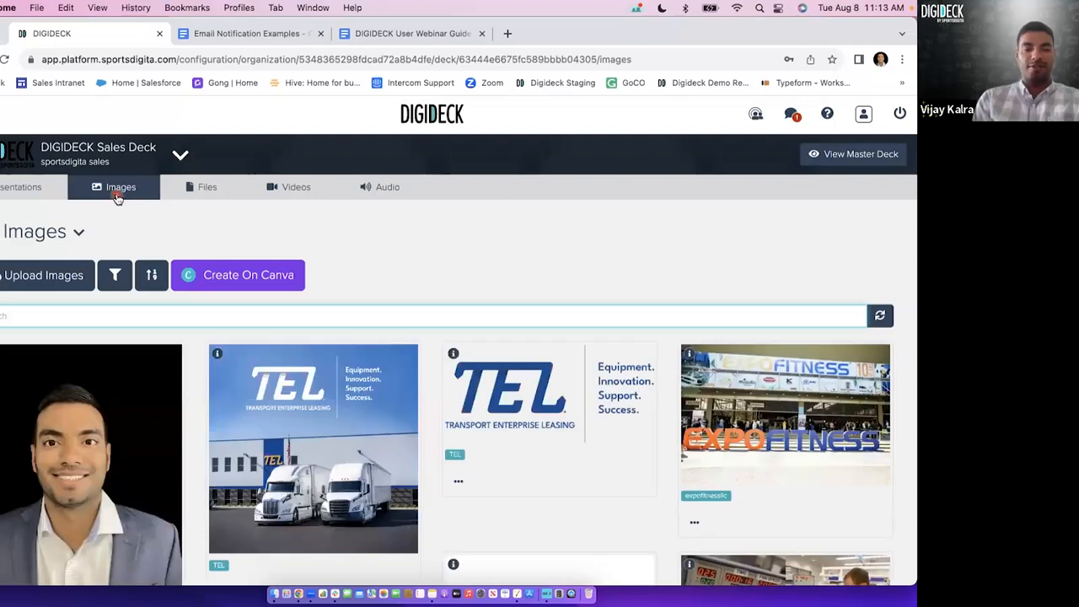
scroll(417, 268, "down", 1)
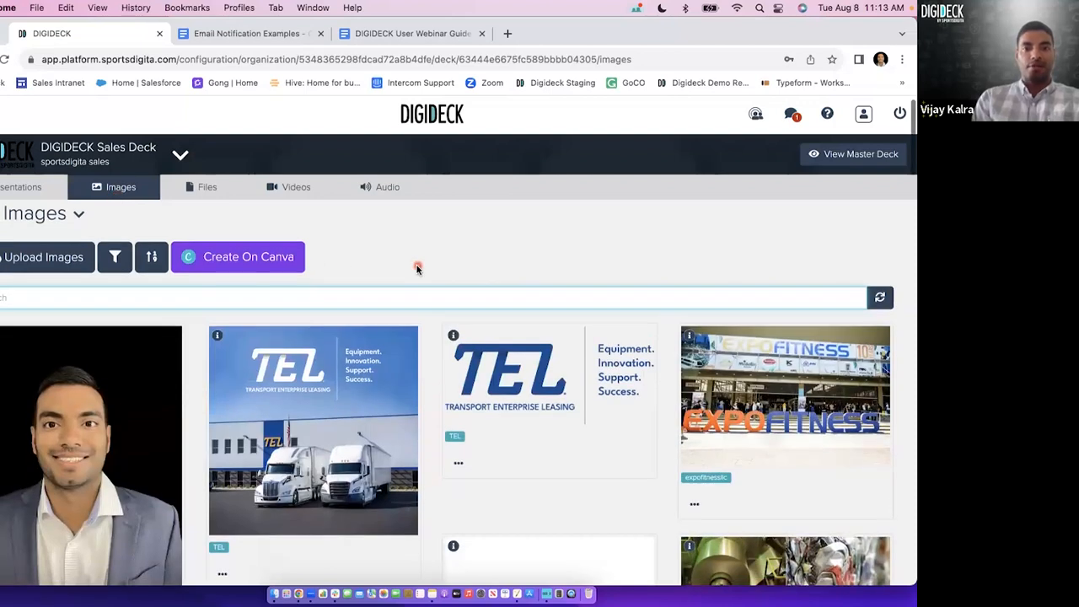
scroll(465, 331, "down", 1)
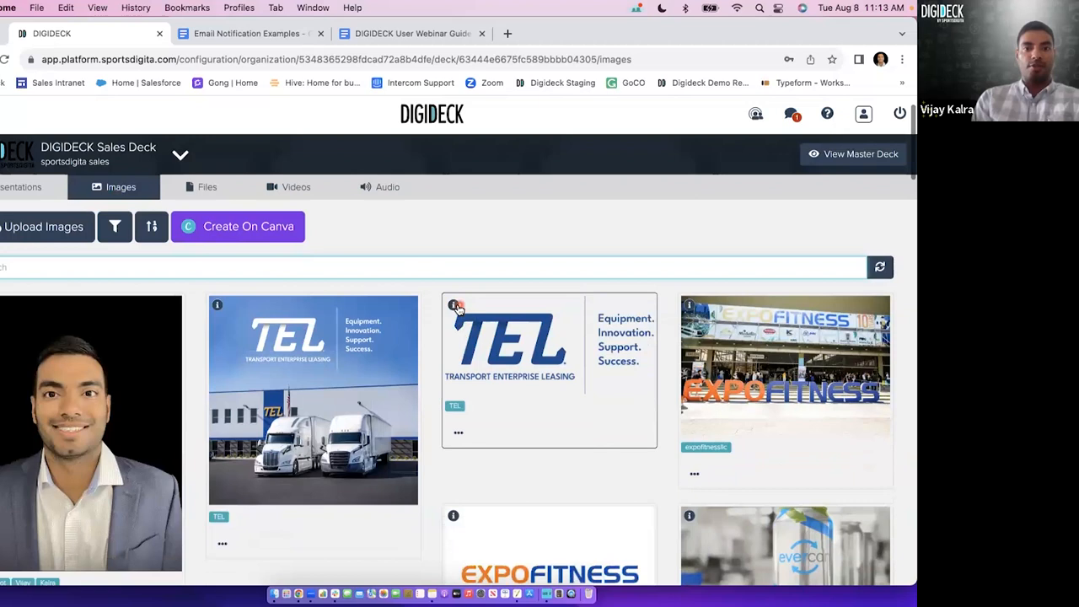
mouse_move(454, 309)
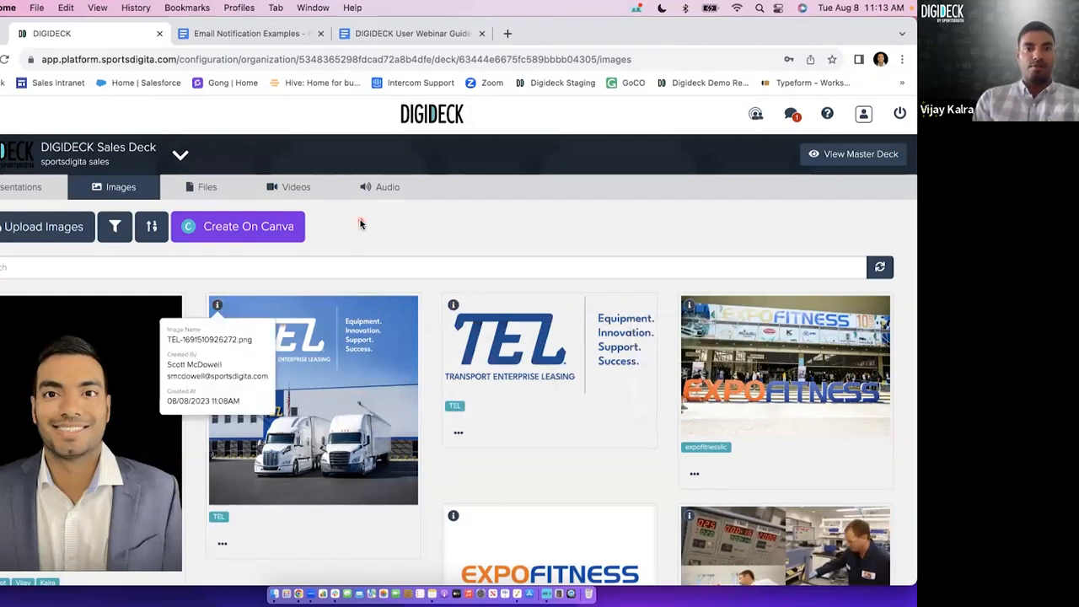
Choose the DIGIDECK_Roles&Permissions image for upload and mark it as private, leaving the form without uploading.
left_click(49, 228)
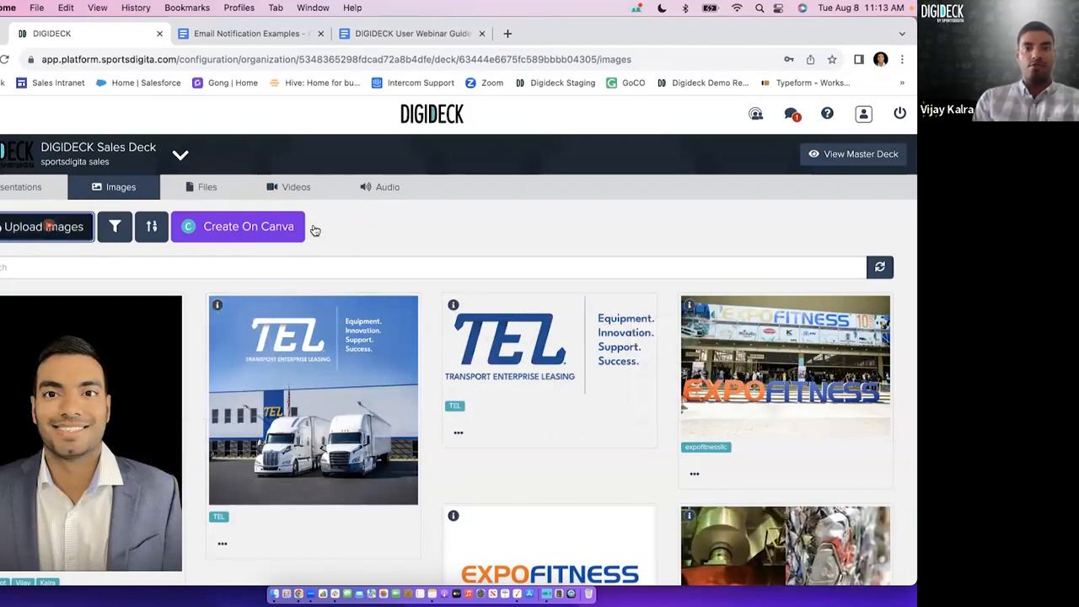
left_click(427, 244)
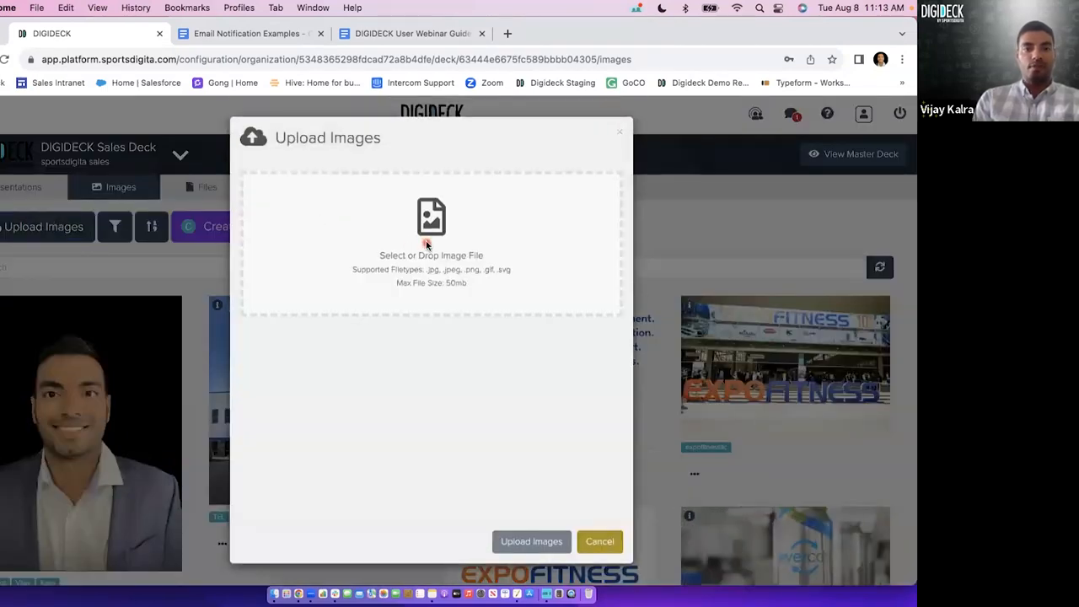
left_click(206, 277)
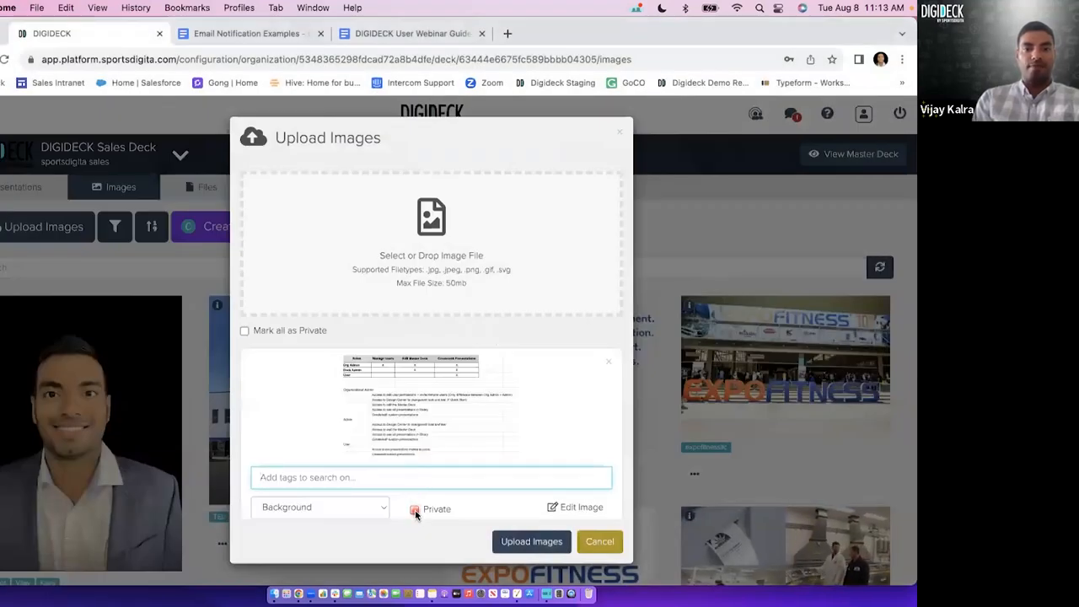
left_click(414, 511)
scroll(435, 473, "down", 1)
left_click(426, 475)
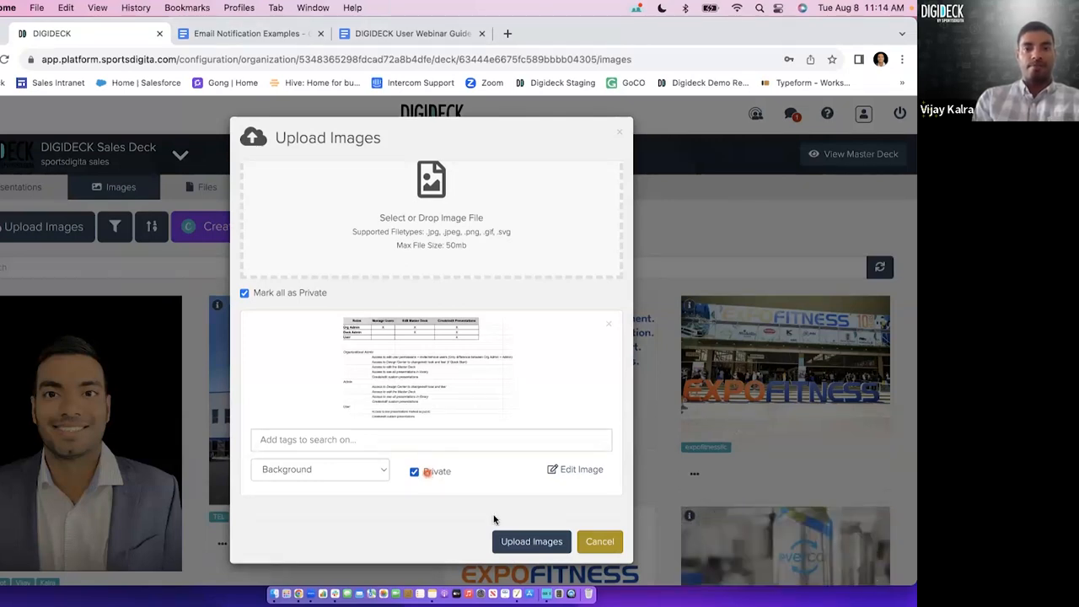
left_click(616, 542)
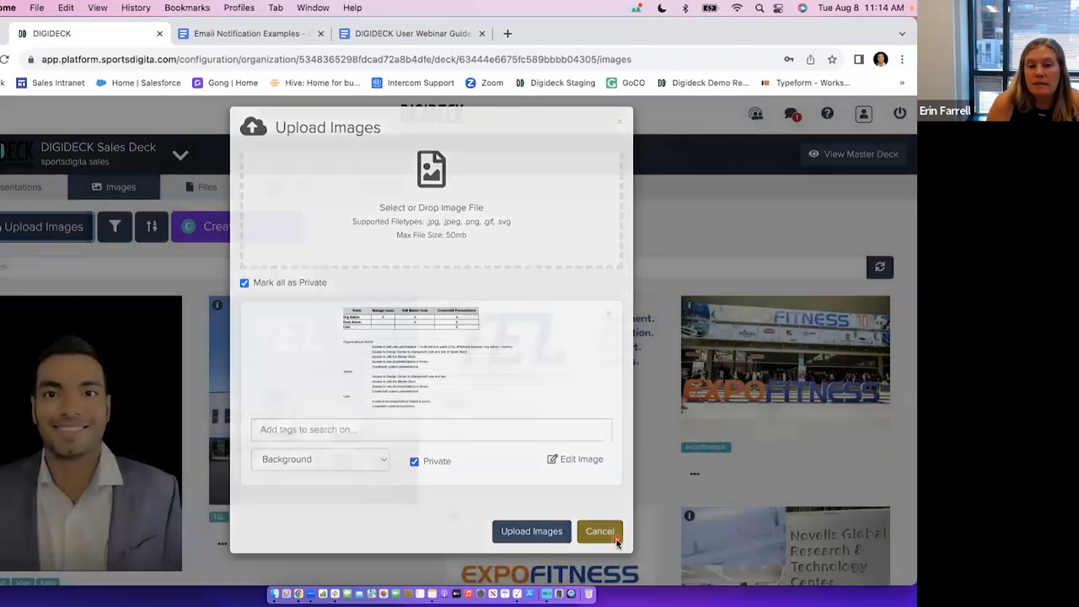
Return from the image library to the list of own presentations.
scroll(461, 217, "up", 1)
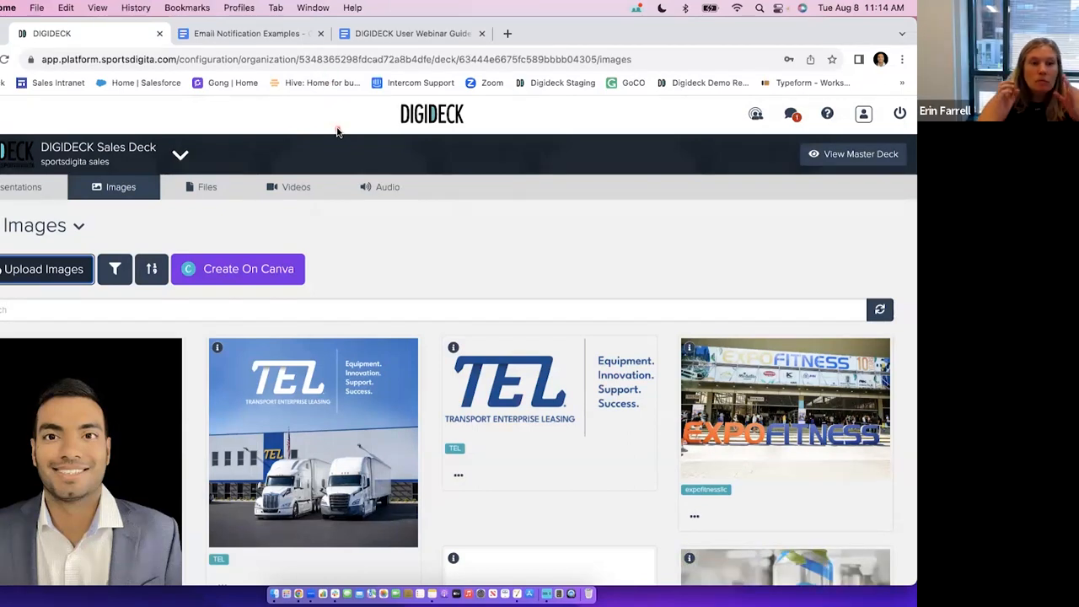
left_click(23, 192)
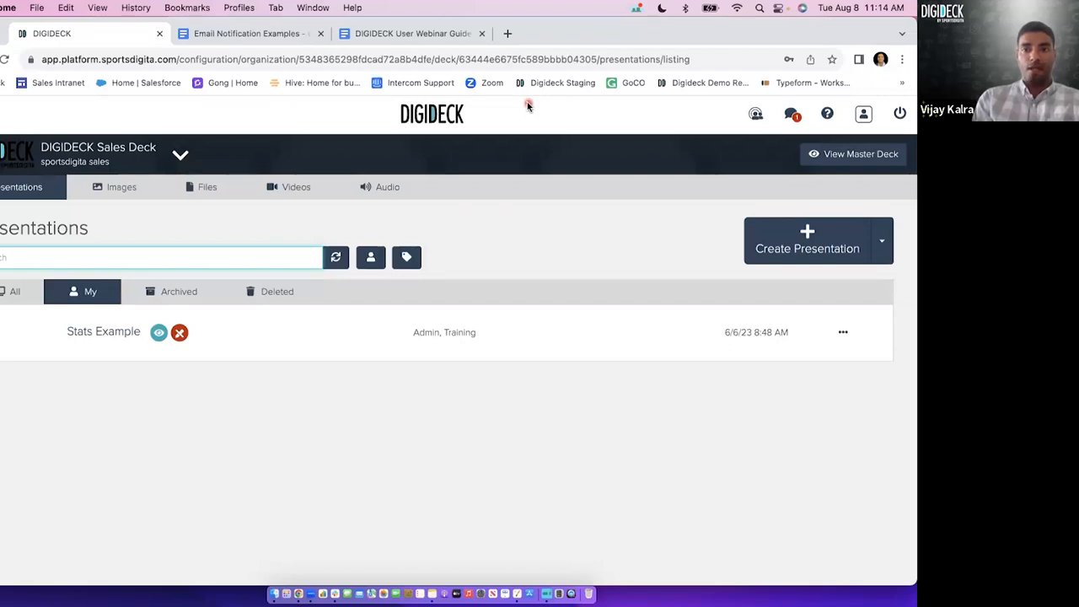
left_click(688, 256)
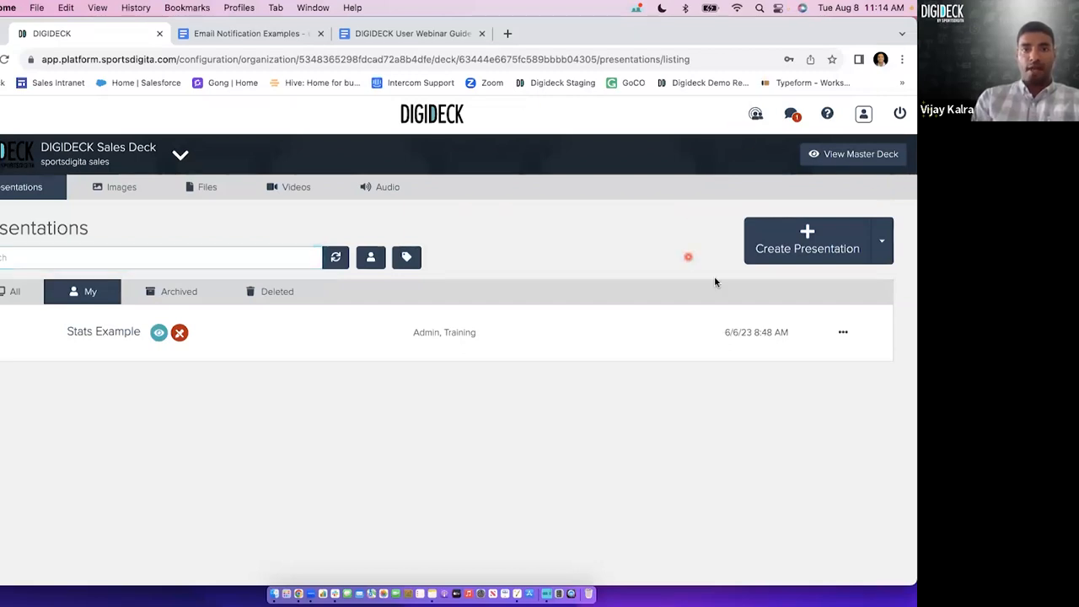
Start a new presentation titled "asd" and choose to build it by selecting slides.
left_click(784, 248)
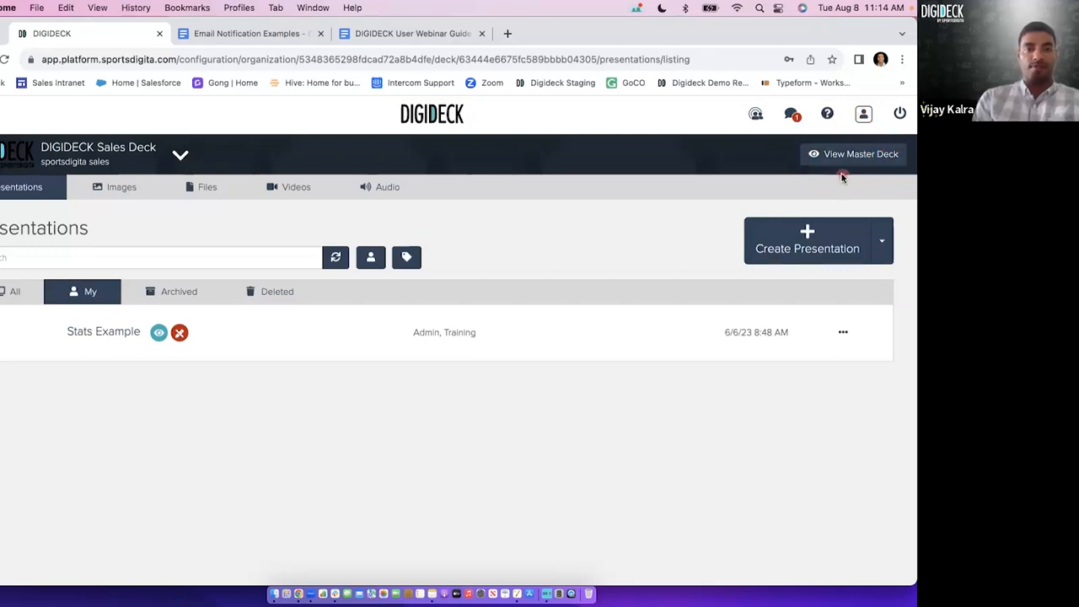
left_click(787, 248)
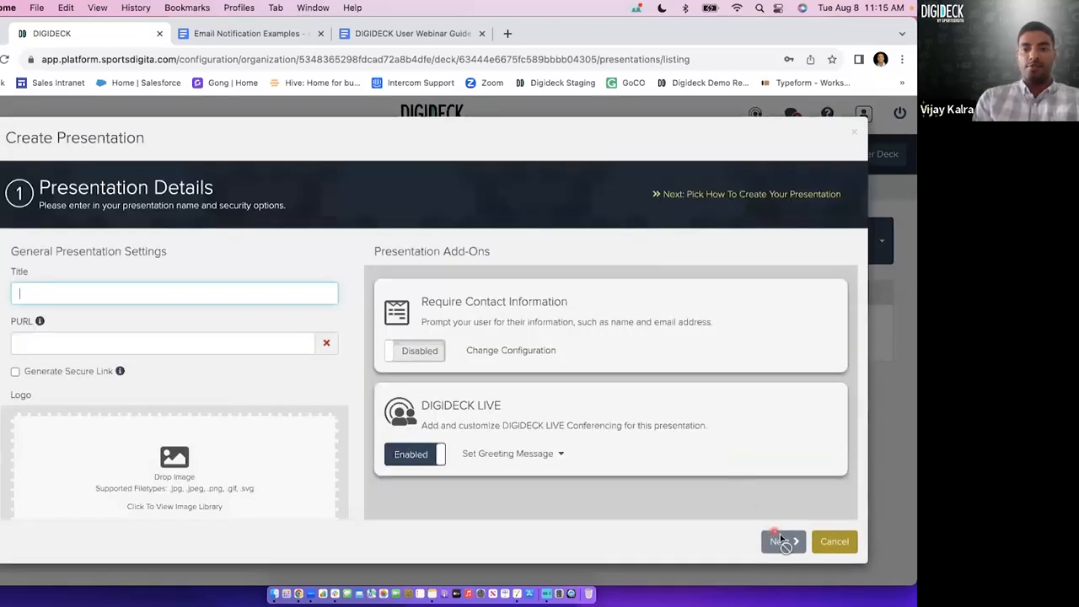
type("asd")
left_click(782, 541)
left_click(623, 261)
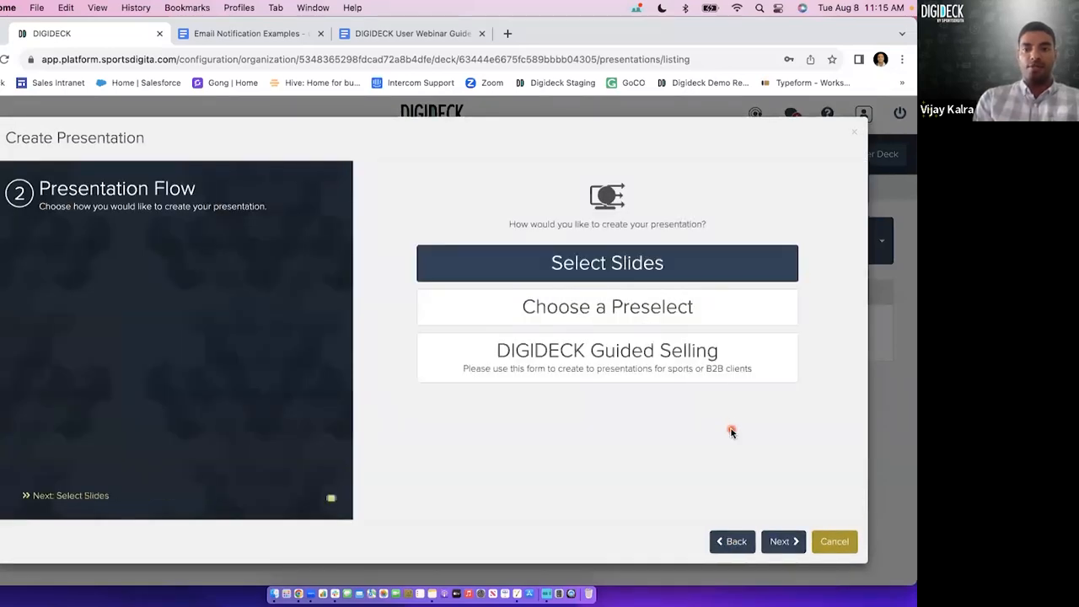
left_click(782, 543)
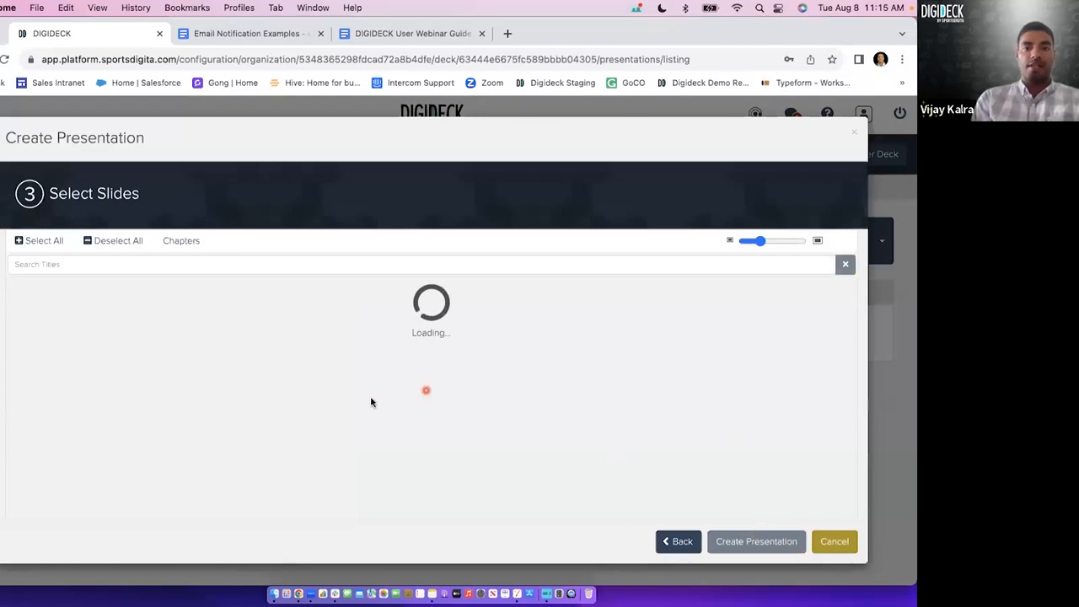
Select several slides for the new presentation, including Master Deck Concept Retail and Master Deck Concept Golf in the What Is DIGIDECK? chapter.
scroll(341, 427, "down", 2)
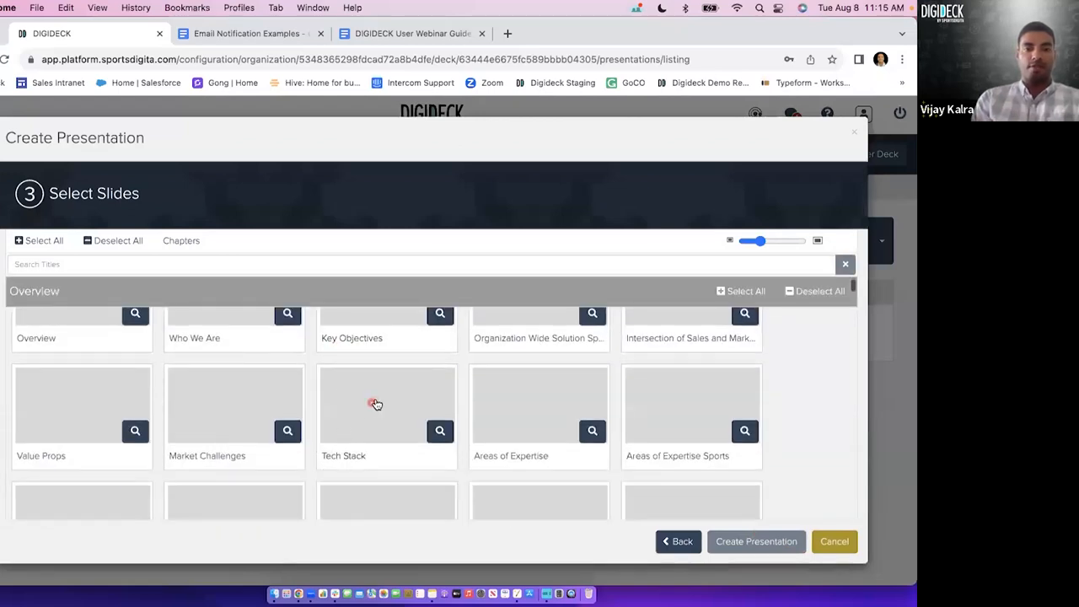
left_click(407, 430)
scroll(407, 430, "down", 10)
left_click(406, 409)
scroll(405, 410, "down", 6)
left_click(398, 345)
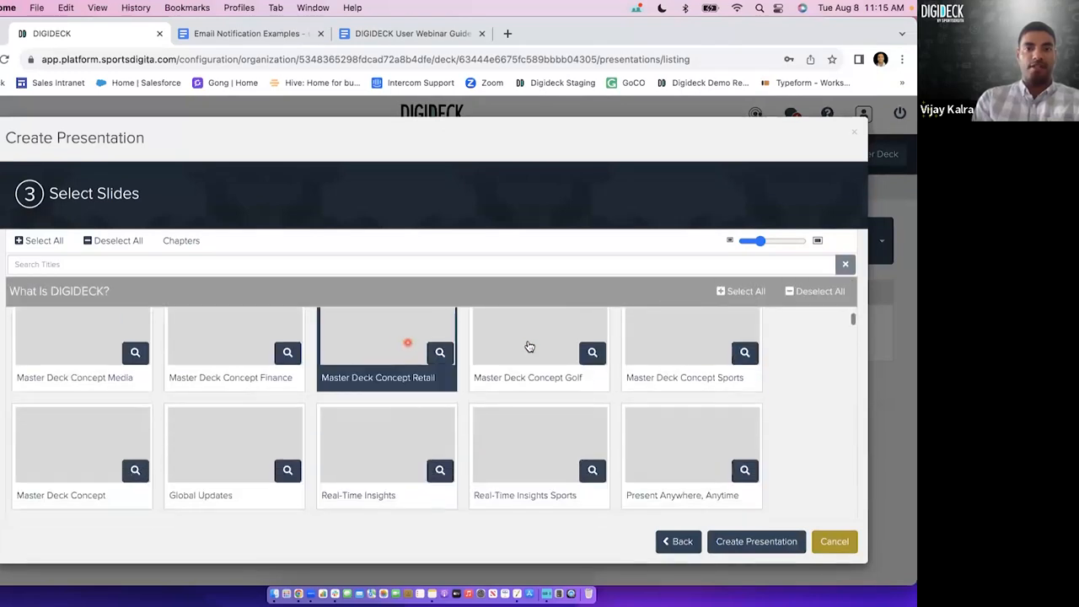
left_click(527, 345)
left_click(399, 453)
left_click(531, 453)
Add further slides to the selection, including CRM, Template Store and AI Assist from the Increase Team Productivity chapter.
scroll(431, 448, "down", 3)
left_click(412, 435)
scroll(433, 452, "down", 3)
left_click(411, 446)
left_click(532, 448)
scroll(531, 448, "down", 3)
left_click(281, 393)
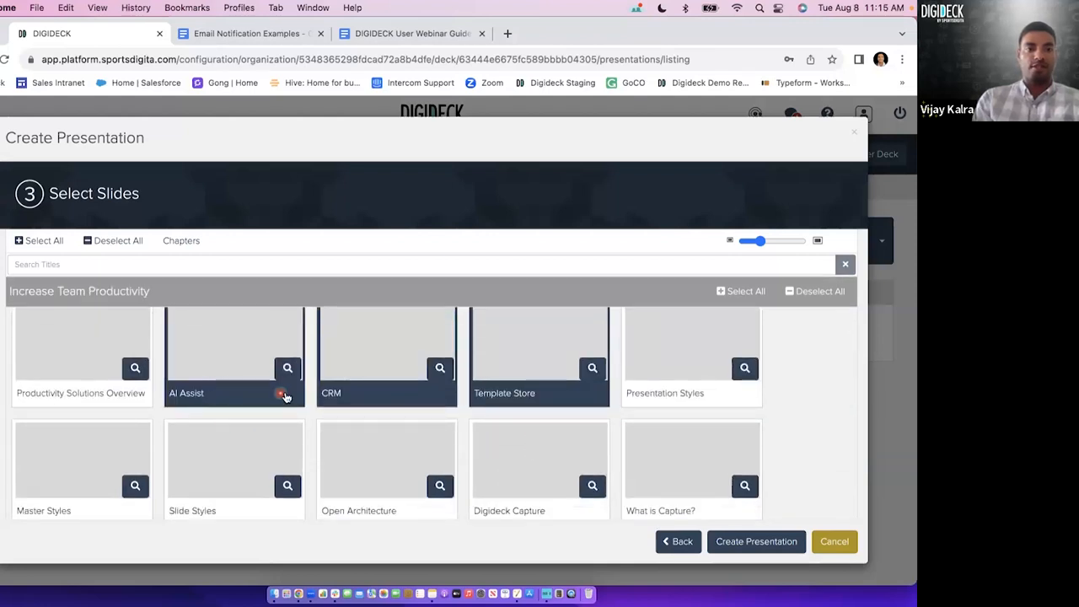
Select the Guided Selling, Preselects and Sharing slides under Maintain Brand Consistency, and cancel creating the presentation.
scroll(287, 397, "down", 8)
left_click(253, 390)
left_click(375, 393)
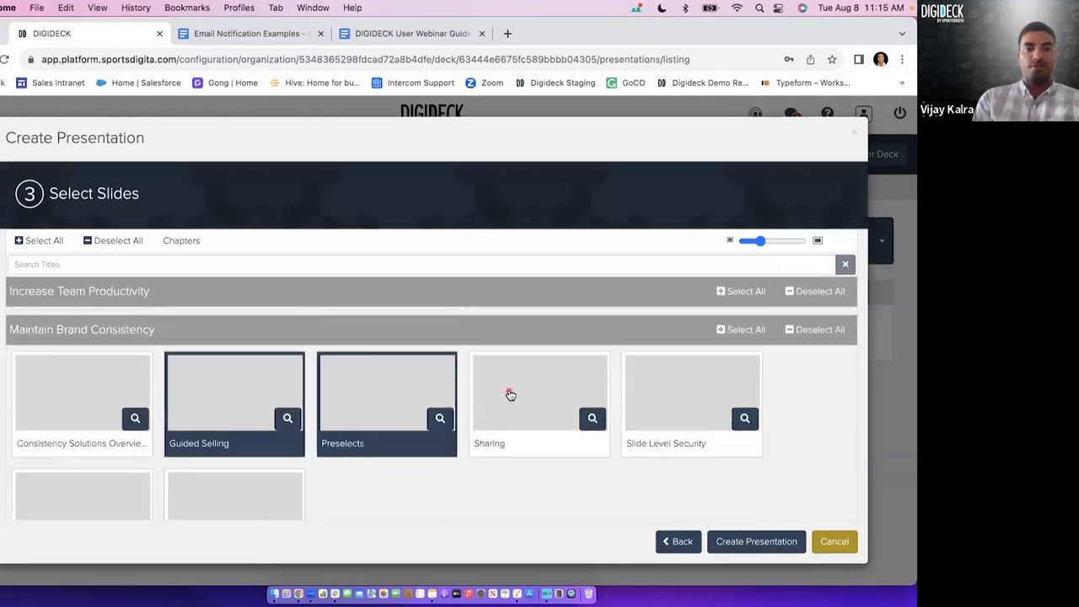
left_click(510, 393)
left_click(837, 544)
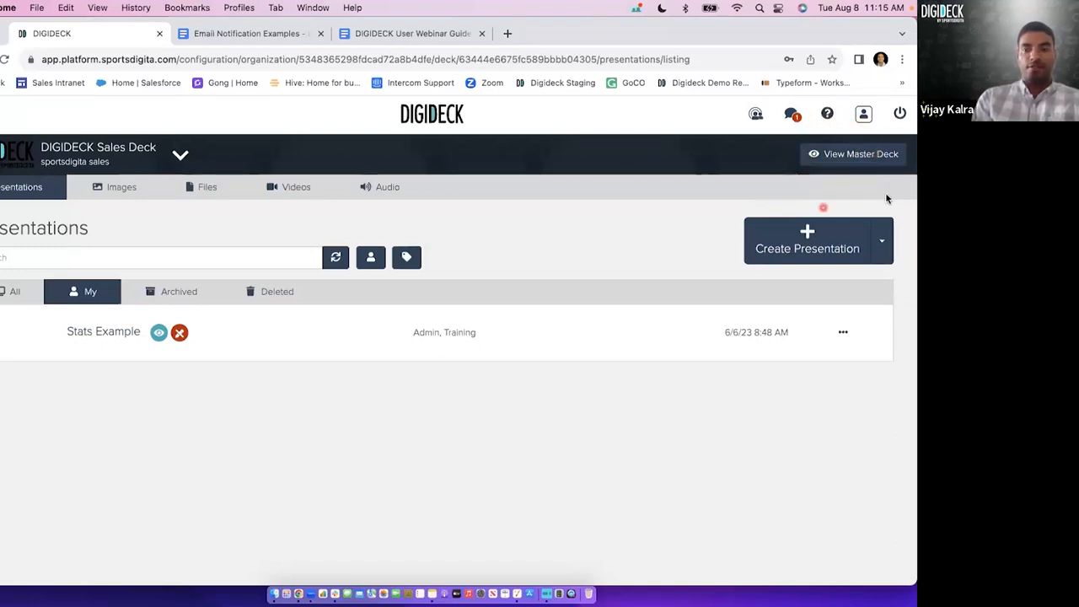
Open the DIGIDECK Sales Deck's master deck for viewing.
left_click(833, 156)
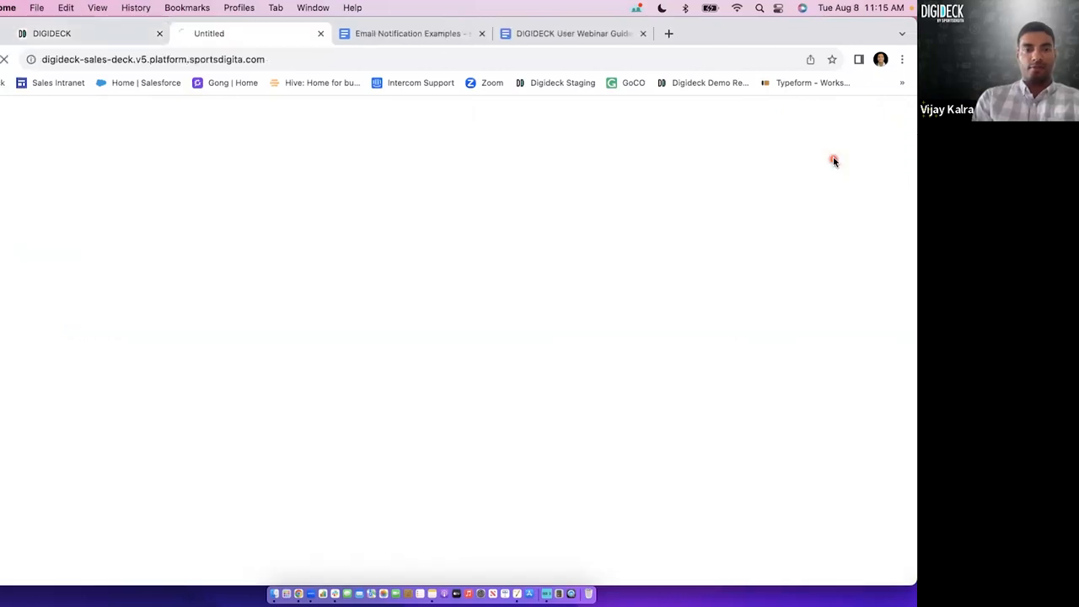
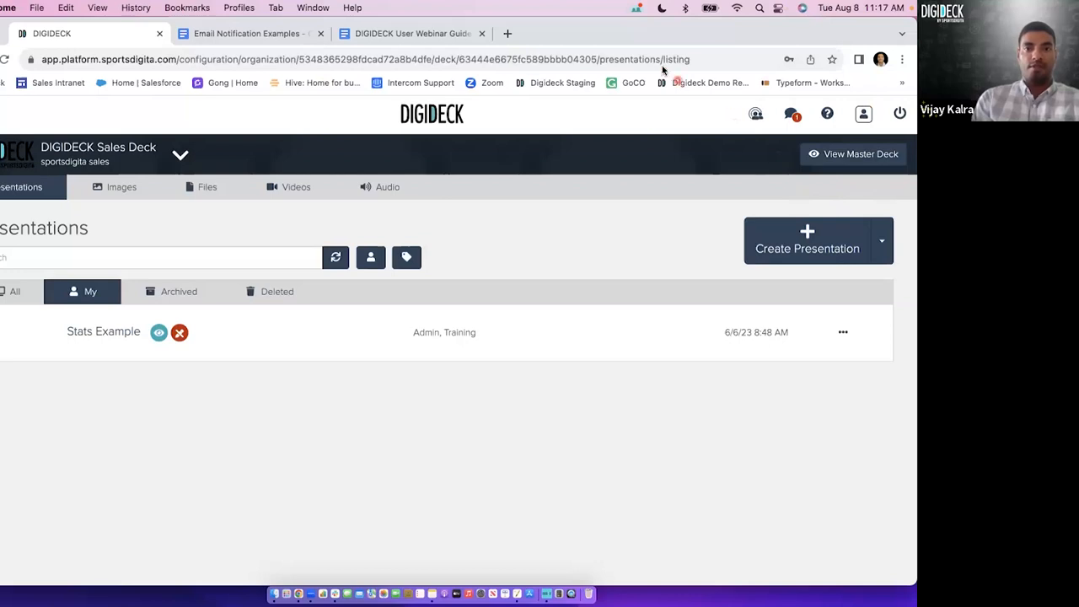
Open the DIGIDECK User Webinar Guide, move it next to the DIGIDECK tab, and review its presentation checklist.
left_click(414, 36)
left_click_drag(414, 34, 282, 34)
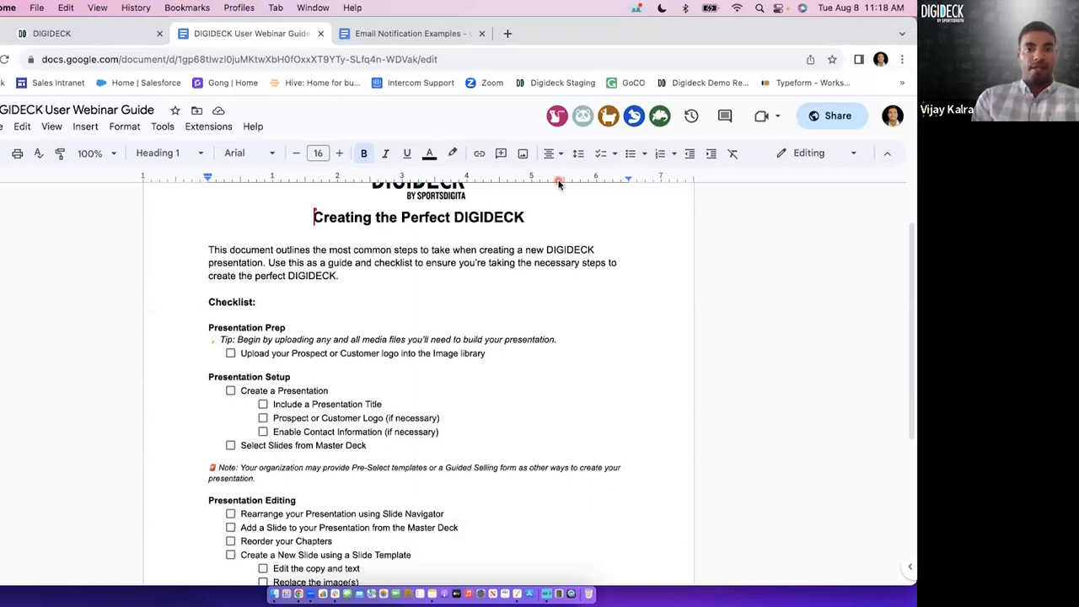
scroll(424, 354, "down", 2)
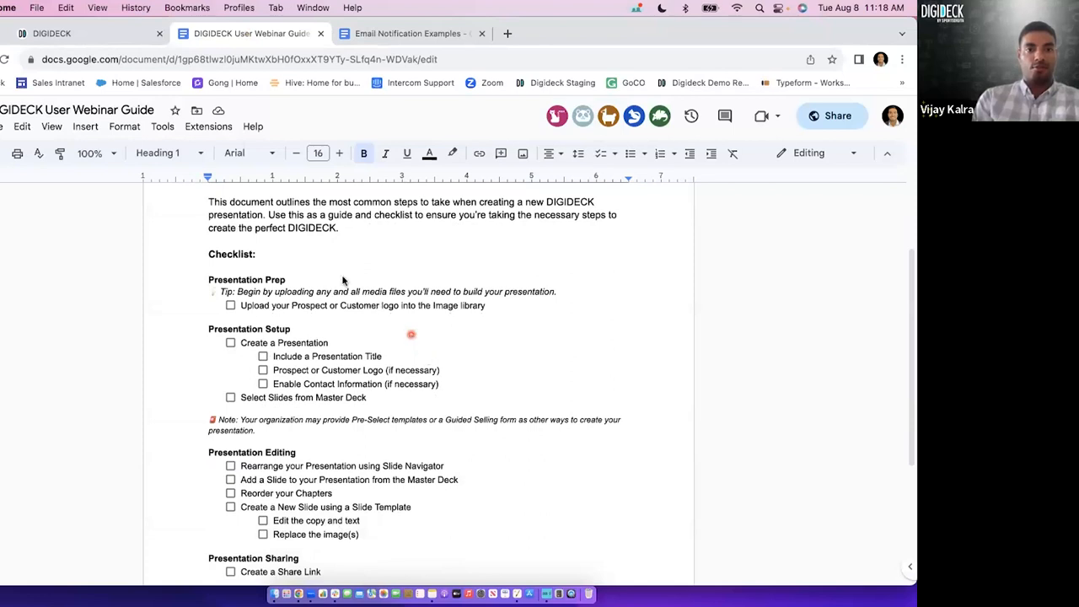
Return to the DIGIDECK Sales Deck's image library and choose Tmobile.png from the Documents folder for upload.
left_click(106, 33)
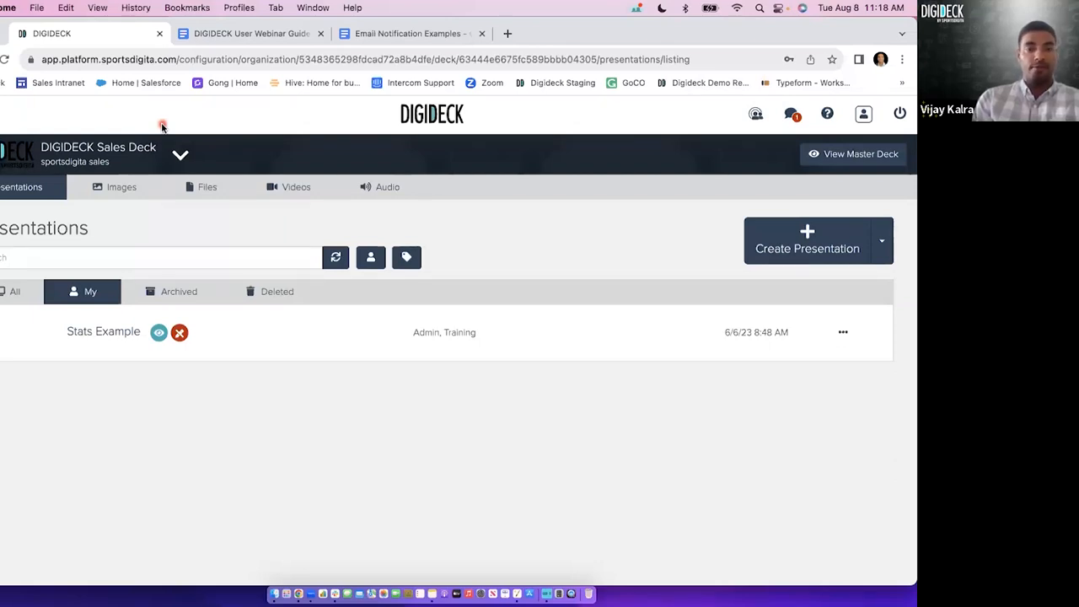
left_click(129, 188)
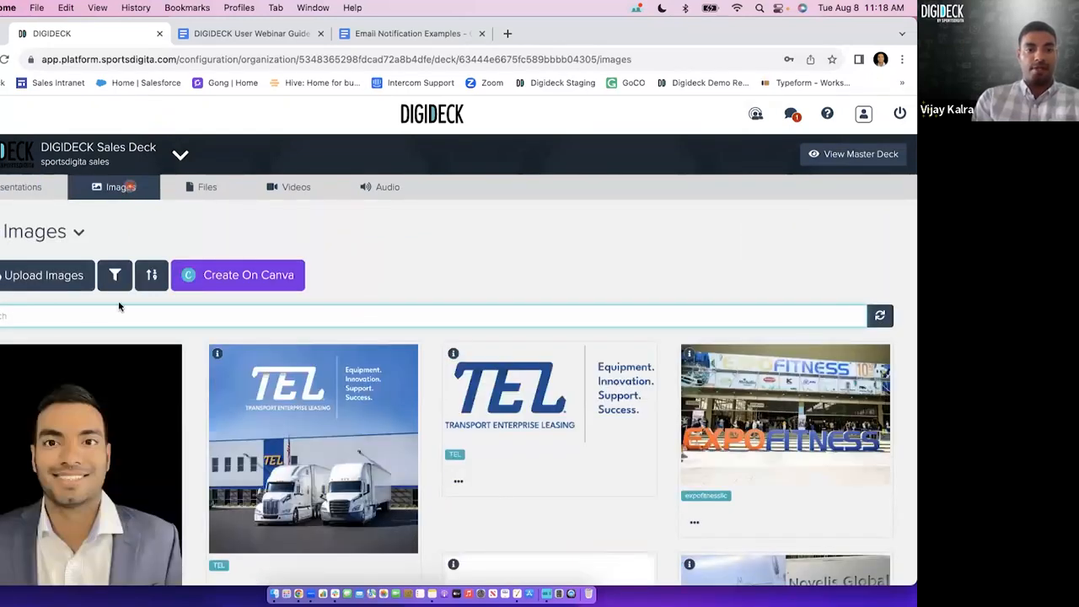
scroll(119, 307, "down", 1)
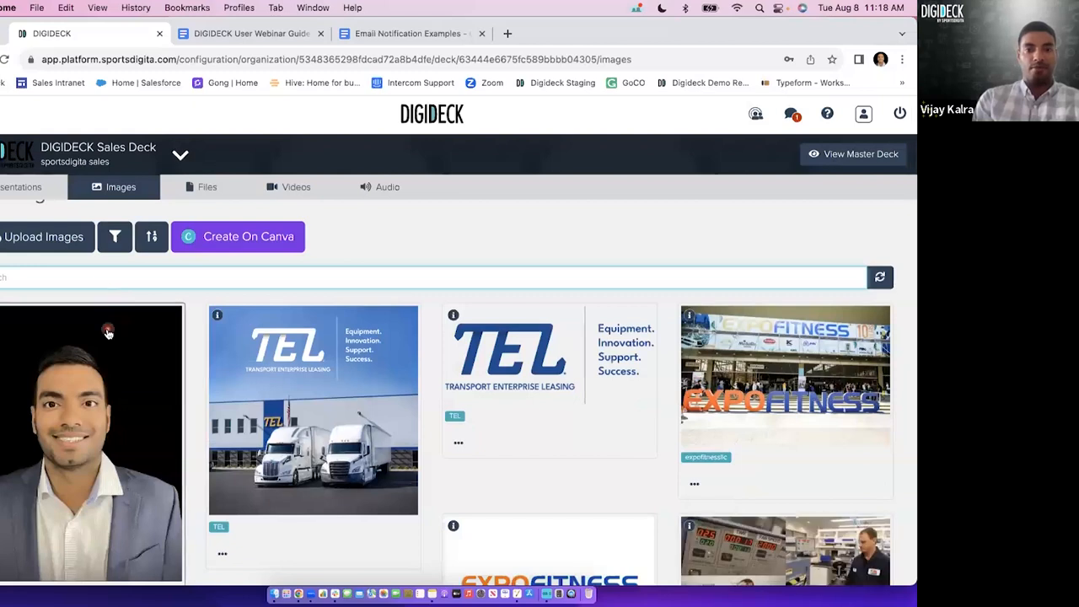
left_click(56, 239)
left_click(434, 240)
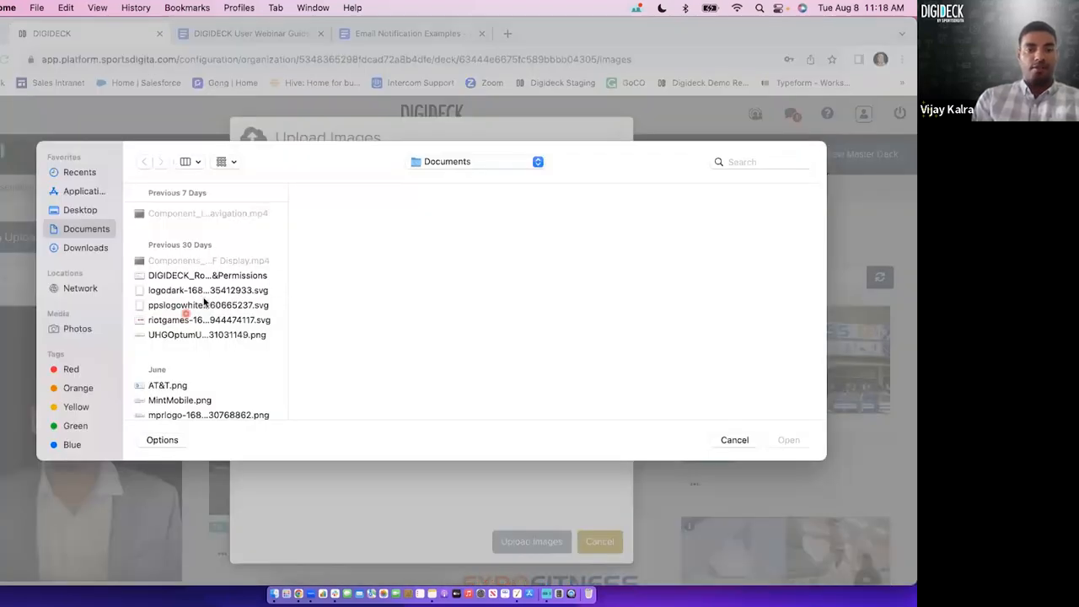
scroll(207, 305, "down", 2)
scroll(216, 319, "down", 3)
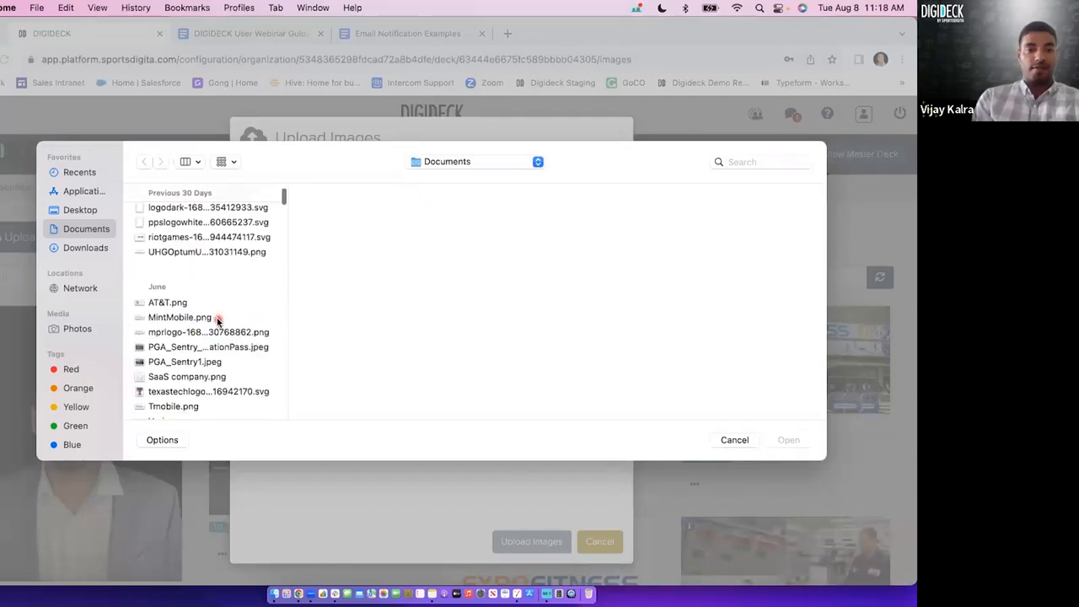
left_click(181, 406)
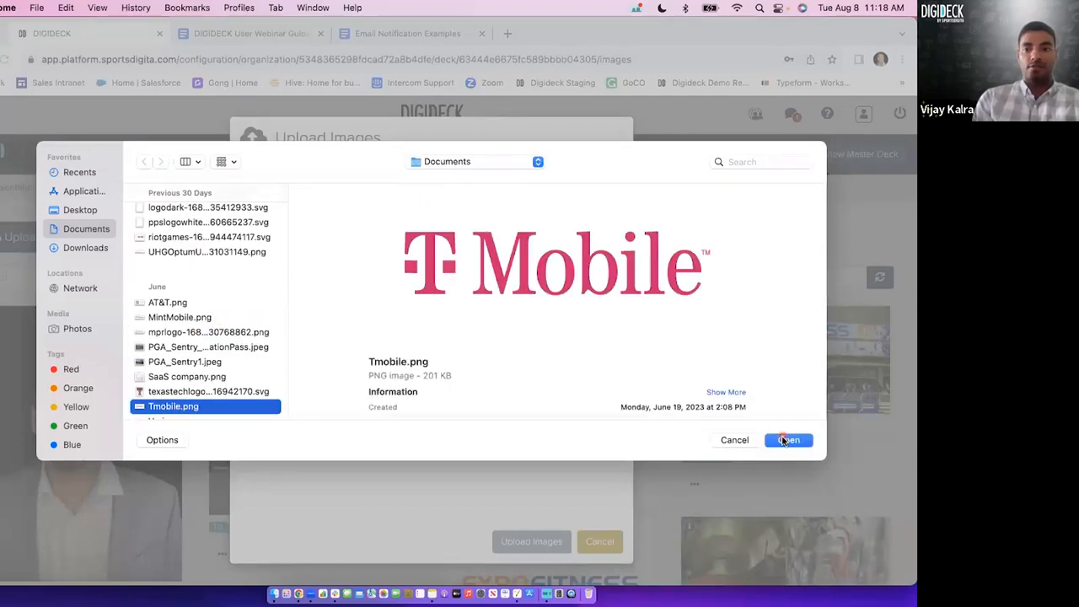
left_click(785, 440)
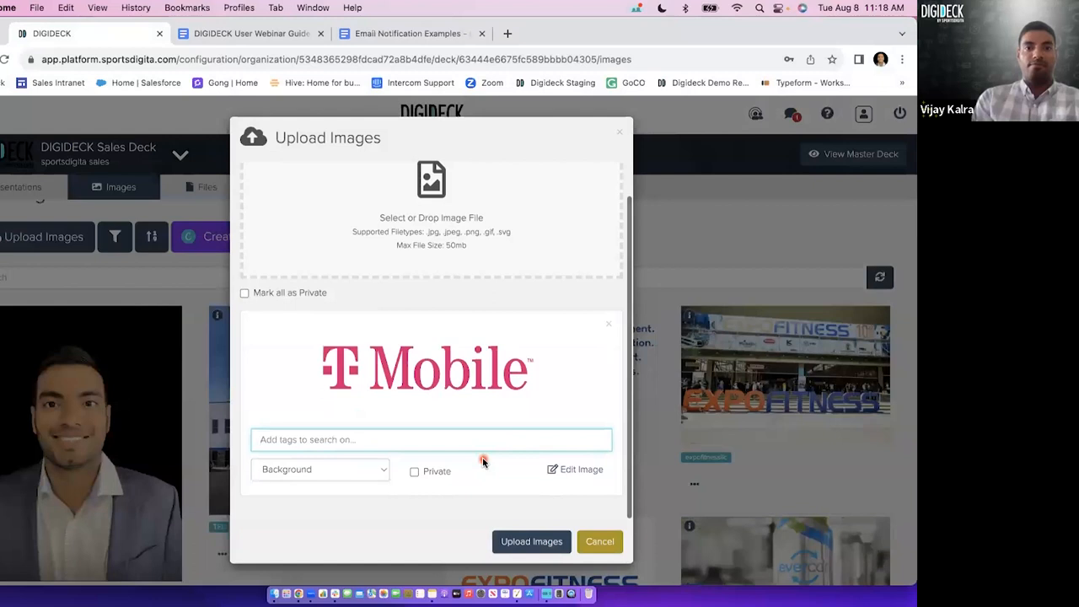
Tag the T-Mobile image with logo, Tmobile, Mobile and the presenter's first name, and upload it.
type("logo")
key("Return")
type("Tmobile")
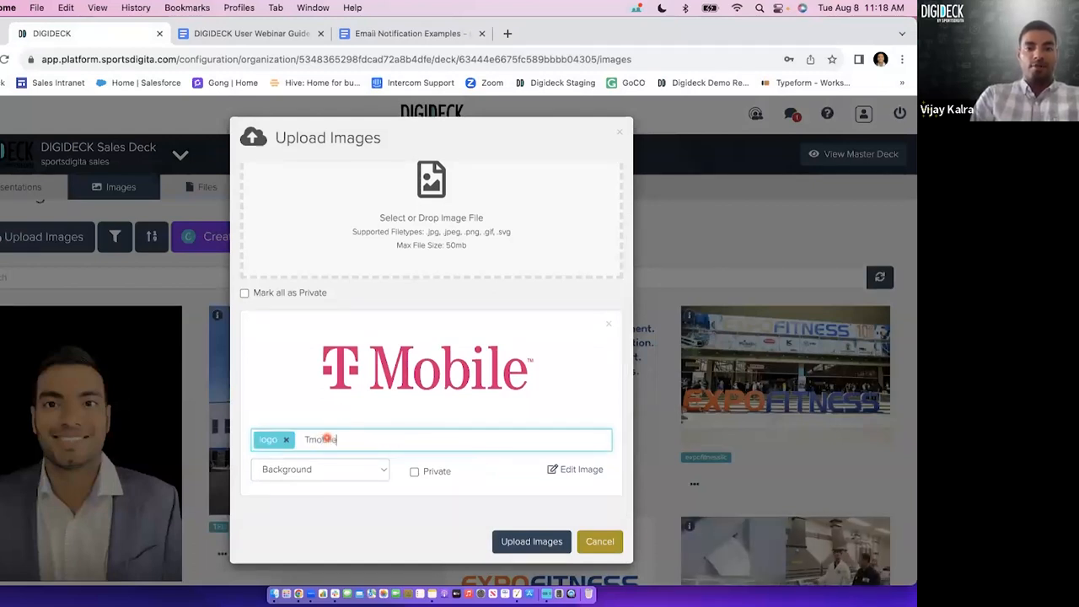
key("Return")
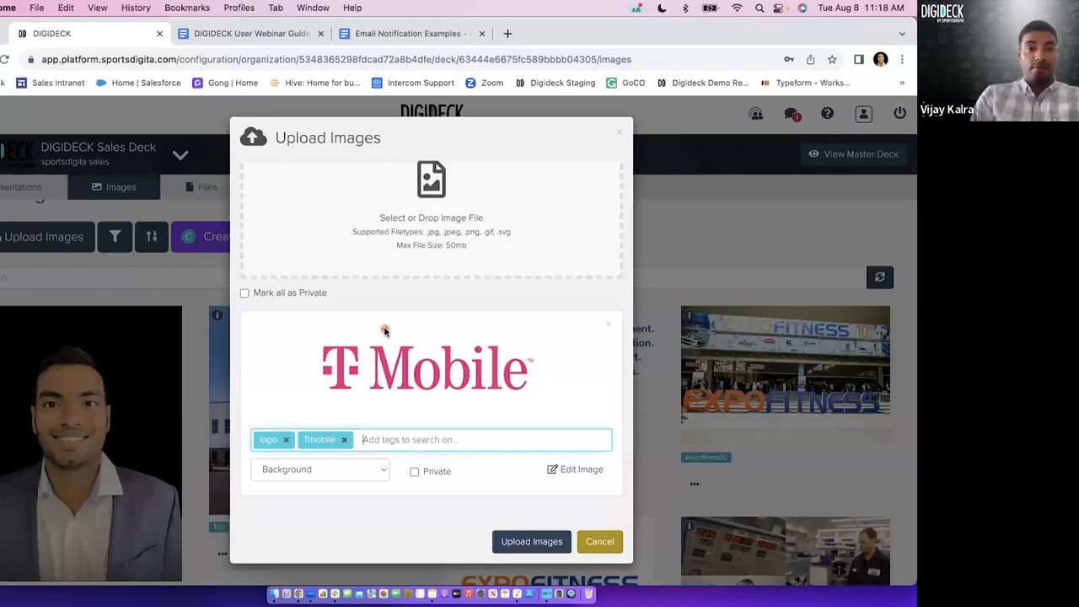
type("Mobile")
key("Return")
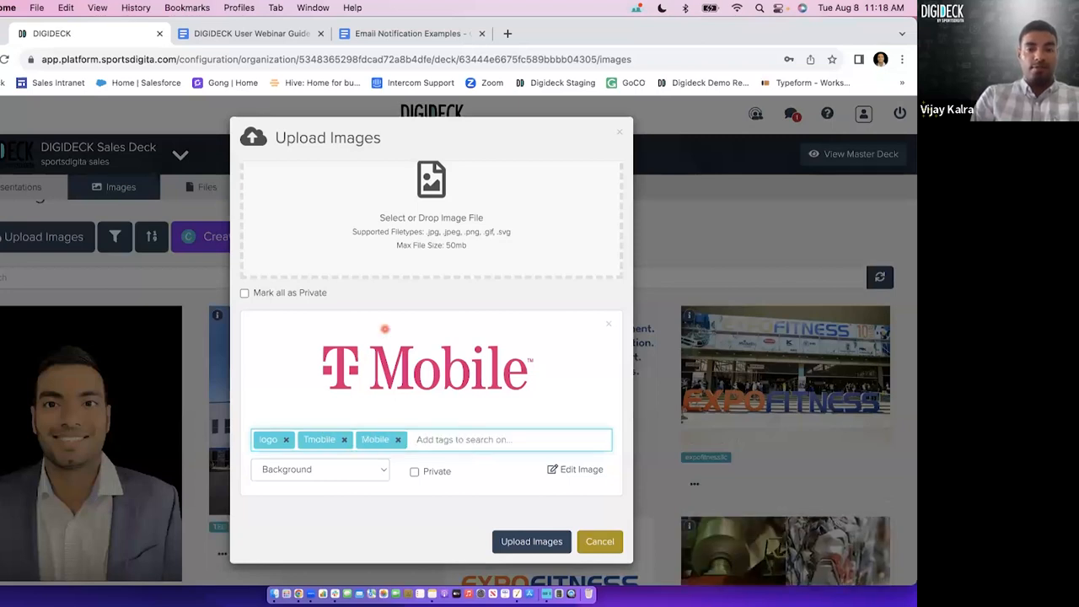
type("Vijay")
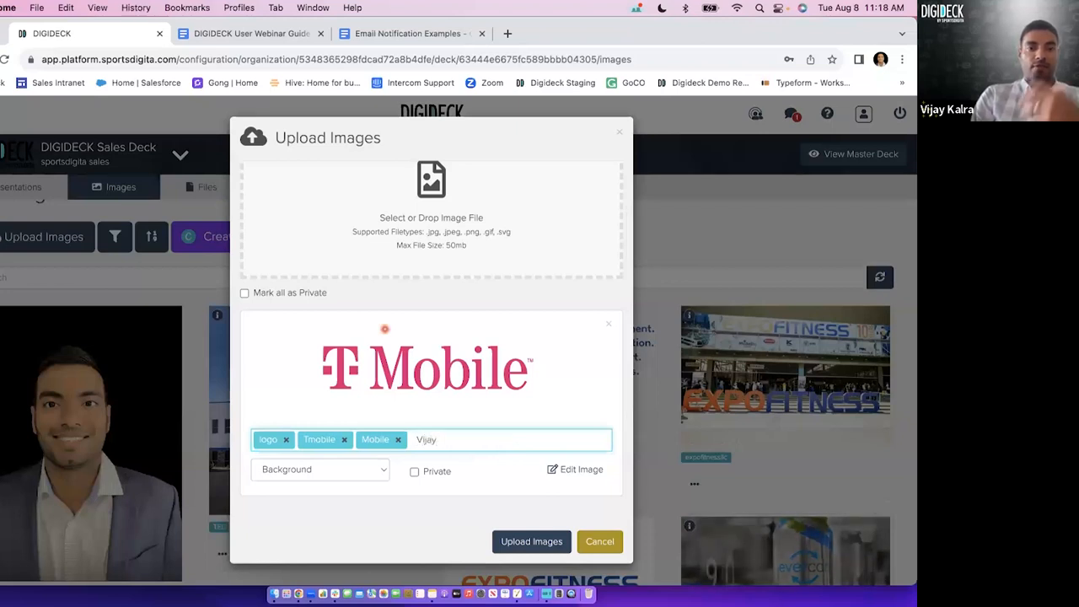
key("Return")
left_click(529, 541)
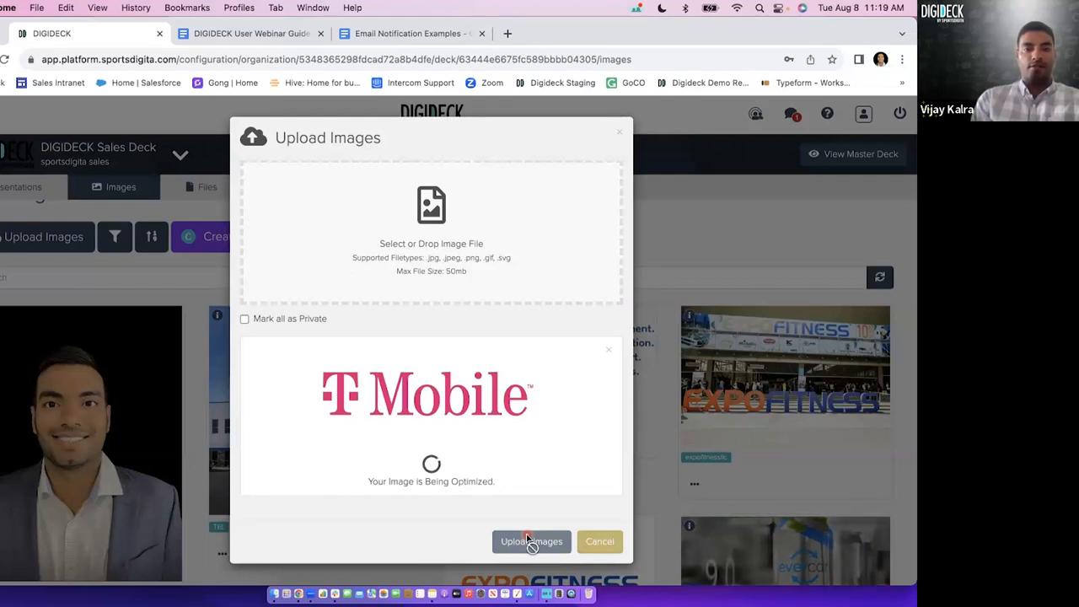
Review the Presentation Prep and Presentation Setup items in the DIGIDECK User Webinar Guide, and return to DIGIDECK.
left_click(365, 32)
left_click(274, 35)
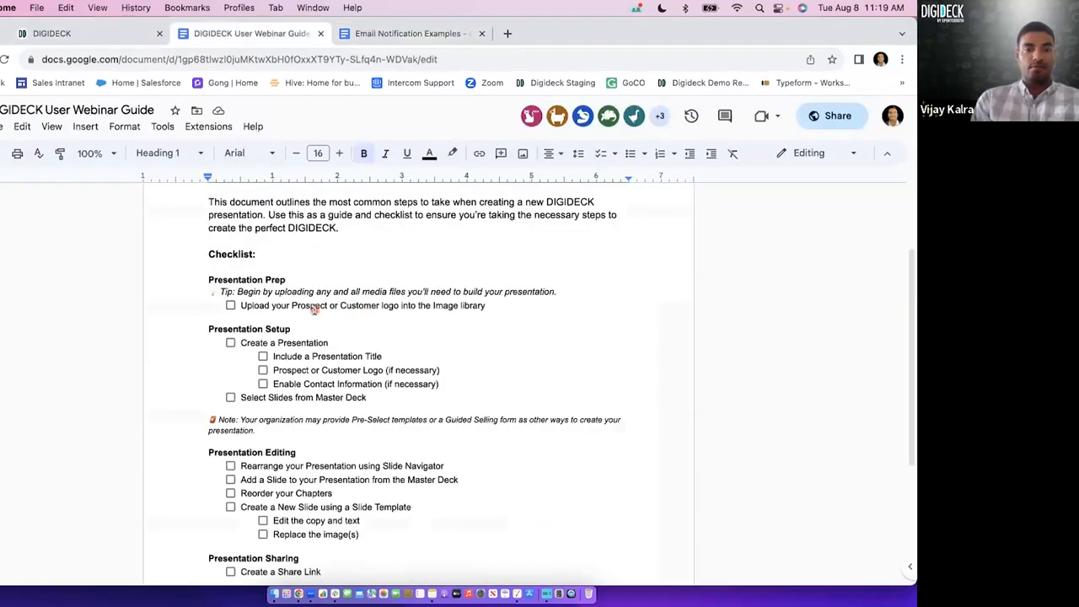
left_click(96, 34)
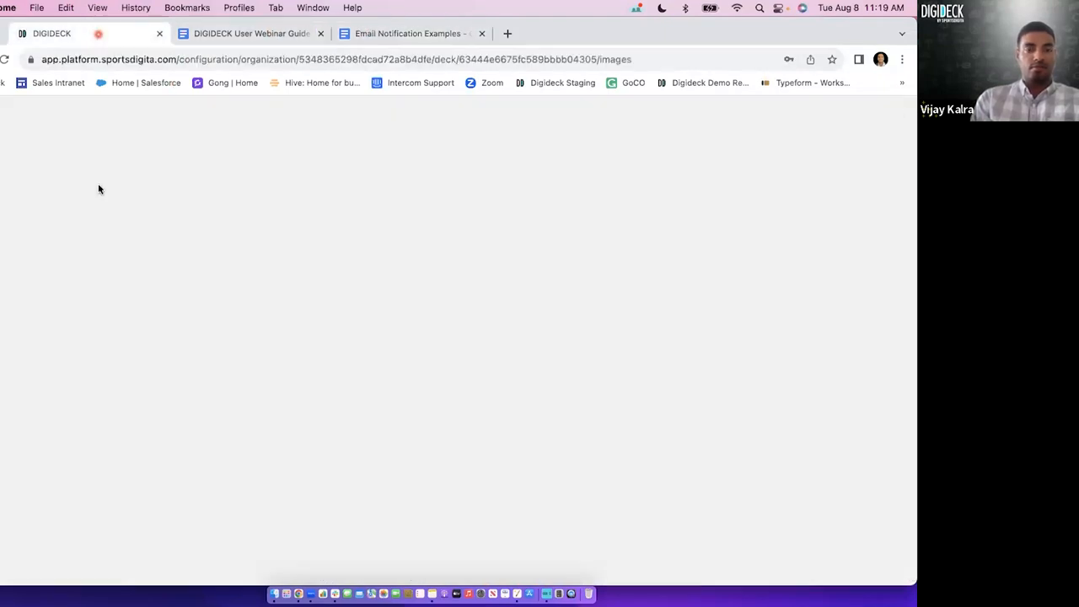
Start creating a presentation in the DIGIDECK Sales Deck with the title Proposal for TMobile.
left_click(25, 188)
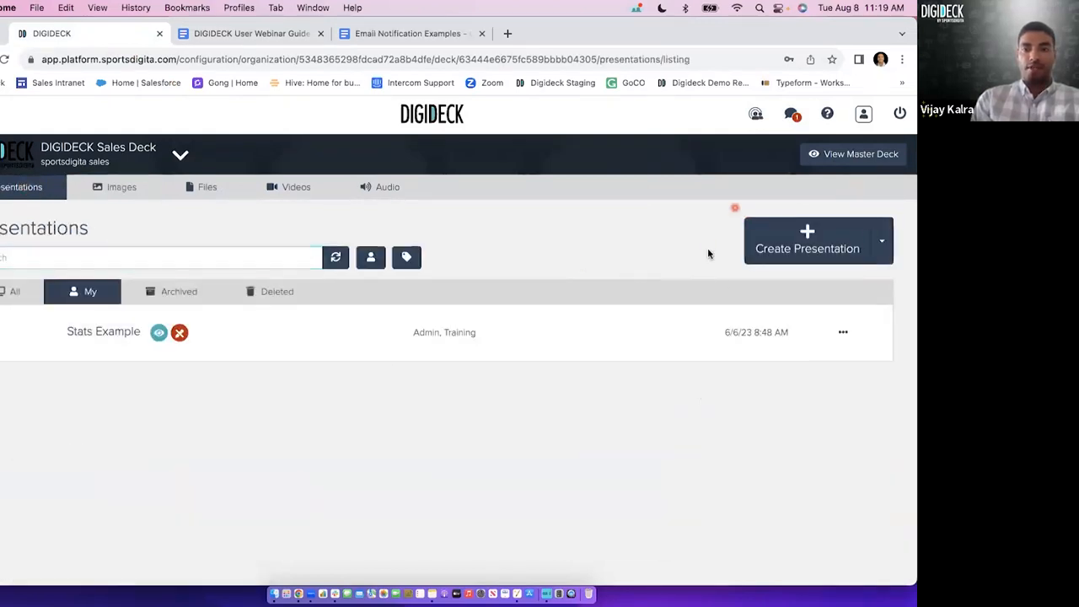
left_click(800, 250)
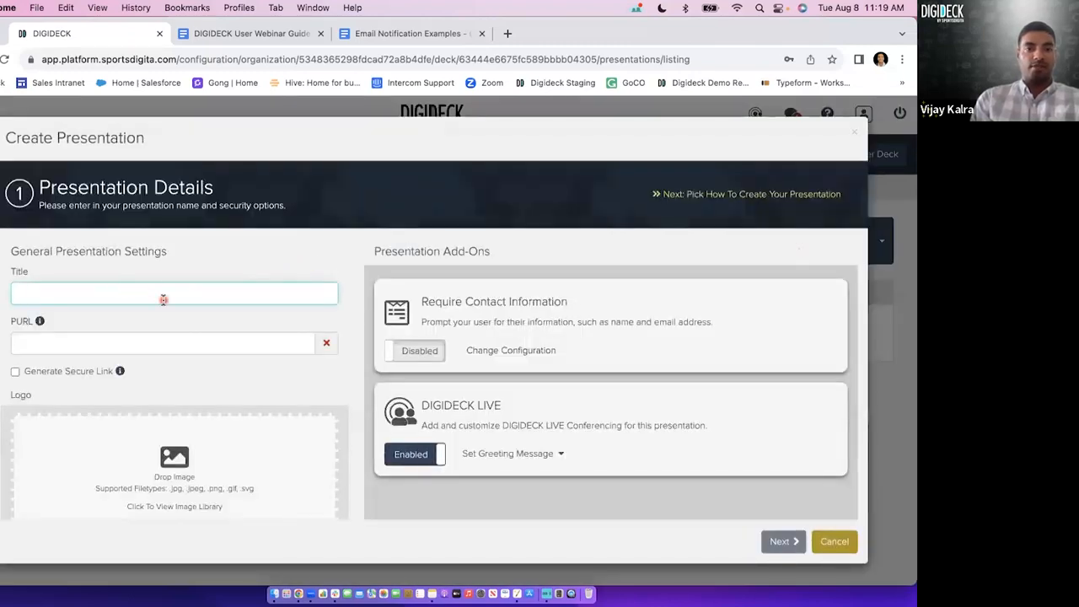
type("Proposal for TMobile")
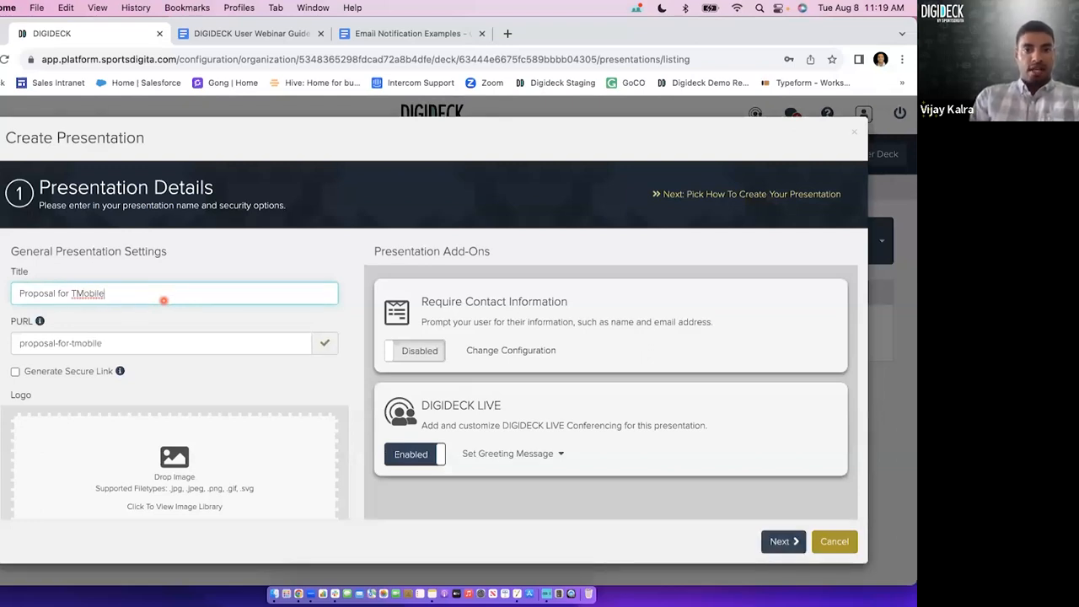
Set the presentation's logo to the T-Mobile image from the image library.
scroll(228, 350, "down", 2)
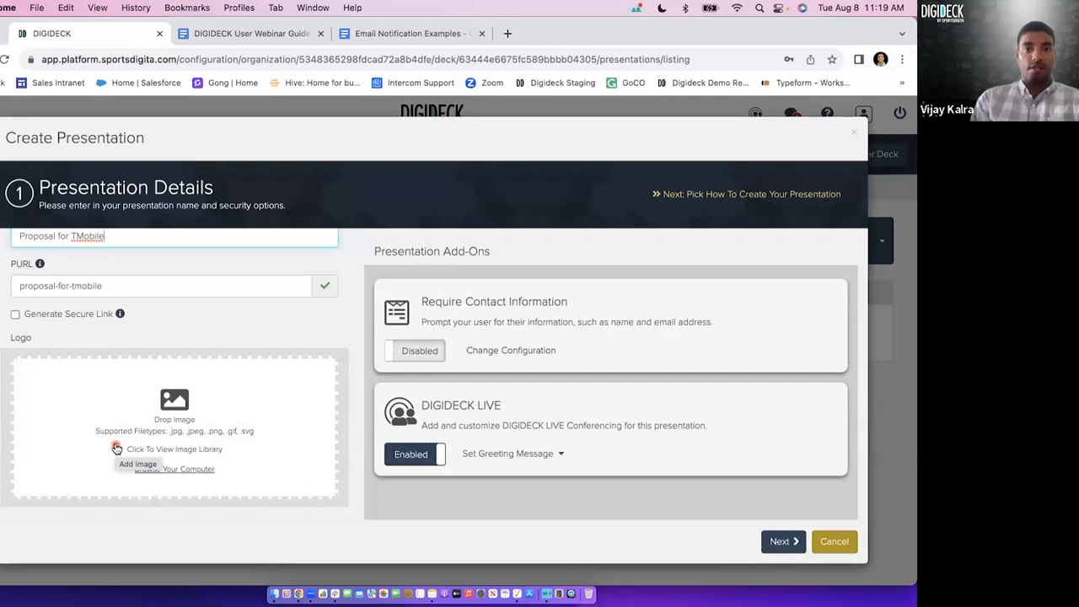
left_click(166, 447)
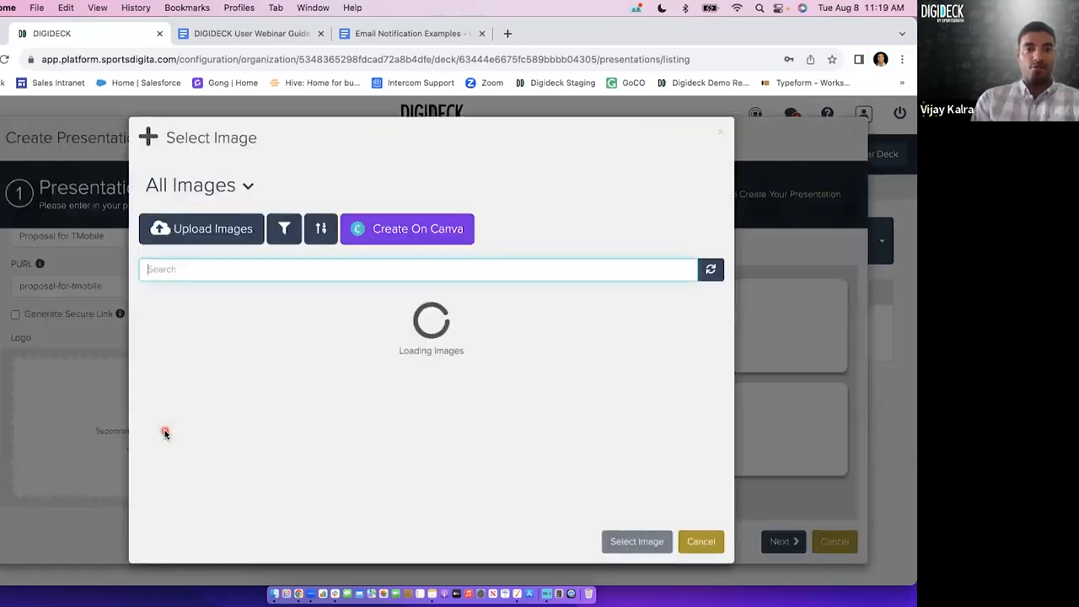
left_click(234, 321)
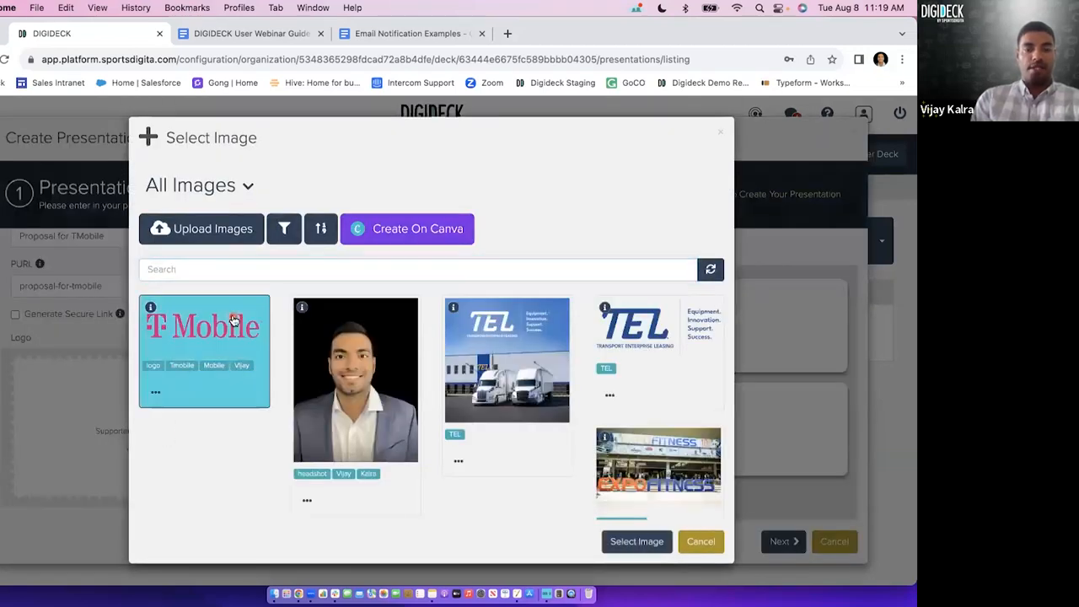
left_click(623, 544)
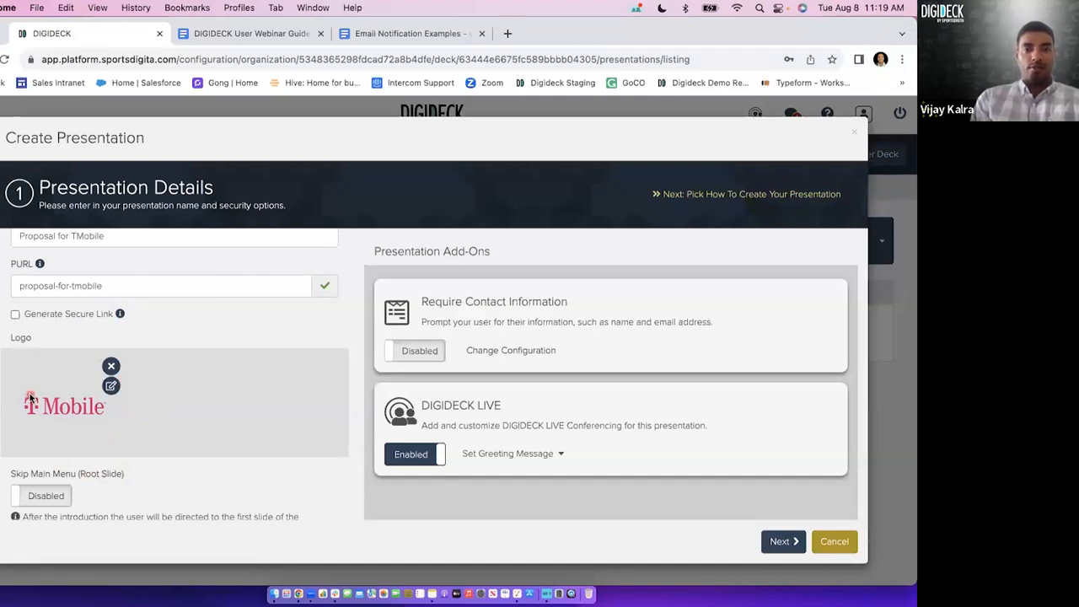
Remove the presentation's logo and choose the T-Mobile image from the library again.
left_click(111, 367)
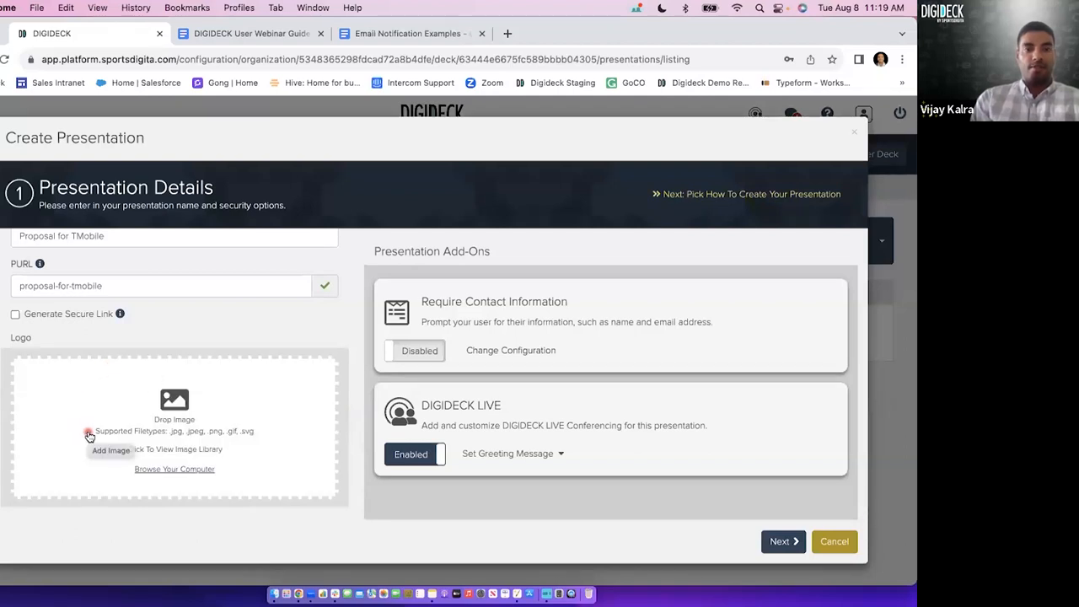
left_click(183, 417)
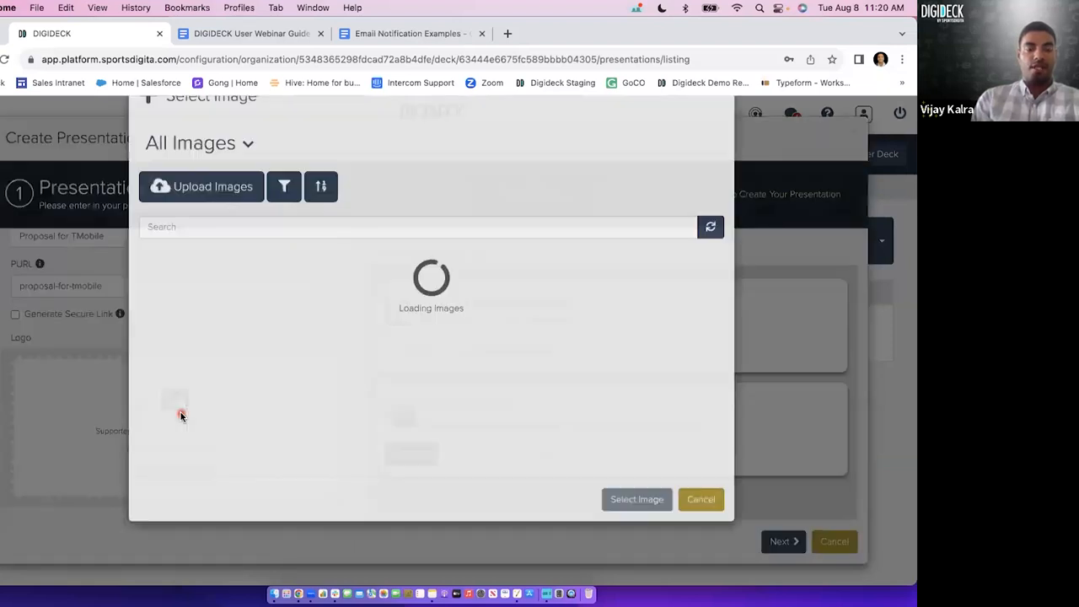
left_click(221, 342)
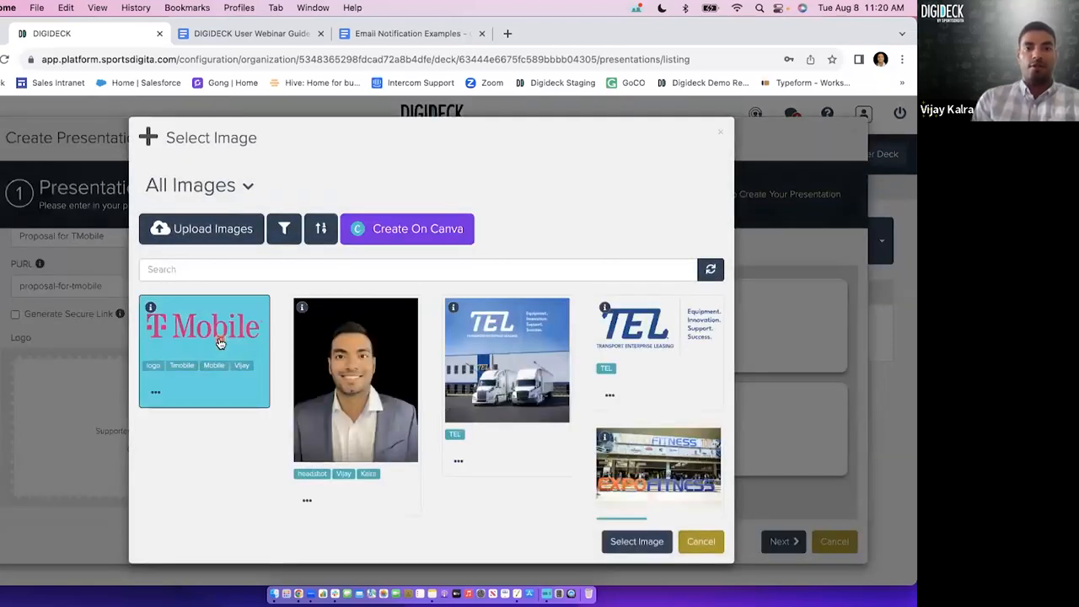
left_click(632, 541)
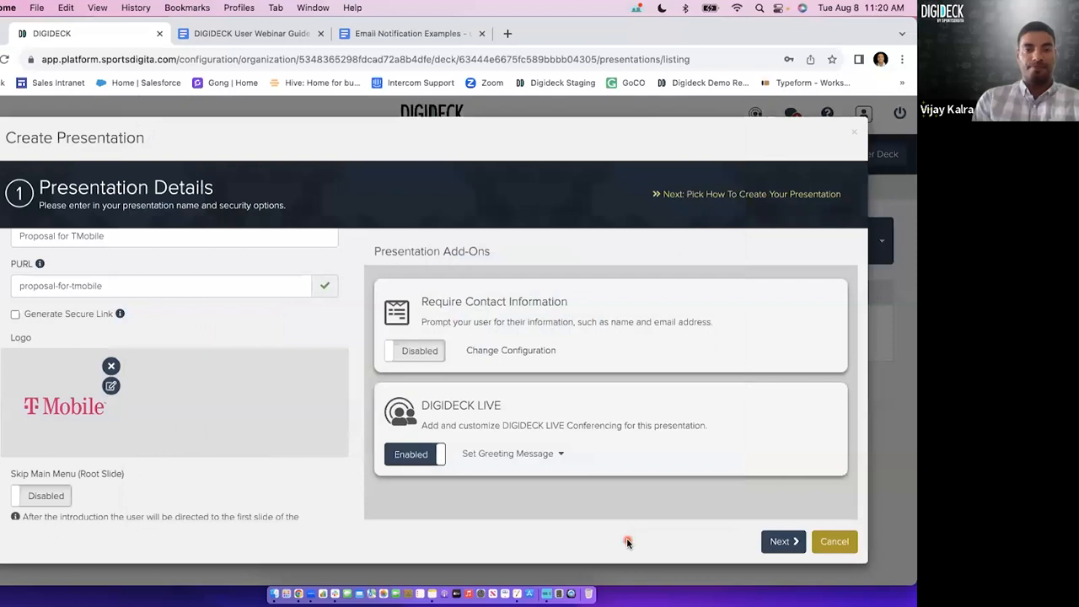
Set the presentation's editing restrictions to Public.
scroll(211, 422, "down", 4)
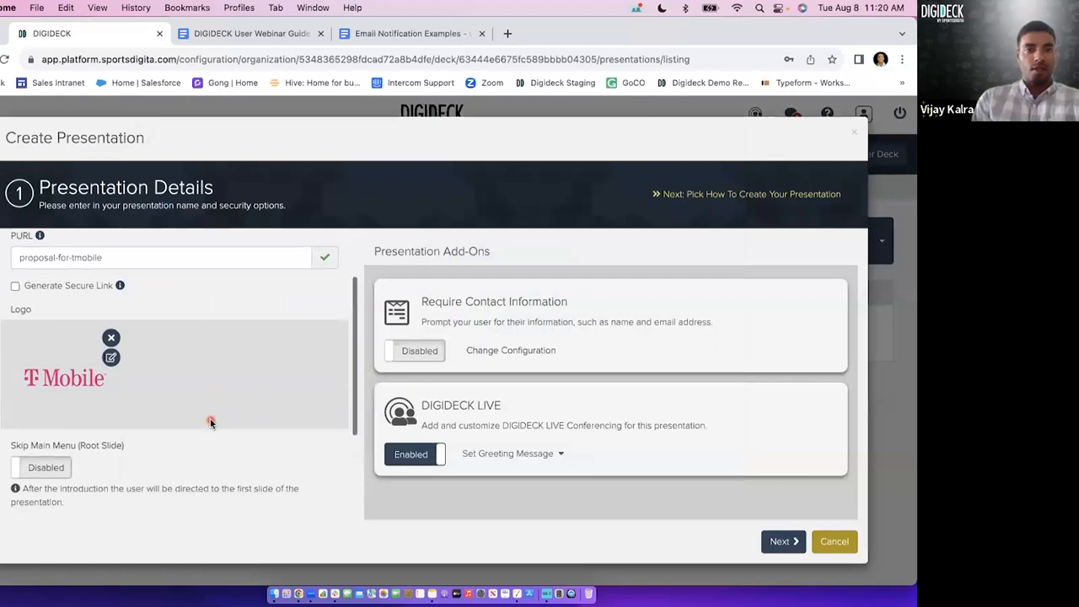
left_click(72, 497)
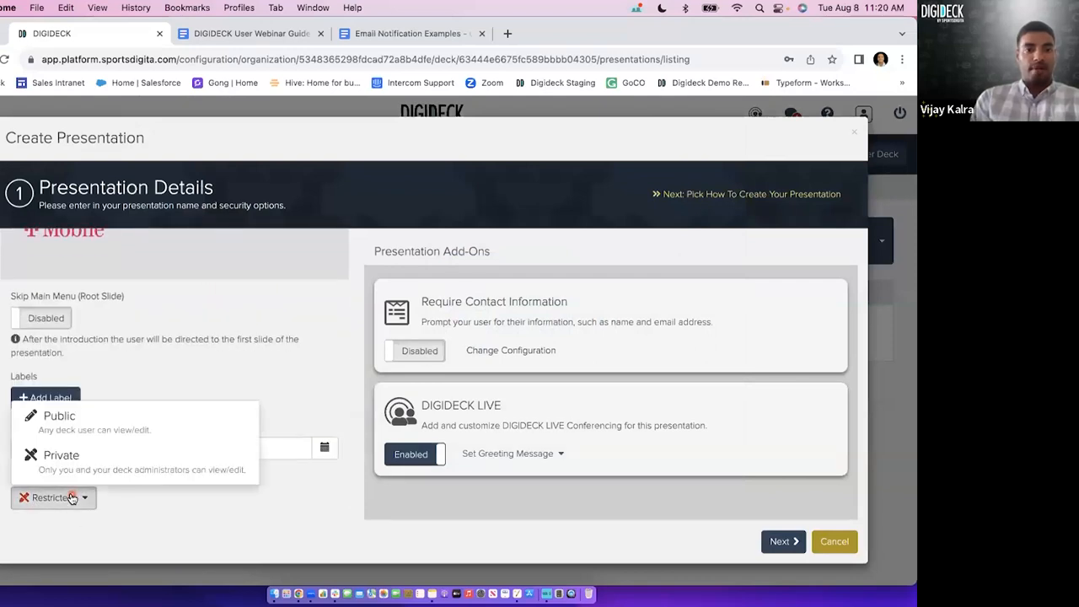
left_click(101, 419)
left_click(67, 504)
left_click(116, 516)
left_click_drag(11, 477, 88, 479)
left_click(103, 483)
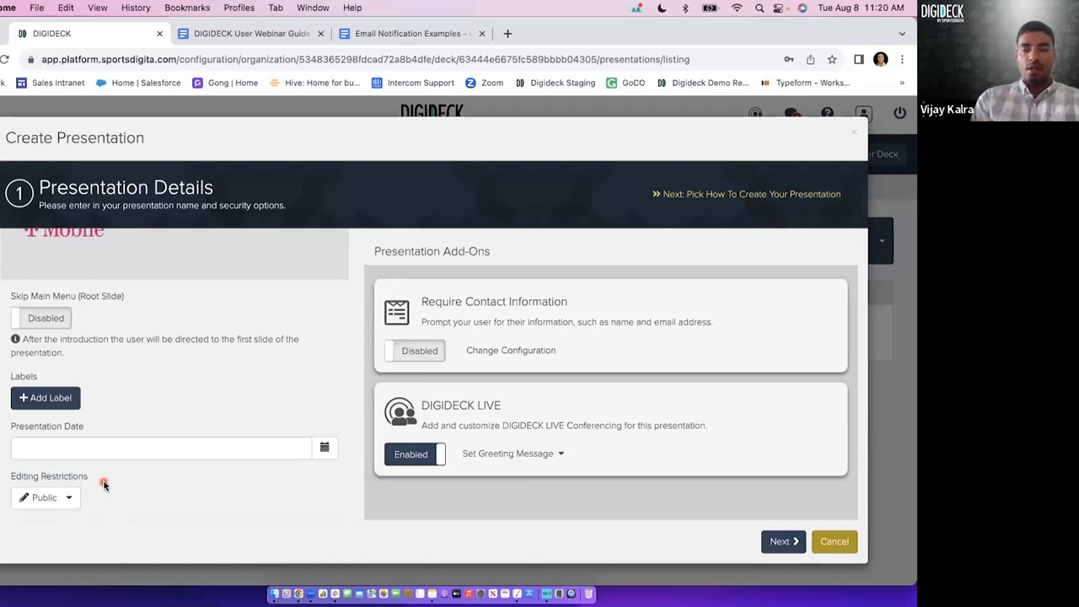
Change the presentation's editing restrictions to Private.
left_click(46, 499)
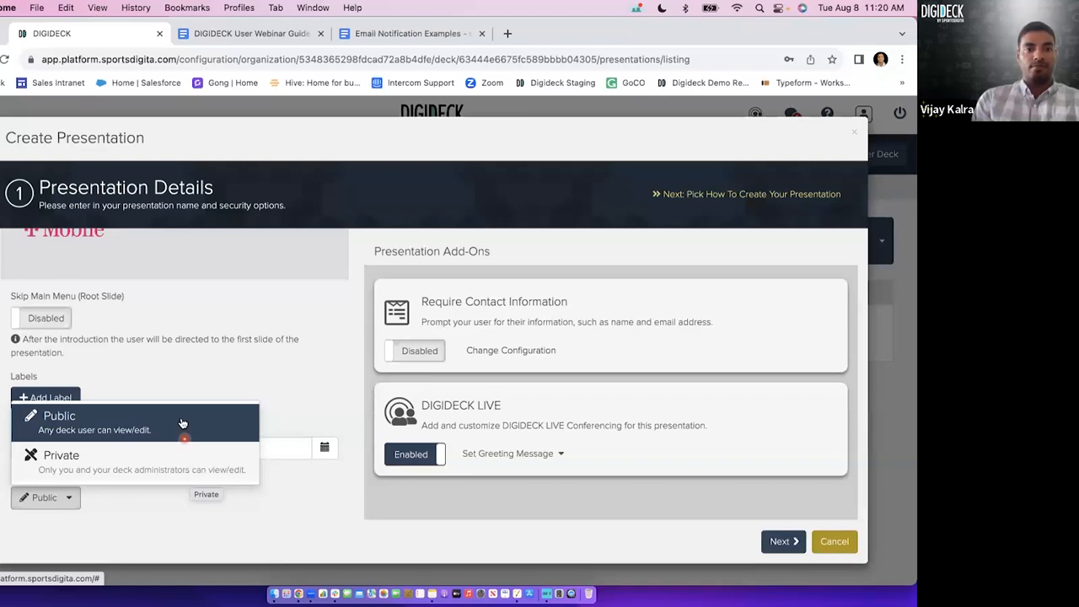
left_click(172, 460)
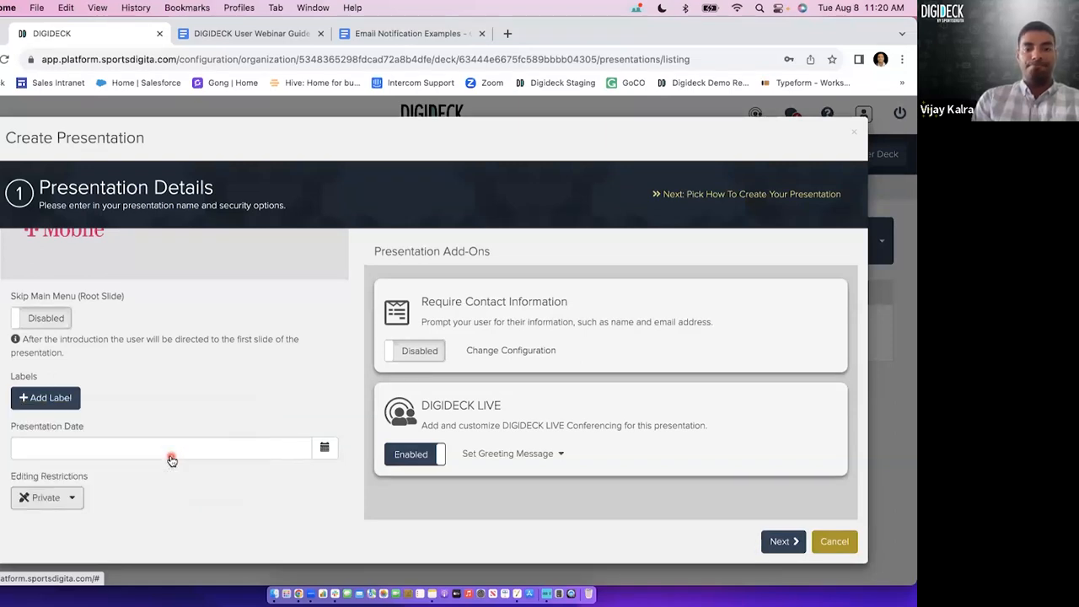
scroll(229, 417, "up", 5)
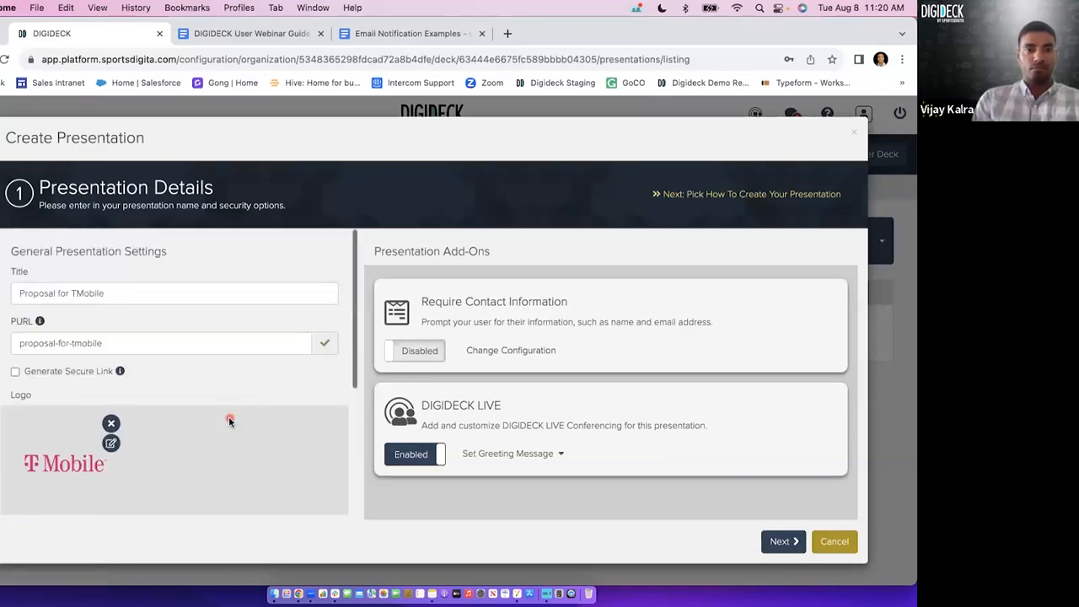
triple_click(398, 252)
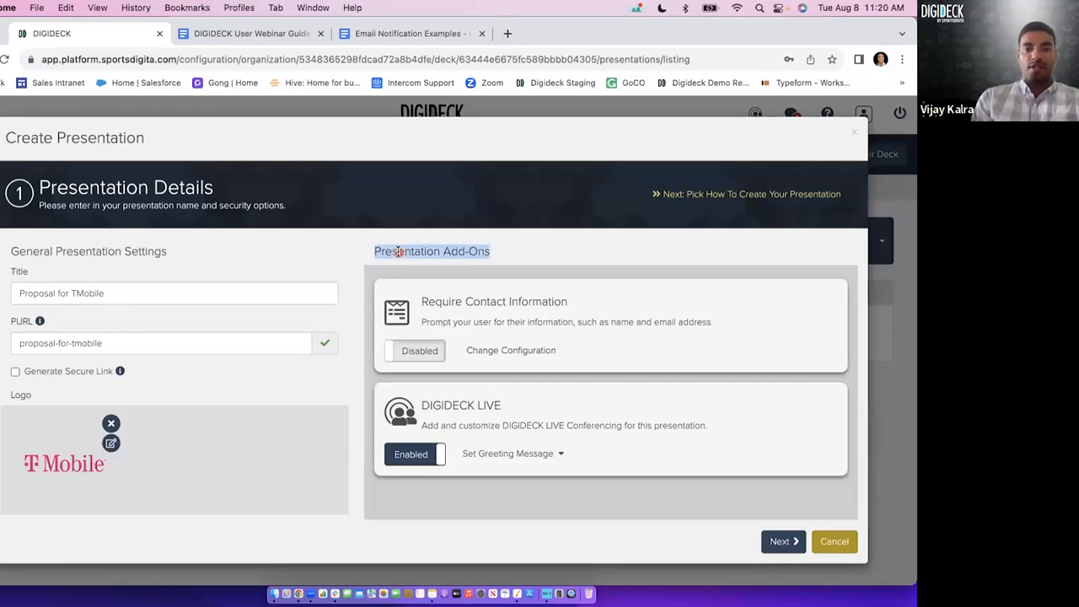
left_click(398, 251)
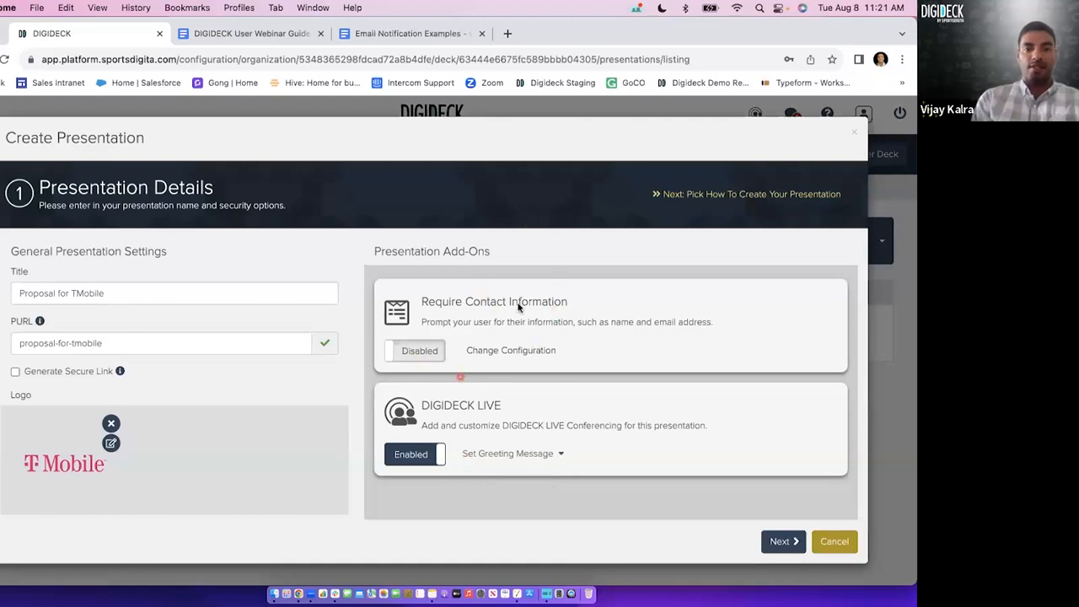
Enable the Require Contact Information add-on and view the example Welcome form in the incognito window.
left_click(436, 354)
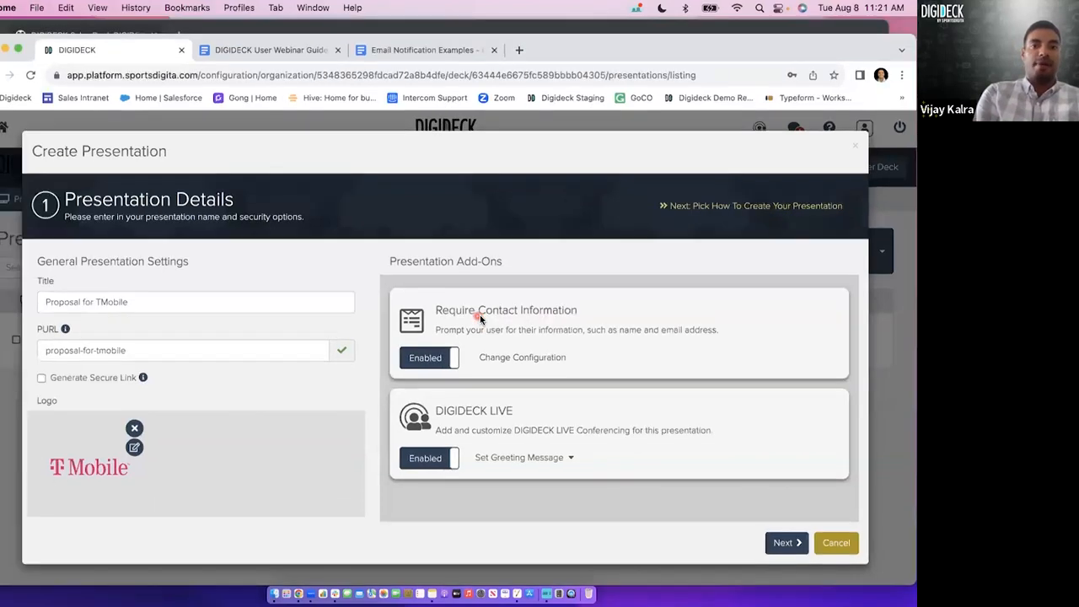
key("ctrl+Up")
left_click(366, 264)
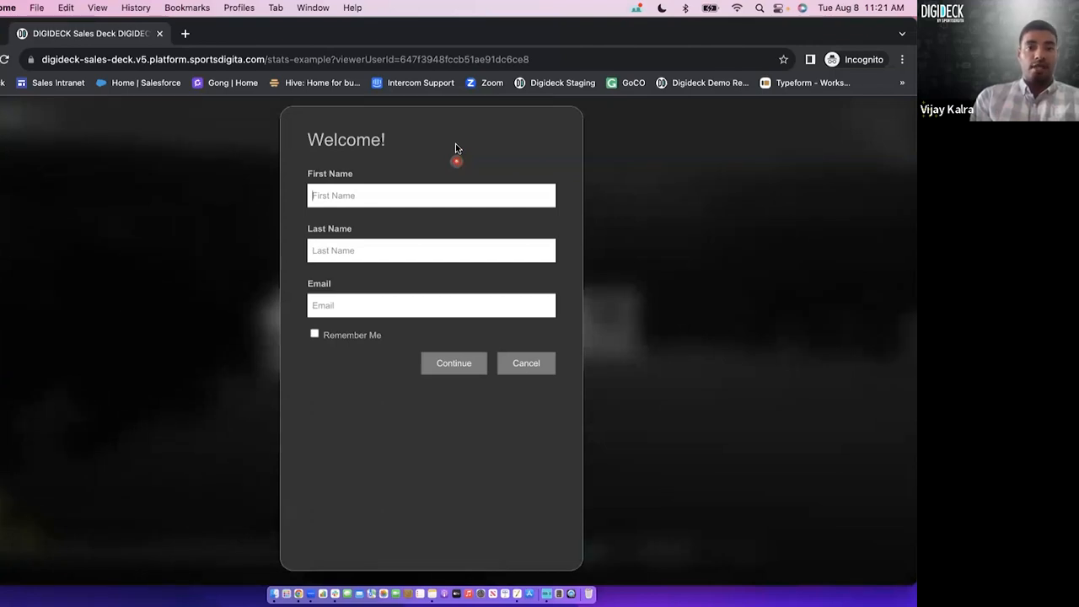
left_click_drag(296, 139, 426, 139)
left_click(426, 139)
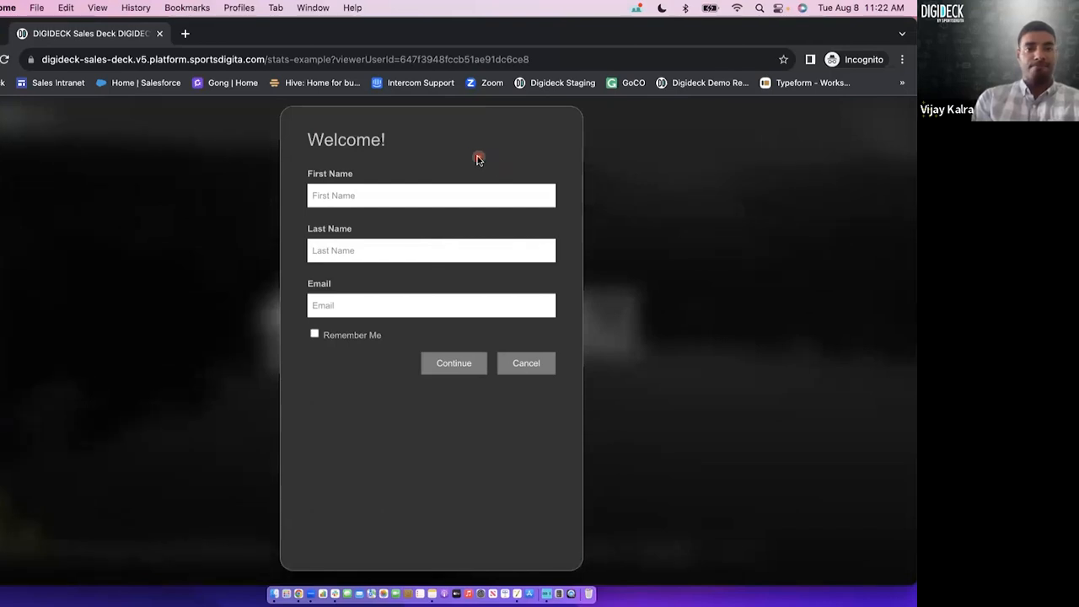
key("ctrl+Up")
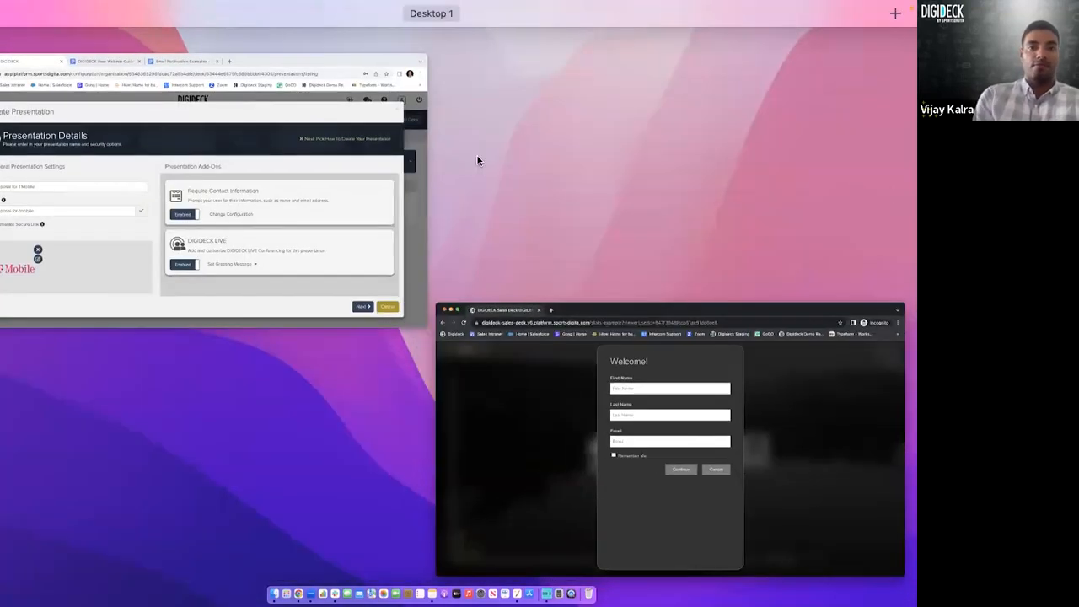
left_click(357, 181)
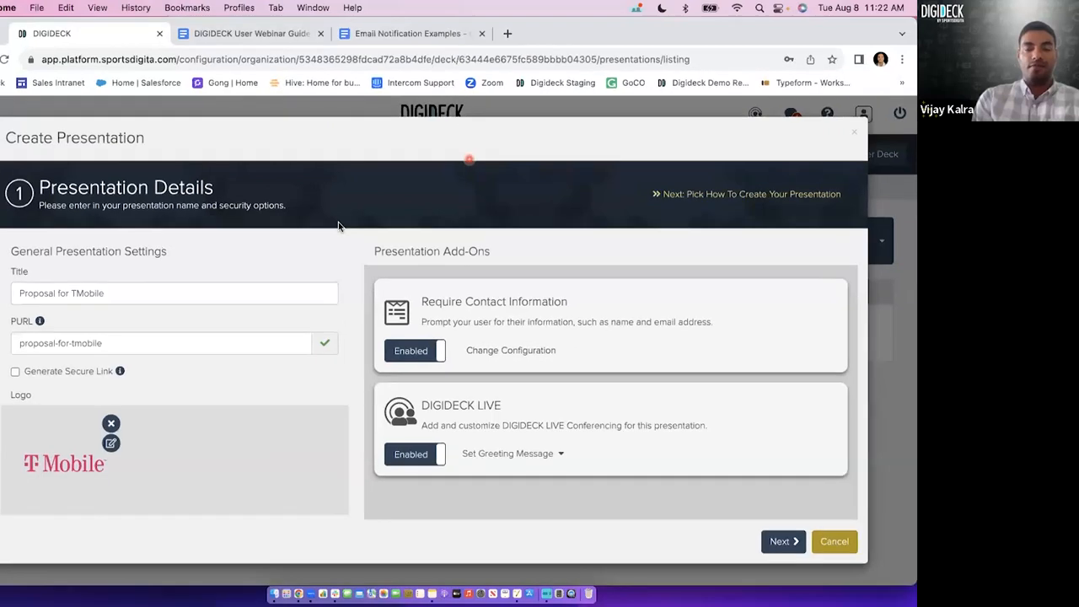
Disable the Require Contact Information add-on and enable it again.
left_click(404, 357)
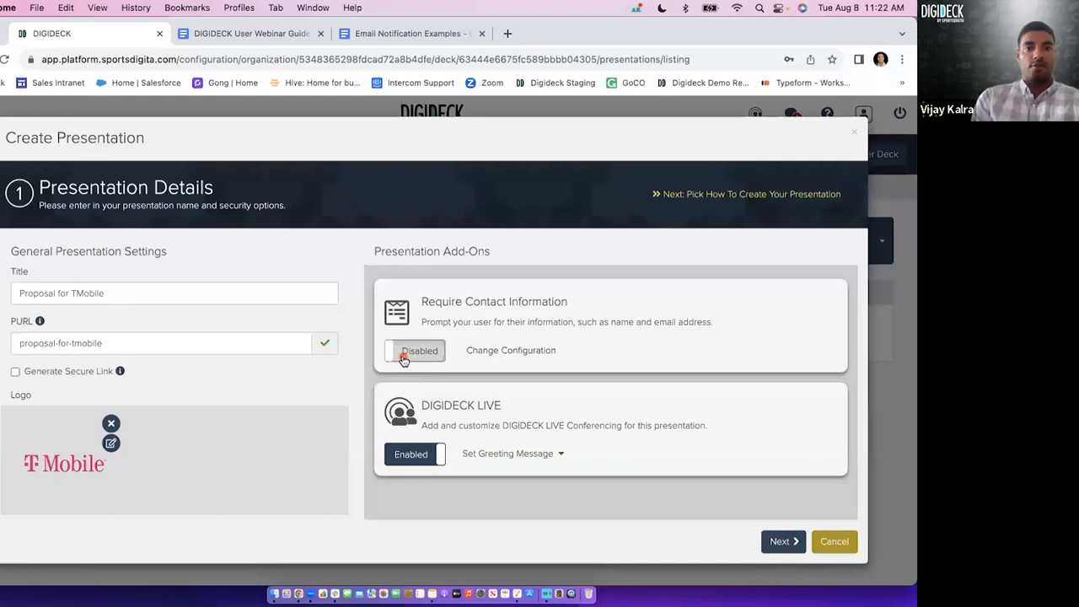
left_click(405, 358)
left_click(426, 361)
left_click(427, 362)
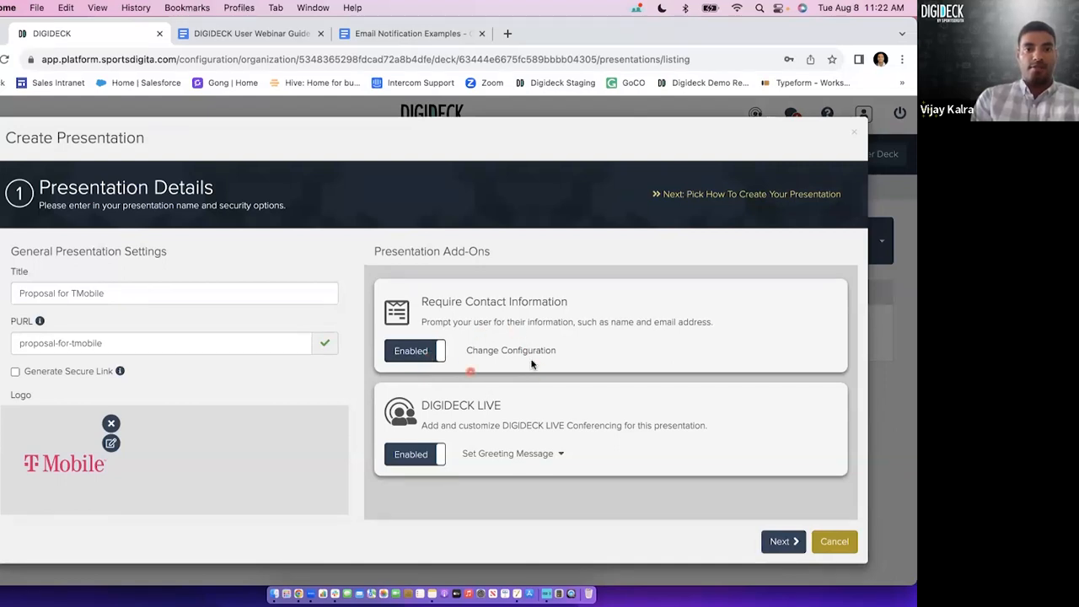
Open the contact form configuration and switch Require Form on and back to Disabled.
left_click(503, 350)
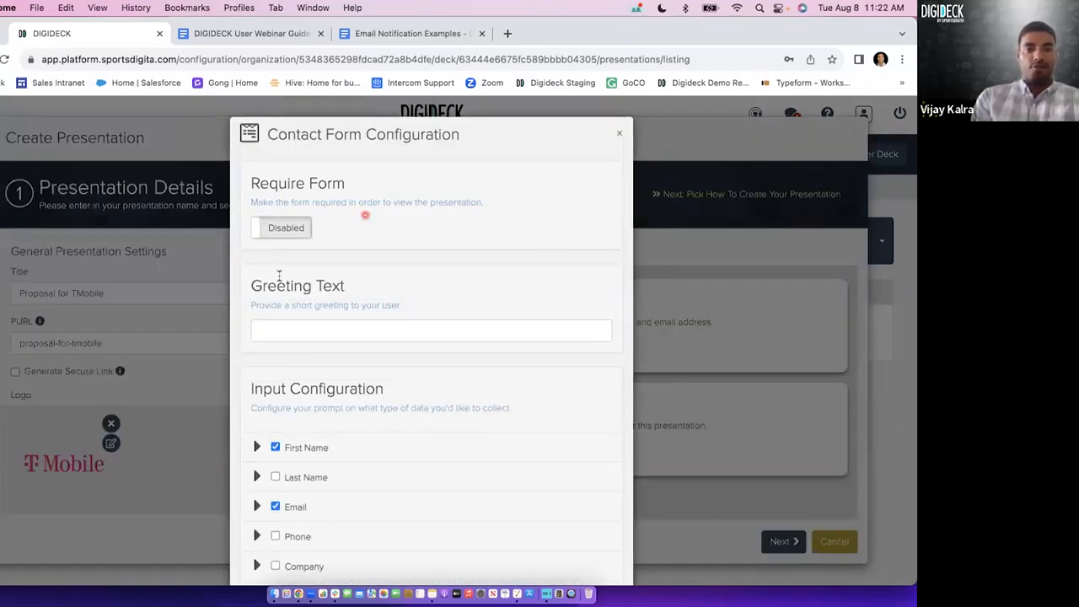
left_click(291, 229)
left_click(293, 233)
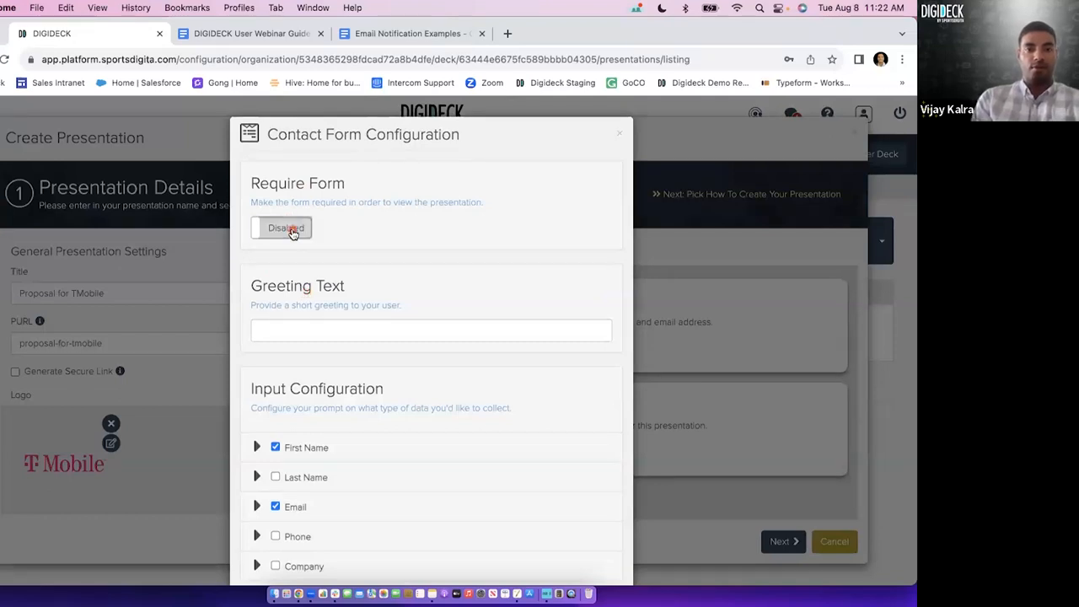
left_click(293, 233)
left_click(292, 233)
Set the contact form's greeting text to "Welcome TMobile!".
left_click(307, 333)
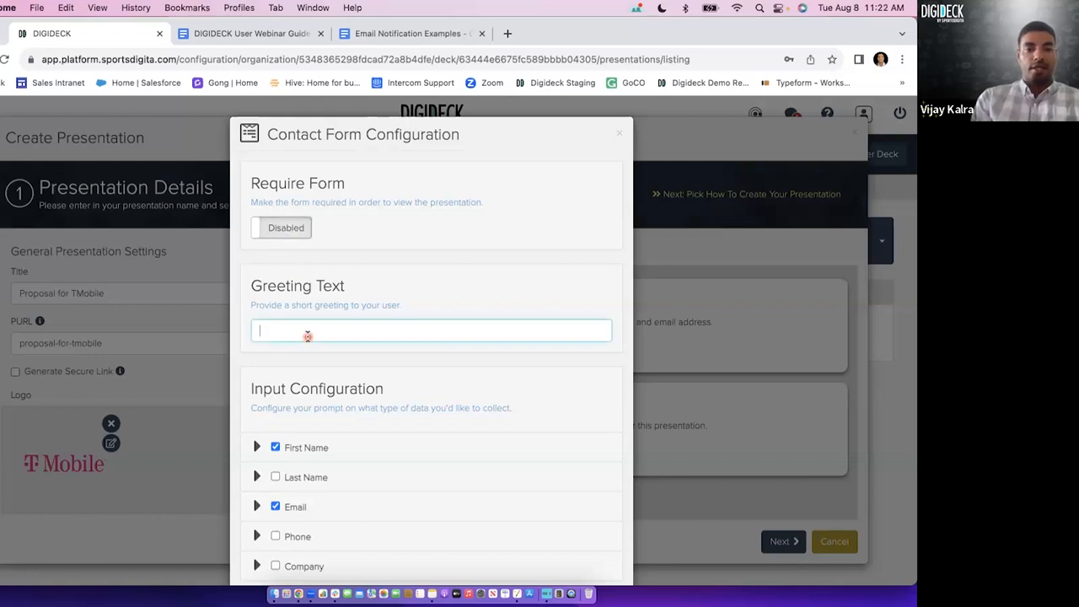
type("Welco")
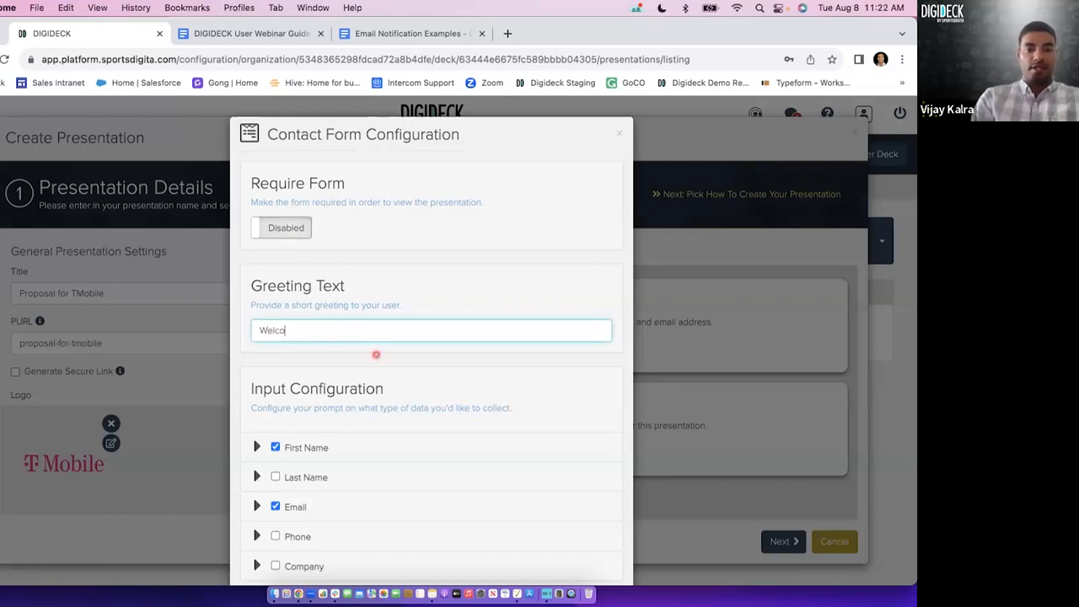
type("me TMobile!")
Include the Last Name, Phone and Company fields in the contact form and relabel the Company field as Job Title.
scroll(386, 414, "down", 3)
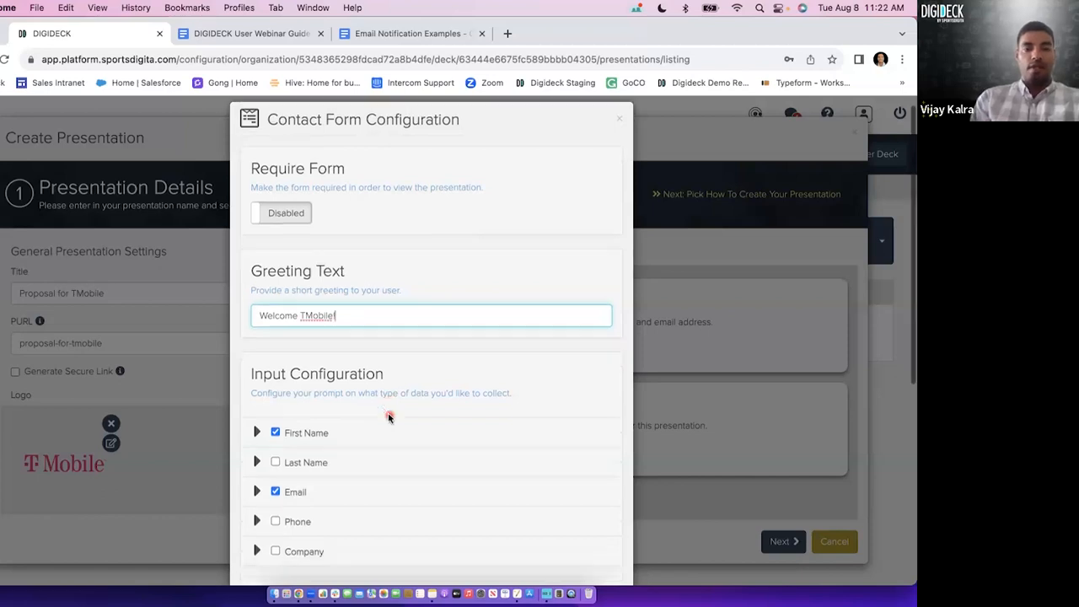
left_click(317, 357)
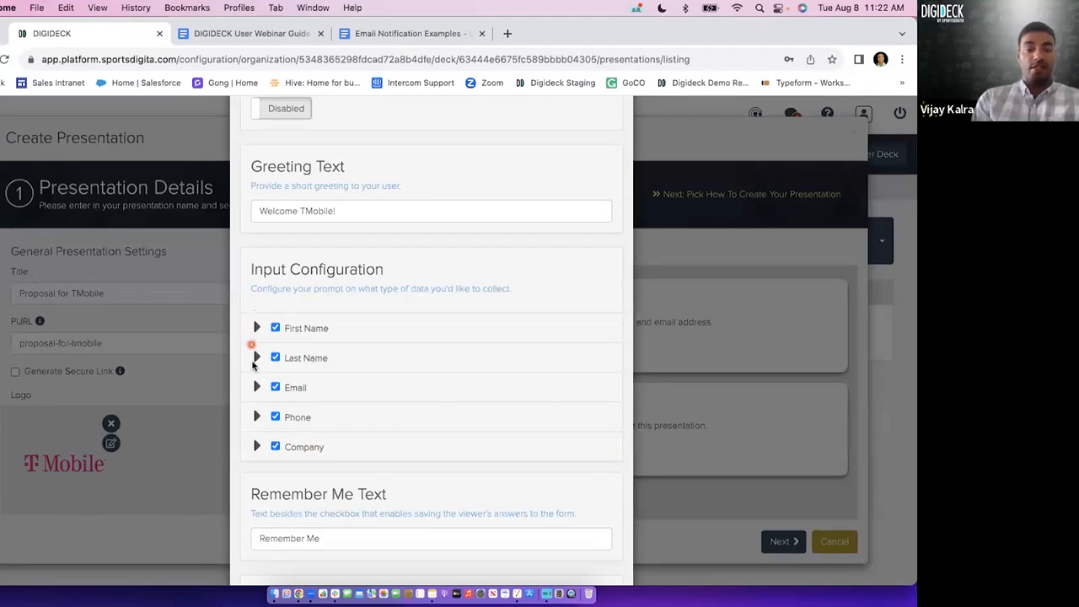
left_click(258, 447)
left_click(330, 491)
double_click(330, 491)
type("Job Title")
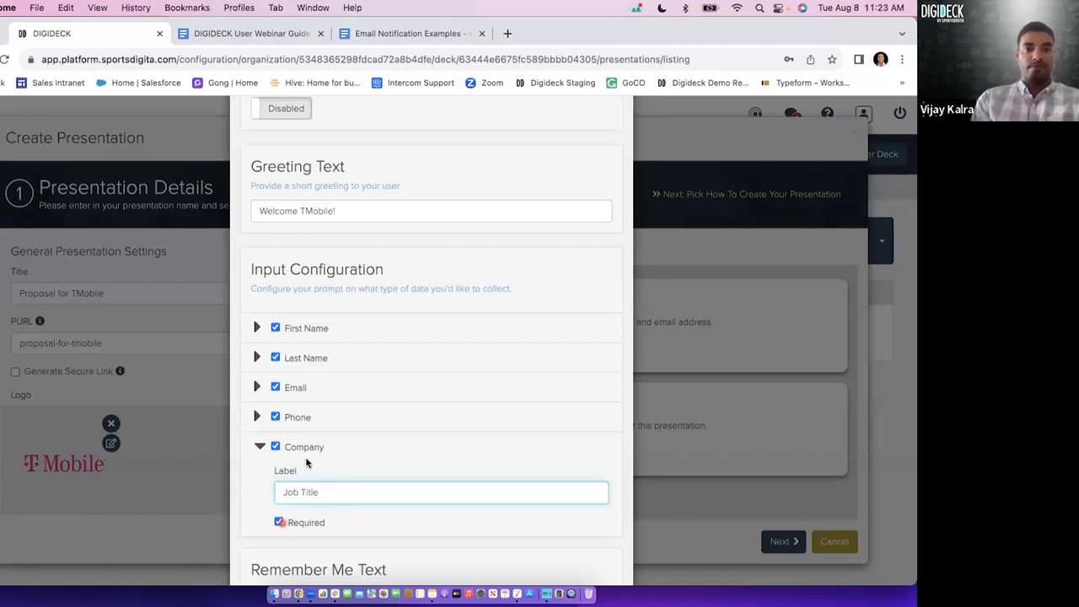
Make the Email, Phone and Company inputs of the contact form optional.
scroll(334, 438, "up", 2)
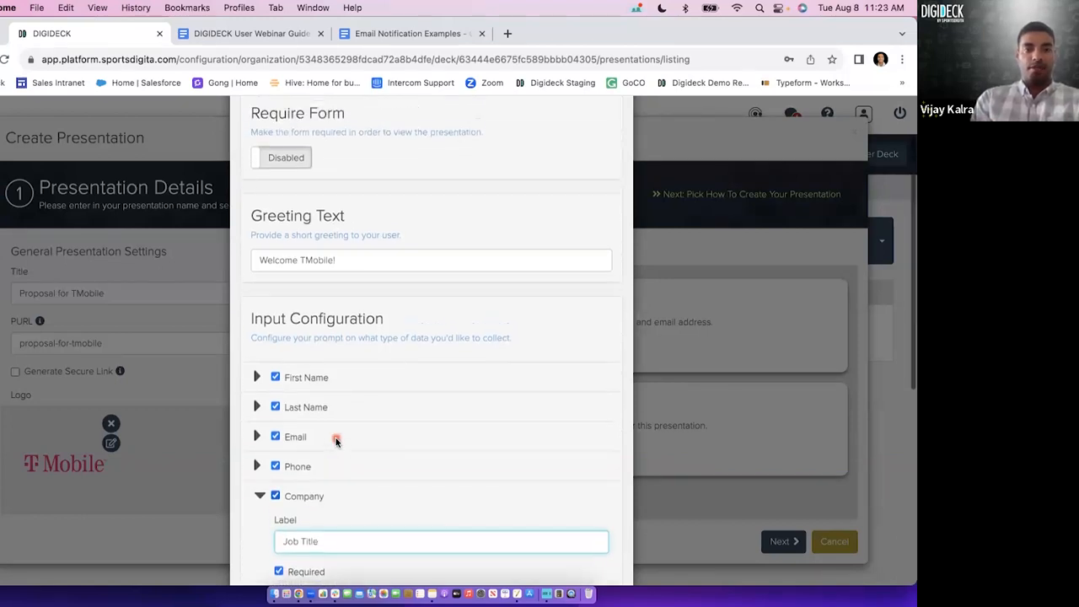
scroll(336, 441, "up", 2)
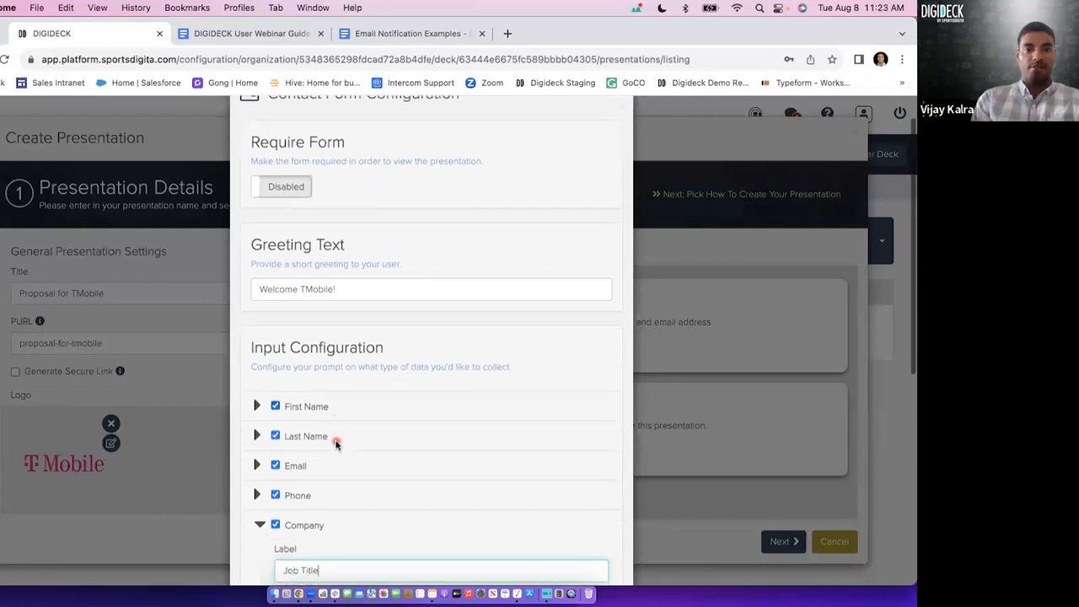
scroll(335, 444, "down", 2)
scroll(319, 489, "down", 2)
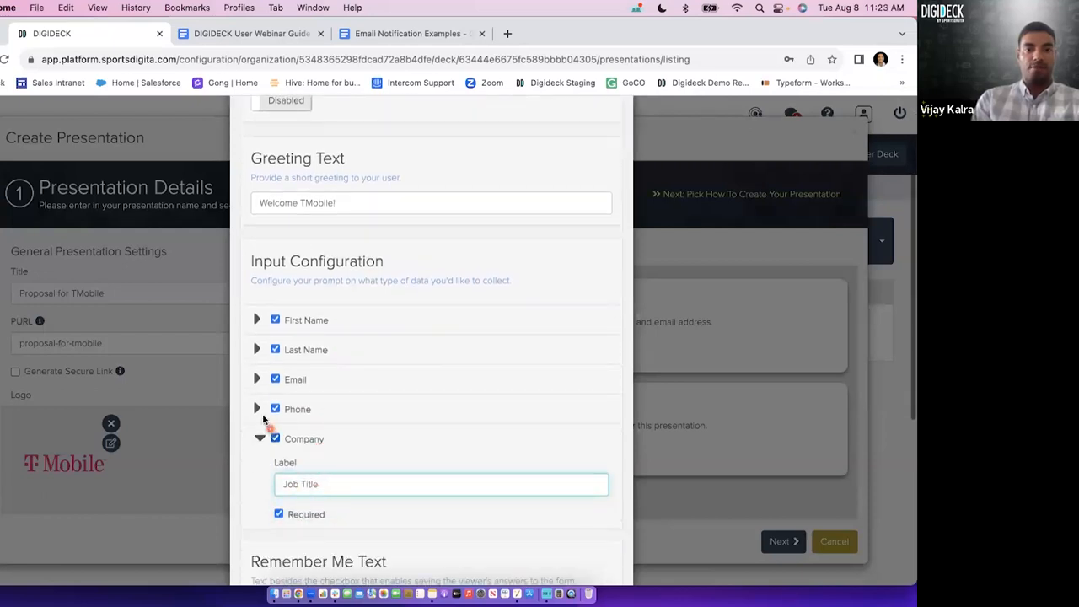
left_click(258, 411)
left_click(258, 380)
scroll(287, 413, "down", 3)
left_click(298, 403)
left_click(282, 499)
scroll(286, 506, "down", 3)
Review the First Name, Last Name and Company input settings and close the contact form configuration.
left_click(259, 441)
left_click(258, 337)
left_click(262, 232)
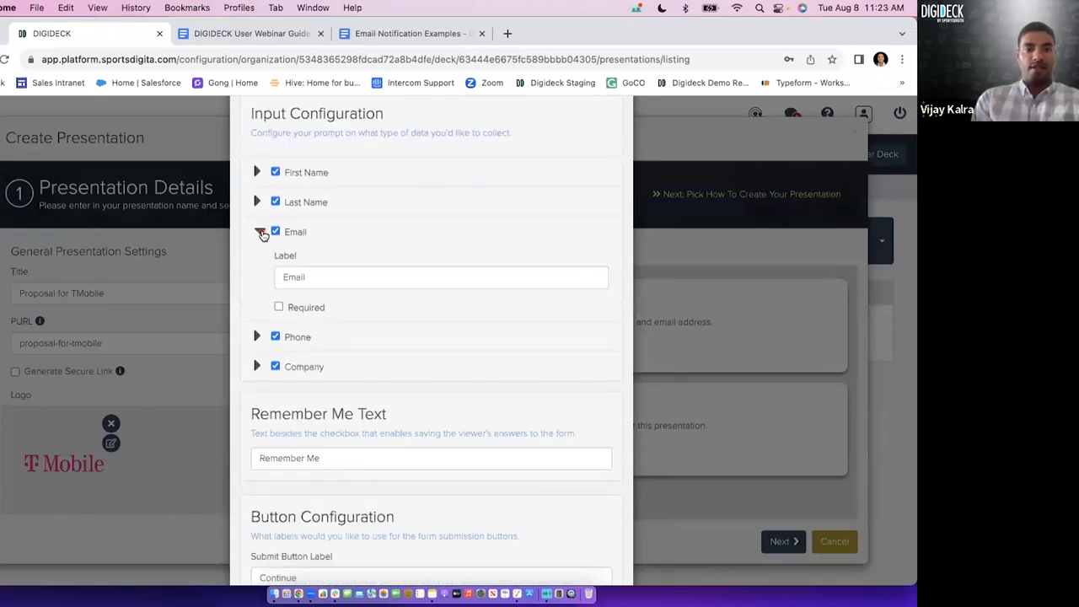
left_click(258, 172)
left_click(258, 278)
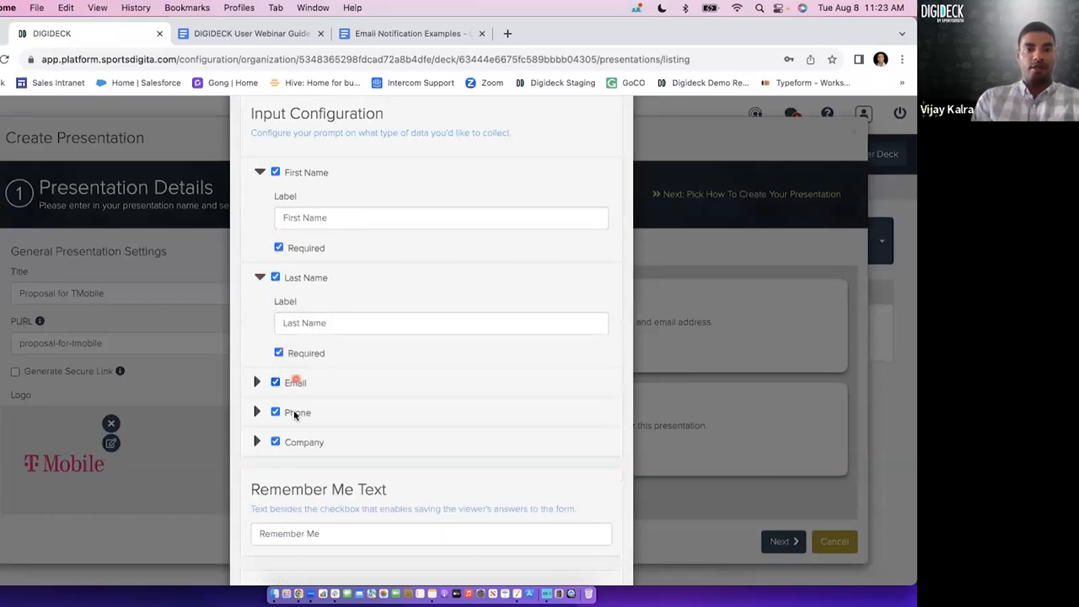
left_click(259, 442)
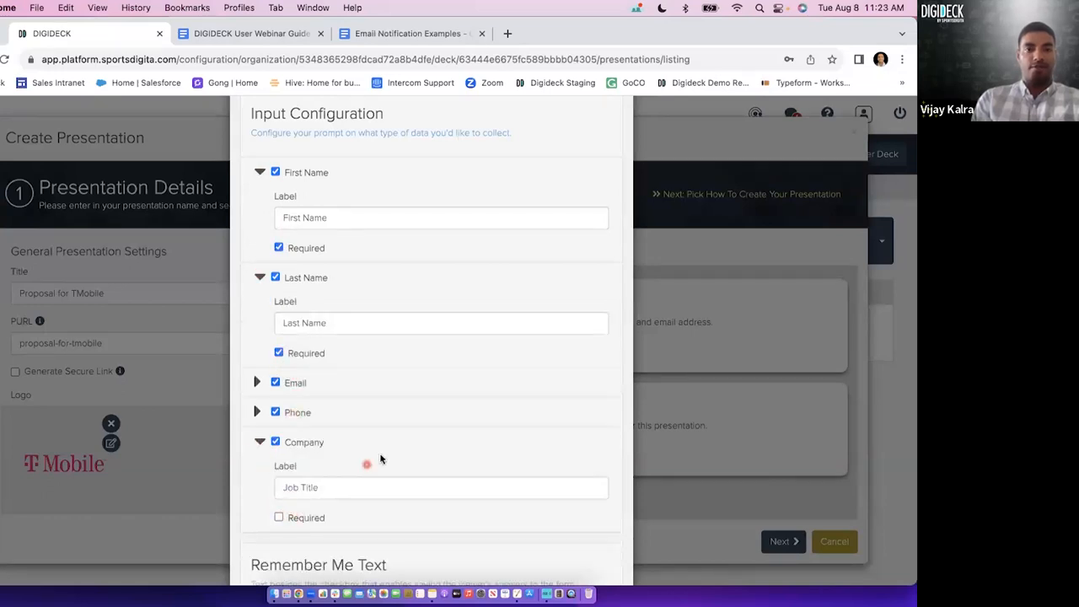
scroll(378, 458, "up", 2)
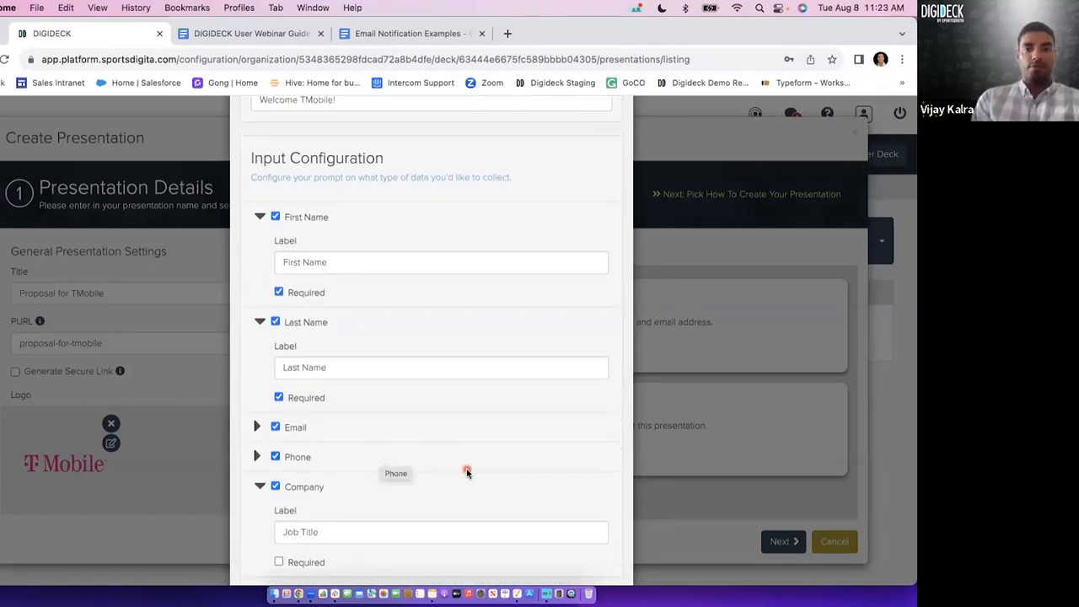
scroll(467, 469, "down", 5)
left_click(508, 544)
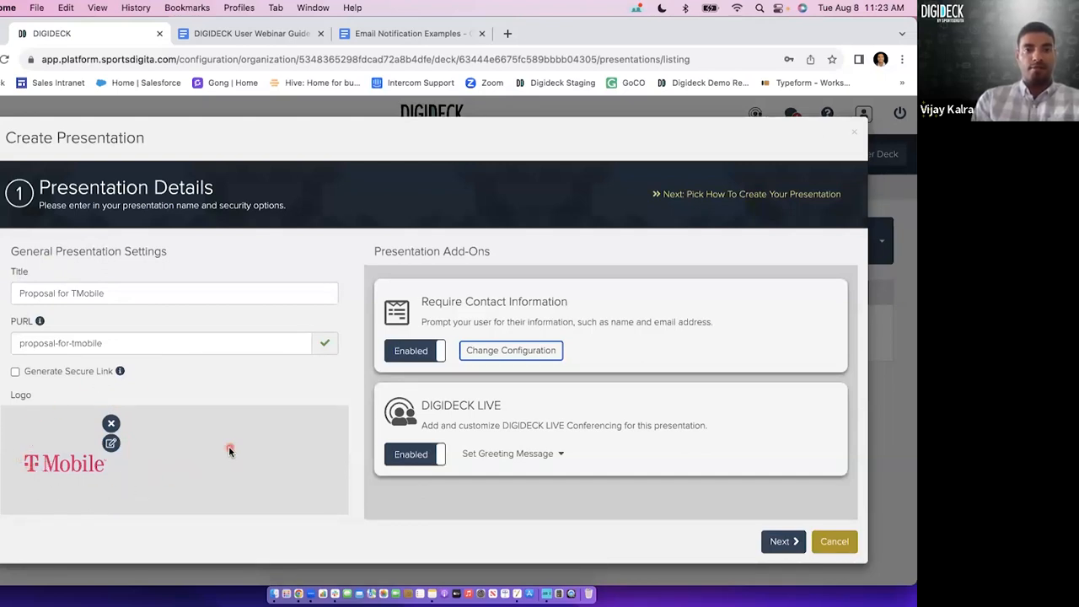
Check the remaining presentation details and proceed to the Presentation Flow stage.
scroll(229, 451, "down", 5)
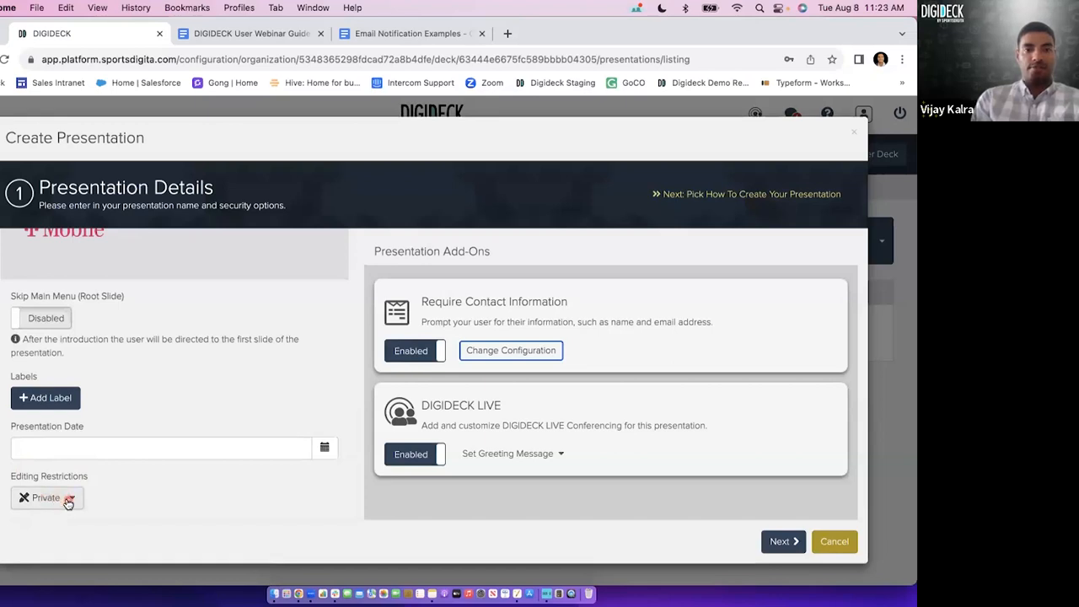
scroll(242, 431, "up", 5)
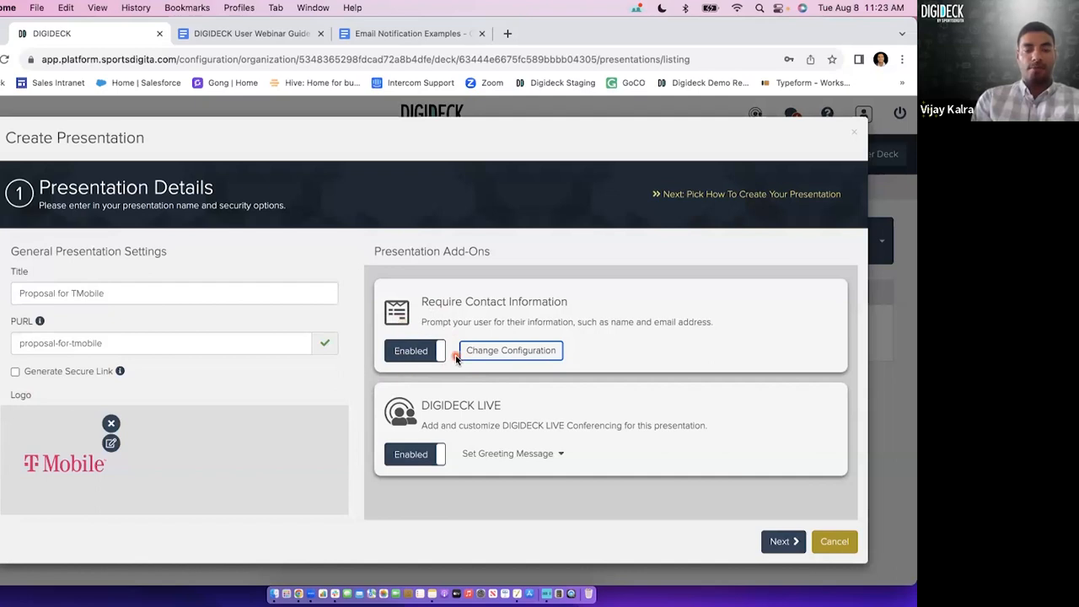
left_click(779, 540)
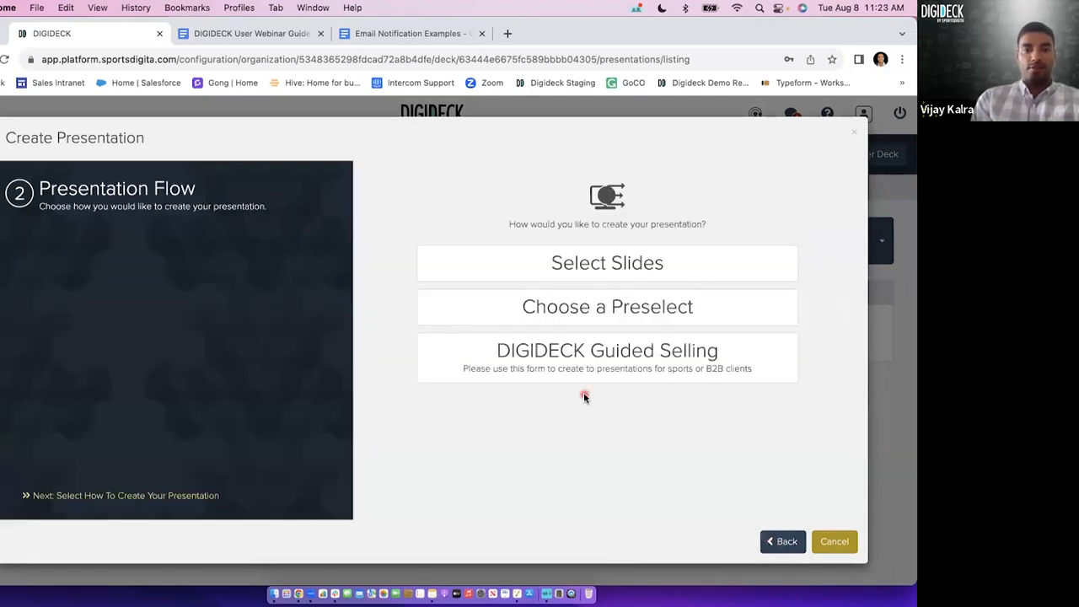
left_click_drag(529, 224, 681, 222)
left_click(680, 222)
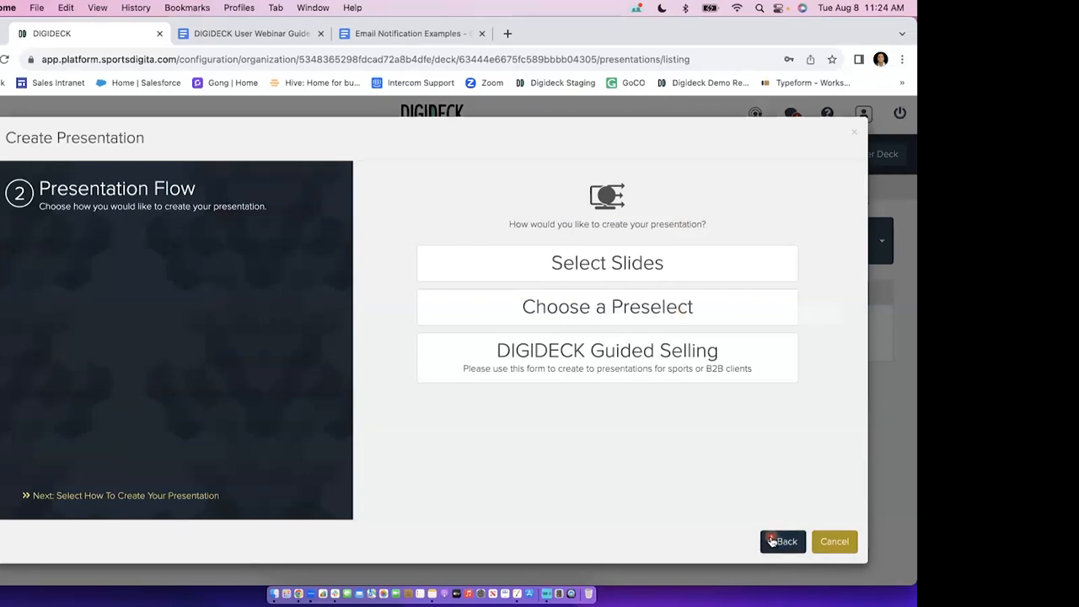
View the example Welcome form in the incognito window again and return to the presentation setup.
key("ctrl+Up")
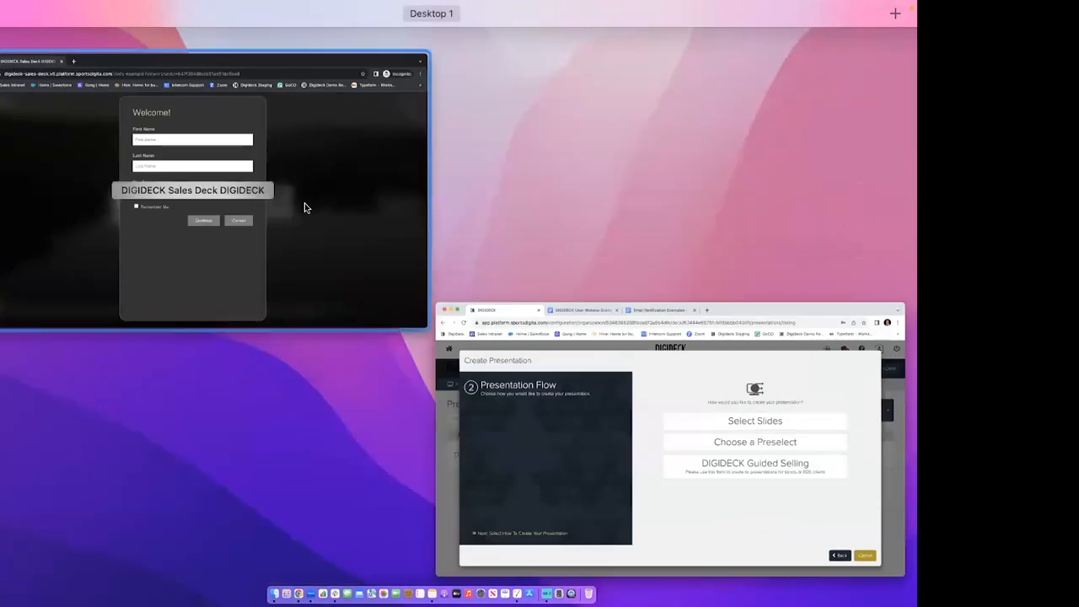
left_click(307, 208)
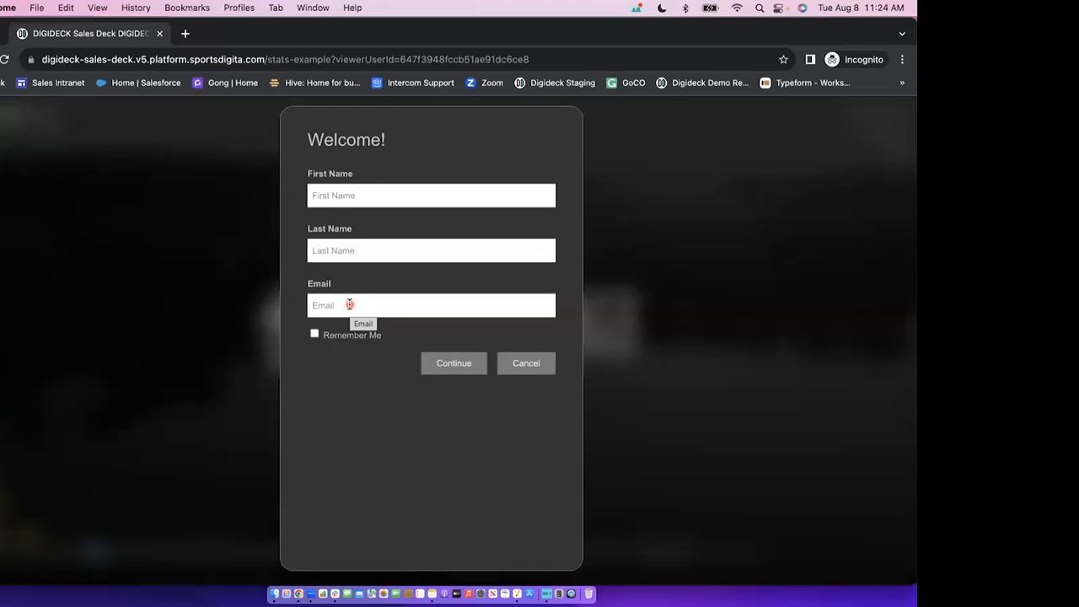
key("ctrl+Up")
left_click(314, 281)
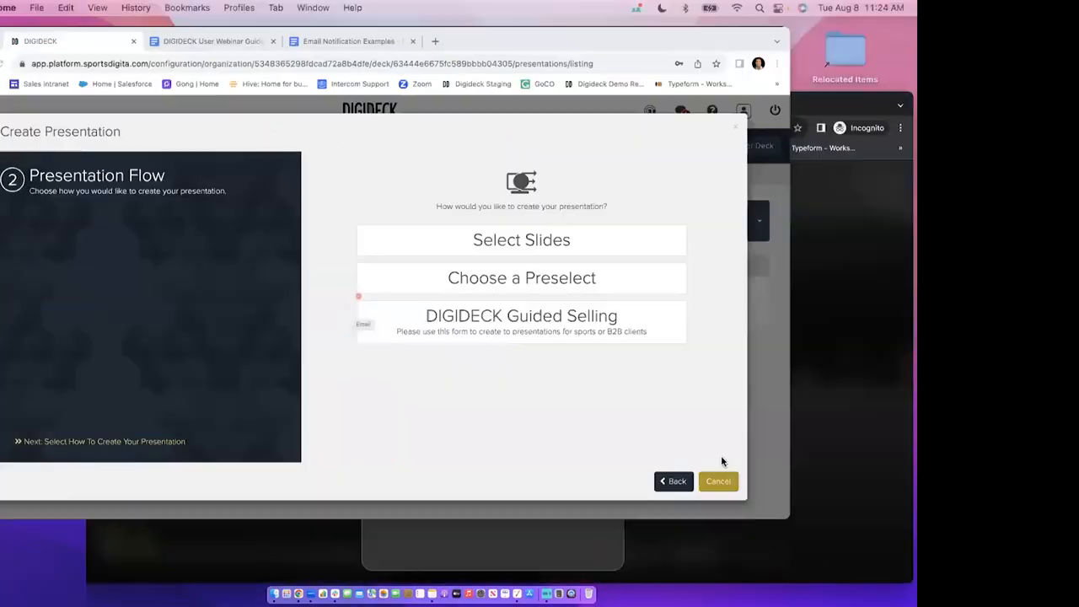
Cancel the presentation creation and open the stats of the Stats Example presentation down to its sessions.
left_click(835, 538)
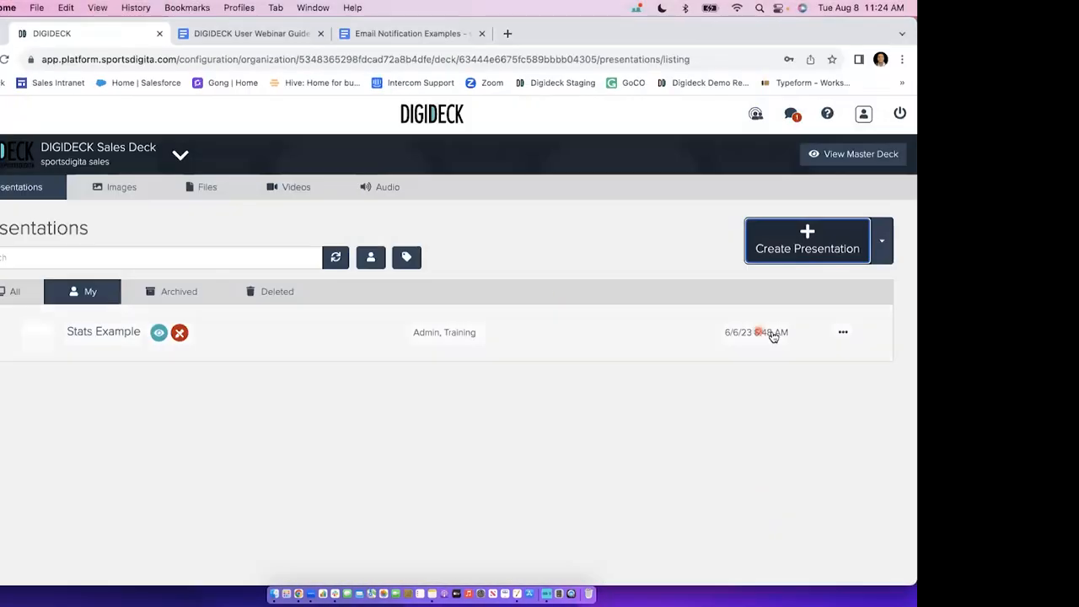
left_click(843, 333)
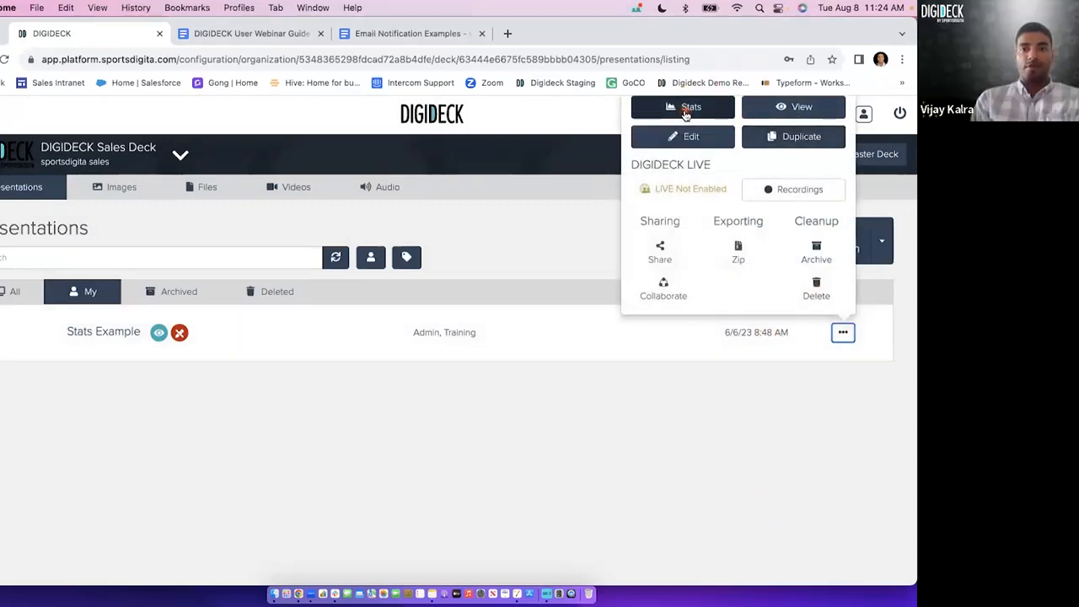
left_click(686, 109)
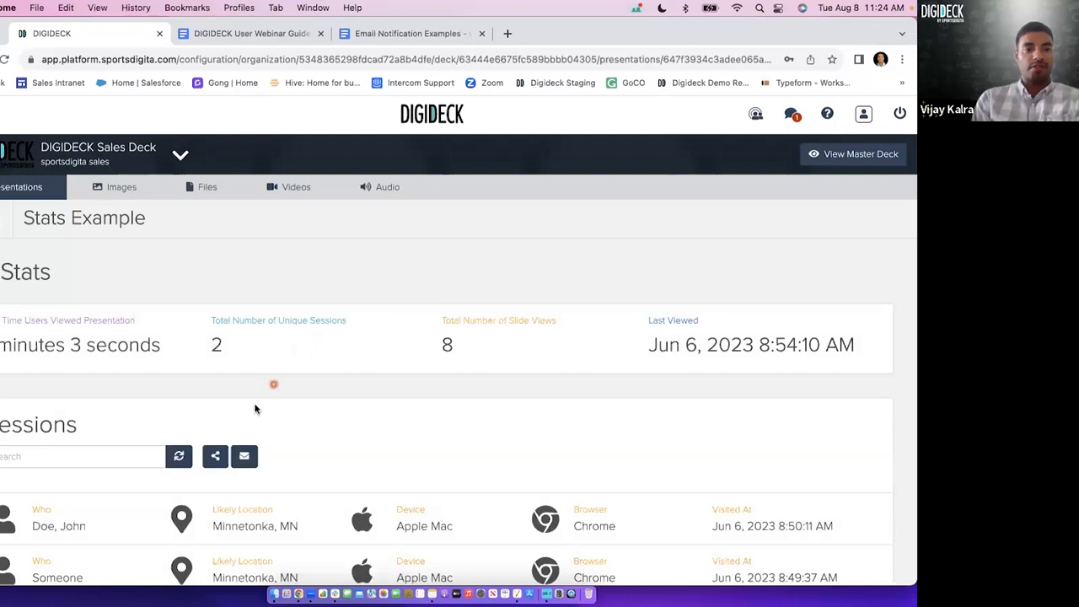
scroll(256, 409, "down", 1)
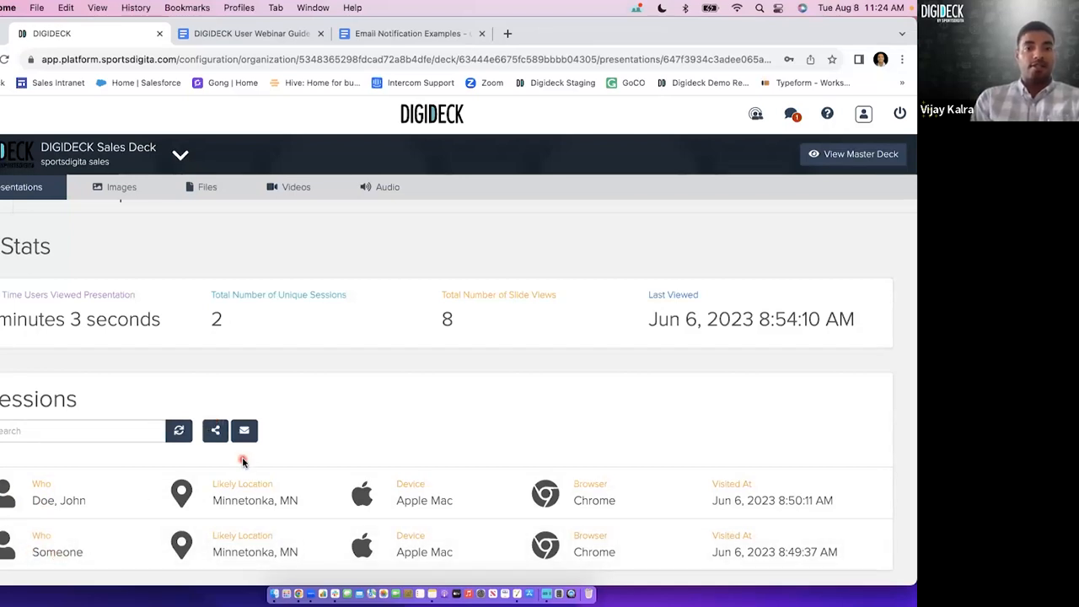
Compare the example Welcome form with the stats and open the session of the visitor identified by full name.
key("ctrl+Up")
left_click(321, 218)
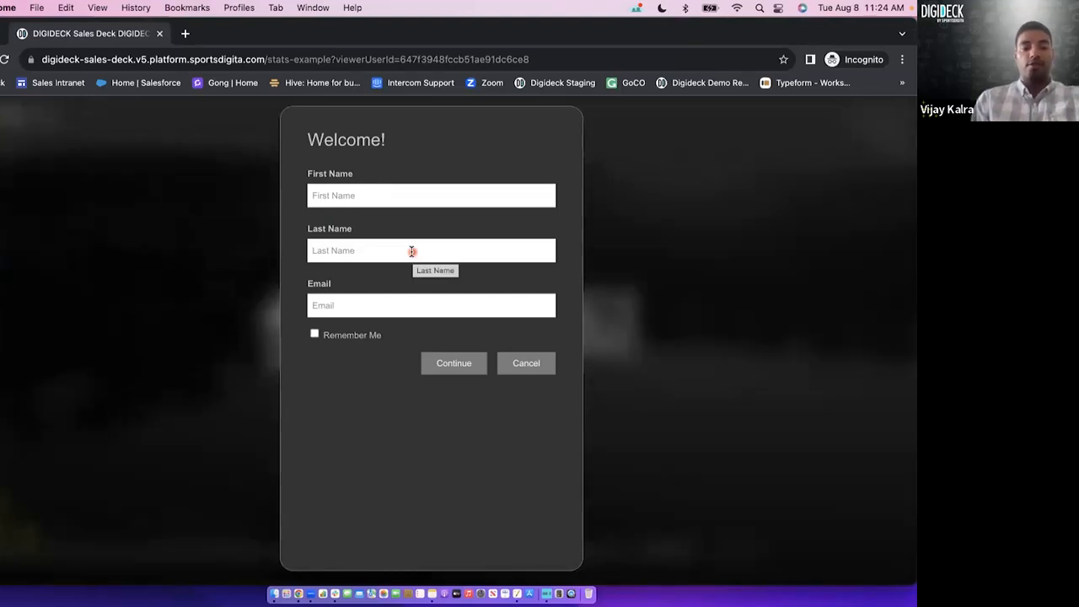
key("ctrl+Up")
left_click(307, 258)
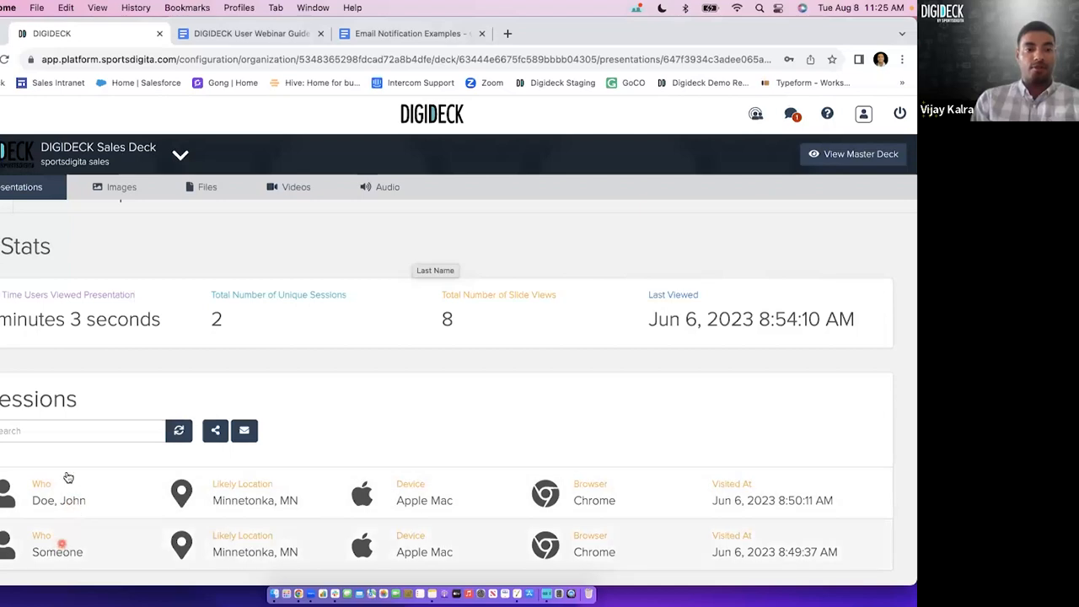
left_click(71, 500)
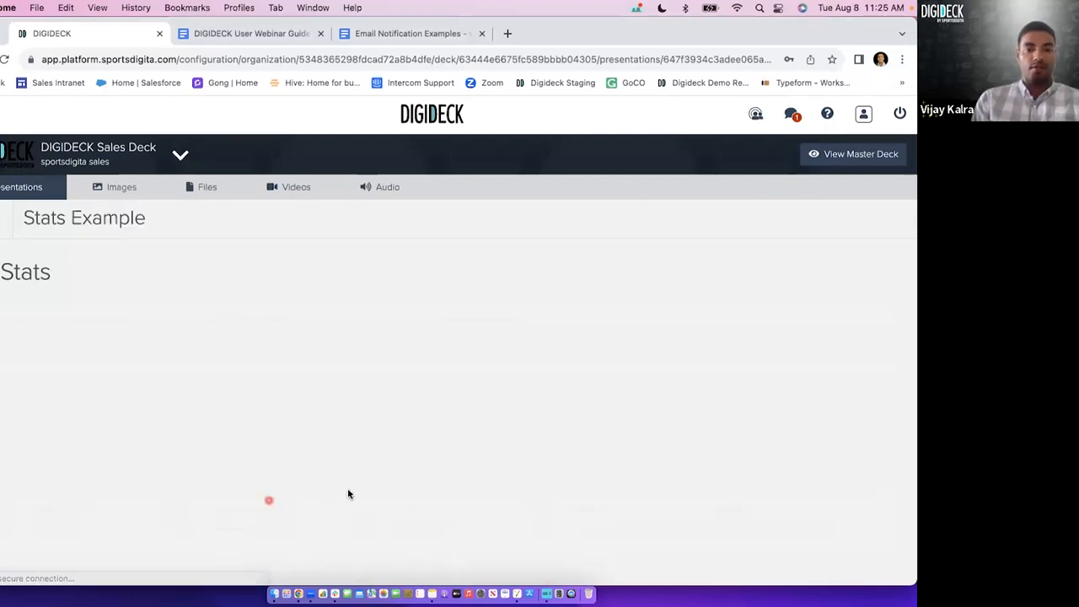
Review the session's contact information and its start, end and total viewing times.
scroll(345, 472, "down", 3)
scroll(341, 445, "down", 1)
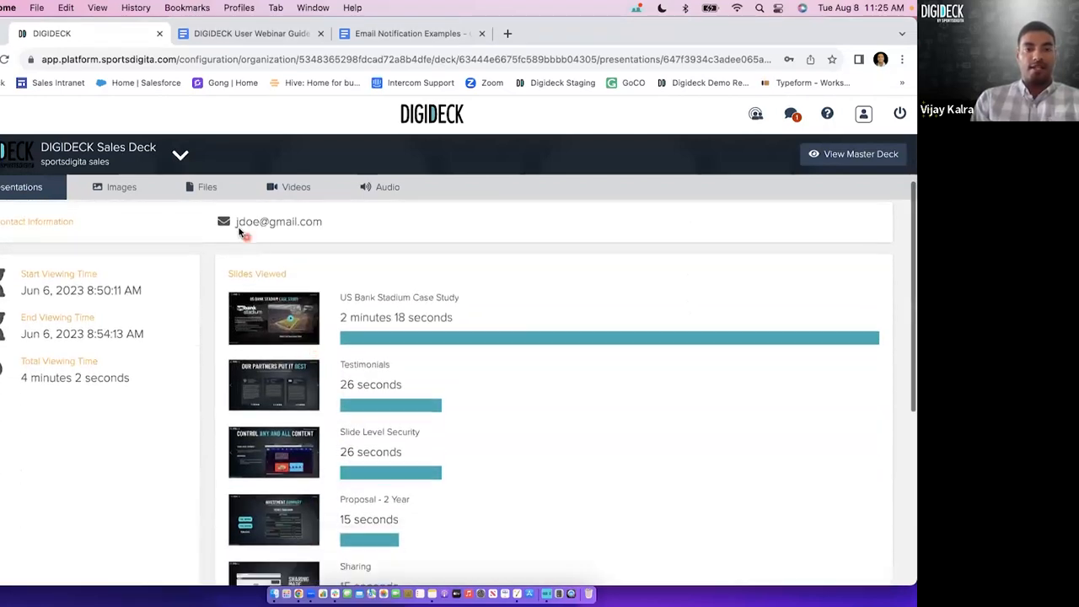
left_click_drag(236, 225, 334, 237)
left_click(341, 238)
scroll(341, 238, "up", 2)
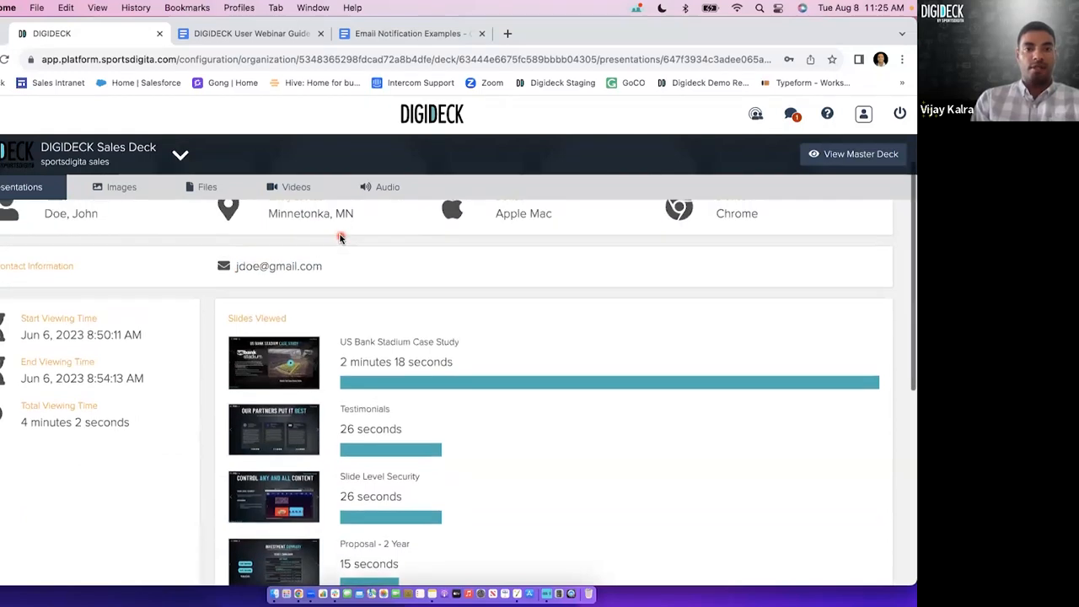
triple_click(116, 356)
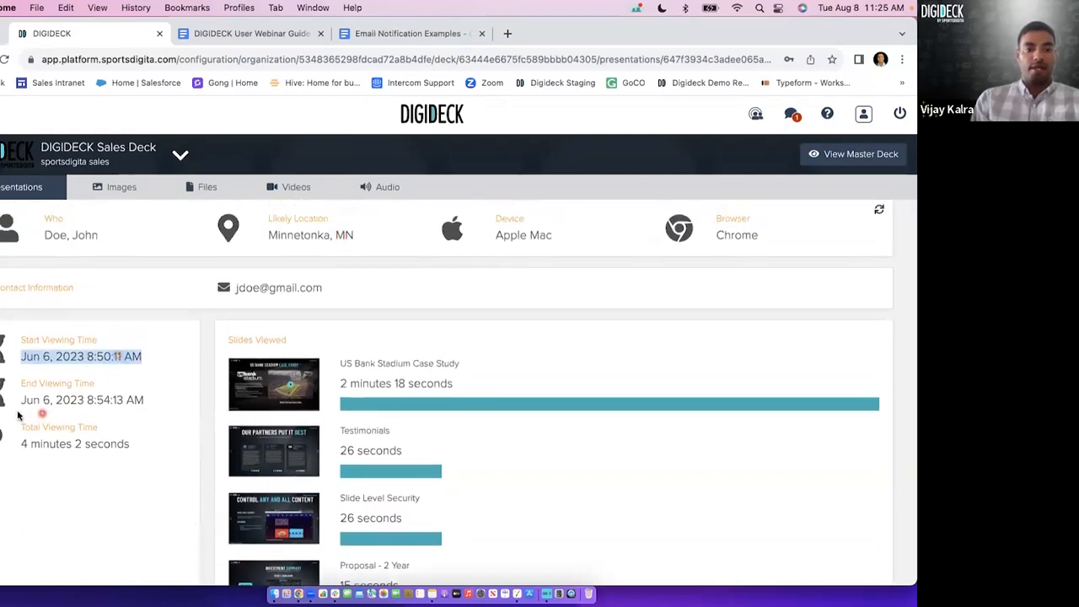
left_click_drag(22, 399, 145, 401)
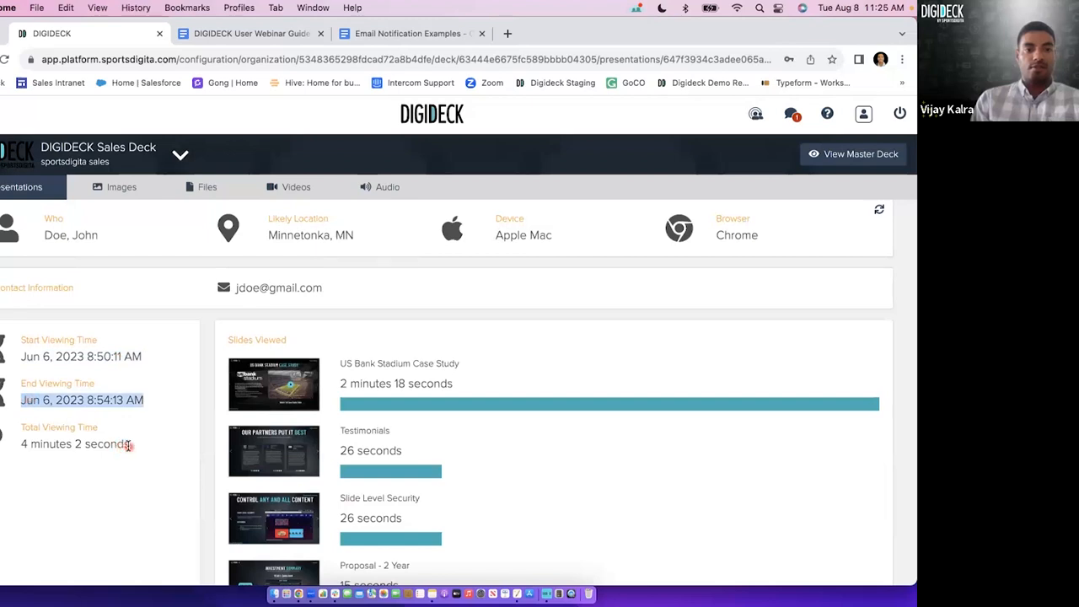
left_click_drag(130, 444, 24, 449)
left_click(20, 447)
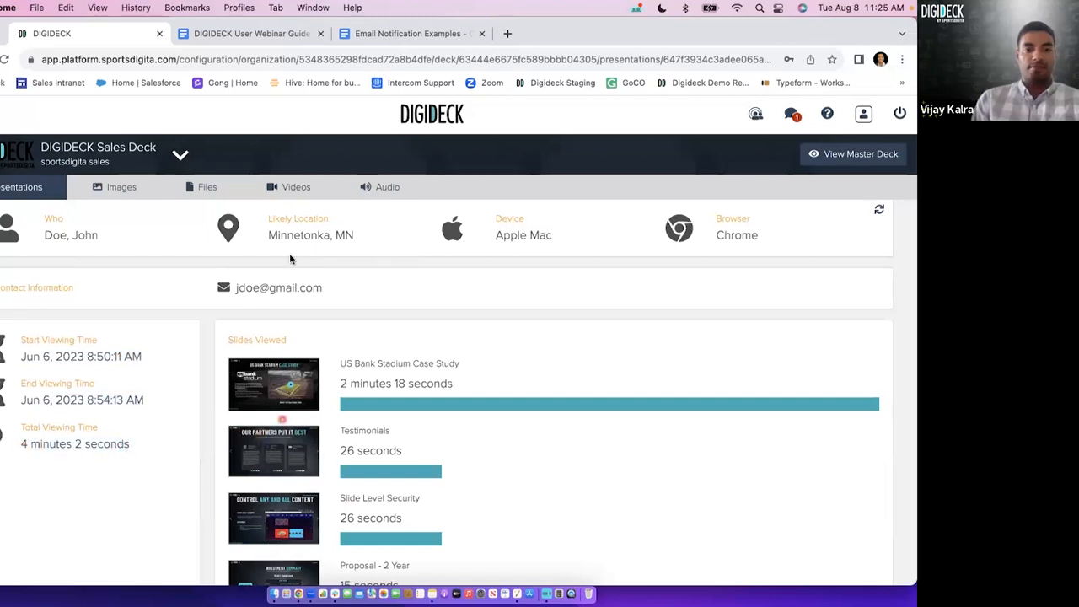
Review the Slides Viewed list of the session with the time spent on each slide.
triple_click(258, 340)
left_click(354, 355)
scroll(385, 366, "down", 2)
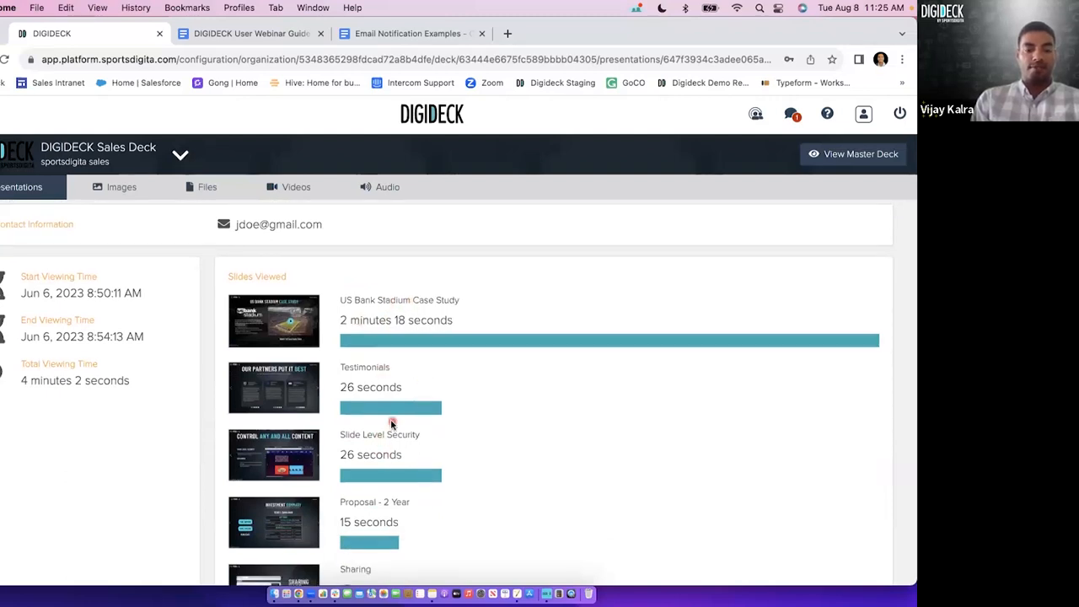
scroll(403, 451, "down", 3)
scroll(403, 455, "down", 4)
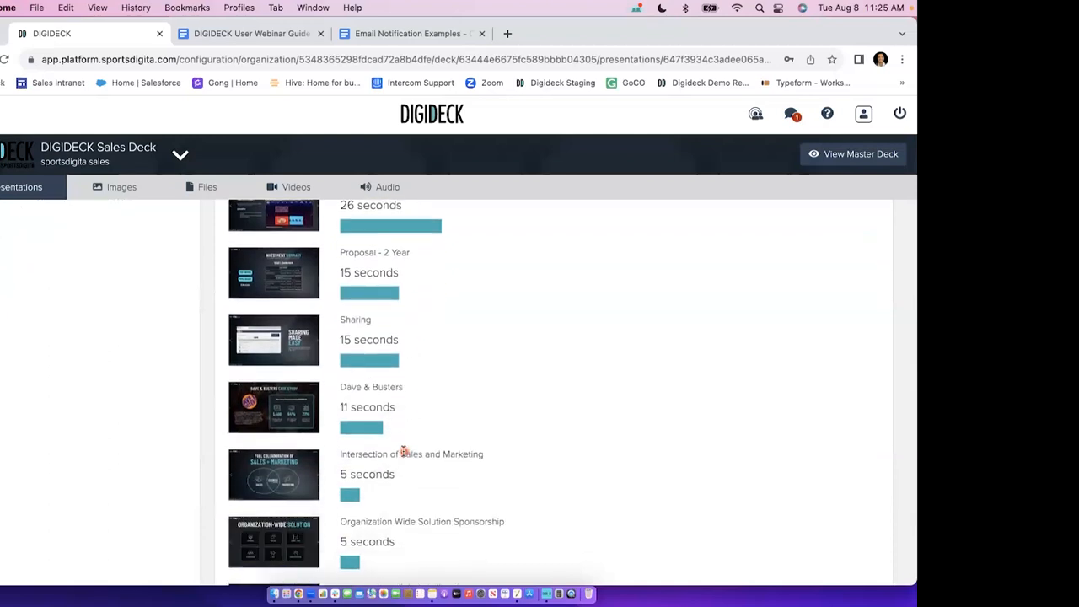
scroll(402, 453, "up", 3)
scroll(403, 452, "up", 2)
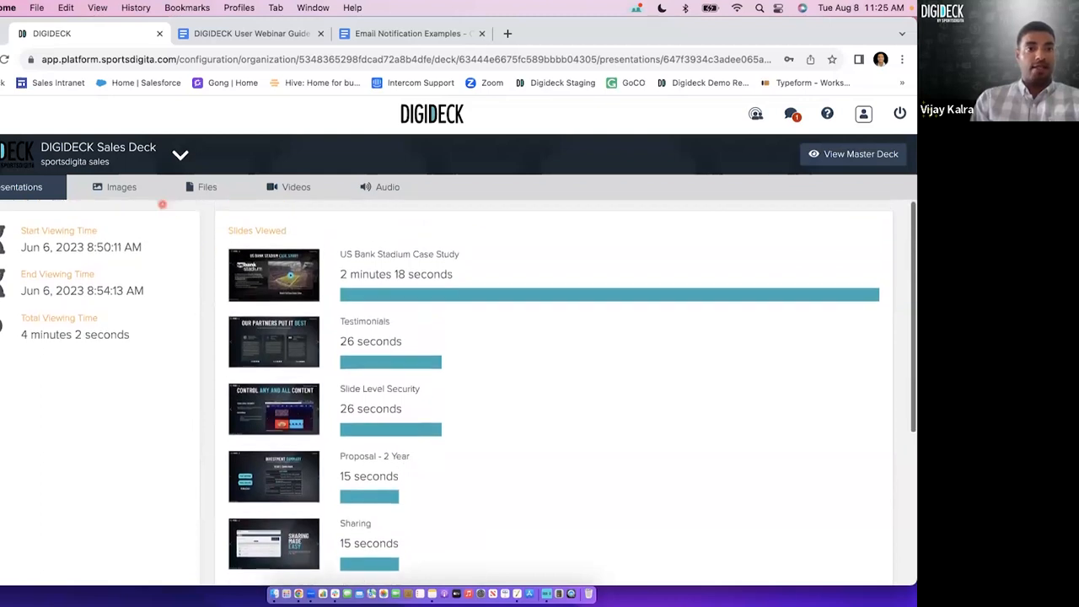
Return to the Stats Example sessions, view the session of the visitor listed as Someone, and return to the list.
left_click(0, 59)
scroll(122, 442, "down", 1)
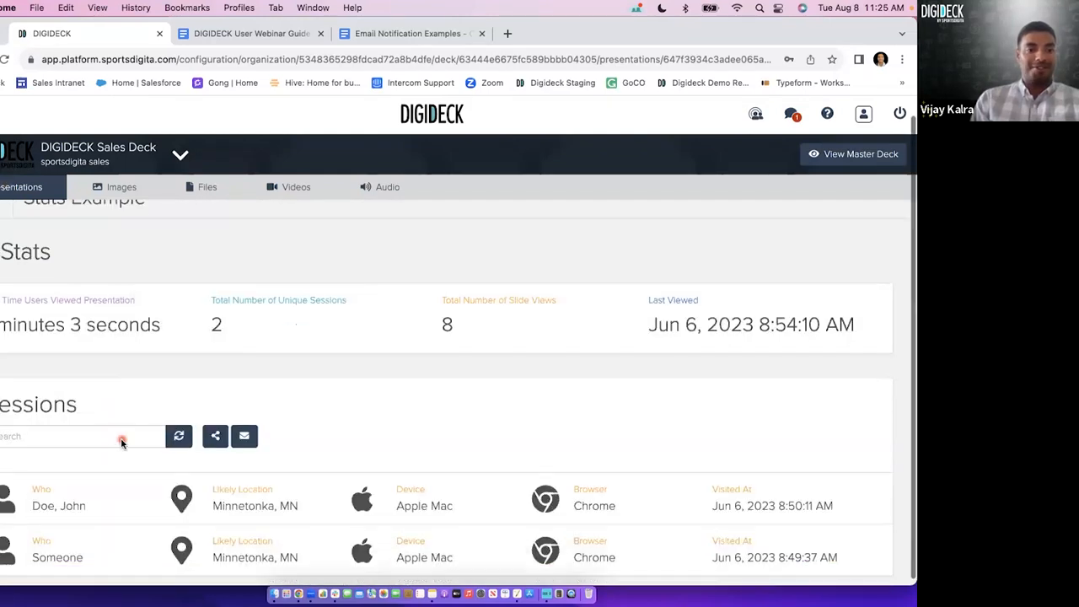
left_click(71, 552)
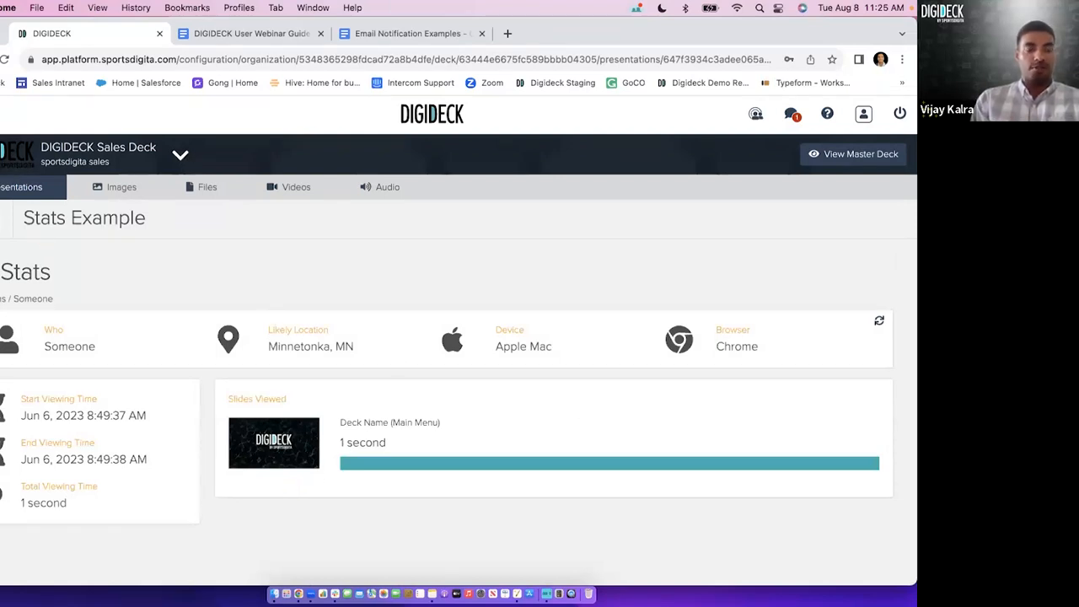
left_click(2, 299)
scroll(193, 479, "down", 1)
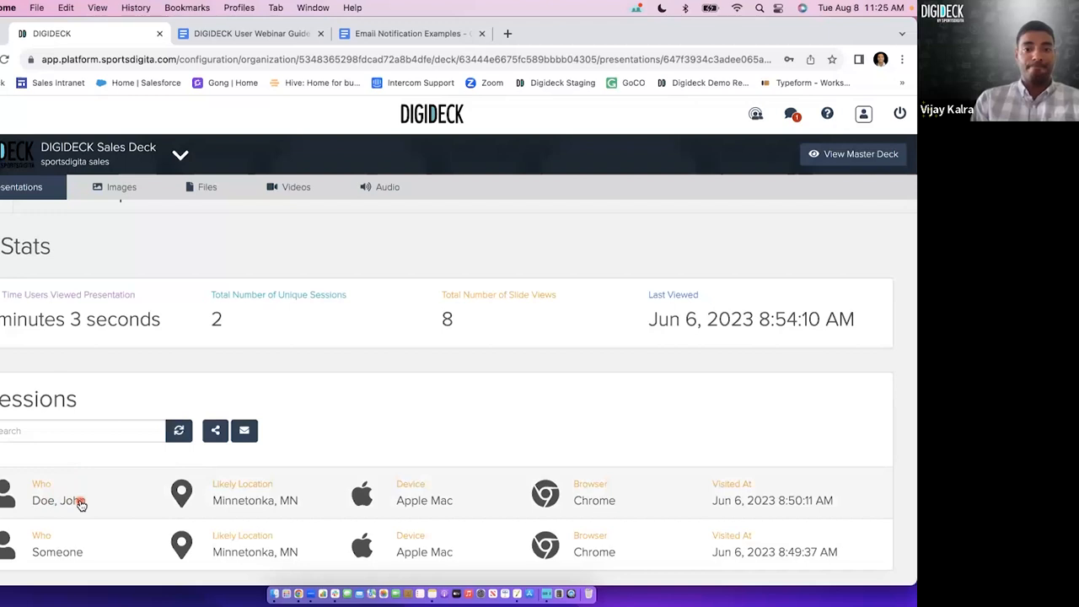
Start a new presentation from the presentations listing and title it "Proposal for TMobile".
left_click(12, 192)
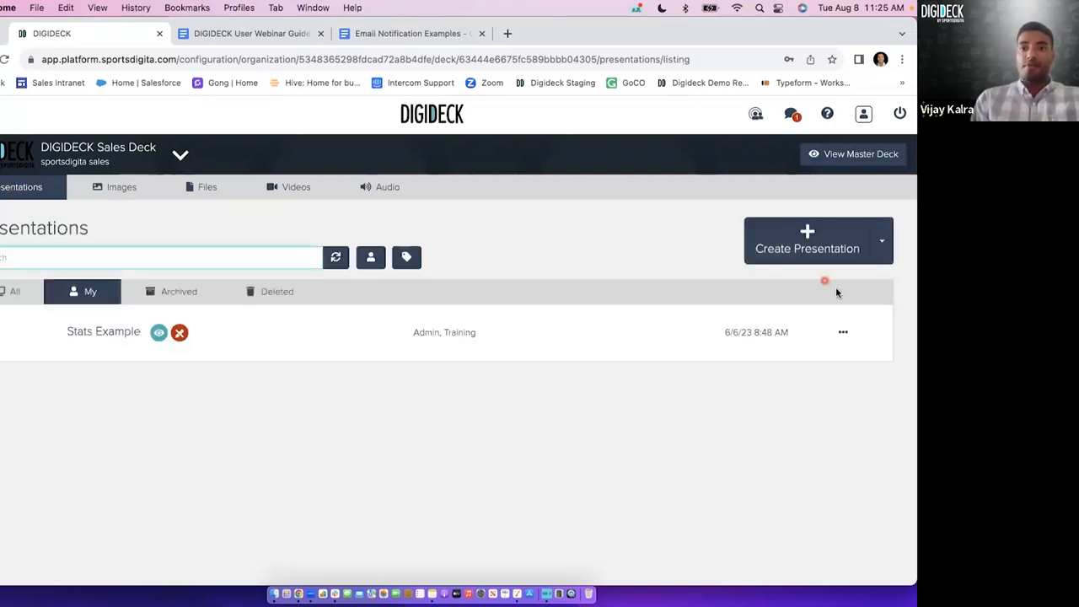
left_click(812, 253)
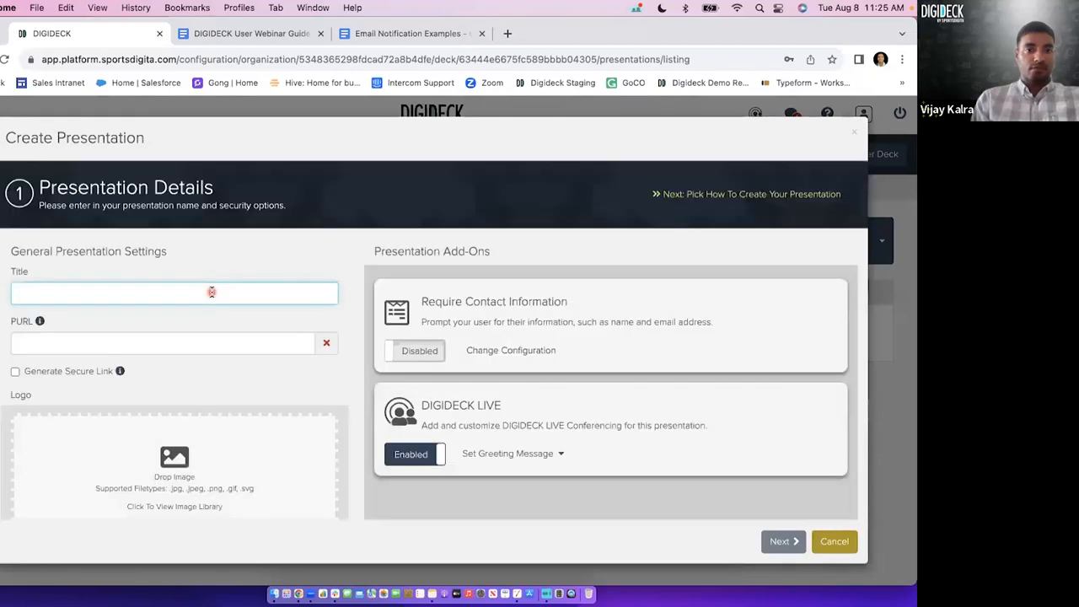
left_click(212, 292)
type("Proposa")
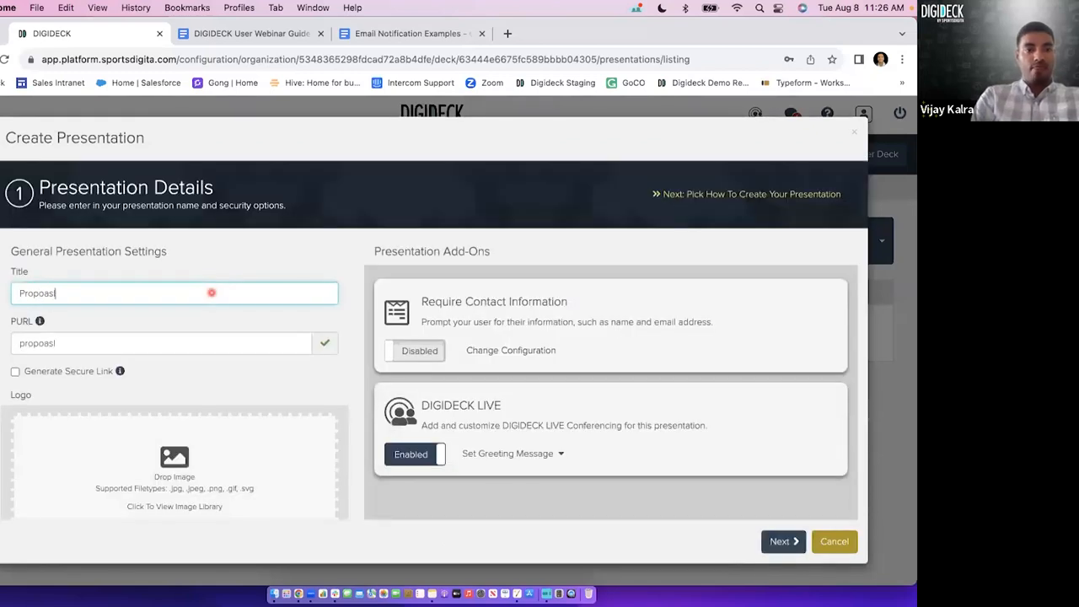
type("l for TMobile")
Add the T-Mobile logo from the image library and enable Require Contact Information, proceeding to the Presentation Flow stage.
scroll(194, 350, "down", 3)
scroll(195, 348, "up", 2)
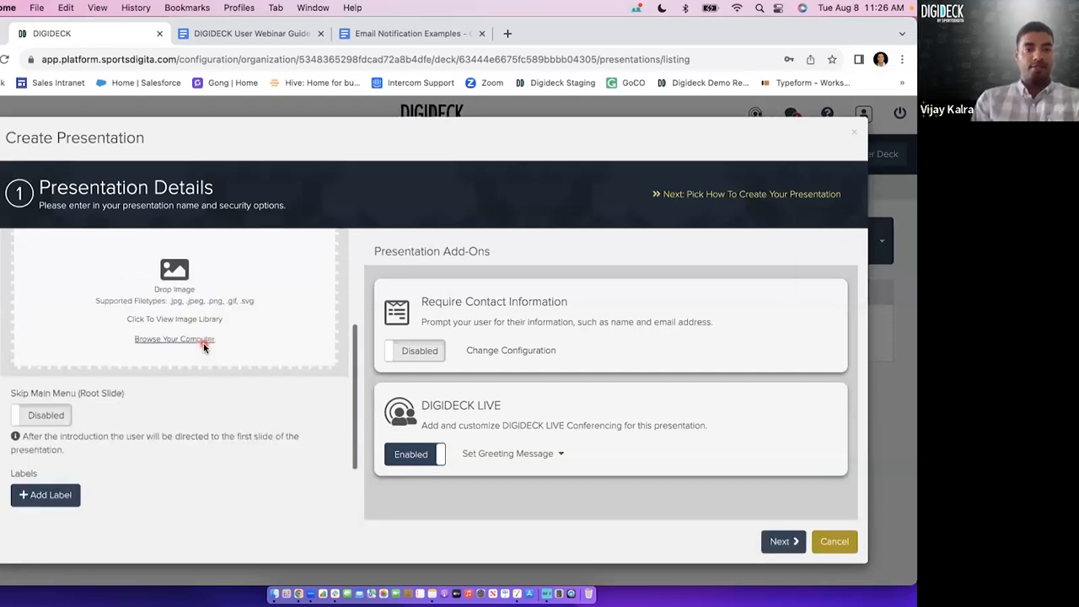
left_click(234, 338)
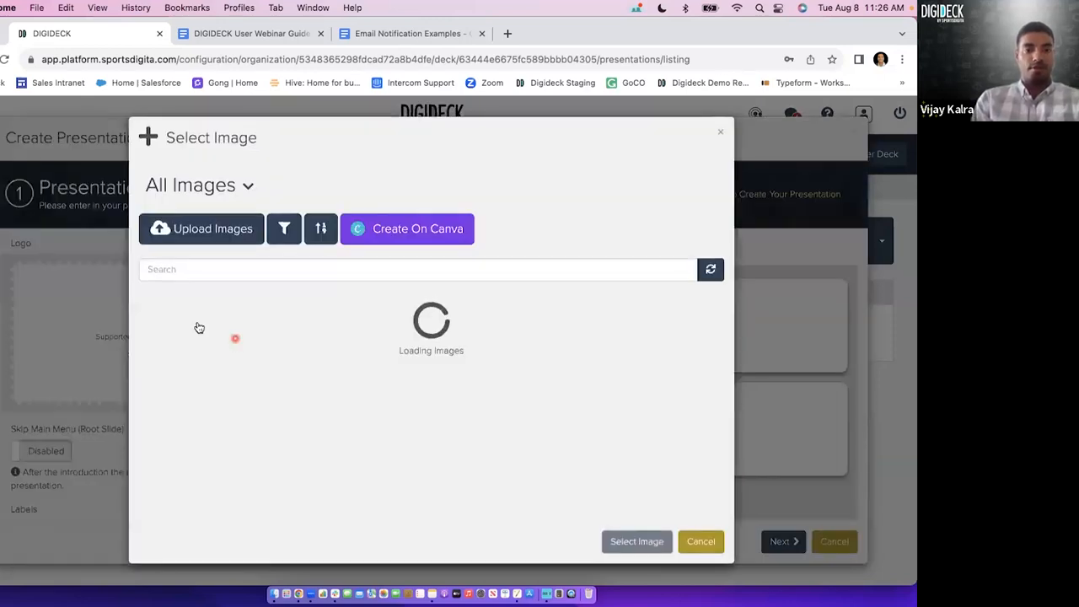
left_click(202, 349)
left_click(636, 540)
scroll(215, 445, "up", 2)
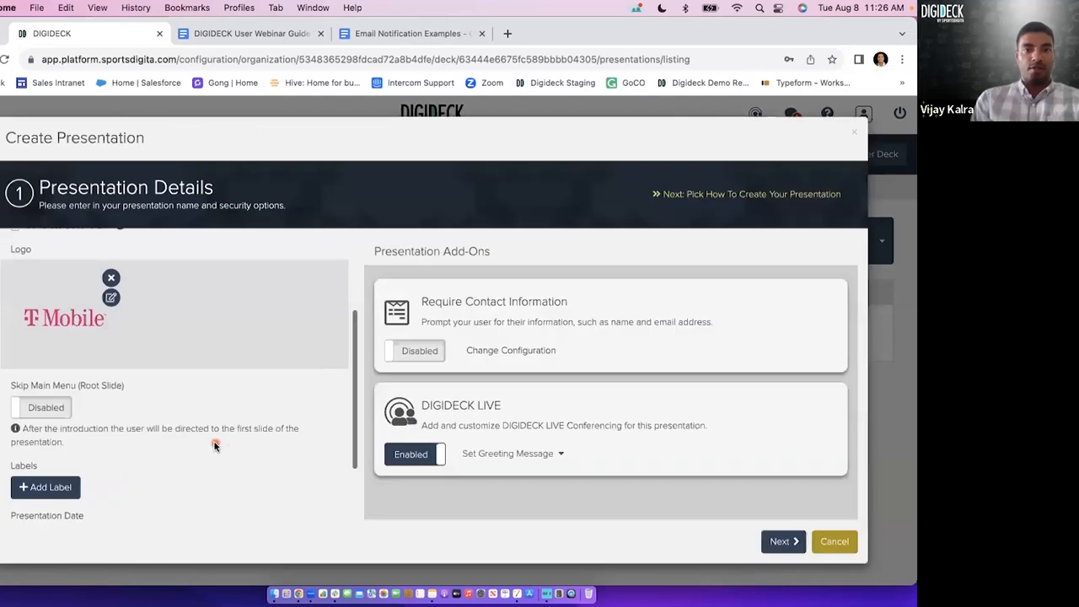
left_click(430, 354)
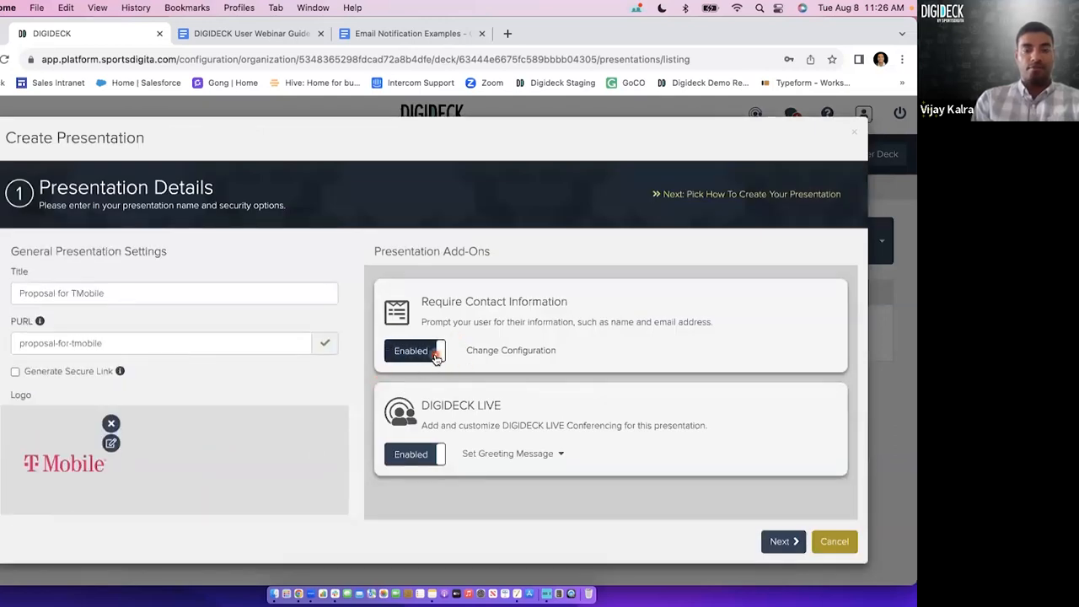
left_click(782, 542)
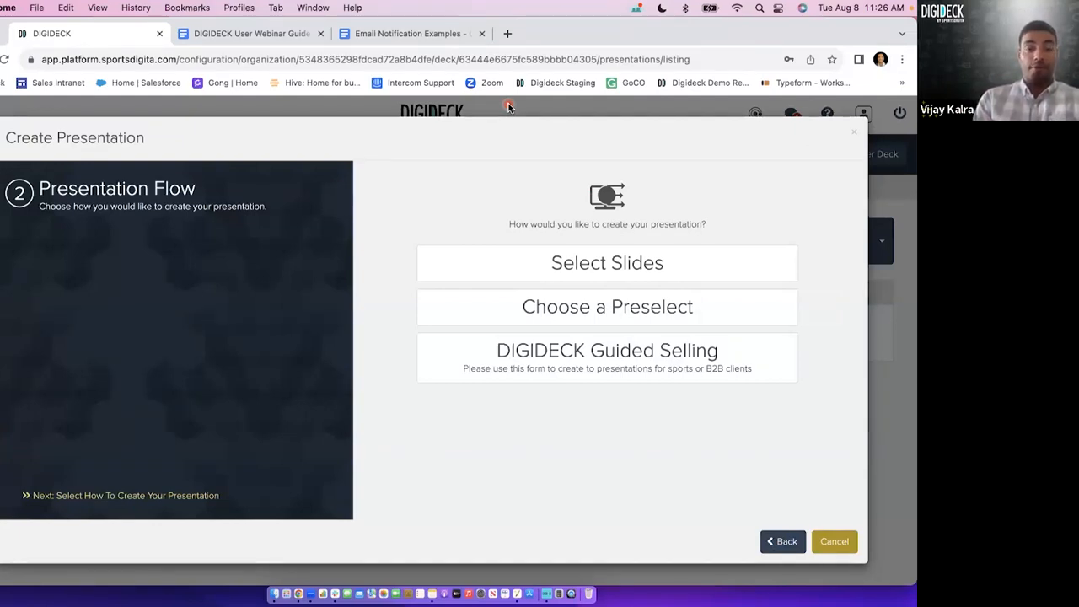
Choose the Select Slides flow and pick Overview slides including Tech Stack, Areas of Expertise and Other Solutions.
left_click(539, 272)
left_click(779, 529)
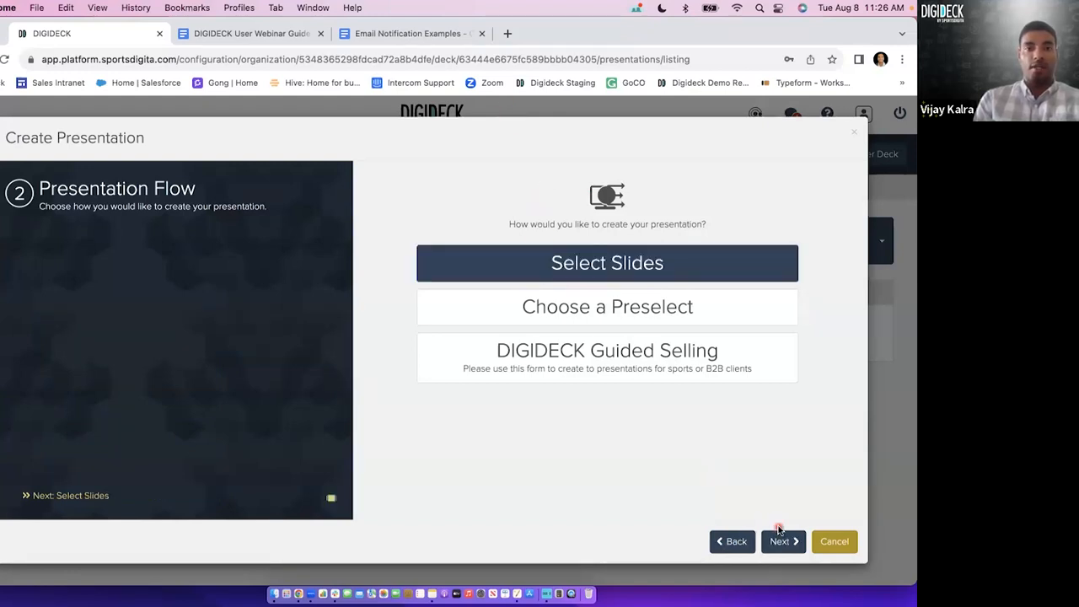
left_click(779, 540)
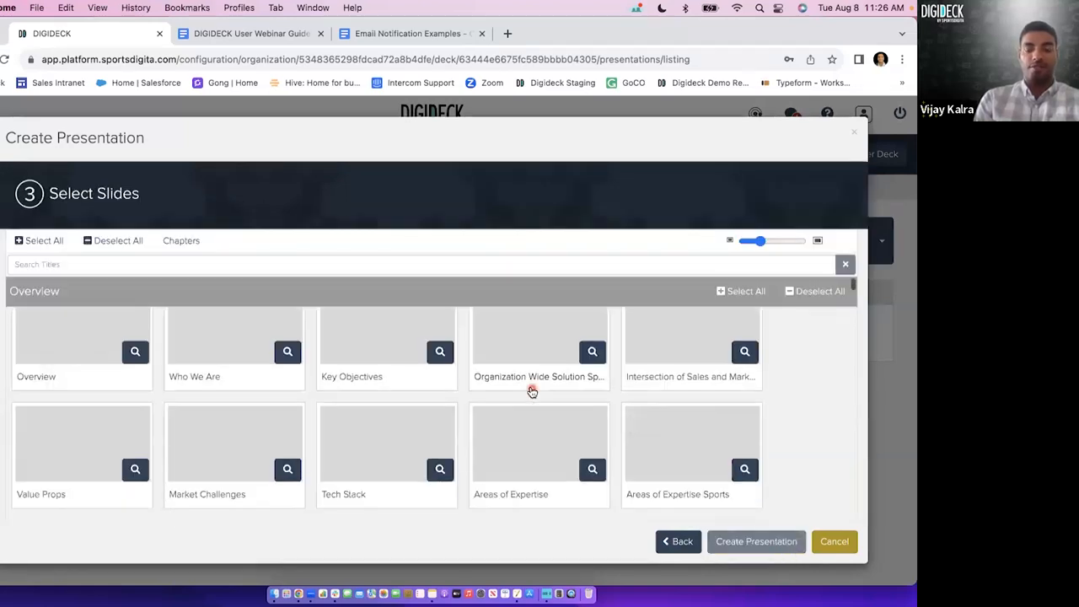
scroll(532, 391, "down", 2)
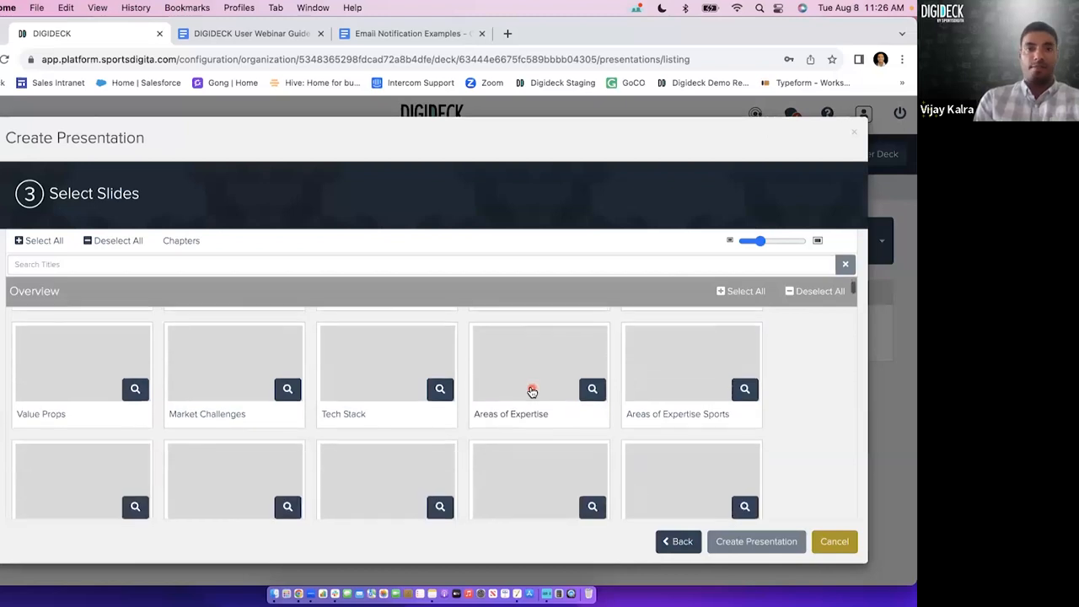
scroll(532, 391, "down", 1)
left_click(382, 360)
left_click(513, 365)
left_click(408, 441)
scroll(512, 447, "down", 1)
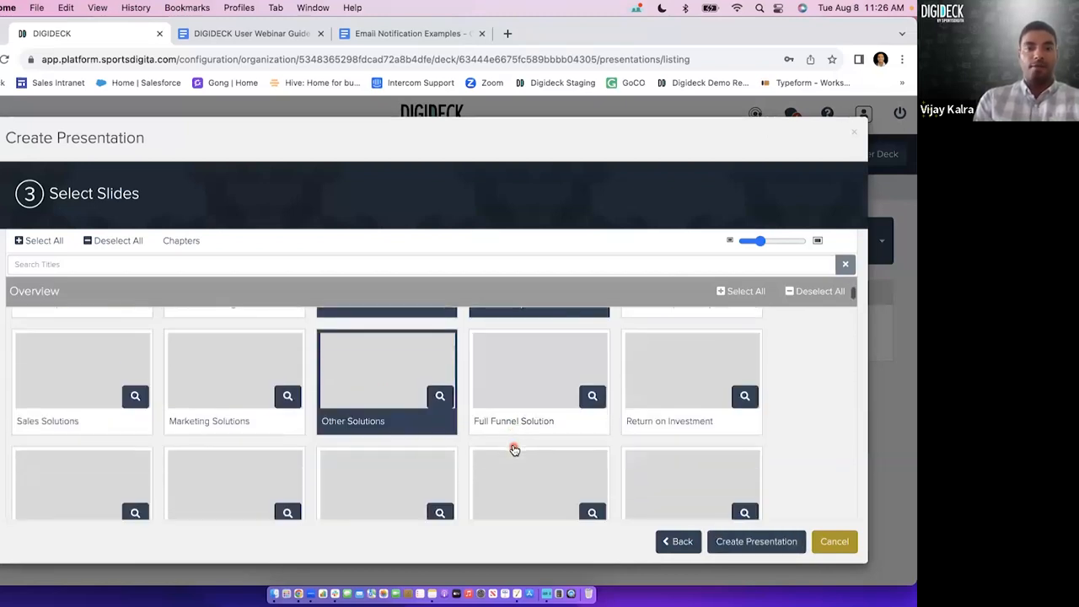
Preview the Full Funnel Solution slide, check the slide selection and return to the Presentation Flow stage.
left_click(593, 395)
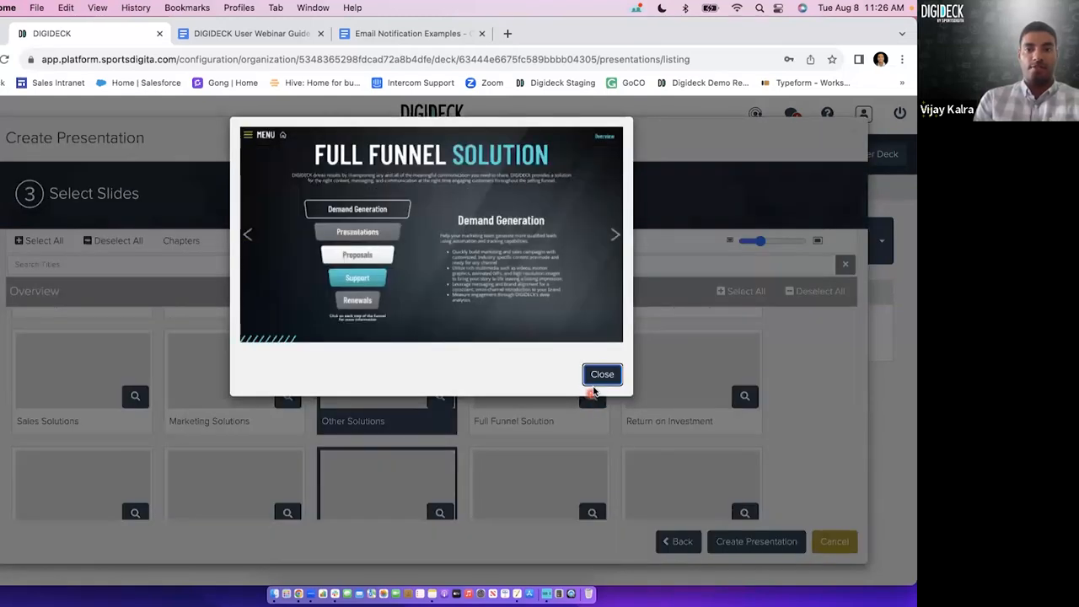
left_click(601, 375)
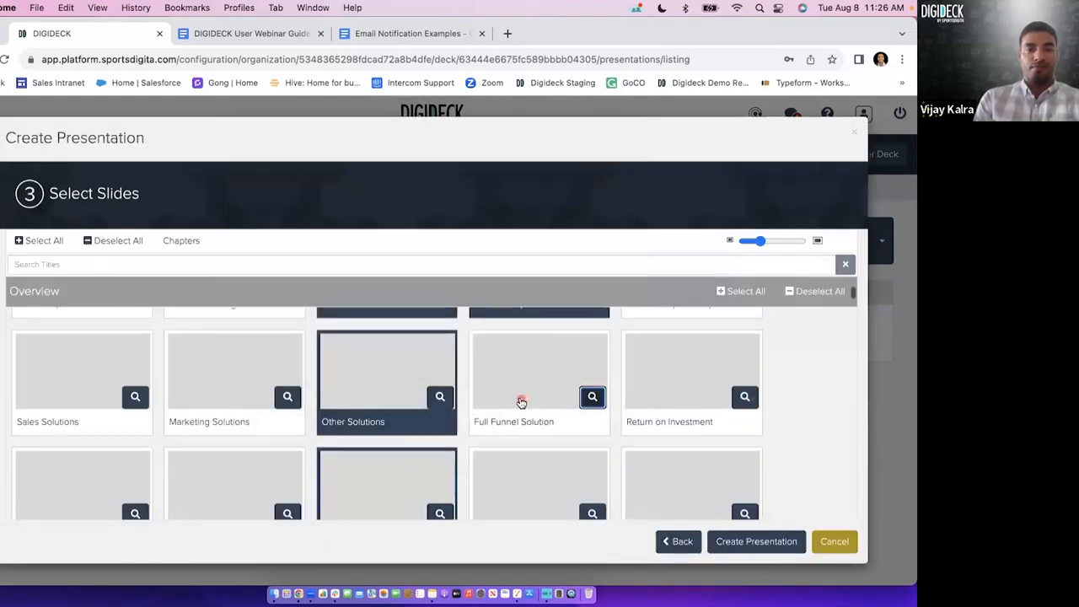
scroll(521, 402, "up", 2)
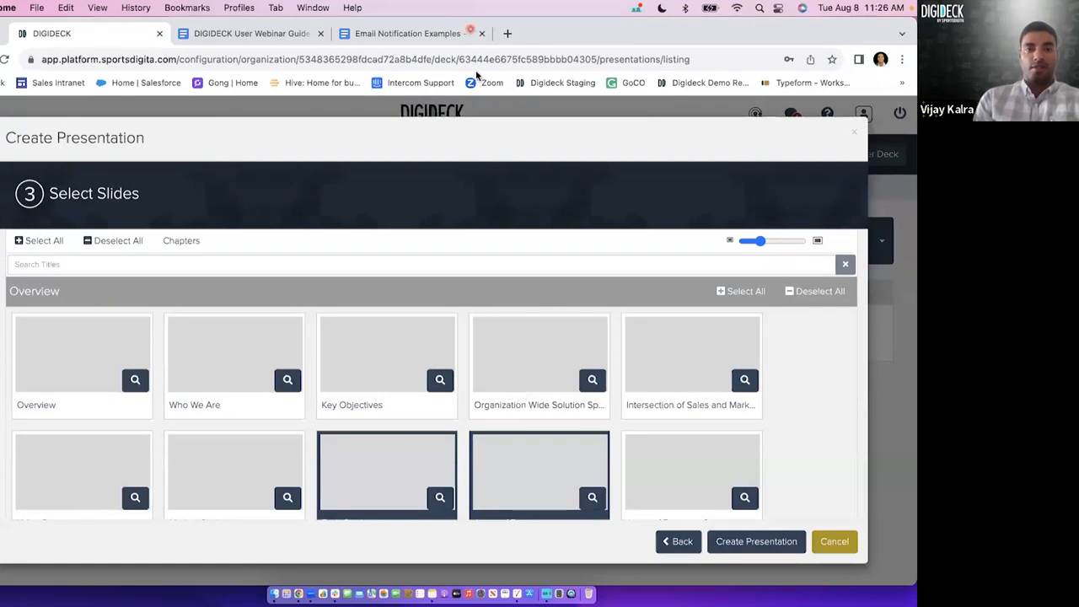
scroll(592, 430, "down", 3)
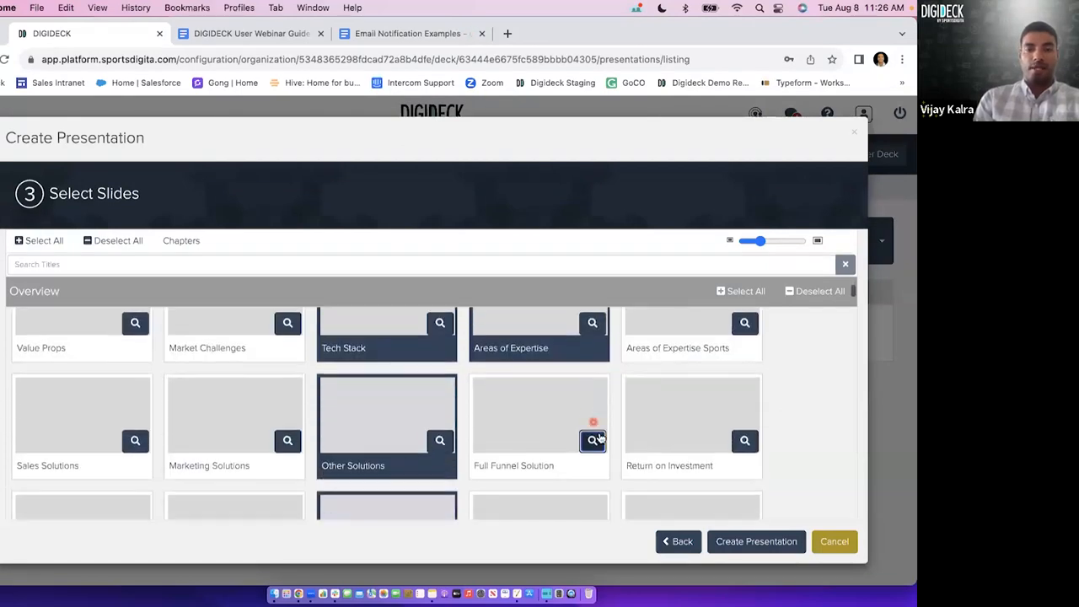
left_click(684, 544)
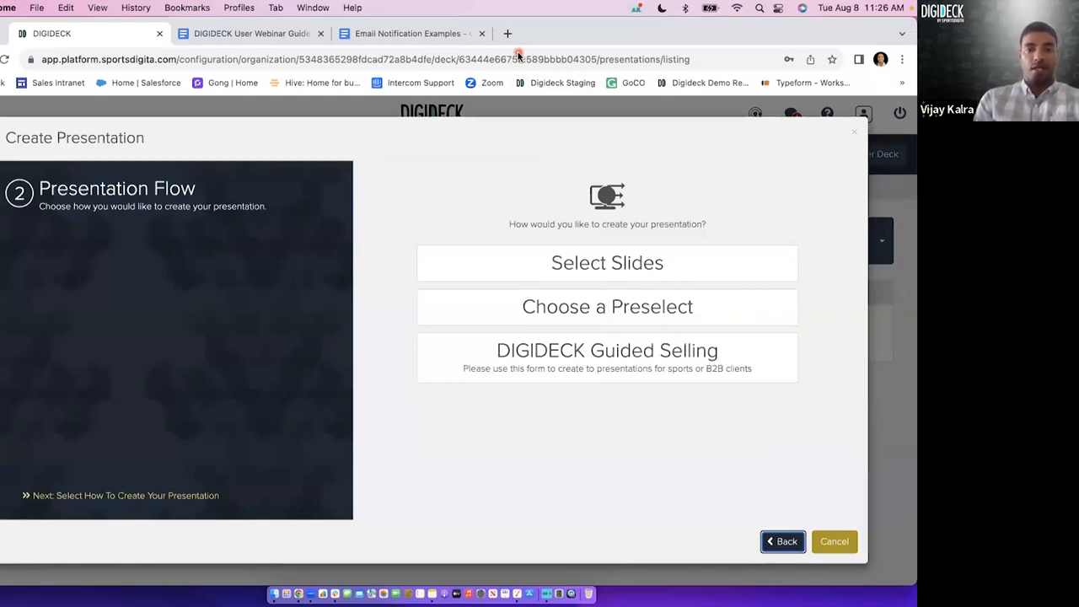
Use the Choose a Preselect flow to pick the Industry: Sports preselect, and return to the Presentation Flow stage.
left_click(605, 310)
left_click(777, 546)
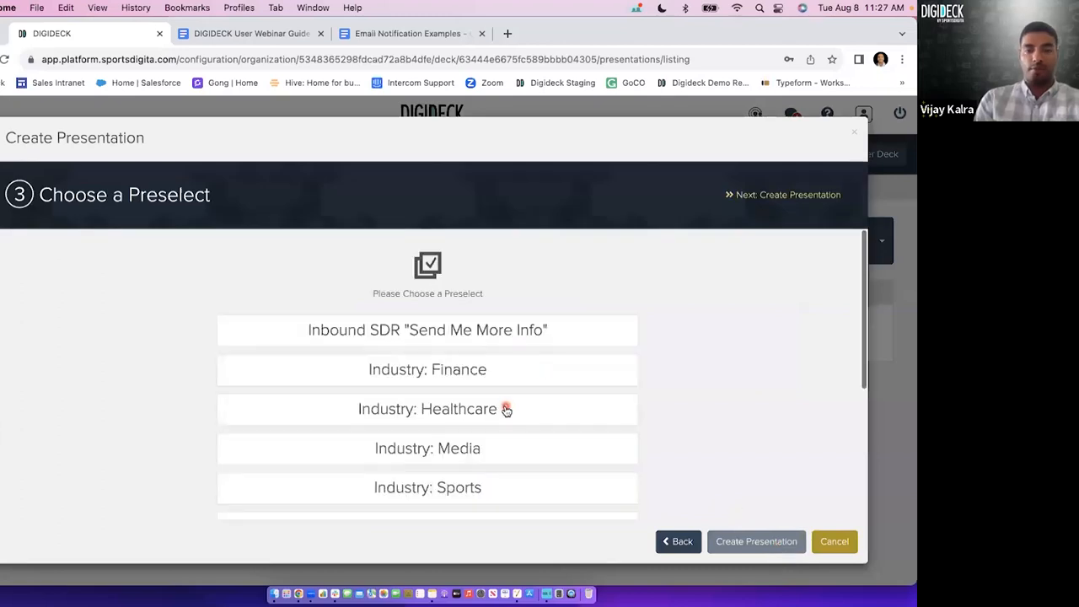
scroll(506, 410, "down", 1)
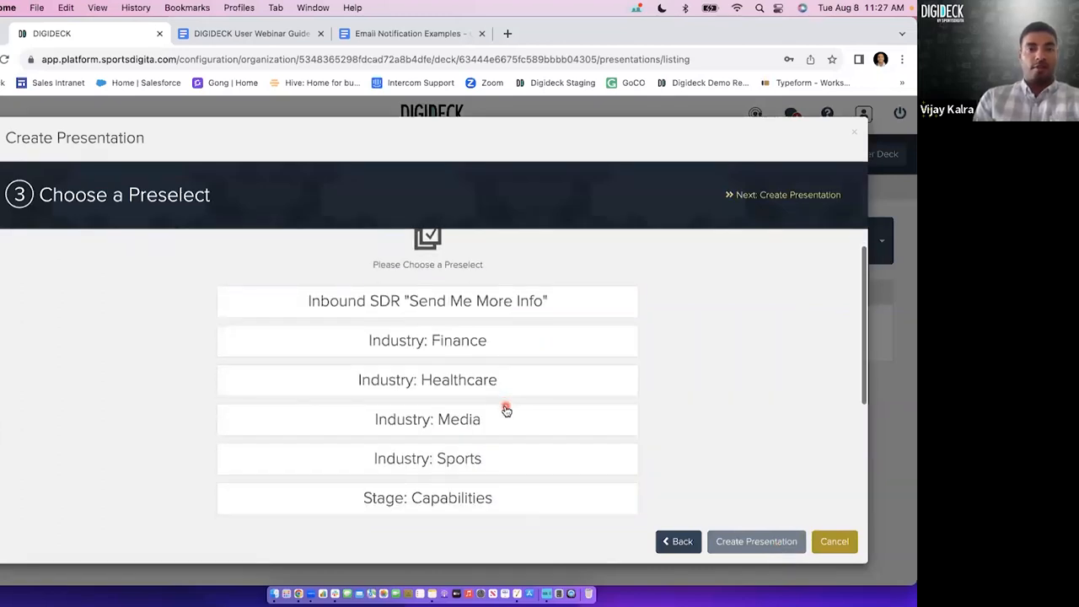
left_click(495, 460)
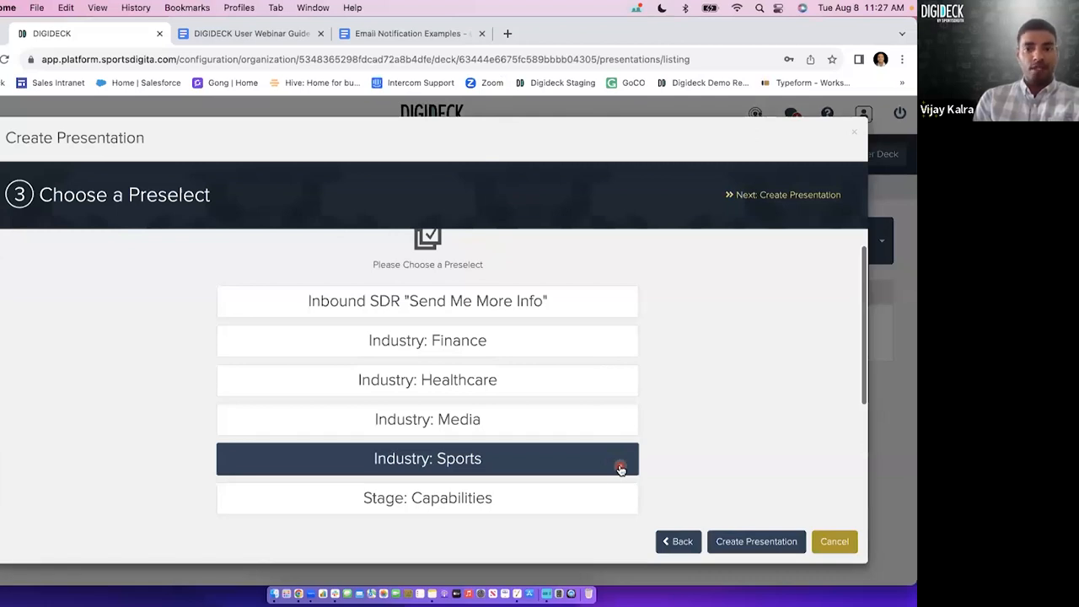
left_click(680, 541)
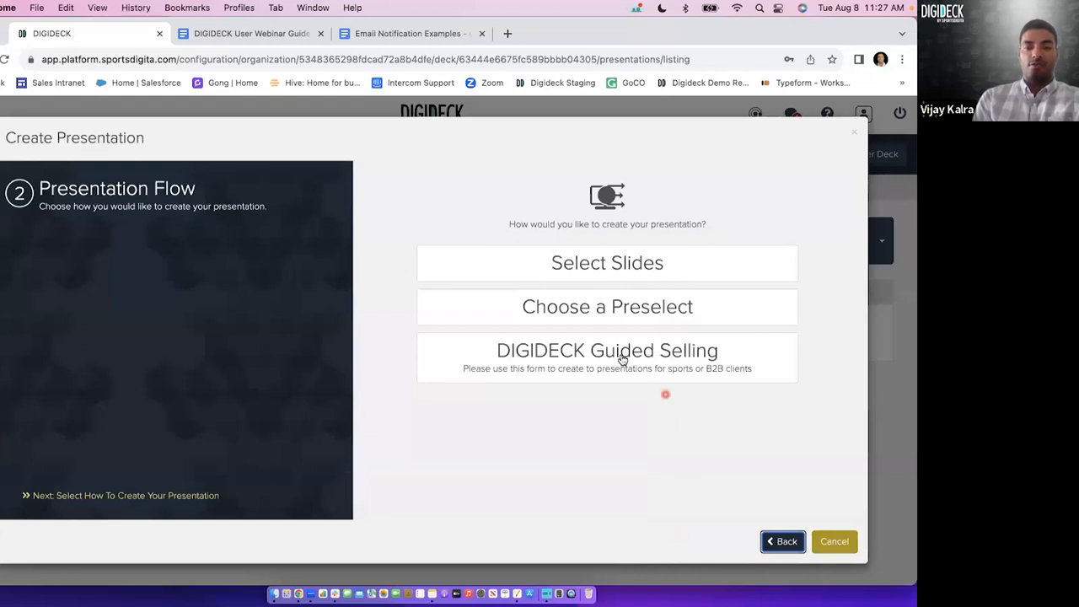
Choose the DIGIDECK Guided Selling flow and look through the fields of its form.
left_click(660, 369)
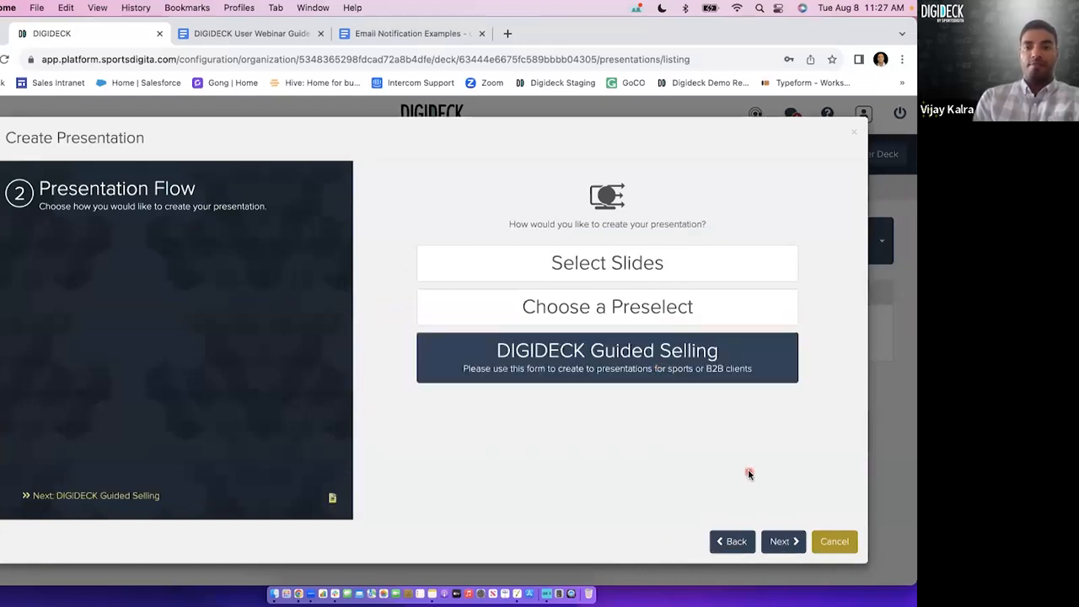
left_click(783, 541)
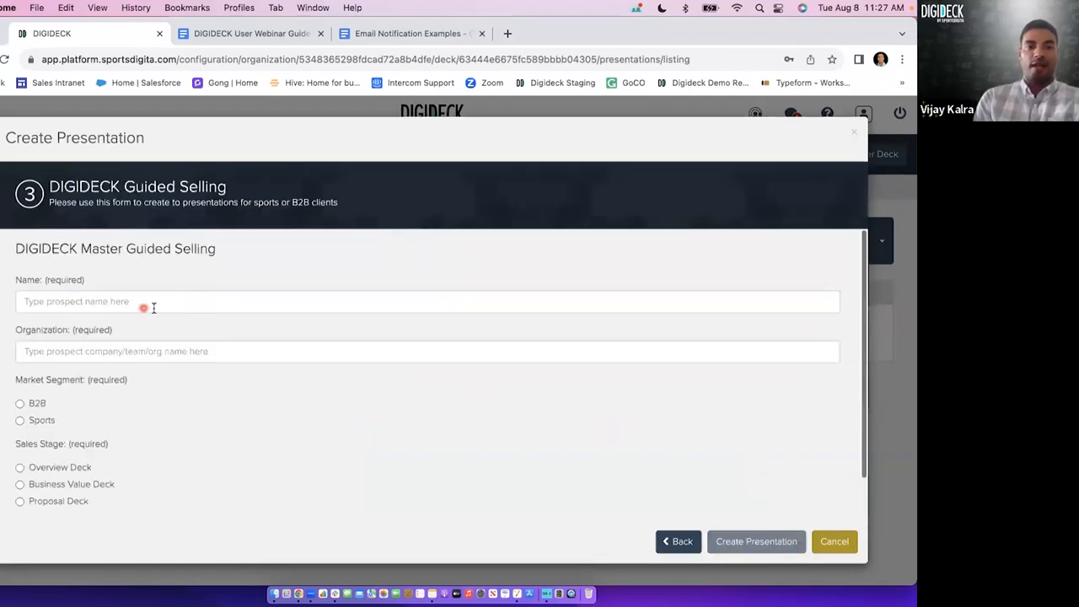
scroll(114, 337, "down", 2)
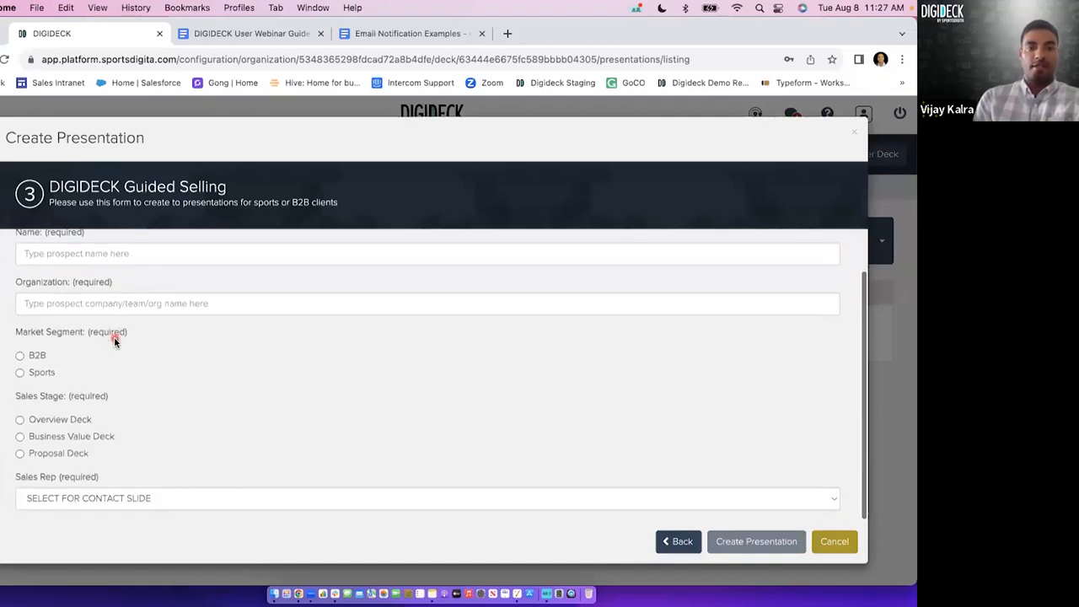
Leave the Guided Selling form and choose the Select Slides flow for the presentation.
scroll(114, 336, "up", 2)
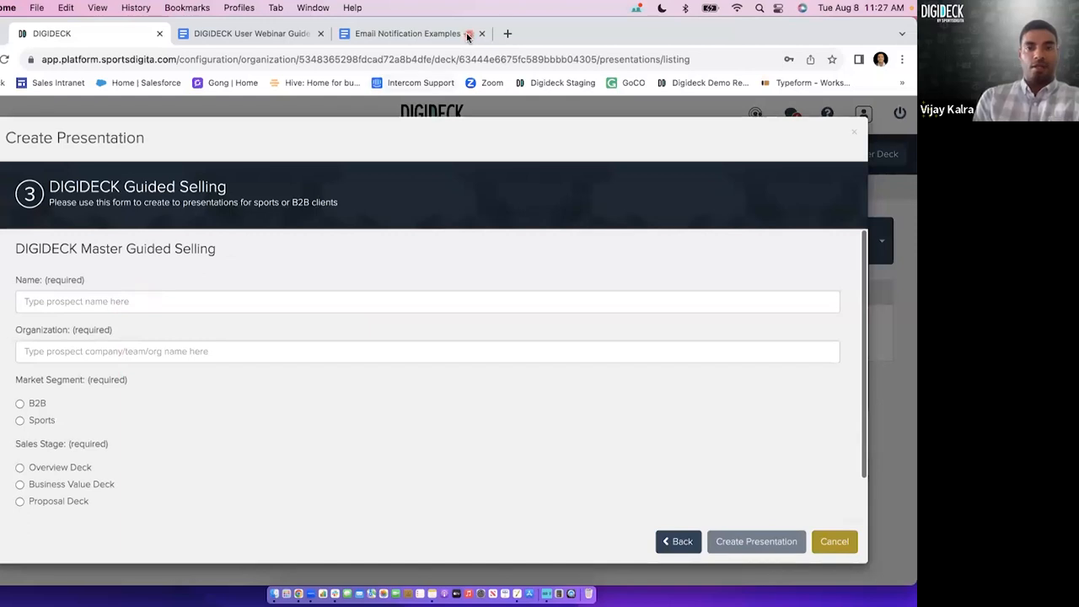
left_click(678, 542)
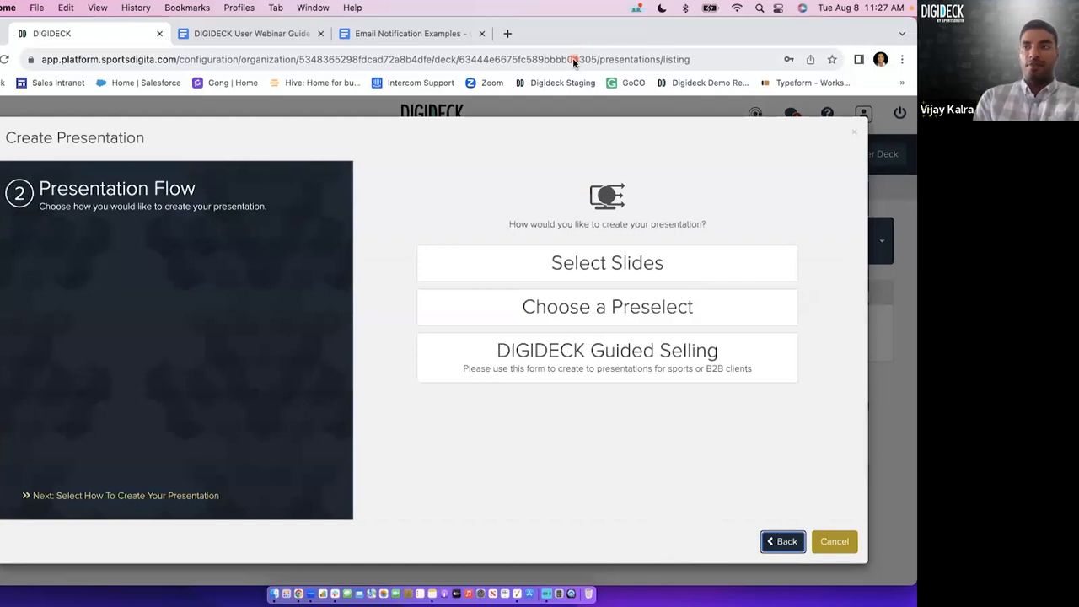
left_click(562, 269)
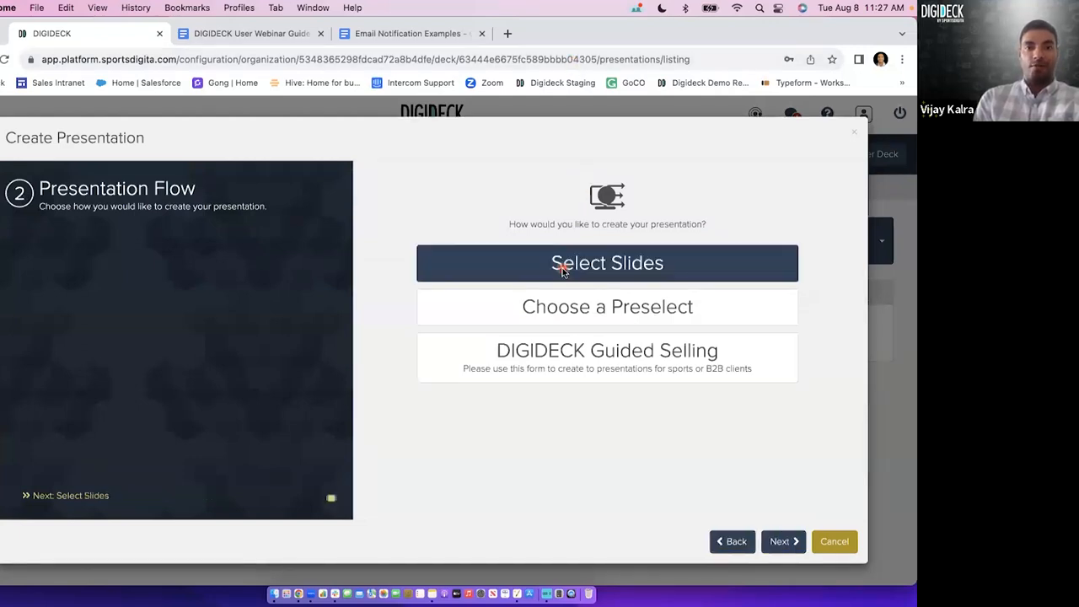
left_click(779, 541)
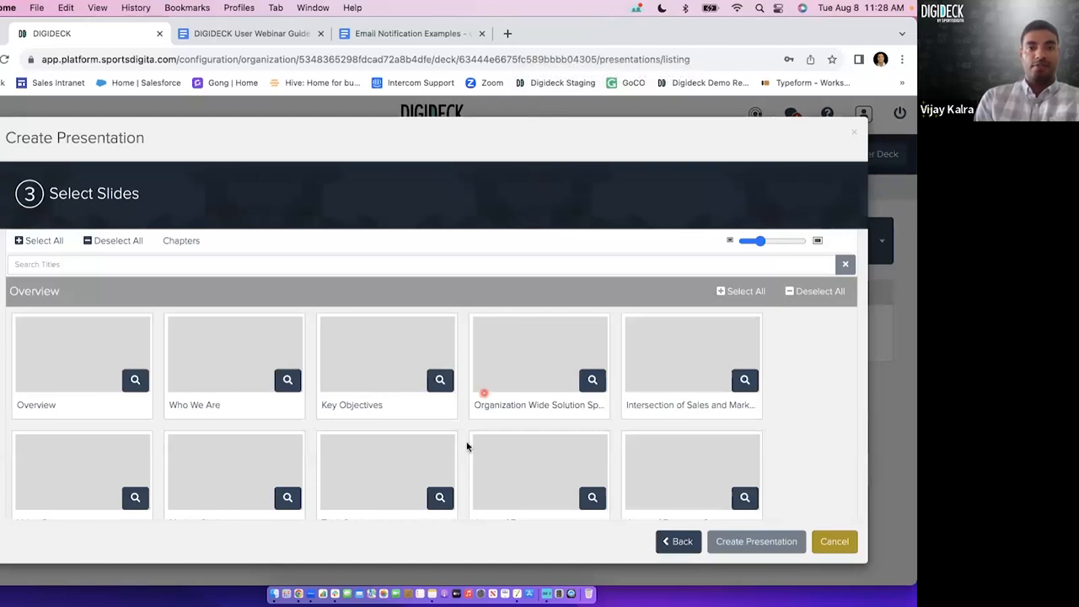
Select all slides in the Overview, What Is DIGIDECK? and Increase Team Productivity chapters, and clear the whole selection.
scroll(466, 445, "down", 3)
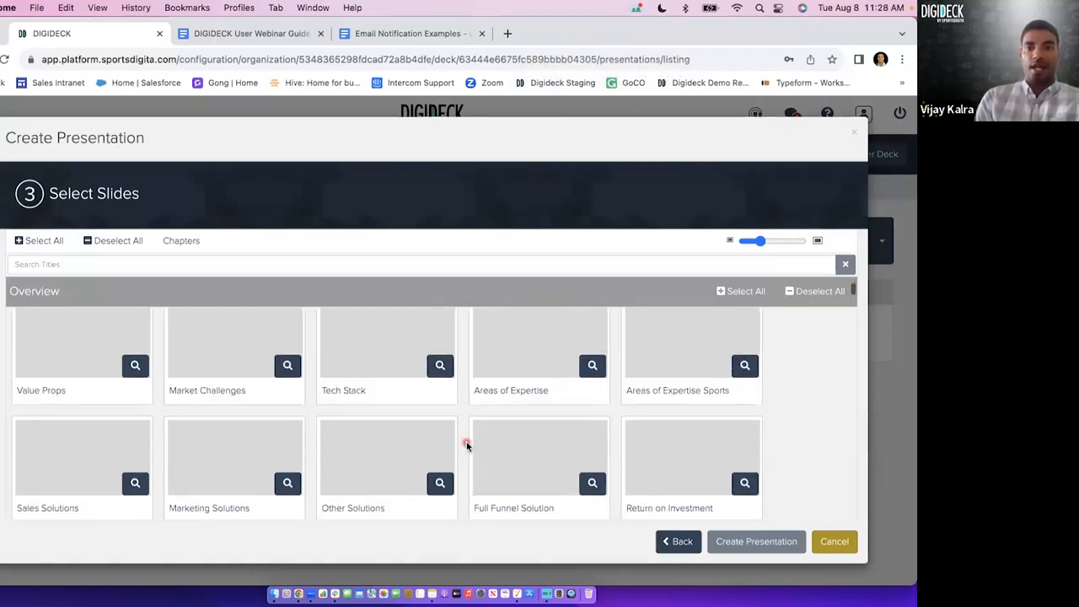
scroll(466, 445, "down", 5)
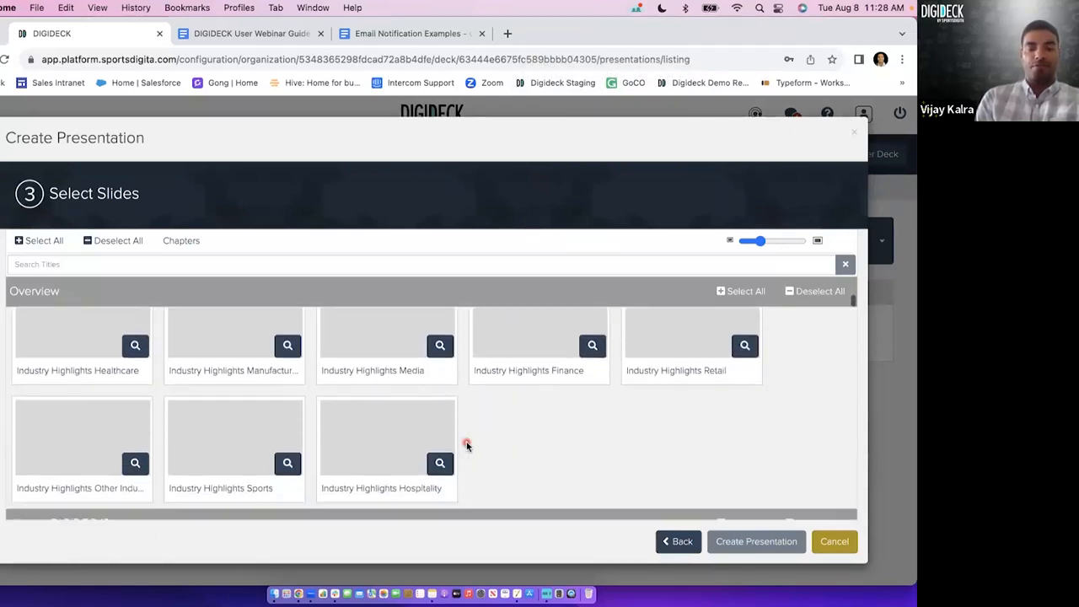
scroll(466, 446, "down", 2)
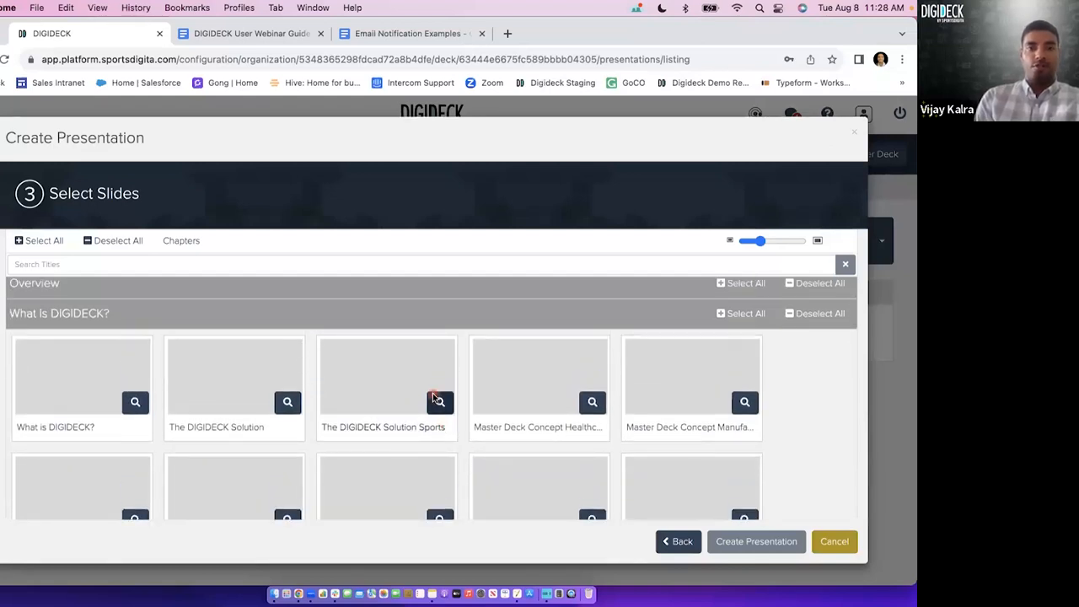
scroll(461, 405, "up", 10)
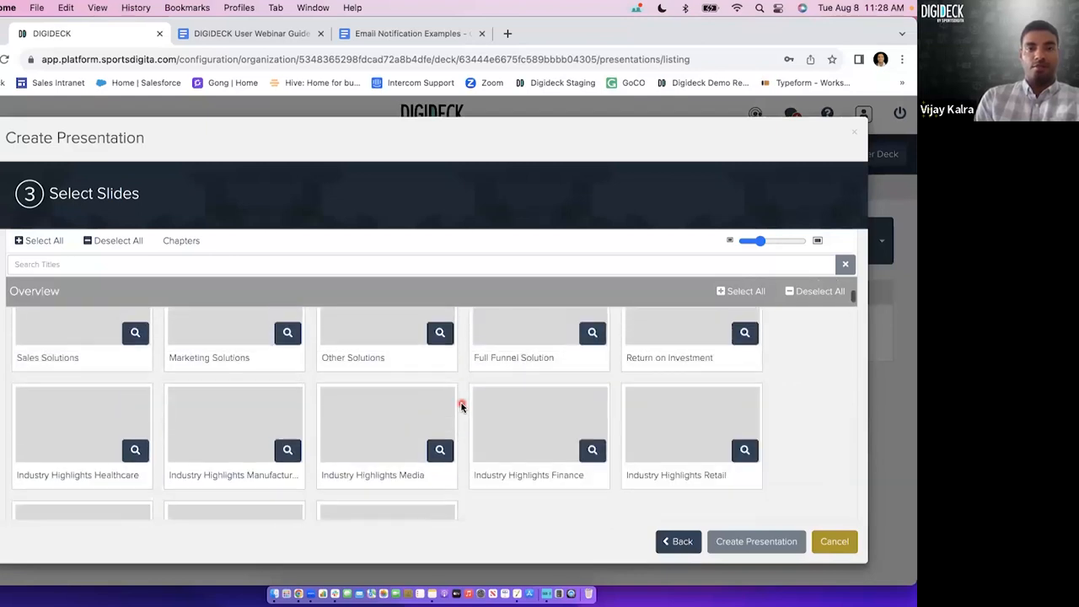
left_click(731, 292)
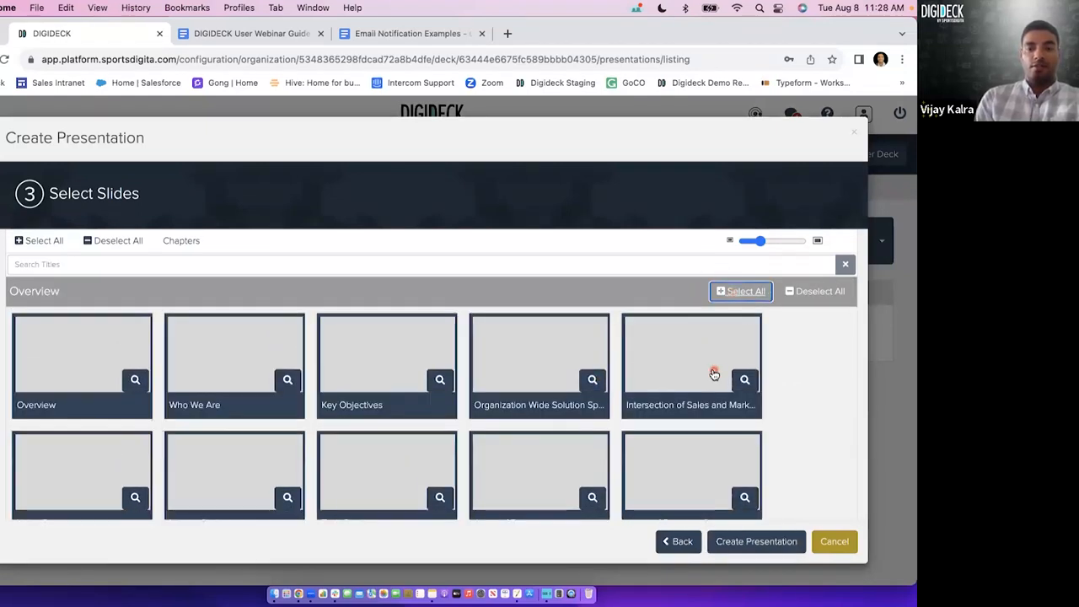
scroll(713, 368, "down", 3)
scroll(713, 372, "down", 5)
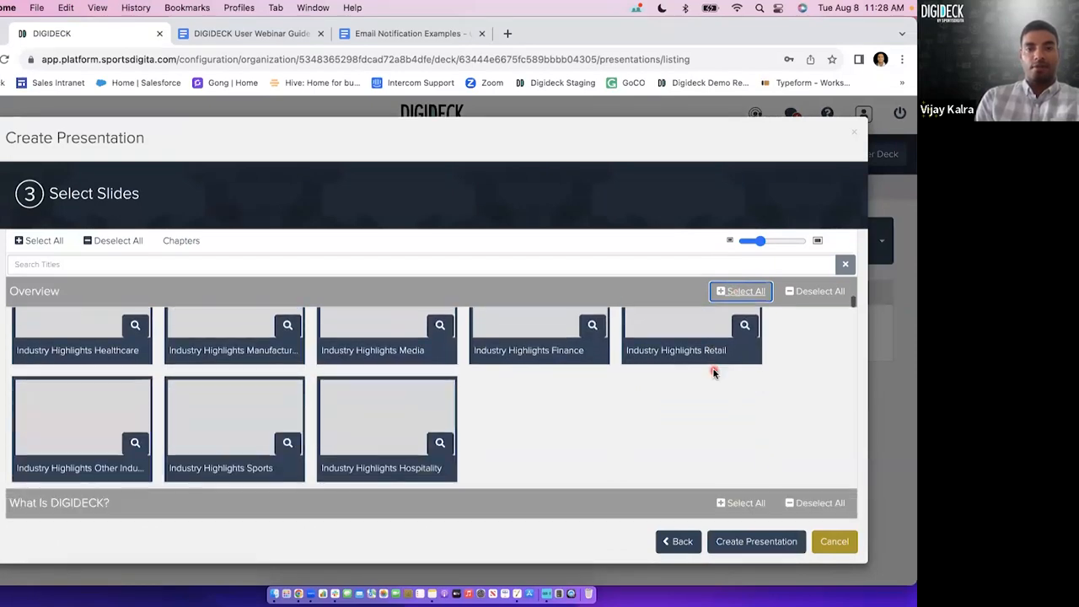
scroll(723, 376, "down", 1)
left_click(742, 361)
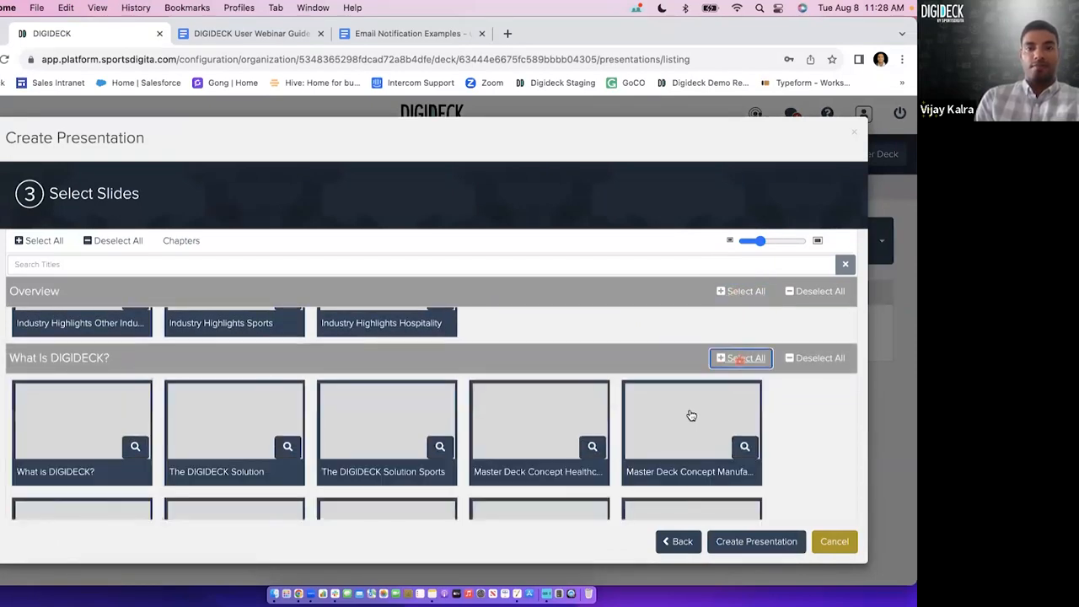
scroll(721, 378, "down", 6)
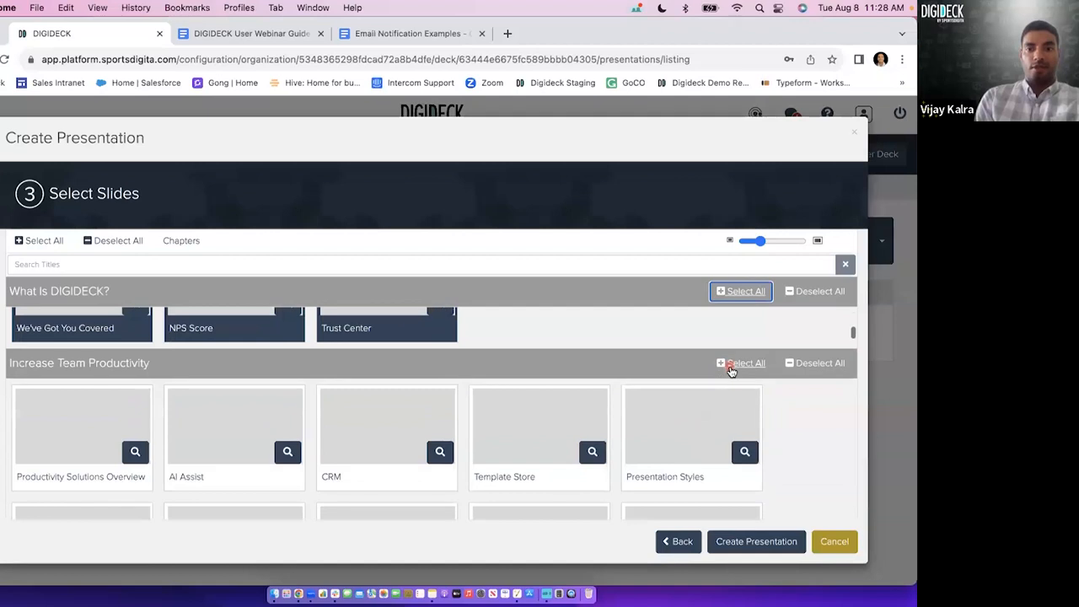
left_click(731, 368)
left_click(115, 243)
Pick Who We Are, Key Objectives, the Organization Wide Solution slide, Tech Stack and Areas of Expertise in the Overview chapter.
scroll(226, 355, "up", 5)
left_click(226, 361)
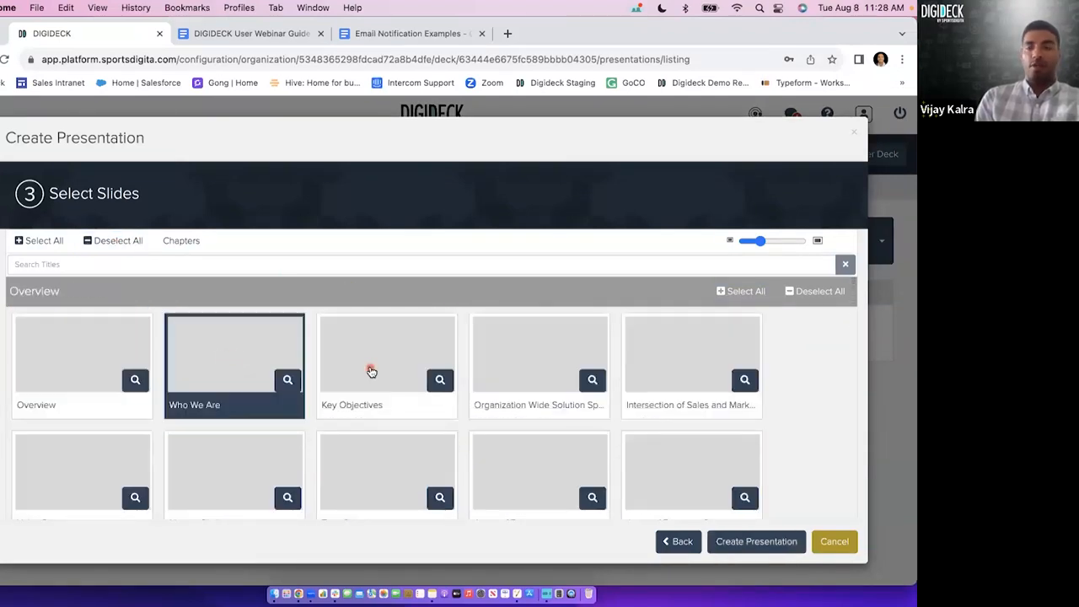
left_click(369, 369)
left_click(498, 373)
scroll(497, 374, "down", 4)
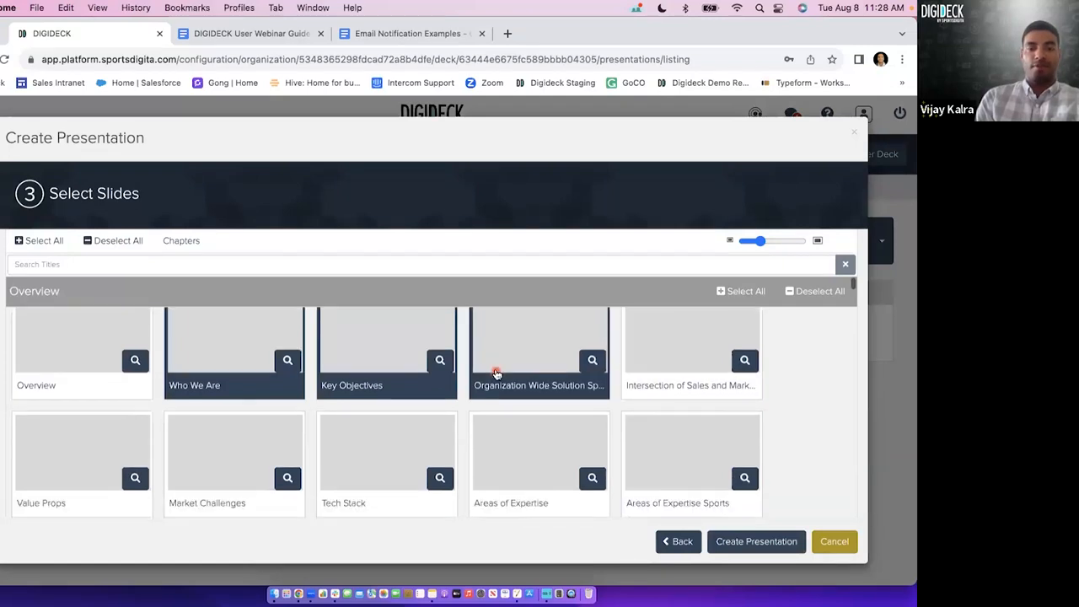
left_click(385, 346)
left_click(511, 346)
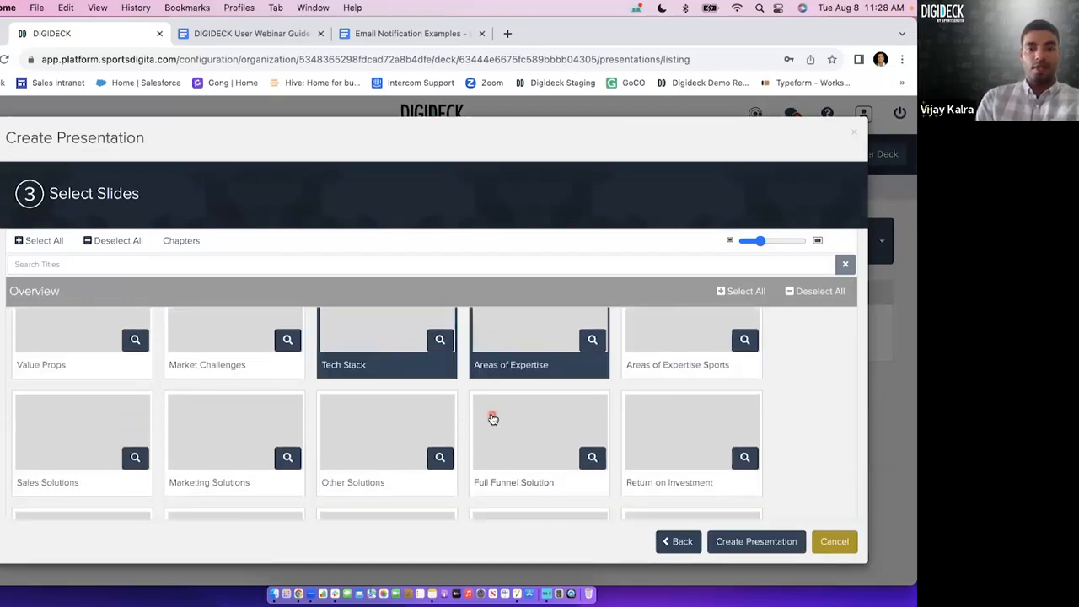
Pick The DIGIDECK Solution Sports, the healthcare Master Deck Concept and two further slides in the What Is DIGIDECK? chapter.
scroll(492, 416, "down", 8)
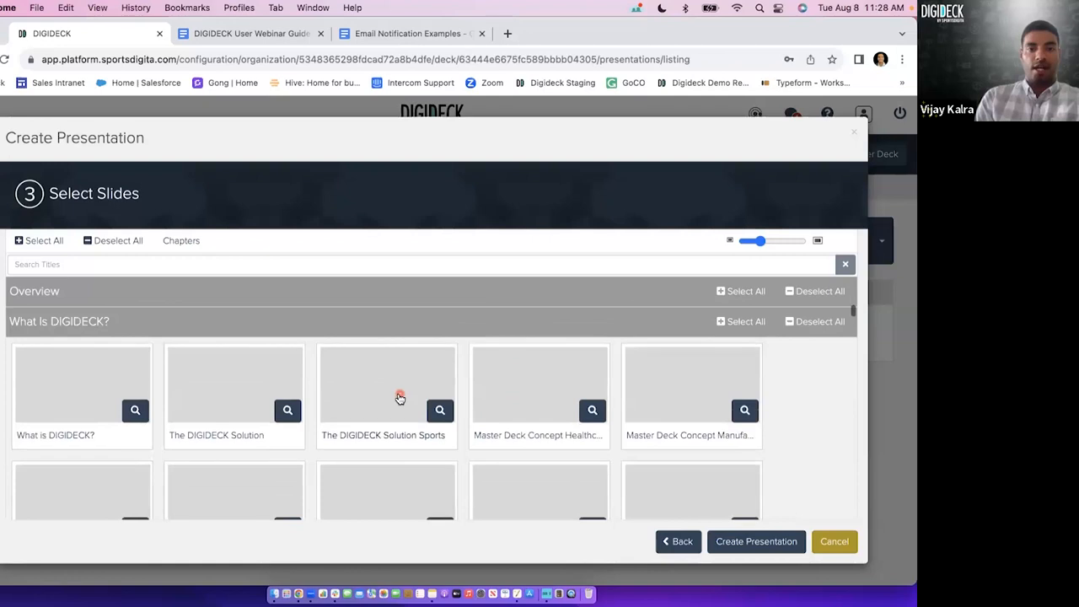
left_click(400, 400)
left_click(531, 388)
scroll(445, 434, "down", 3)
left_click(411, 386)
left_click(524, 370)
Pick CRM and Template Store under Increase Team Productivity, plus Preselects and Sharing under Maintain Brand Consistency.
scroll(450, 455, "down", 5)
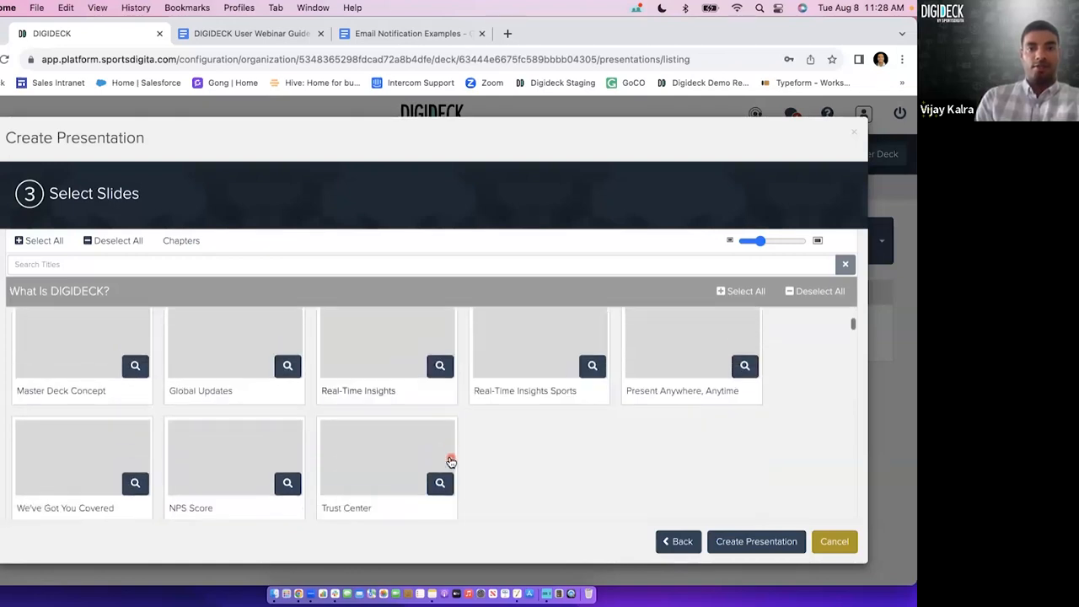
left_click(380, 470)
left_click(496, 464)
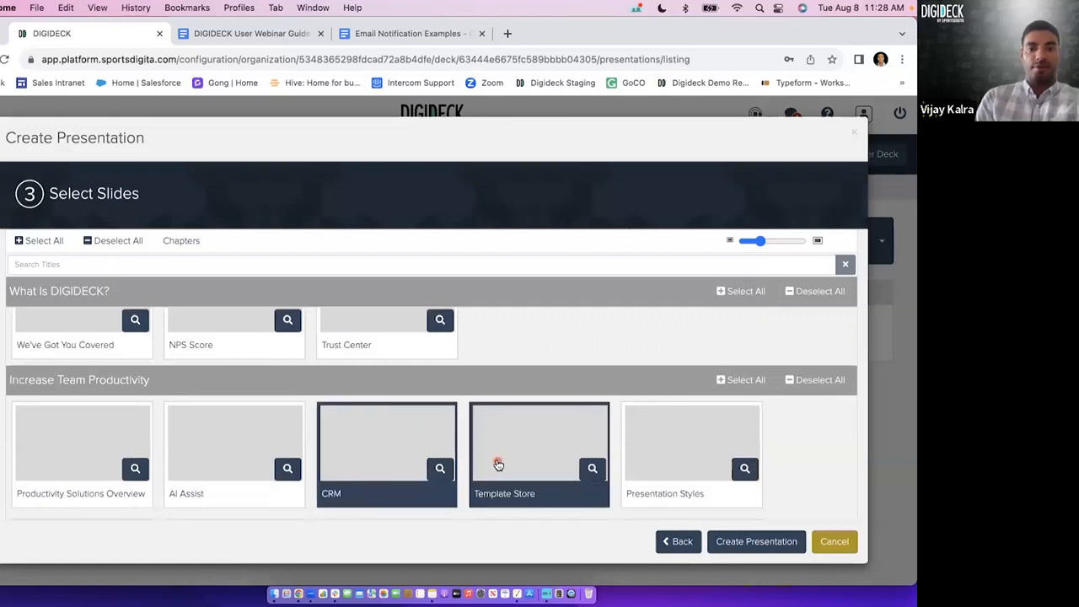
scroll(496, 464, "down", 4)
left_click(376, 474)
left_click(506, 464)
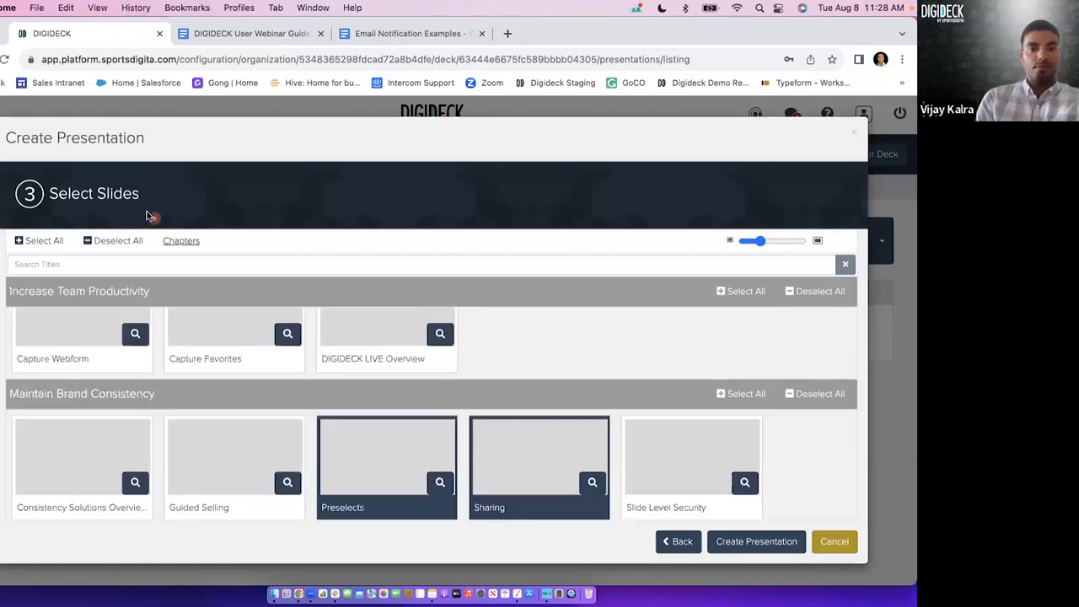
Pick Proposal Introduction, Intro To Brand Approach and Pricing Overview in the Proposal chapter, and create the presentation.
left_click(173, 243)
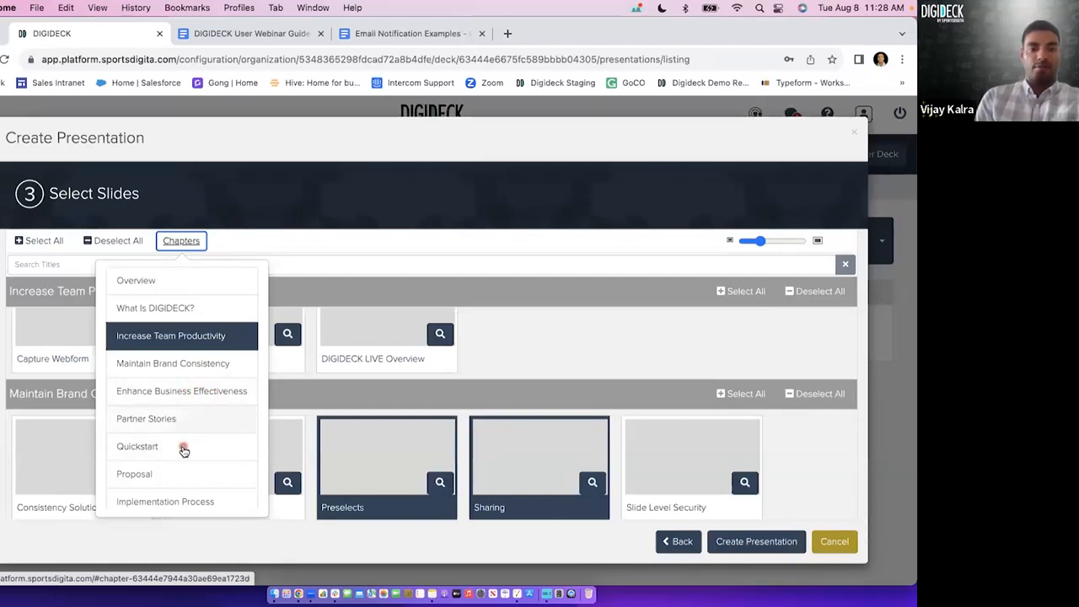
left_click(180, 475)
left_click(243, 385)
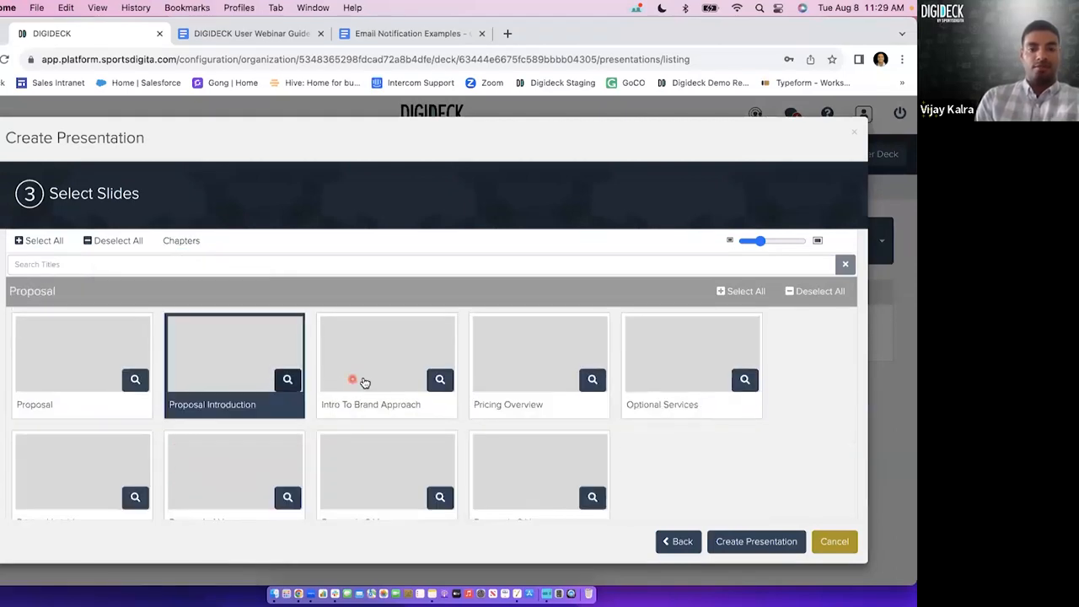
left_click(365, 381)
scroll(364, 381, "down", 1)
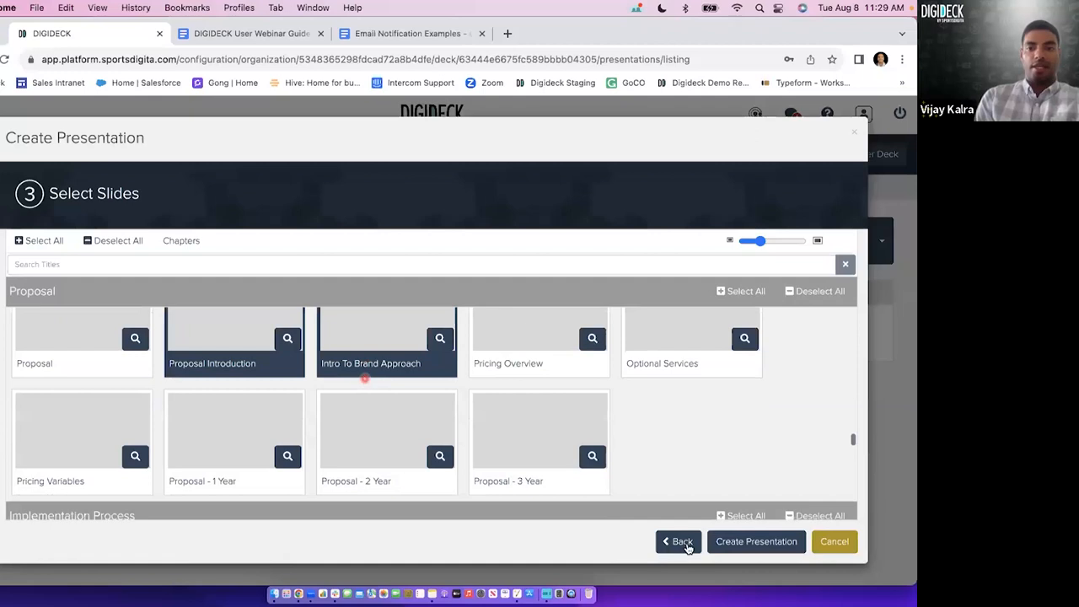
left_click(555, 348)
left_click(736, 550)
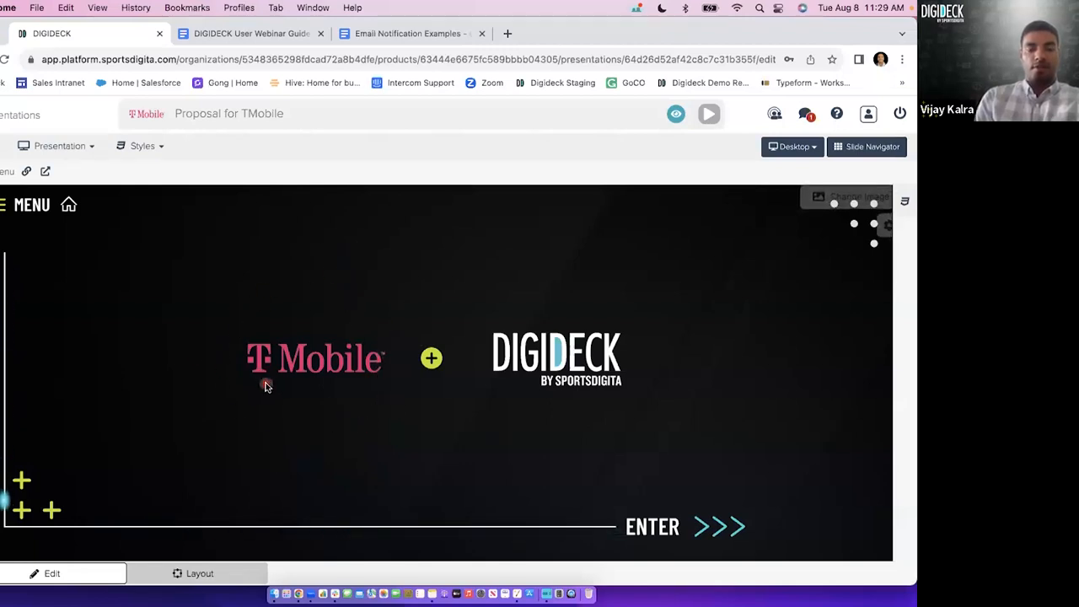
Check the new presentation's chapter menu, review the checklist in the DIGIDECK User Webinar Guide and return to the presentation.
left_click(3, 206)
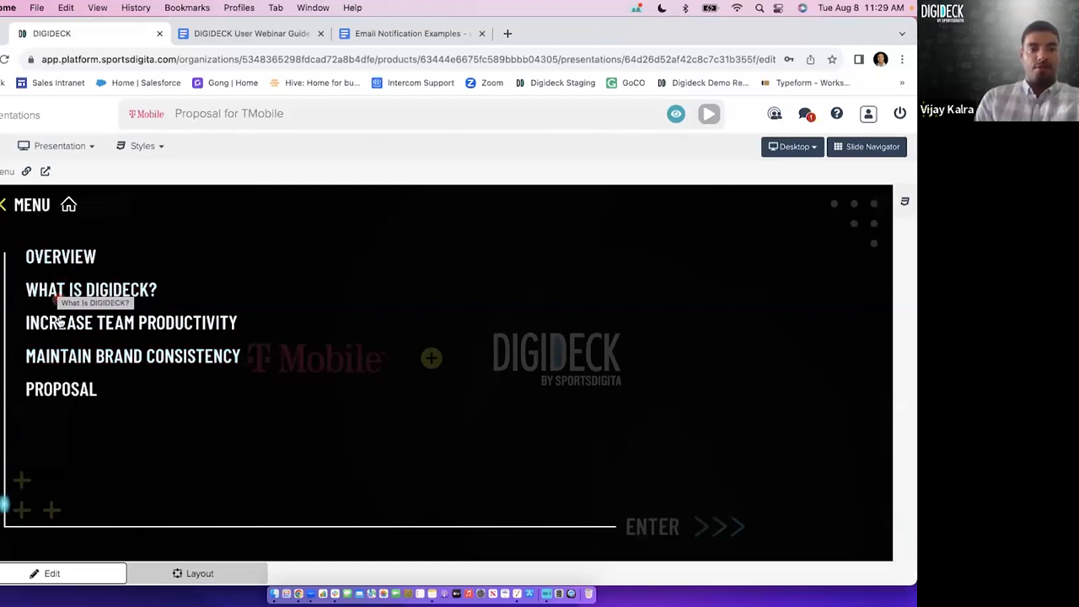
left_click(2, 207)
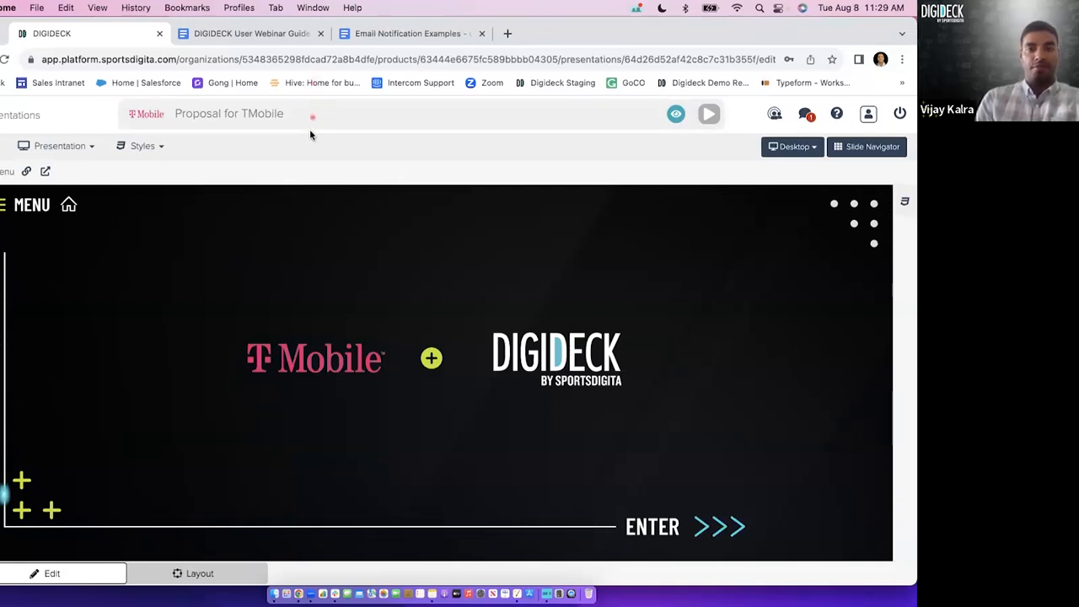
left_click(278, 33)
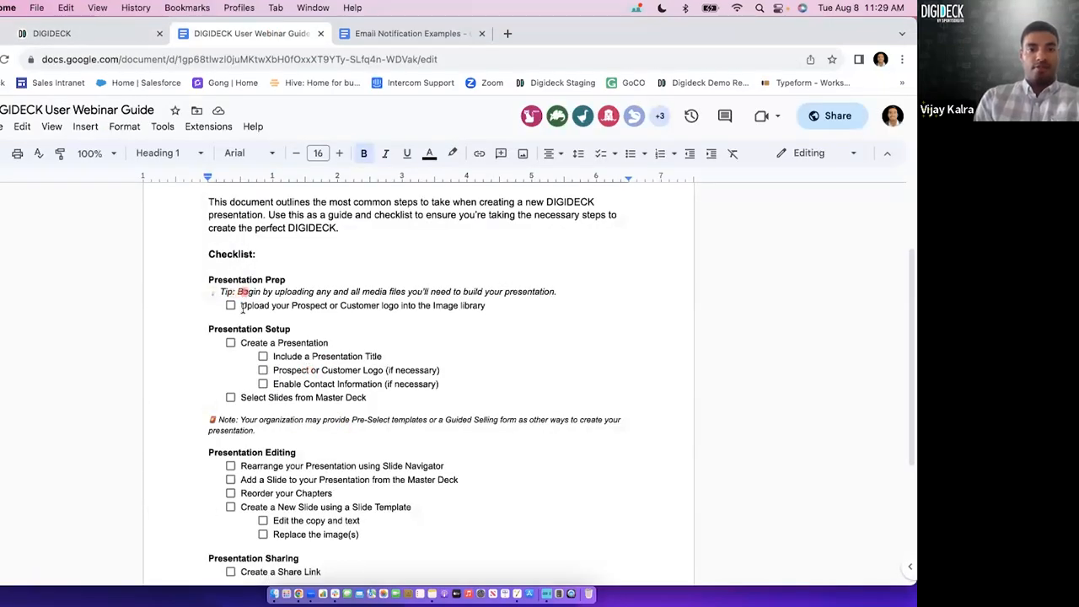
scroll(288, 423, "down", 3)
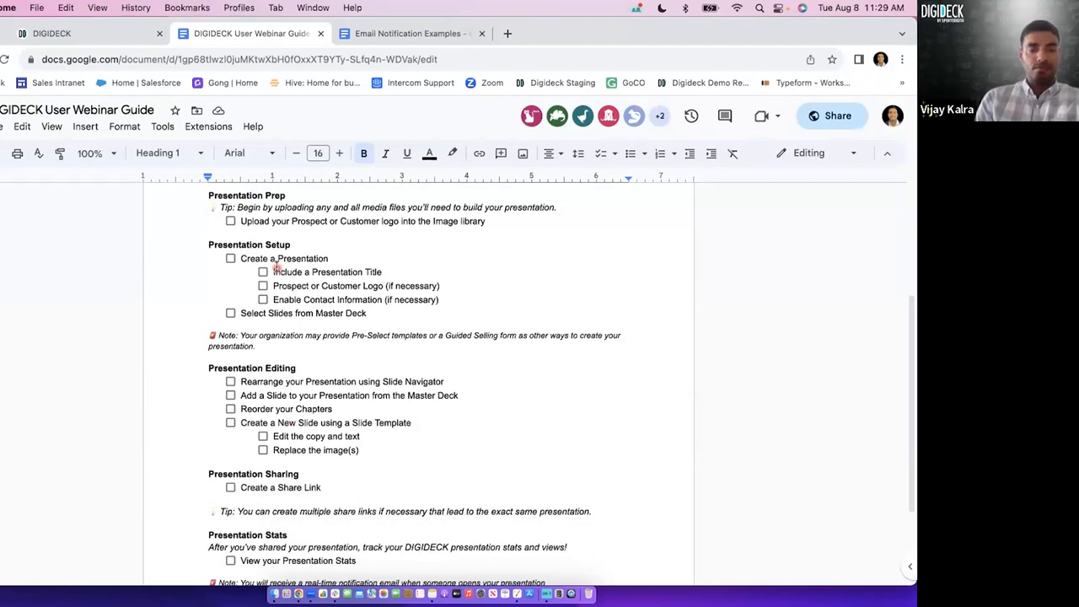
left_click(77, 33)
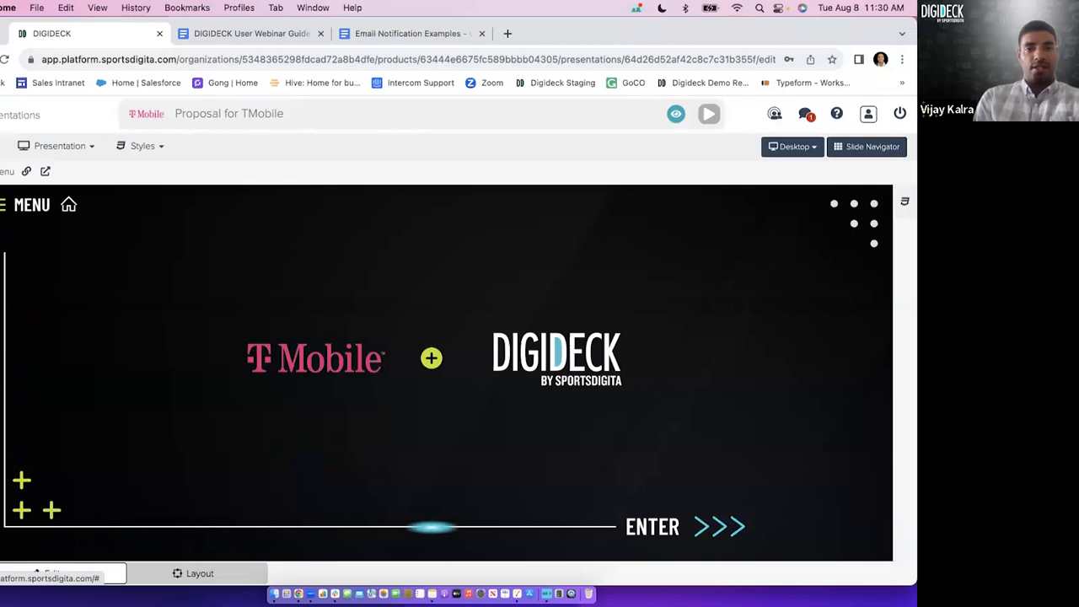
Go back to the presentations list and reopen Proposal for TMobile for editing.
left_click(1, 146)
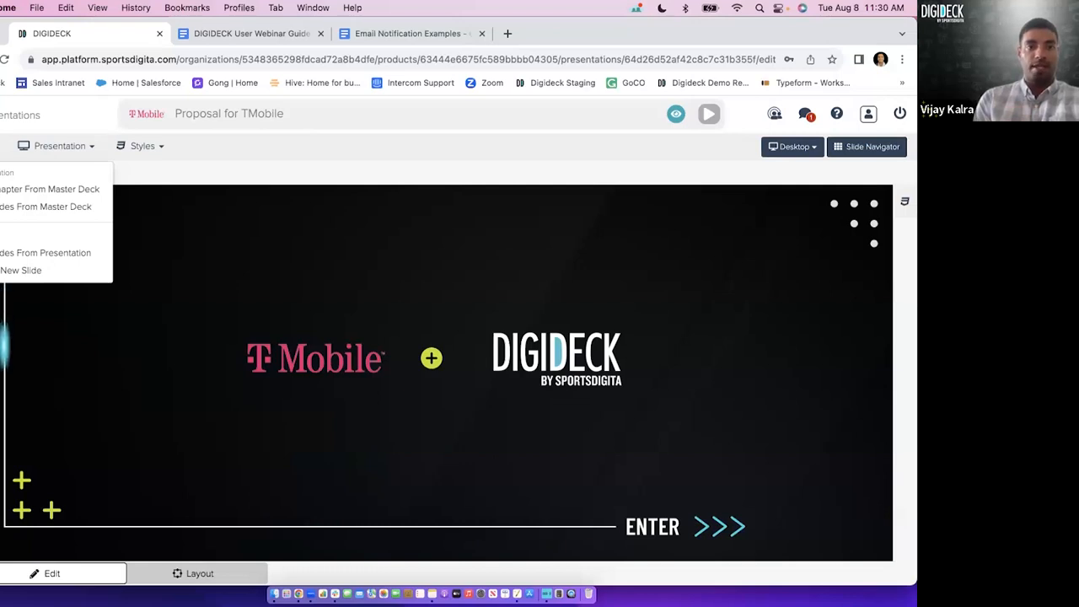
left_click(13, 115)
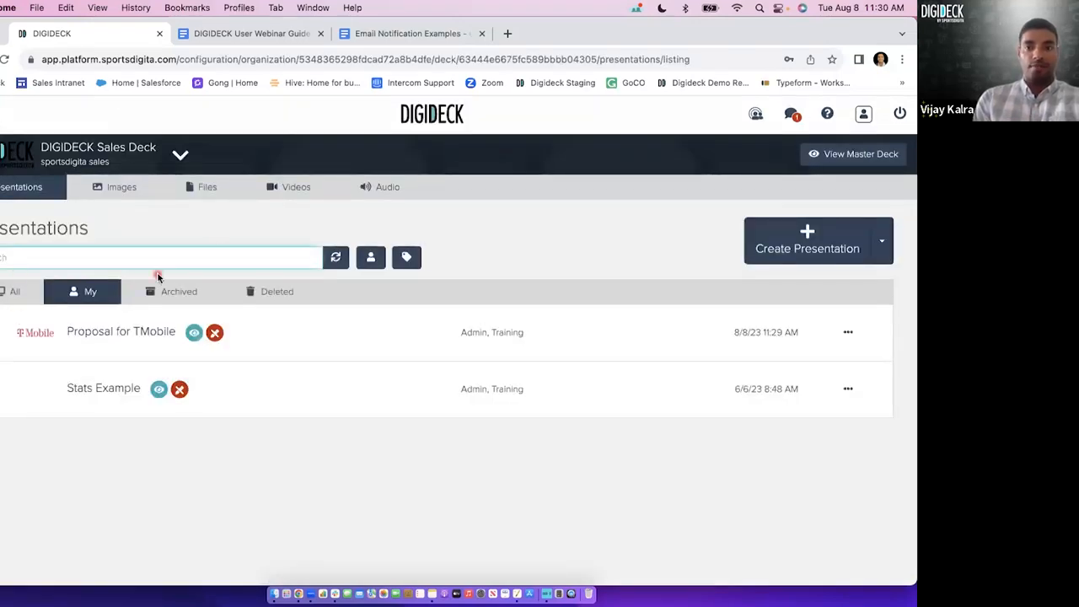
left_click(134, 332)
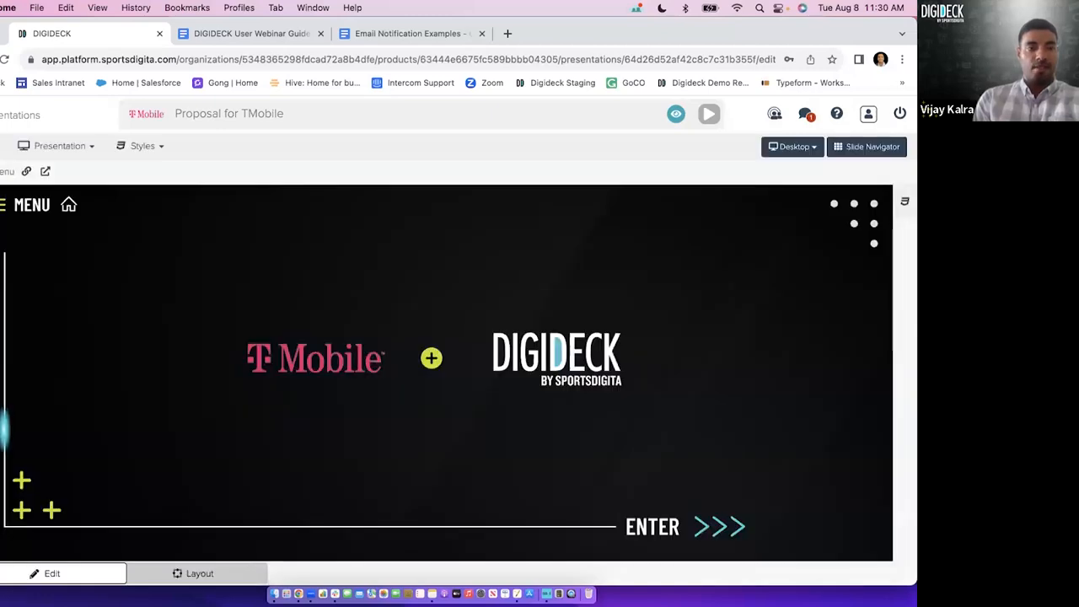
Add the Implementation Process chapter from the Master Deck with all its slides.
left_click(2, 146)
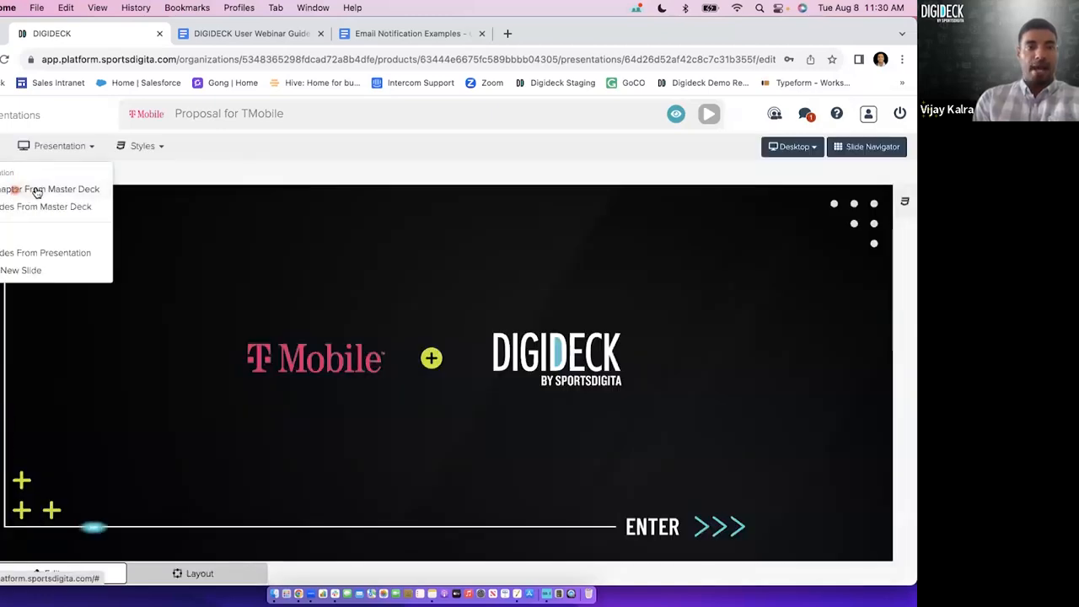
left_click(38, 189)
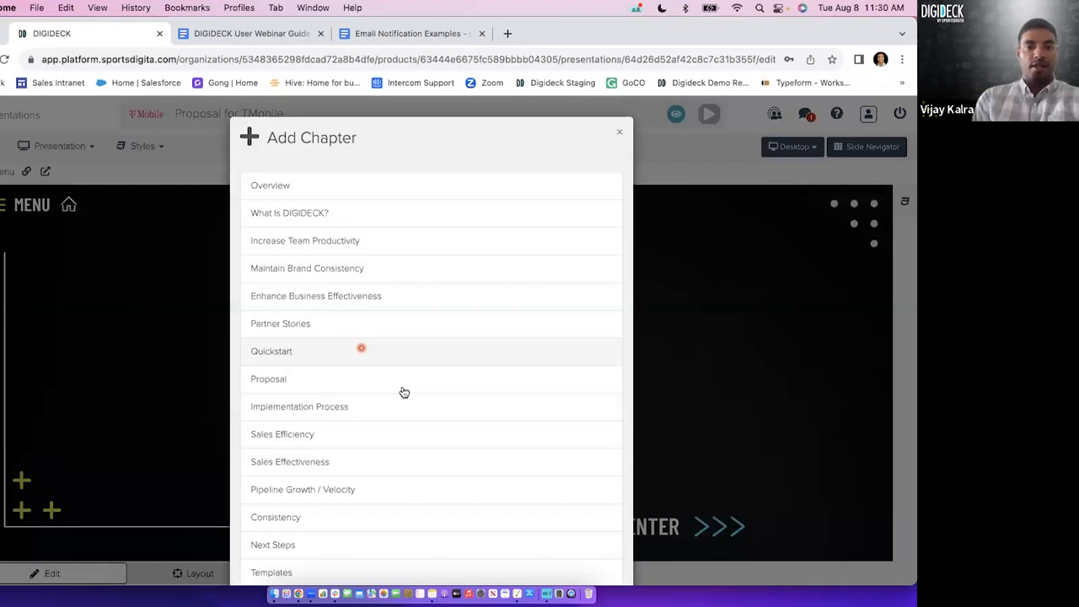
left_click(368, 407)
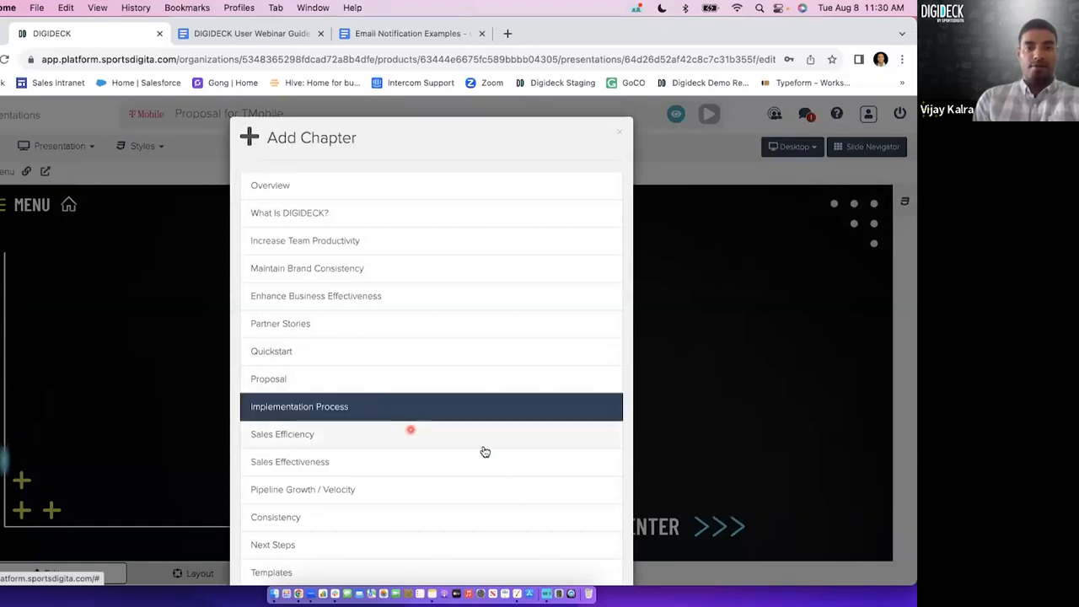
left_click(483, 542)
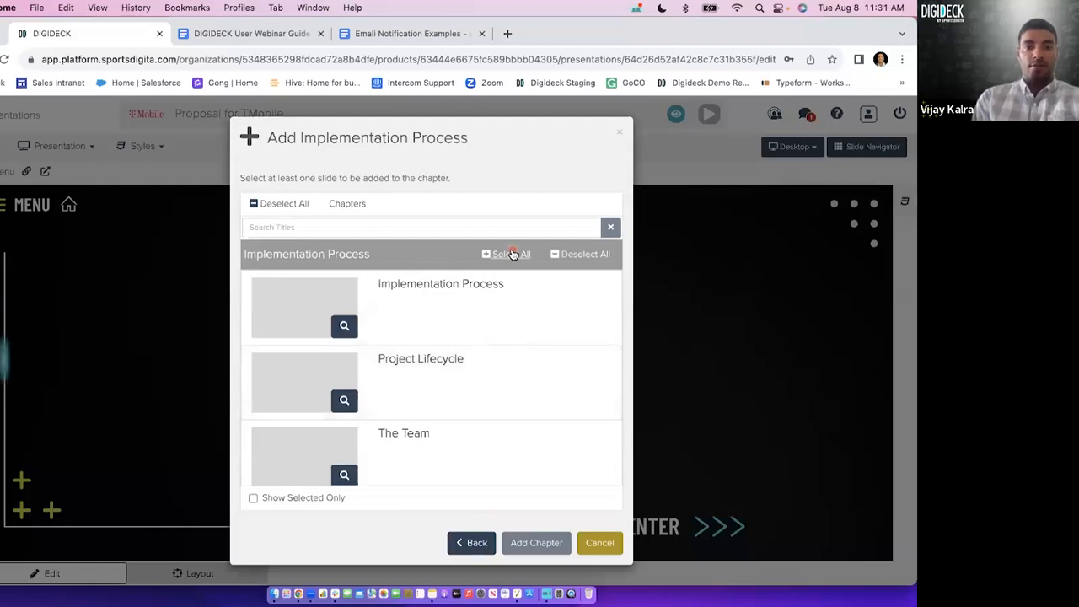
left_click(512, 254)
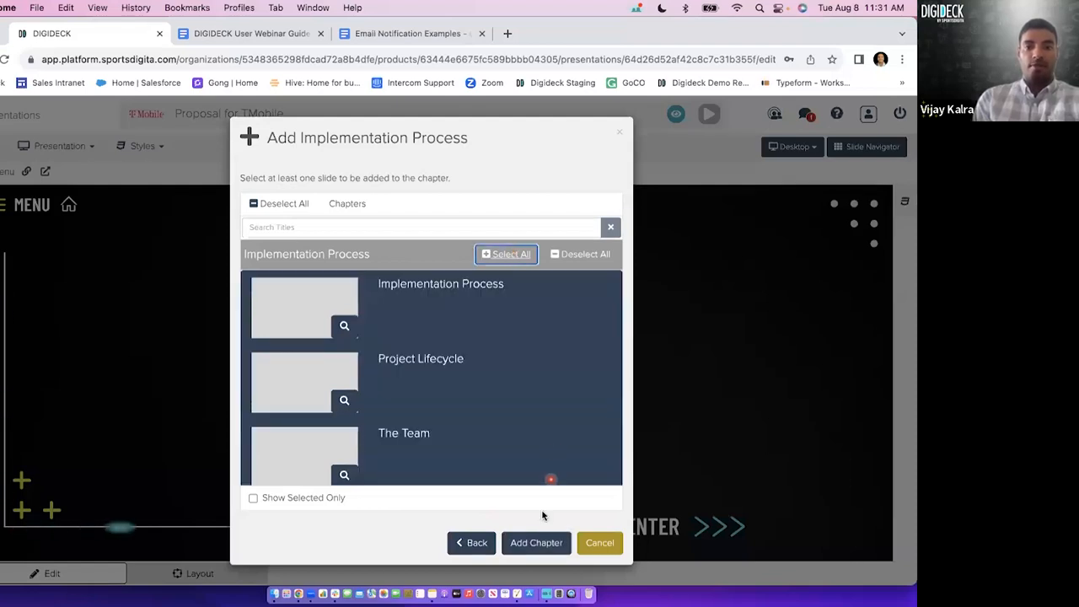
left_click(533, 544)
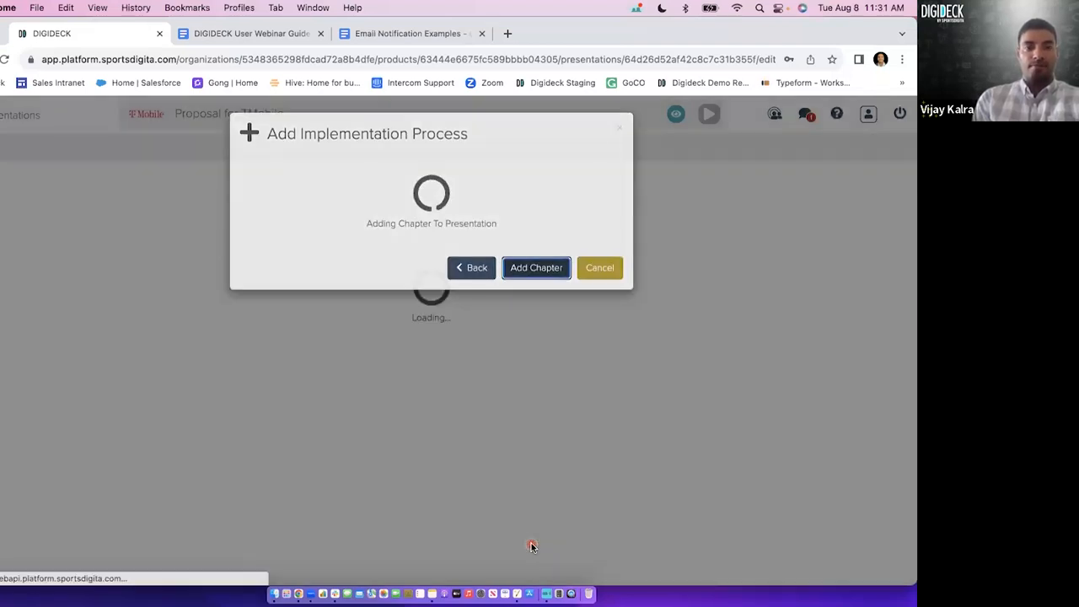
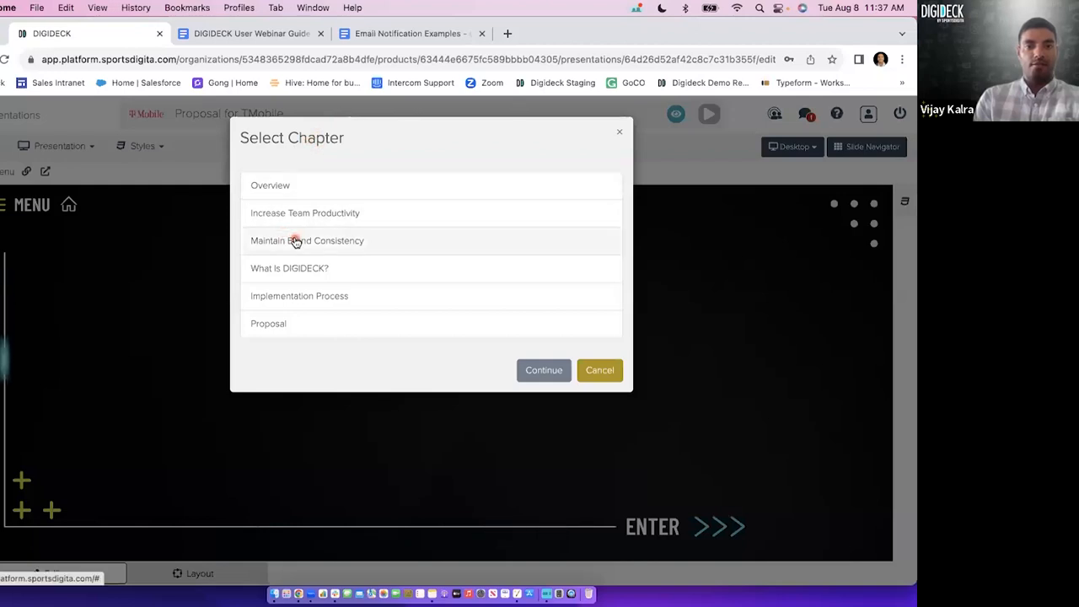
Start a new slide in the Proposal chapter and look through the available slide templates.
left_click(306, 327)
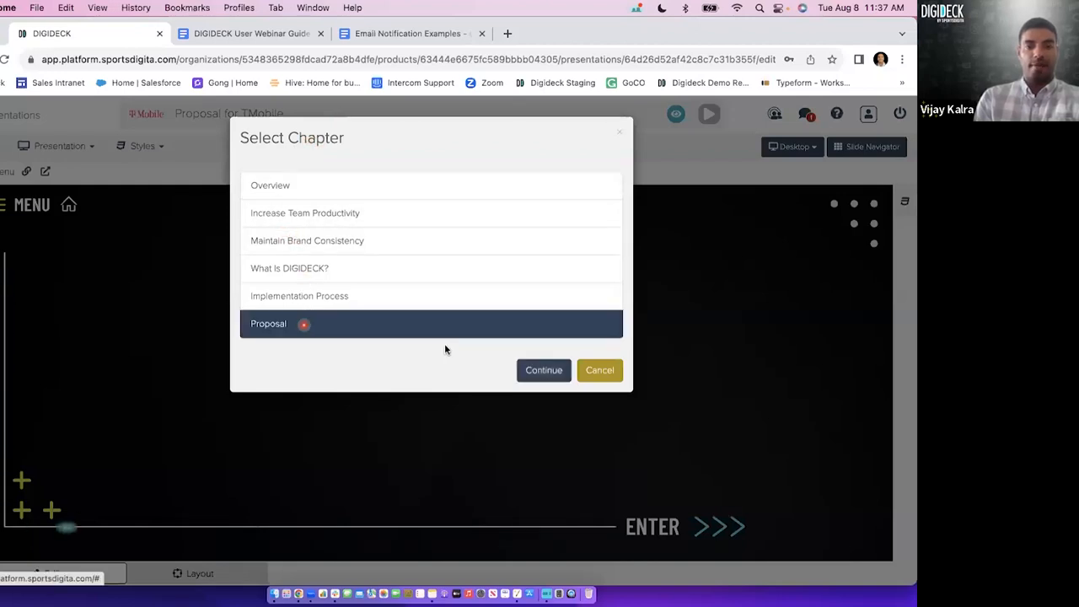
left_click(536, 373)
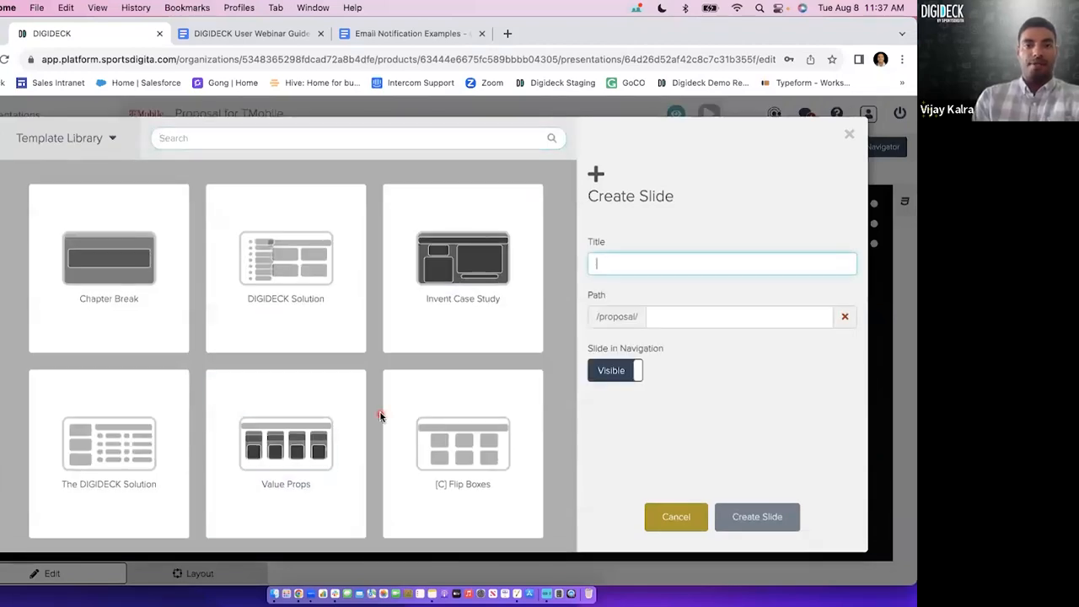
scroll(380, 416, "down", 3)
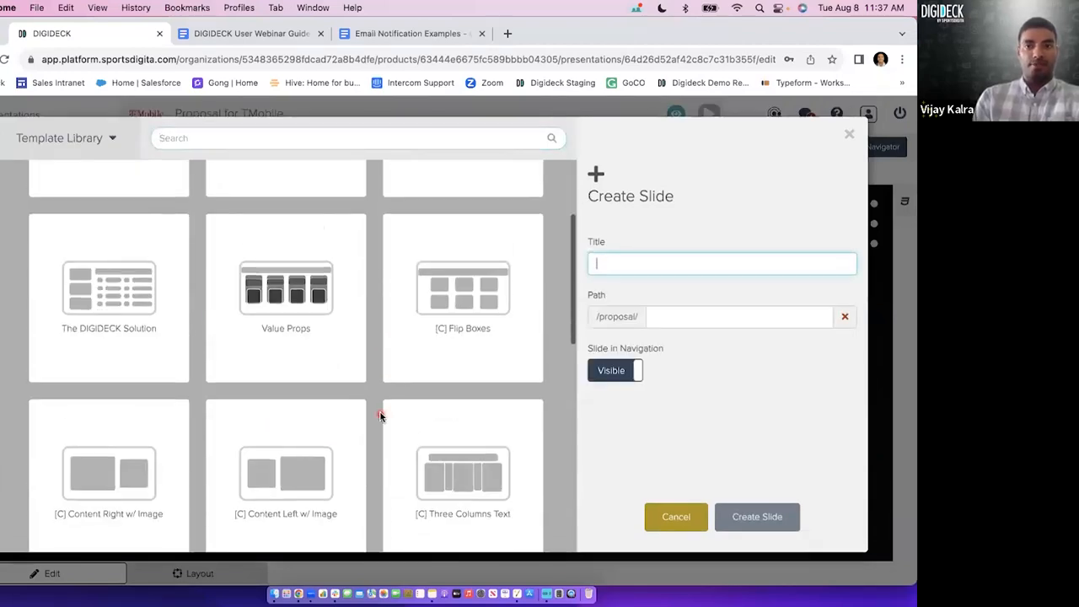
scroll(380, 416, "down", 1)
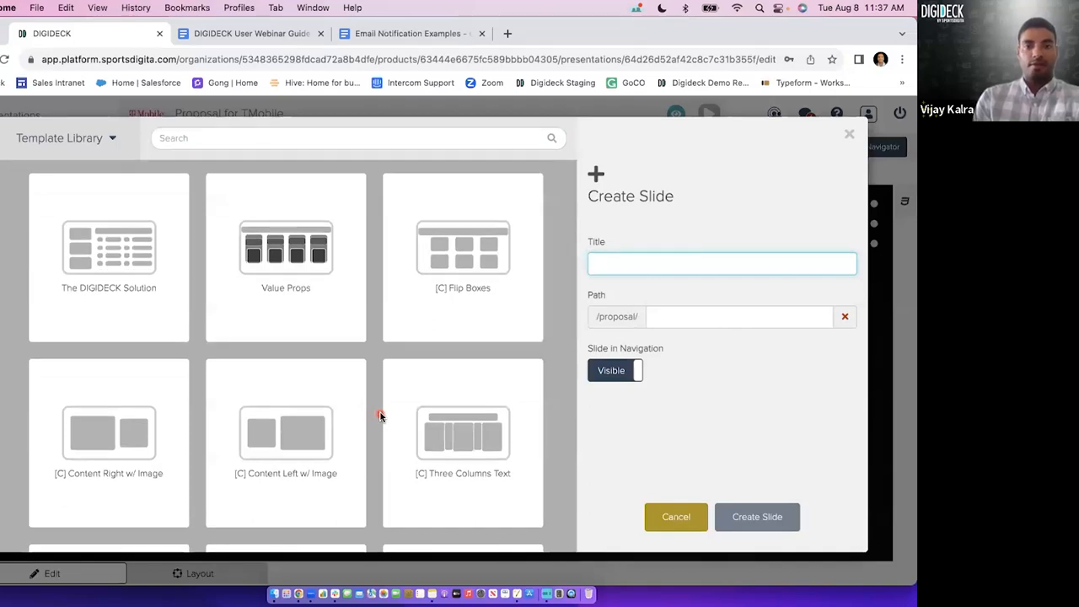
scroll(380, 415, "down", 2)
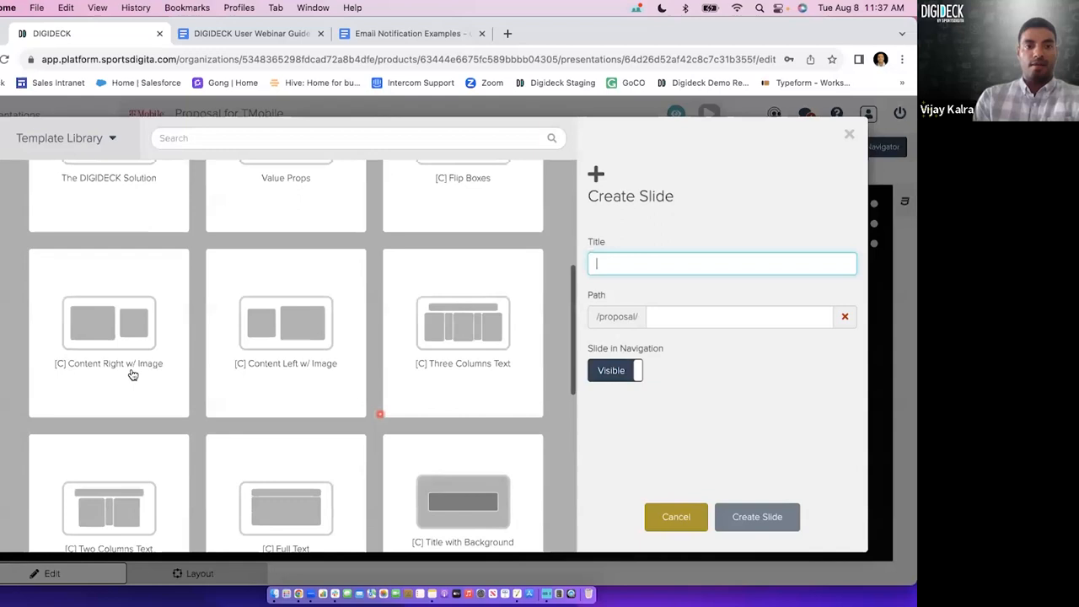
Try out the [C] Content Left w/ Image, Content Right w/ Image, Video with Left Content and Three Column Content templates while browsing the library.
left_click(132, 373)
left_click(240, 374)
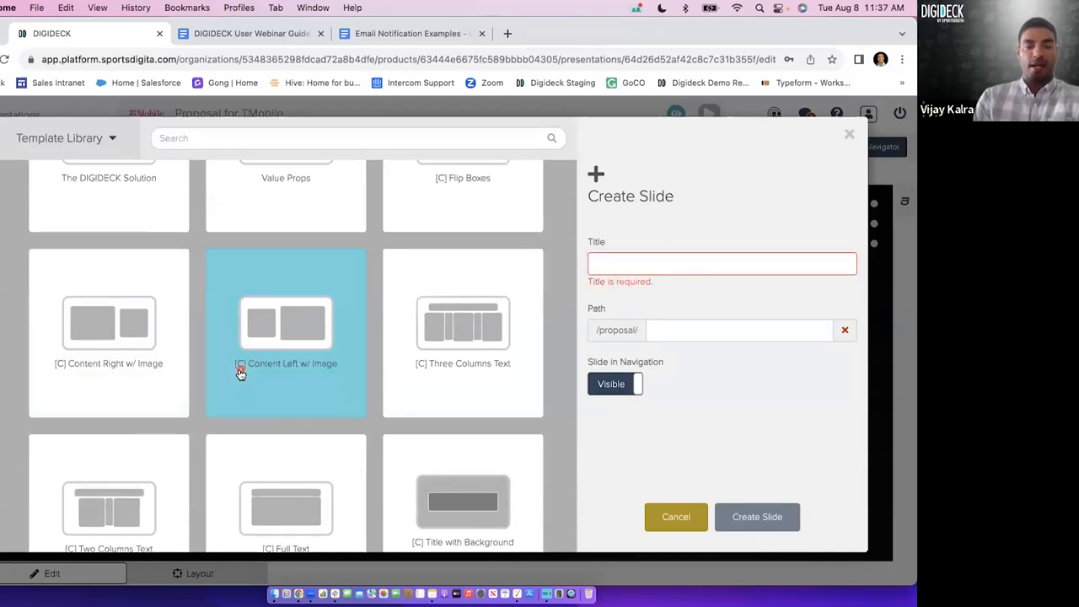
left_click(96, 381)
scroll(176, 402, "down", 1)
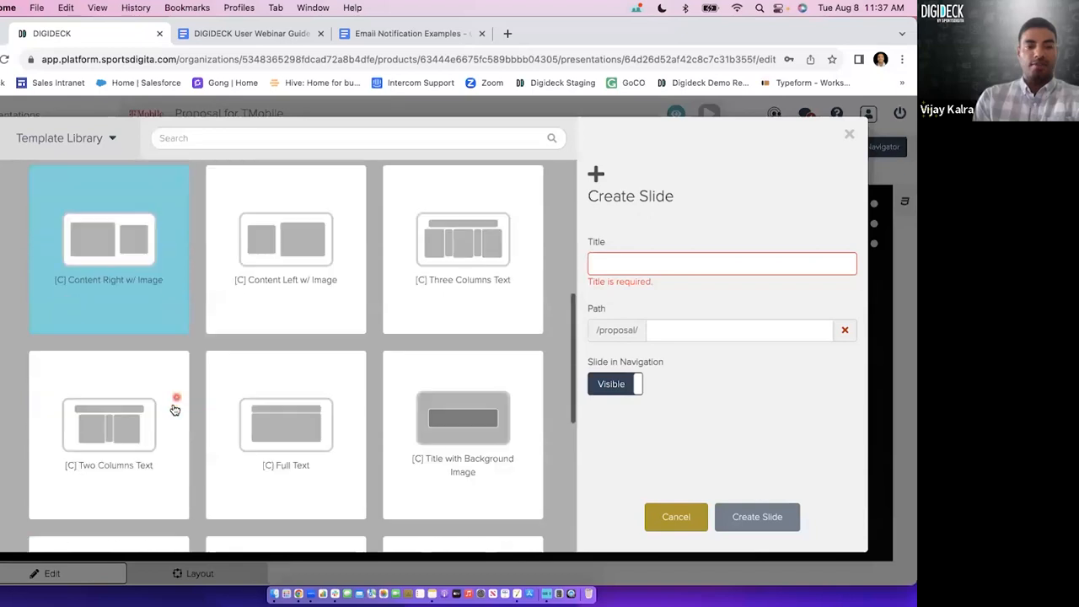
scroll(162, 445, "down", 2)
scroll(452, 321, "down", 2)
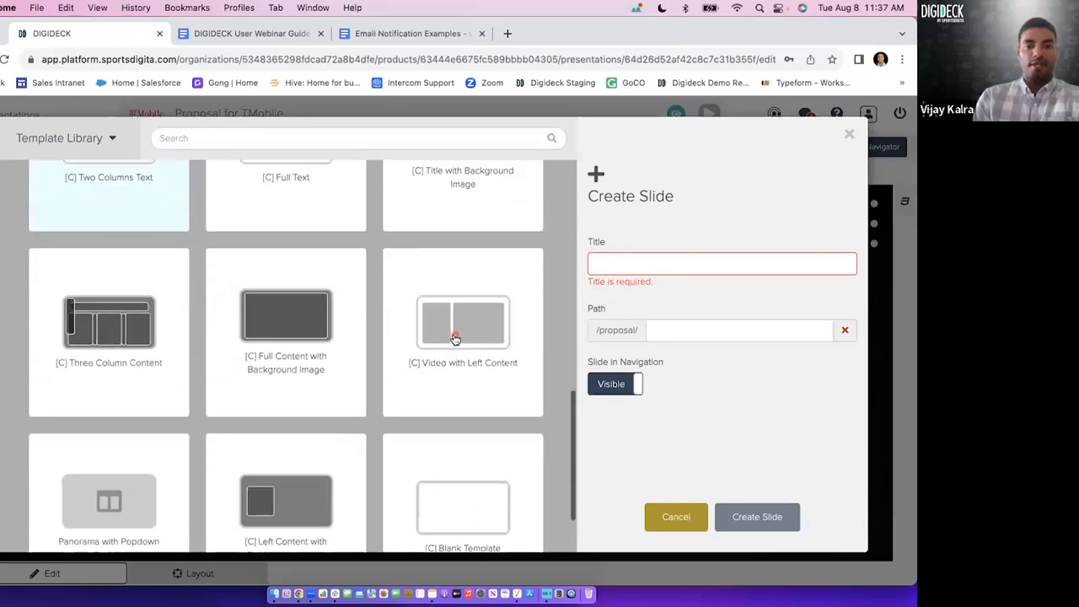
left_click(454, 337)
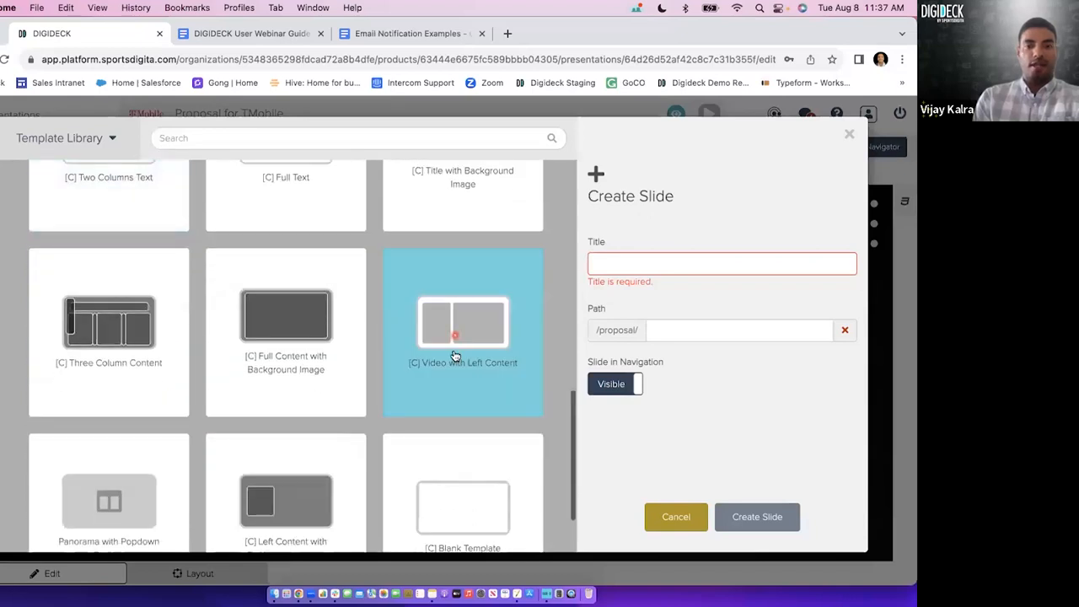
left_click(133, 384)
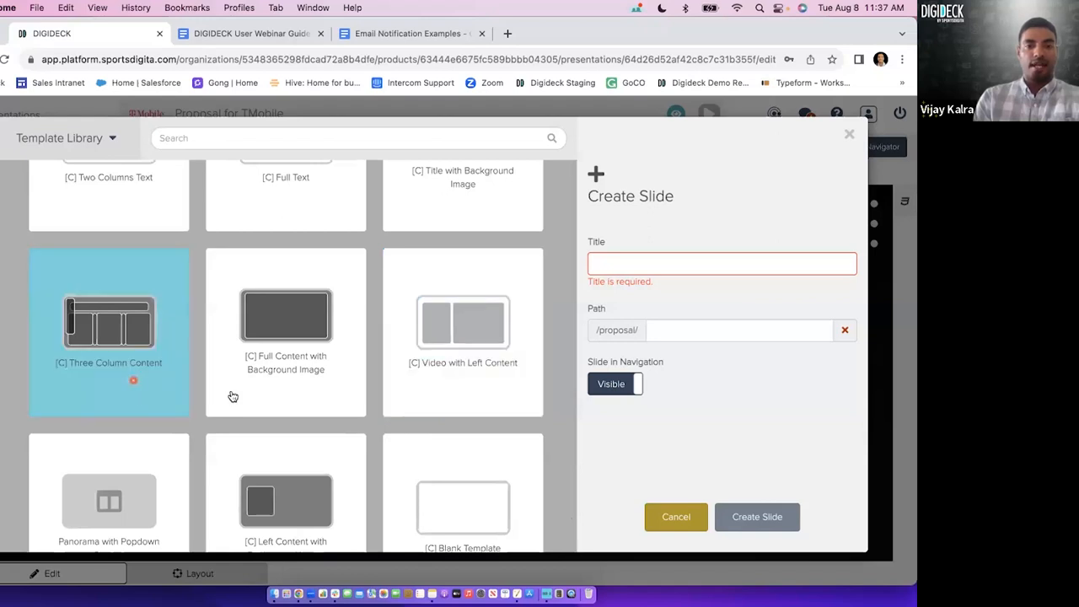
scroll(385, 430, "down", 3)
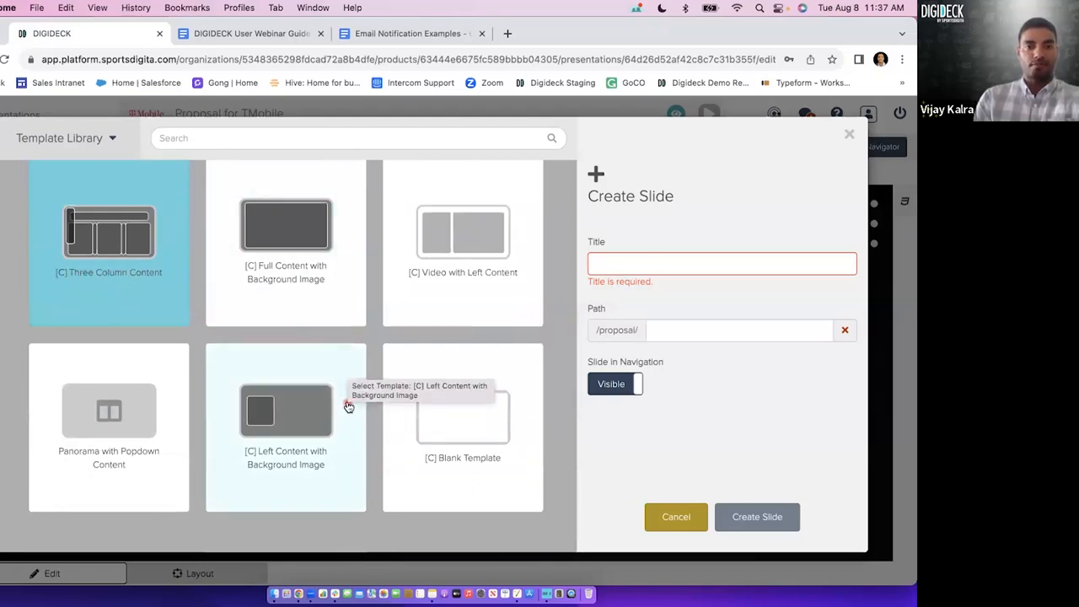
scroll(348, 406, "up", 2)
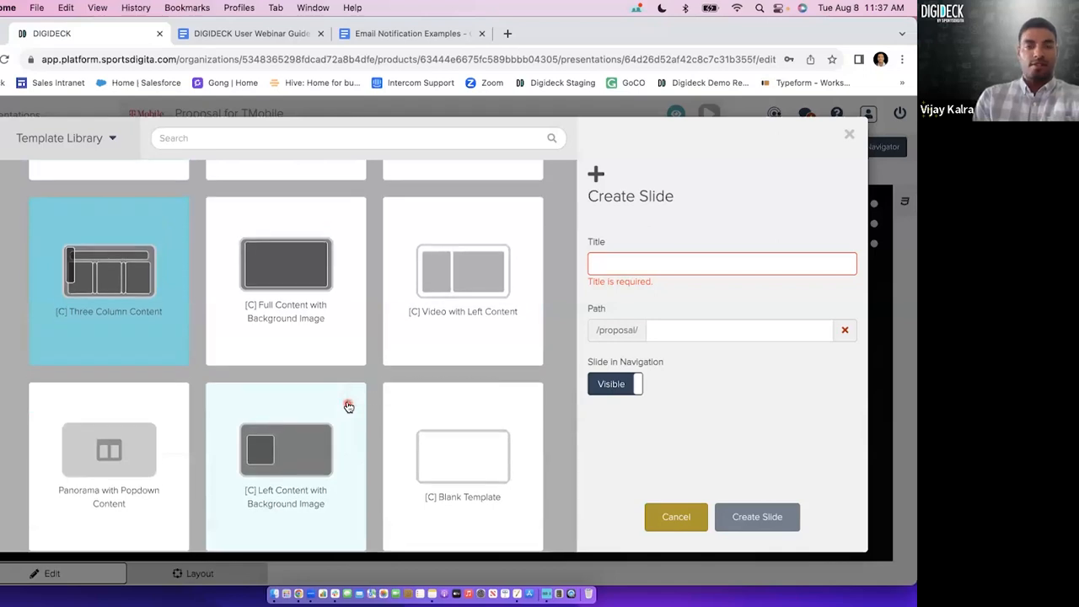
scroll(321, 360, "up", 5)
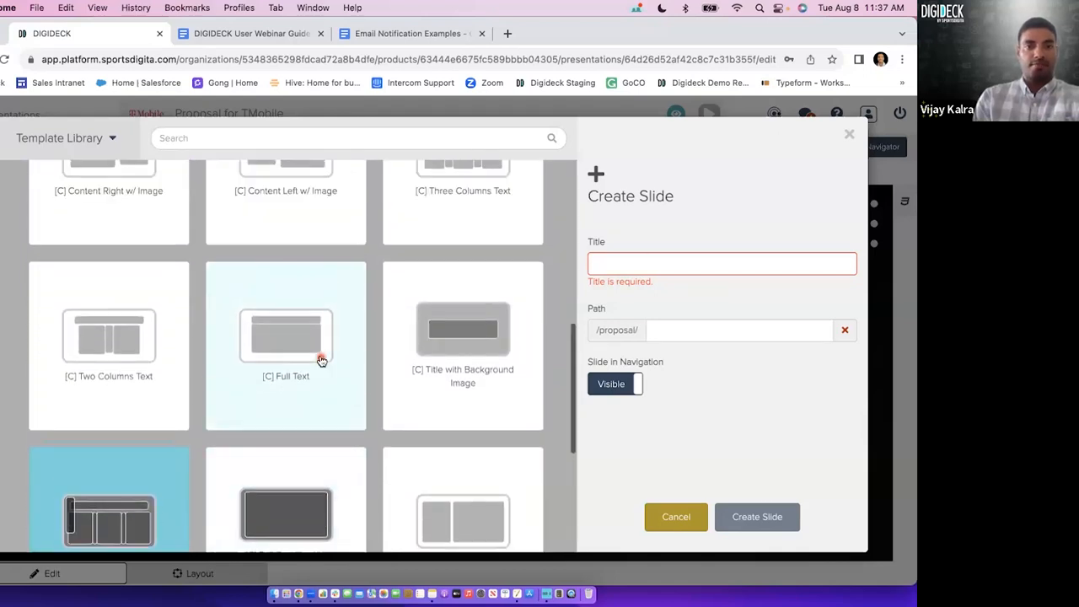
scroll(321, 360, "up", 4)
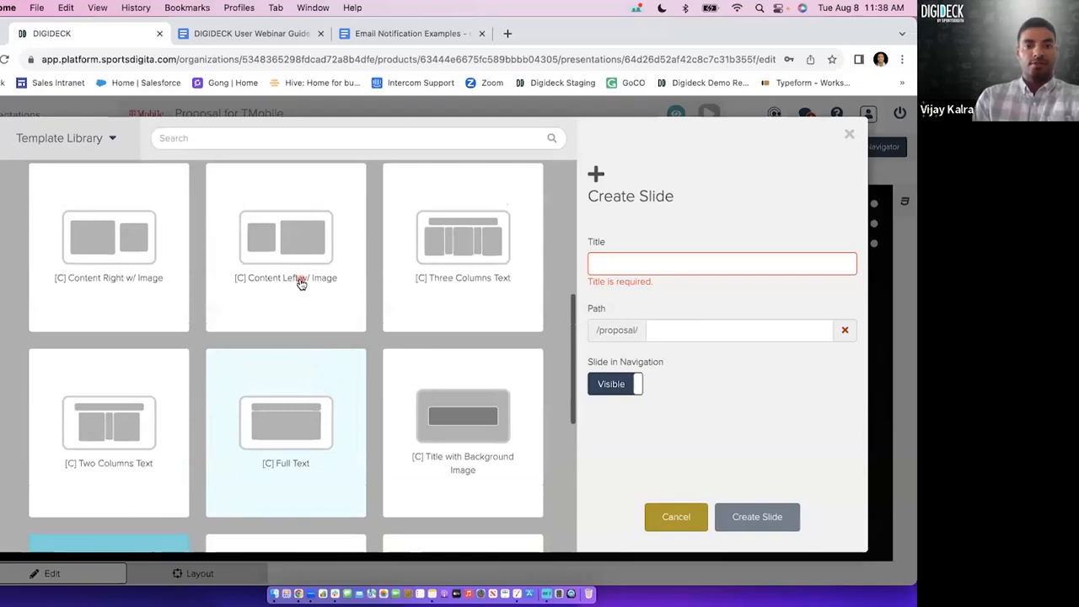
Create a slide titled Contact Me from the [C] Content Left w/ Image template.
left_click(301, 283)
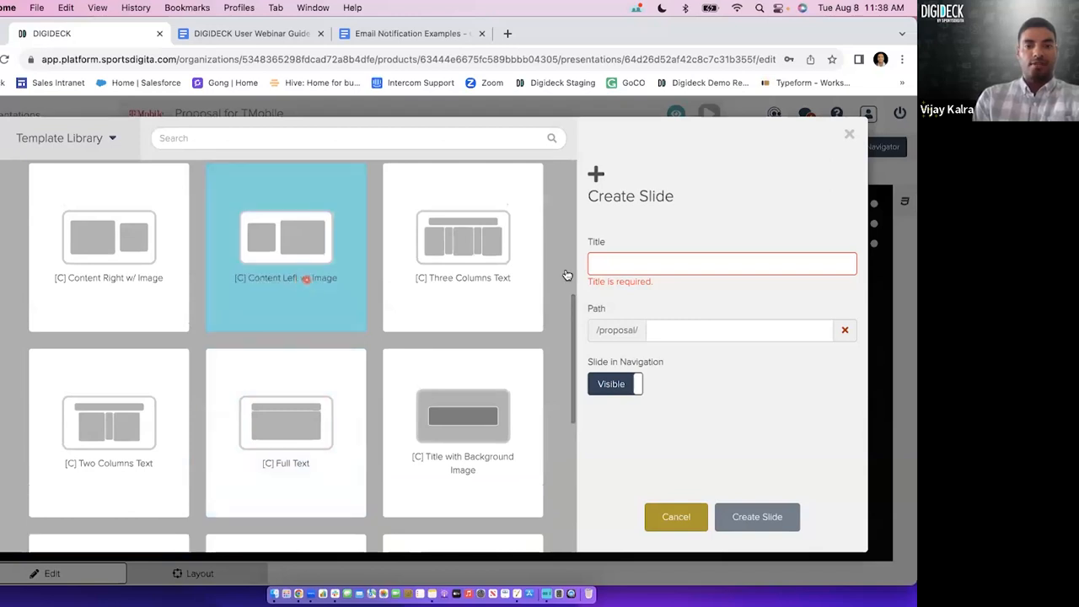
left_click(676, 268)
type("Contact me")
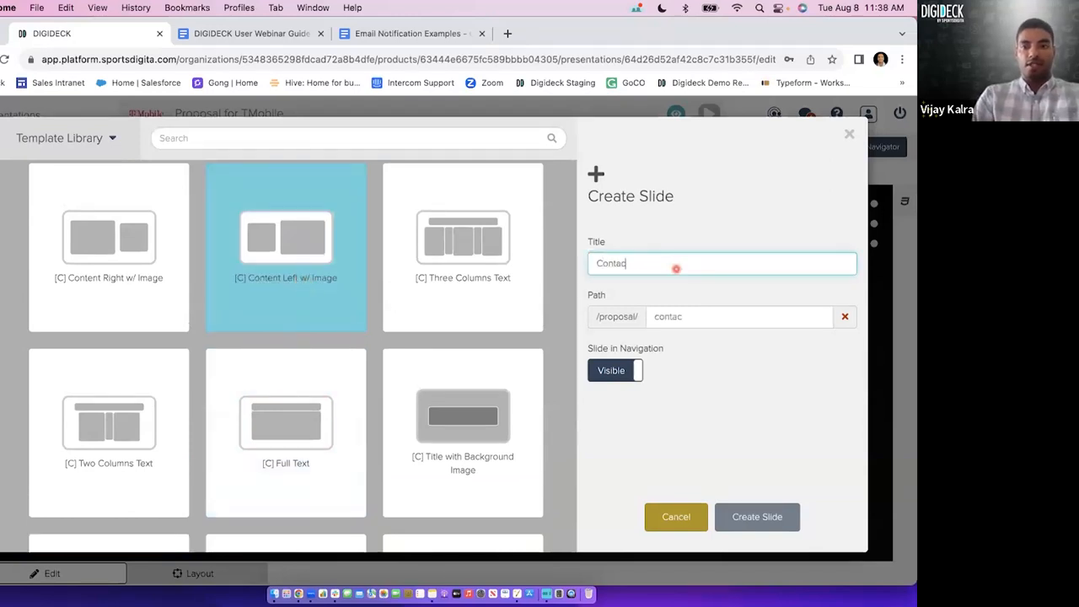
key("BackSpace")
key("BackSpace")
type("Me")
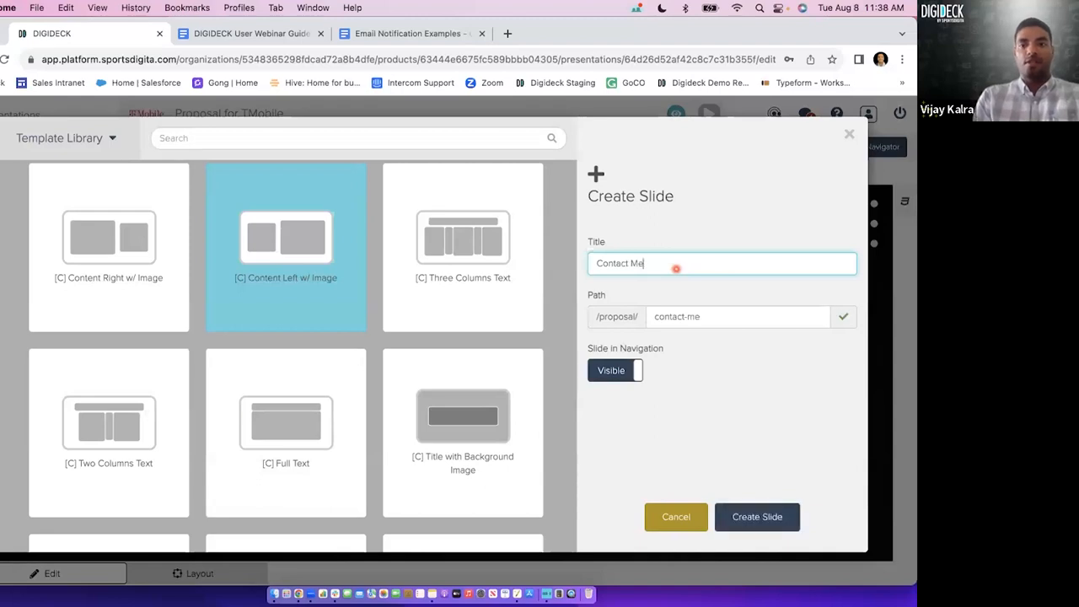
left_click(749, 514)
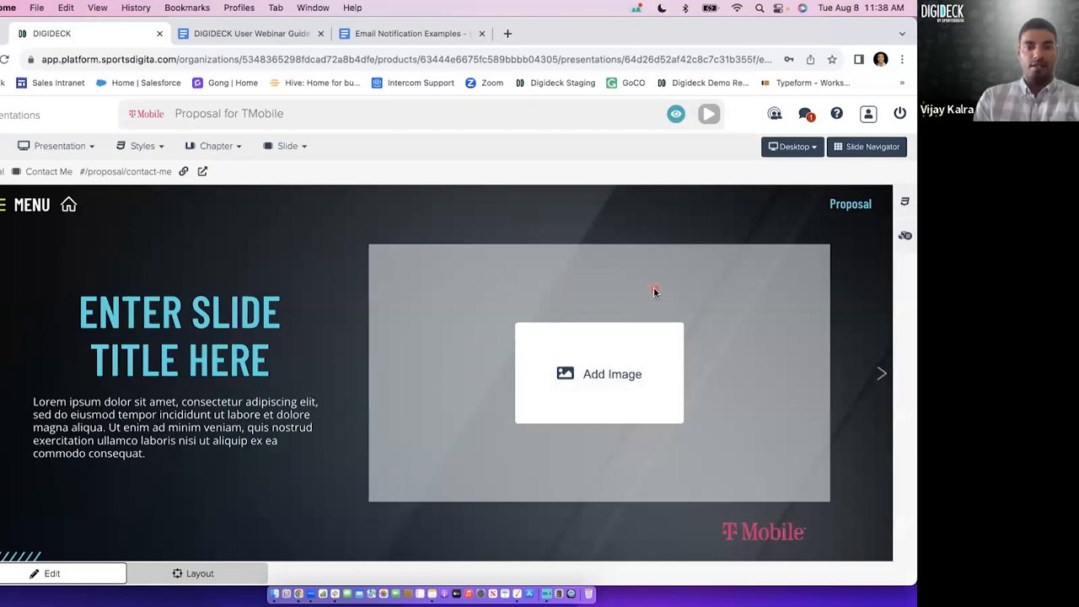
Fill the Contact Me slide's image placeholder with the headshot from the image library and save the slide.
left_click(628, 380)
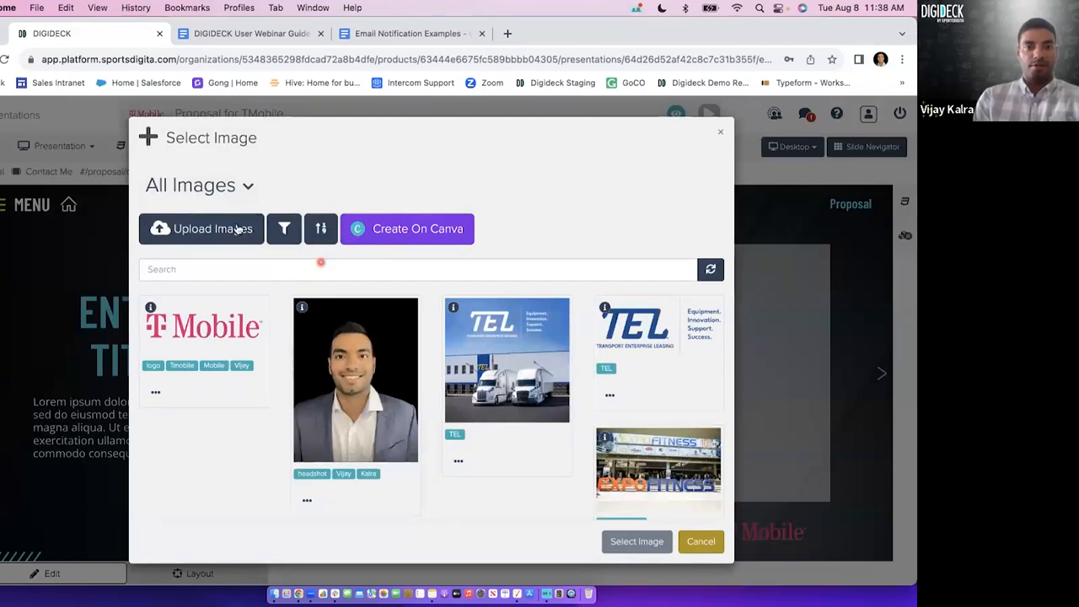
left_click(415, 413)
left_click(636, 542)
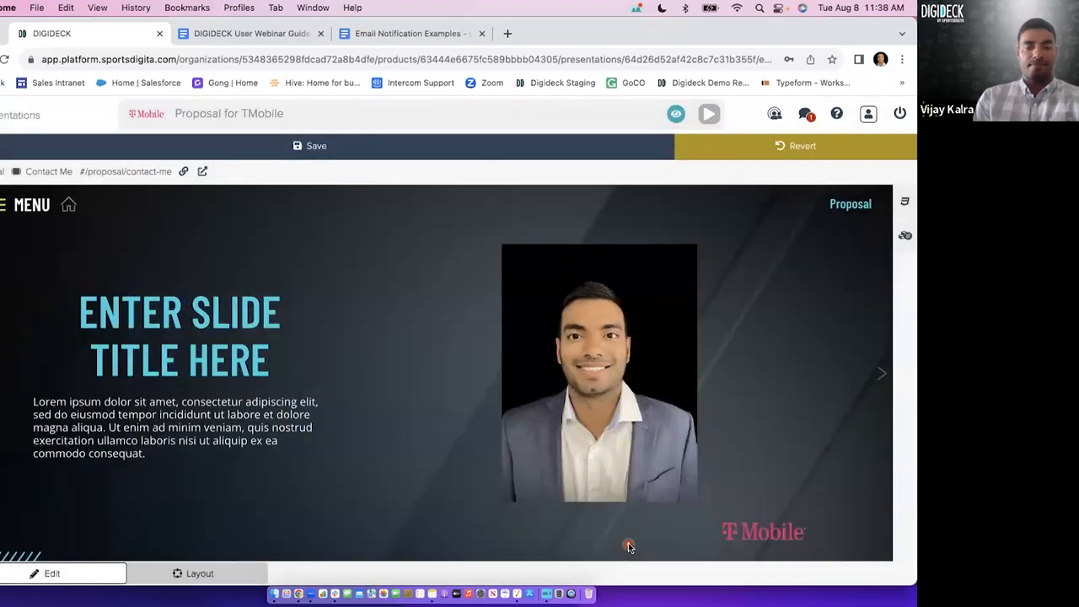
left_click(334, 148)
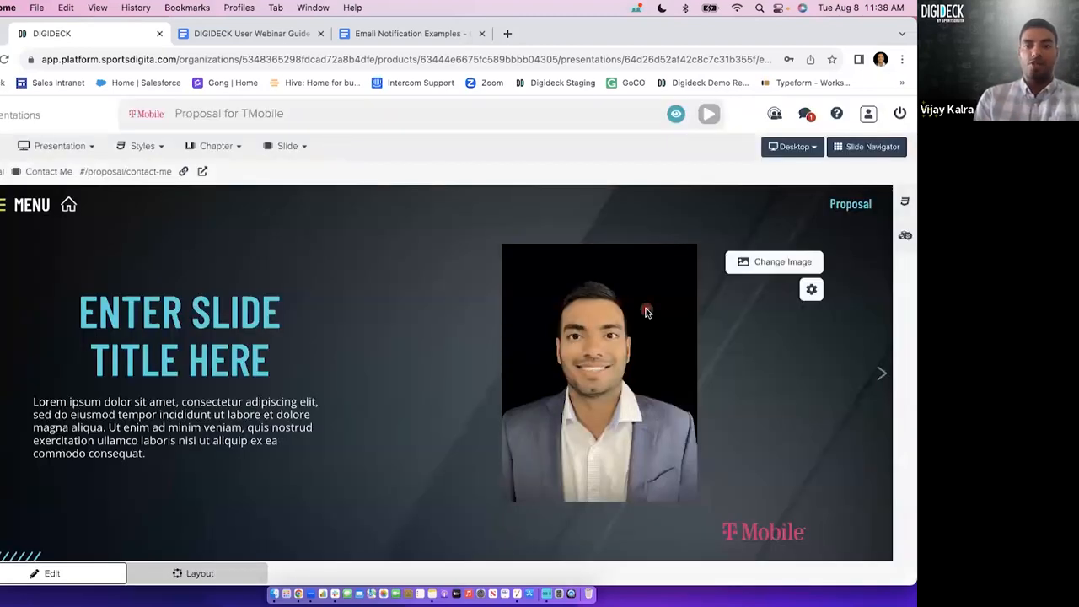
left_click(763, 271)
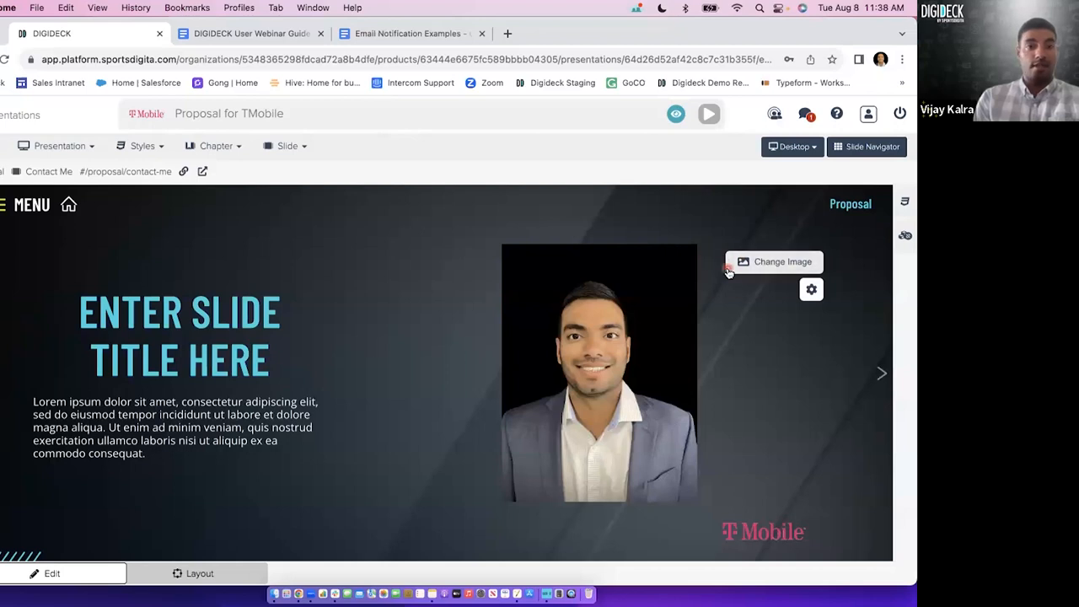
left_click(760, 265)
left_click(761, 265)
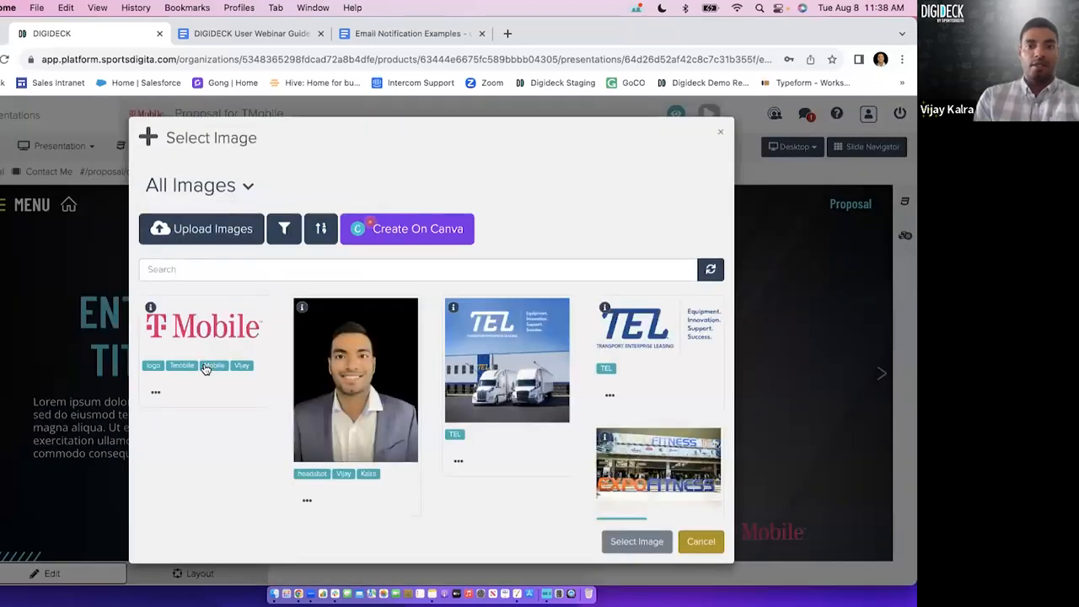
left_click(698, 544)
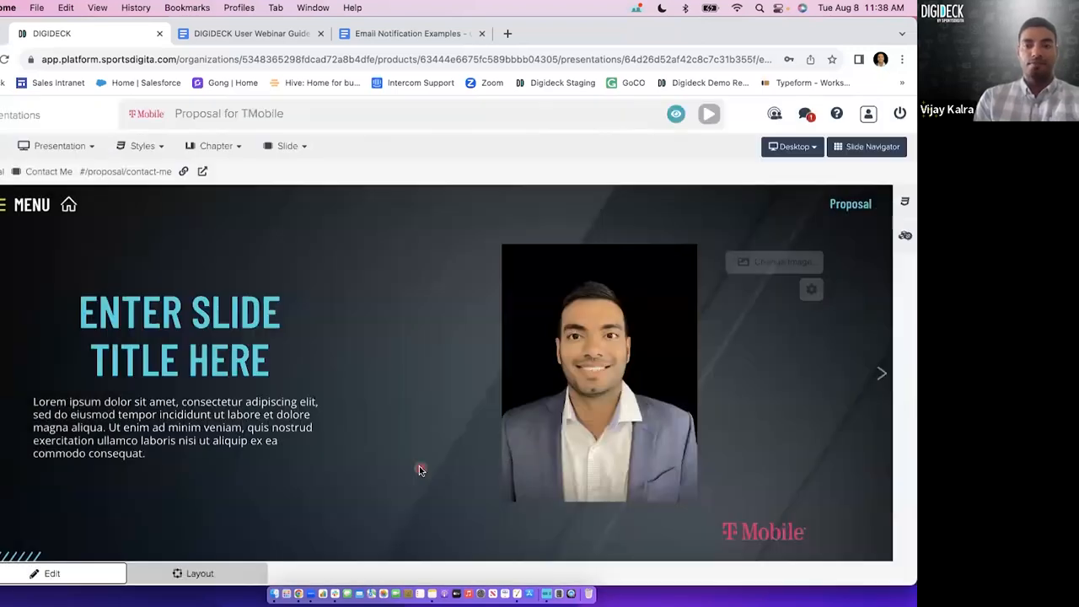
Replace the slide's placeholder title with CONTACT followed by the presenter's first name.
left_click(162, 377)
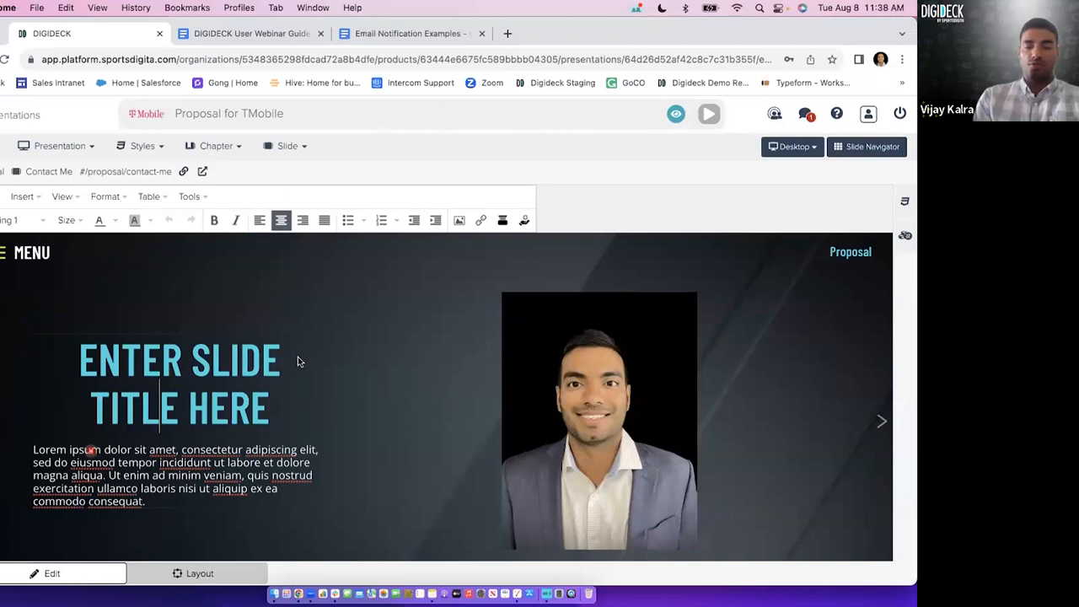
left_click(606, 216)
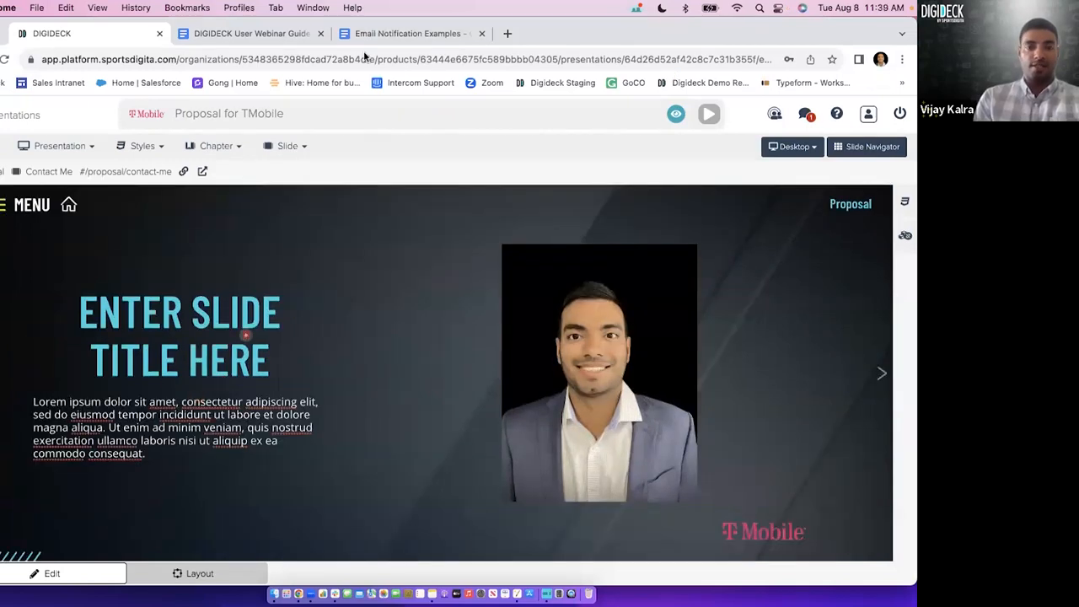
left_click(276, 222)
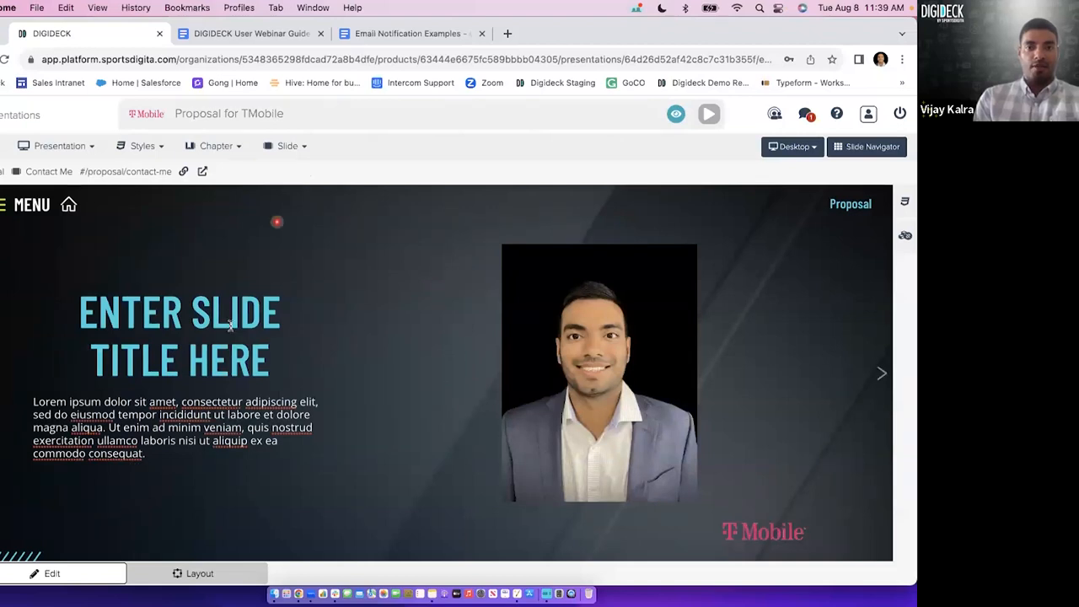
left_click(230, 326)
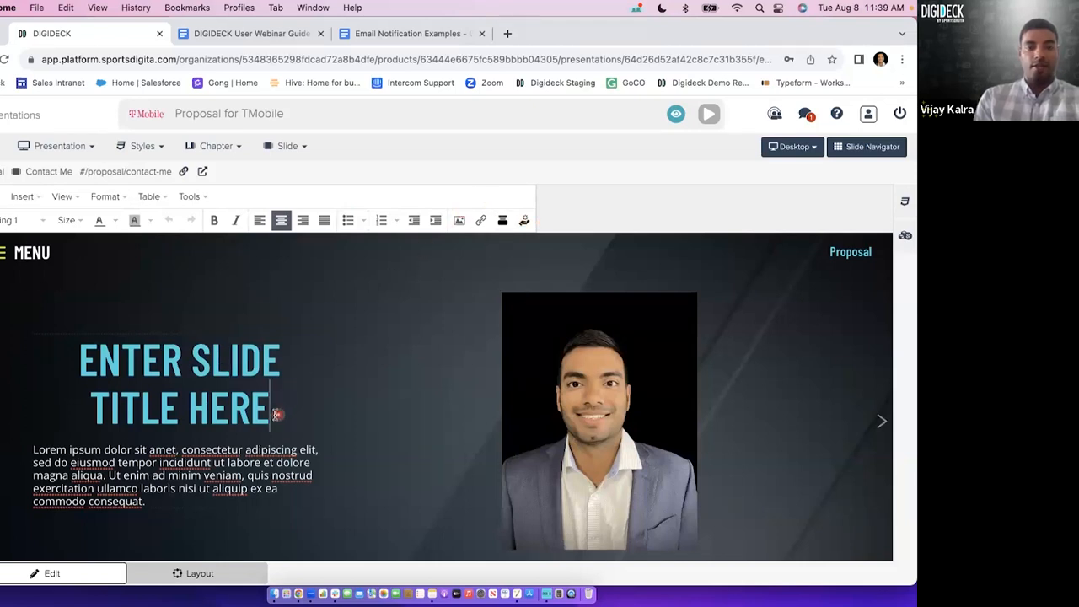
left_click(140, 363, "shift")
key("BackSpace")
key("BackSpace")
key("BackSpace")
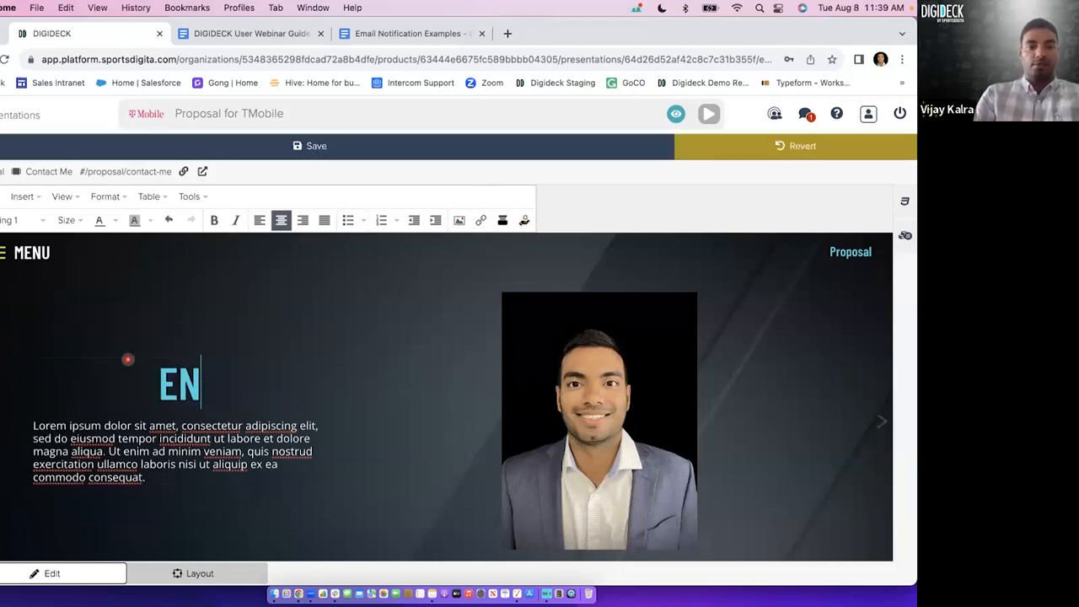
type("CONTA")
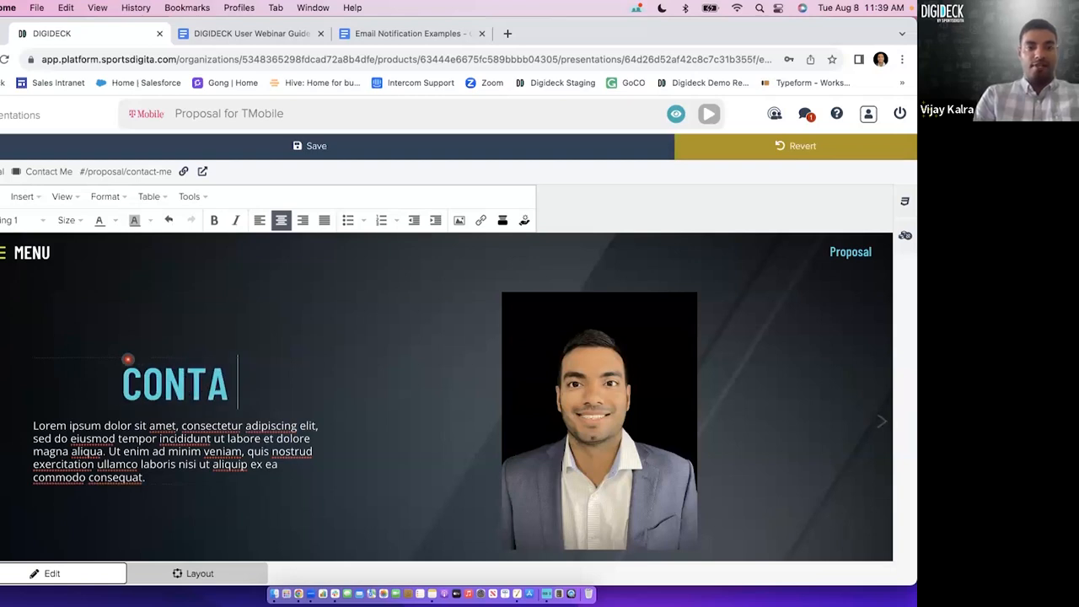
type("CT VIJAY")
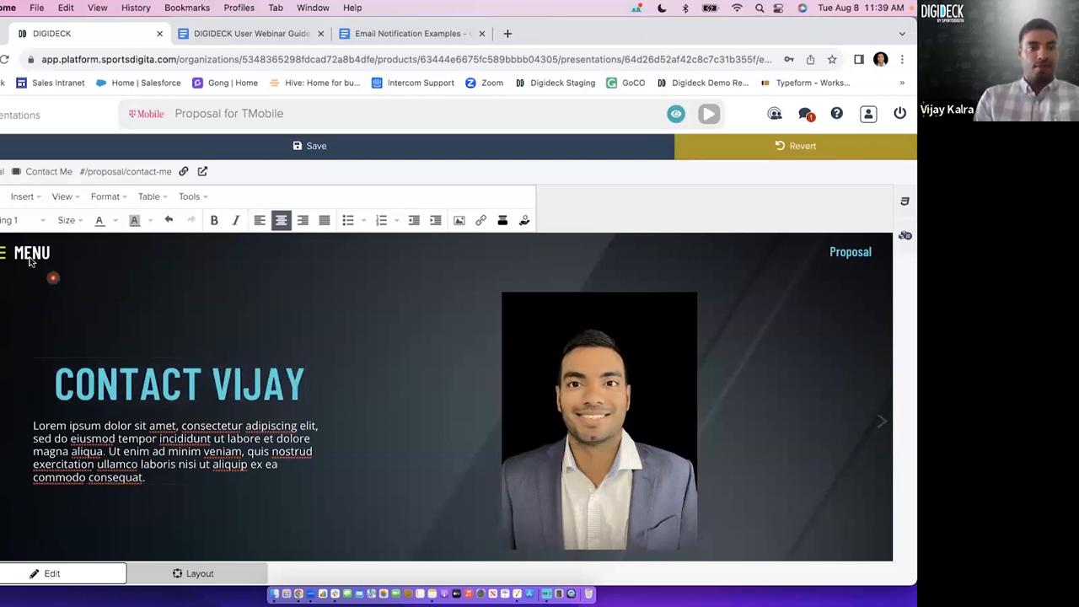
Apply the Heading 2 style to the whole slide title, followed by the Paragraph style.
triple_click(110, 371)
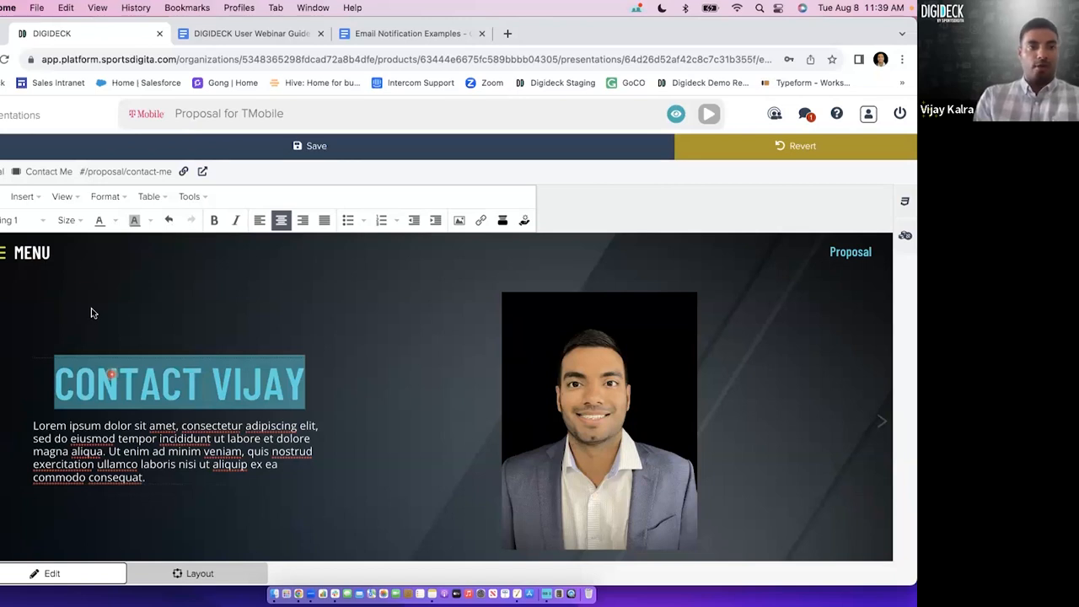
left_click(38, 224)
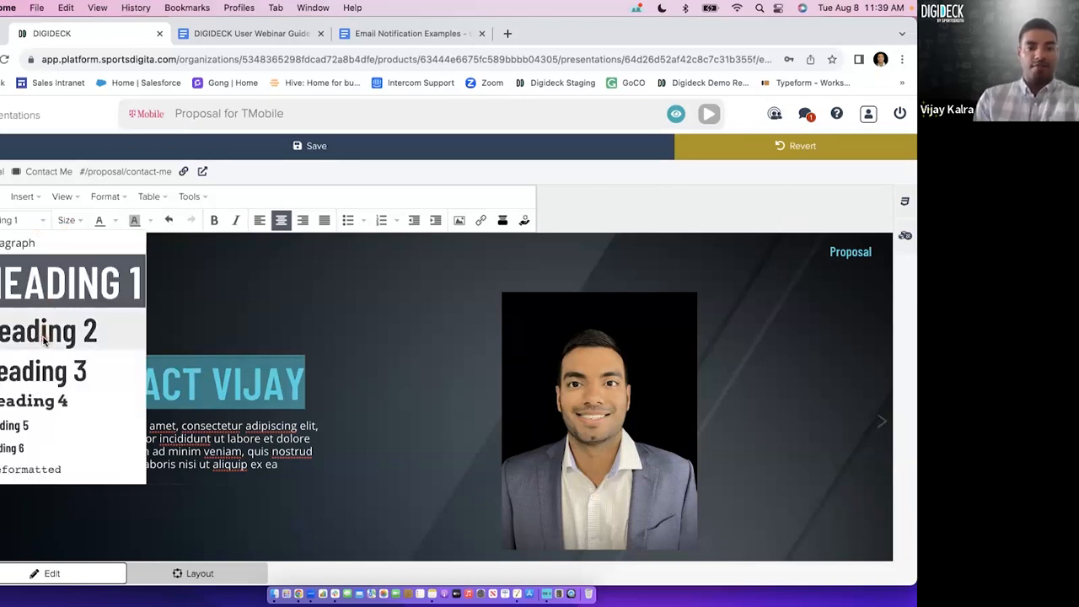
left_click(44, 340)
left_click(13, 220)
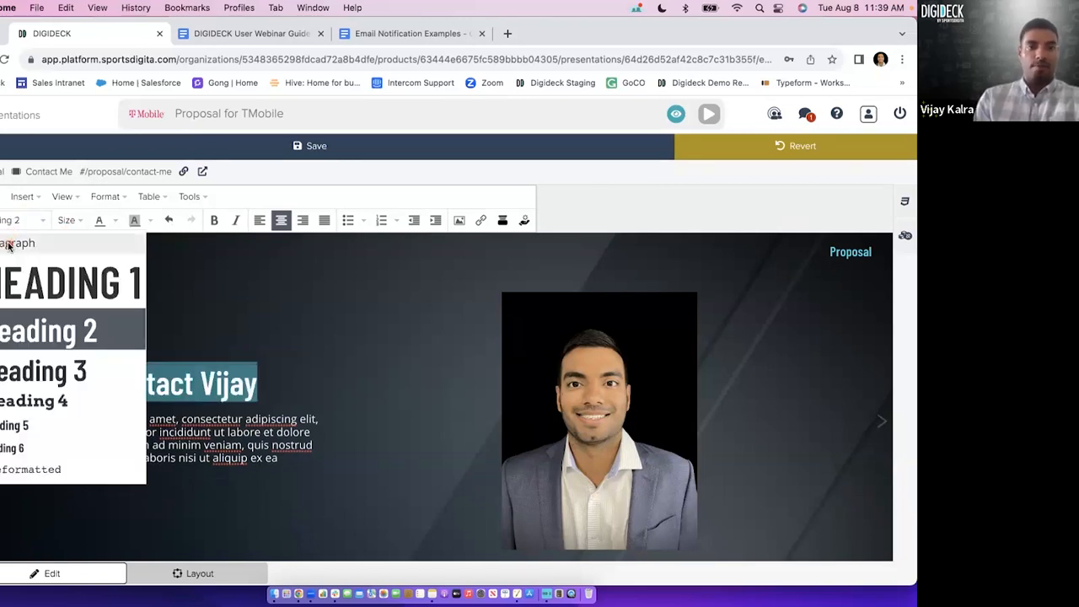
left_click(10, 244)
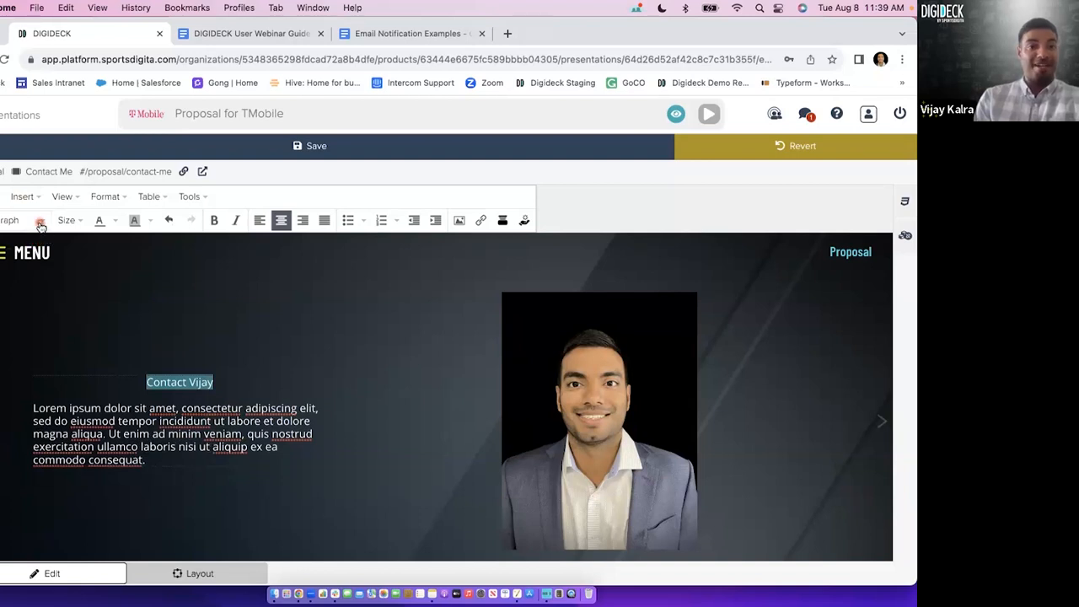
Restyle the slide title through Heading 3 and Heading 2, finish with Heading 1, and save the slide.
left_click(40, 223)
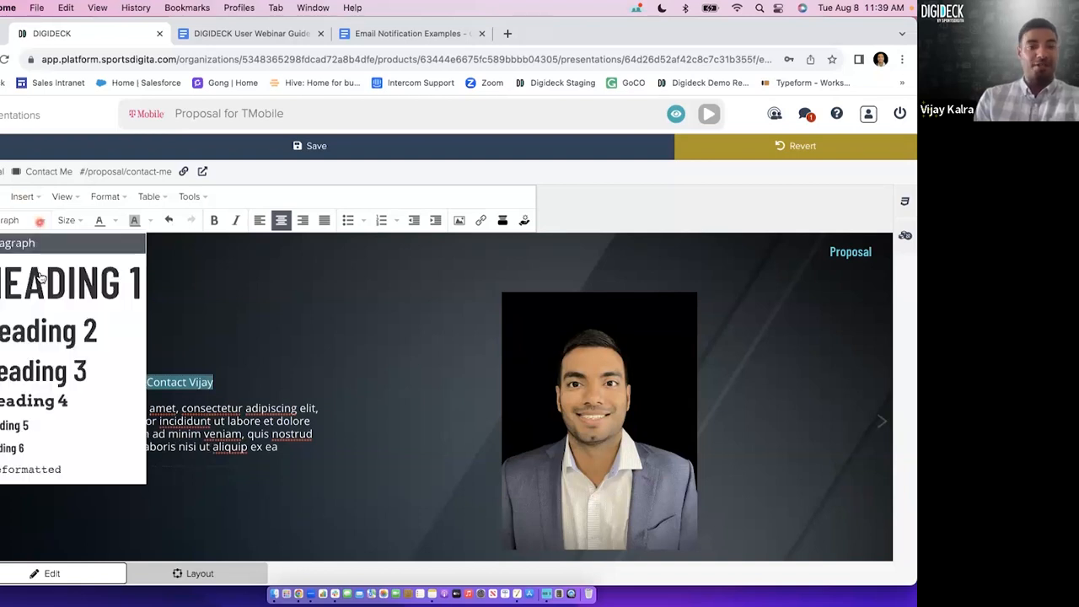
left_click(46, 364)
left_click(40, 219)
left_click(36, 329)
left_click(37, 220)
left_click(31, 278)
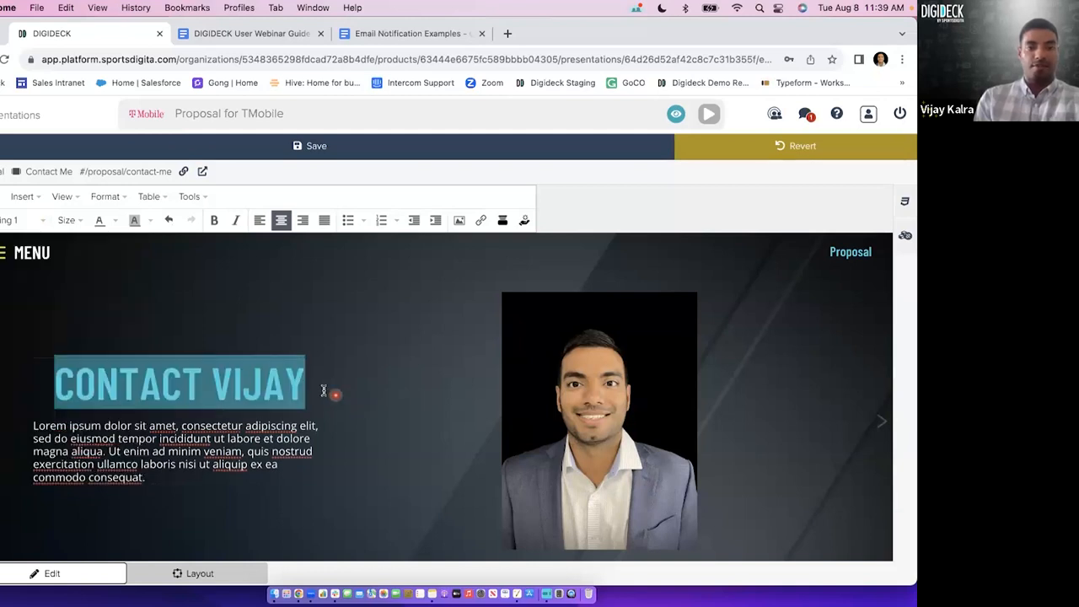
left_click(322, 391)
left_click(272, 147)
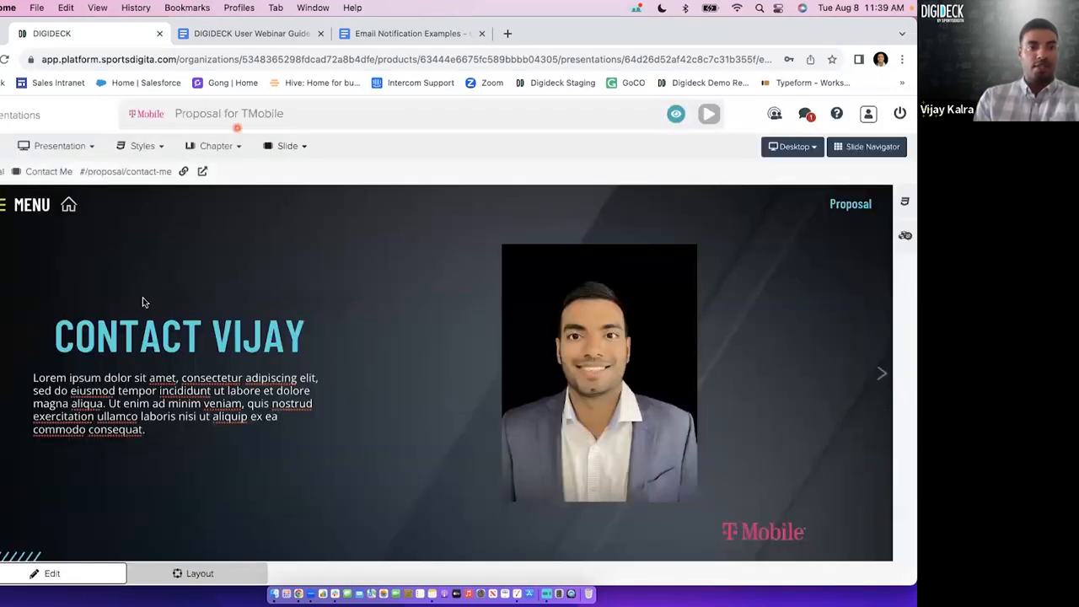
Replace the placeholder paragraph under the title with 'Click to view my LinkedIn profile.'.
left_click(208, 347)
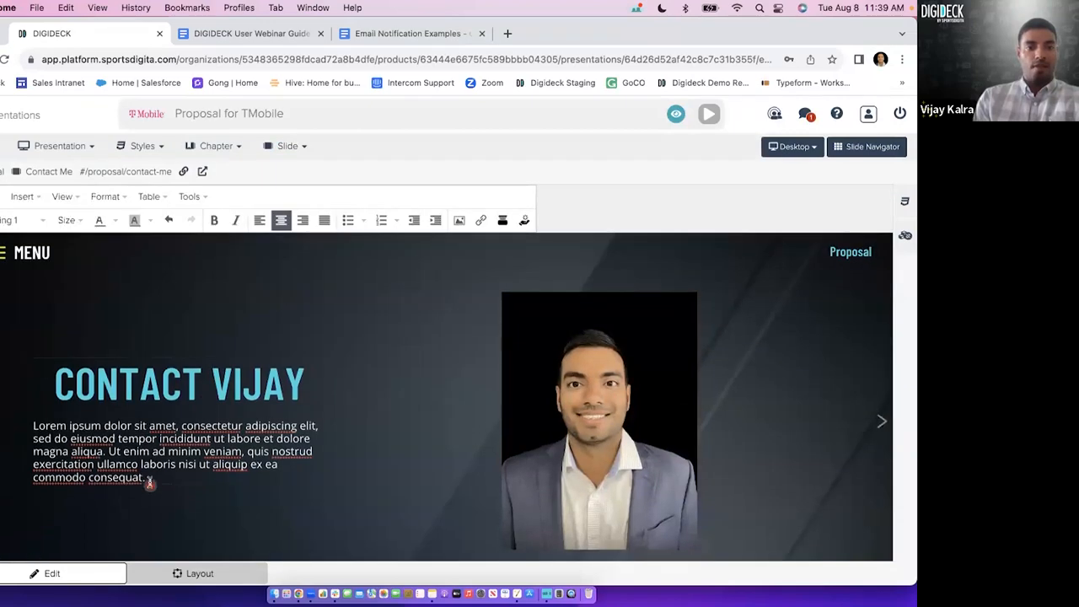
left_click_drag(148, 478, 53, 428)
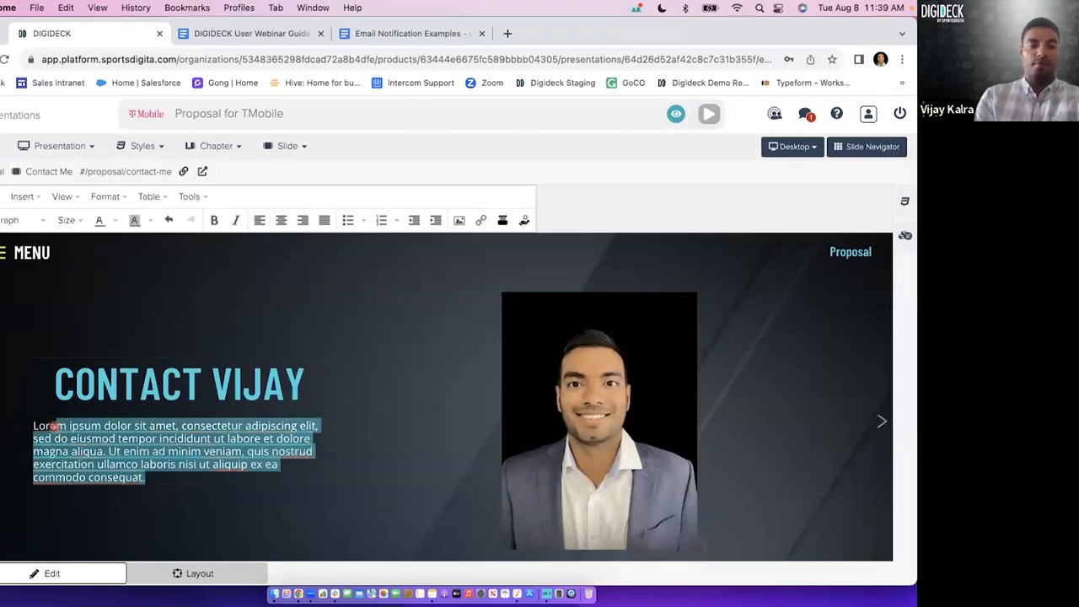
type("Lore")
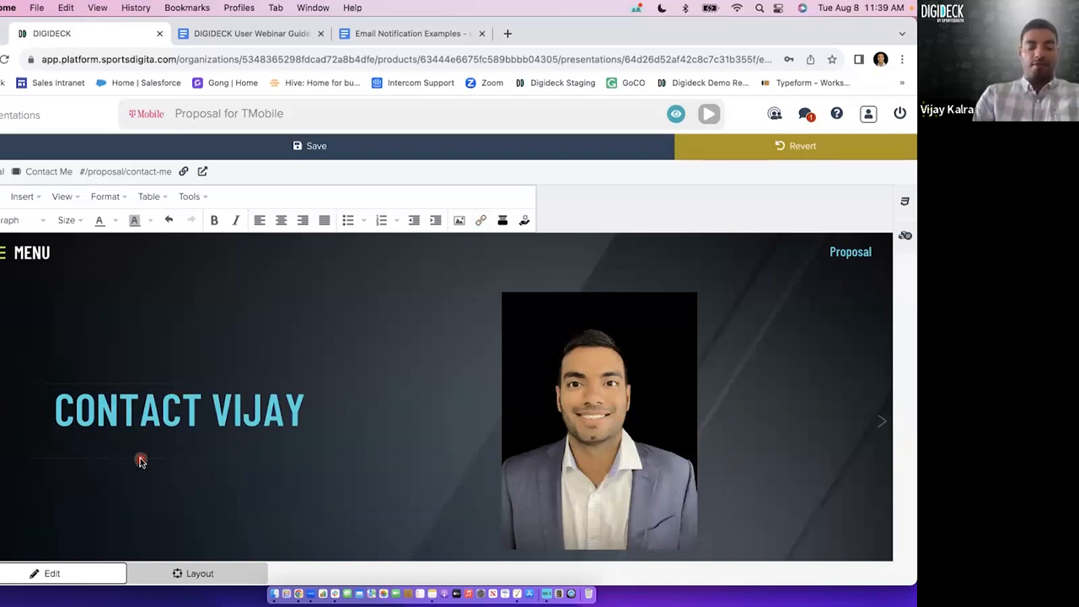
type("ick to view my LinkedIn profile.")
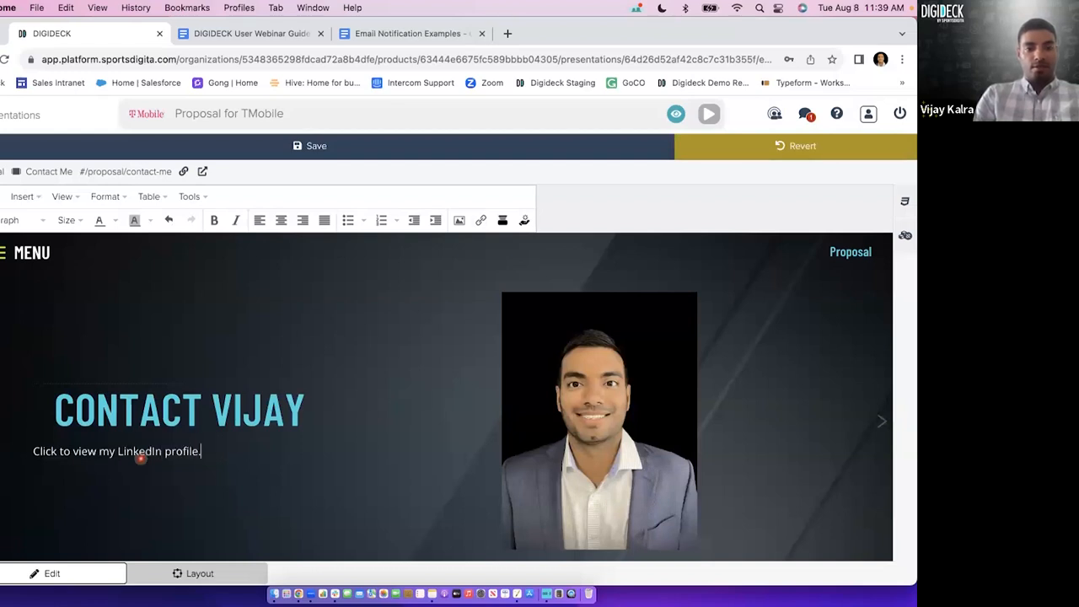
double_click(85, 451)
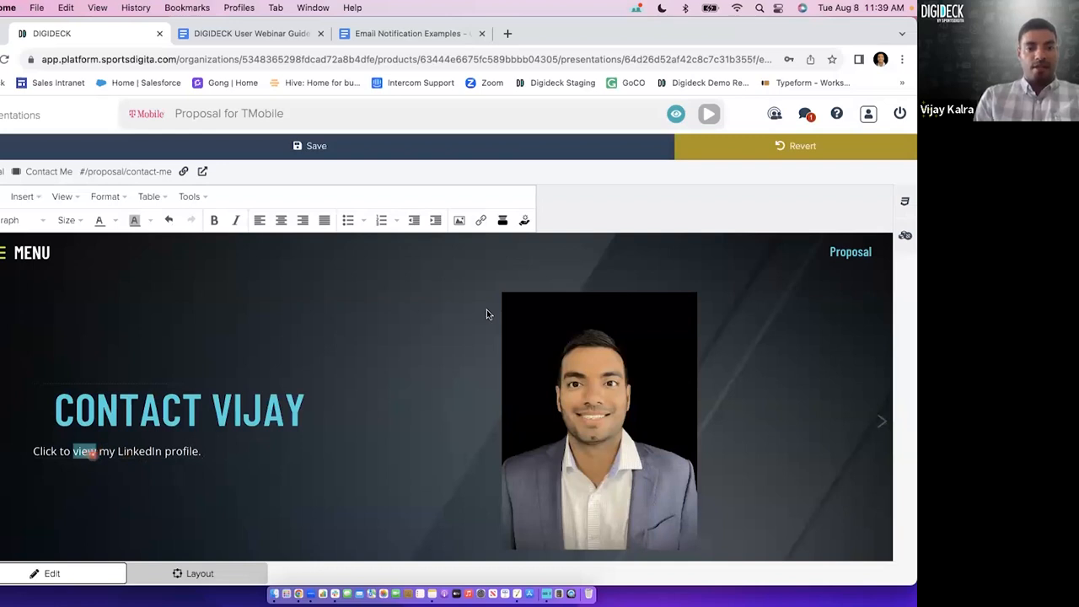
left_click(481, 221)
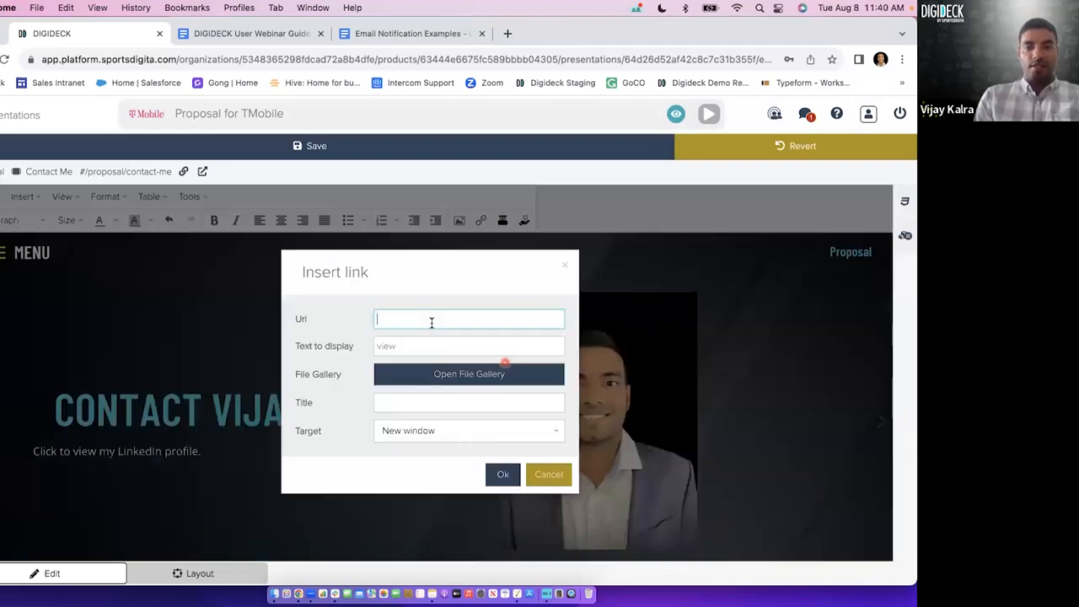
type("www")
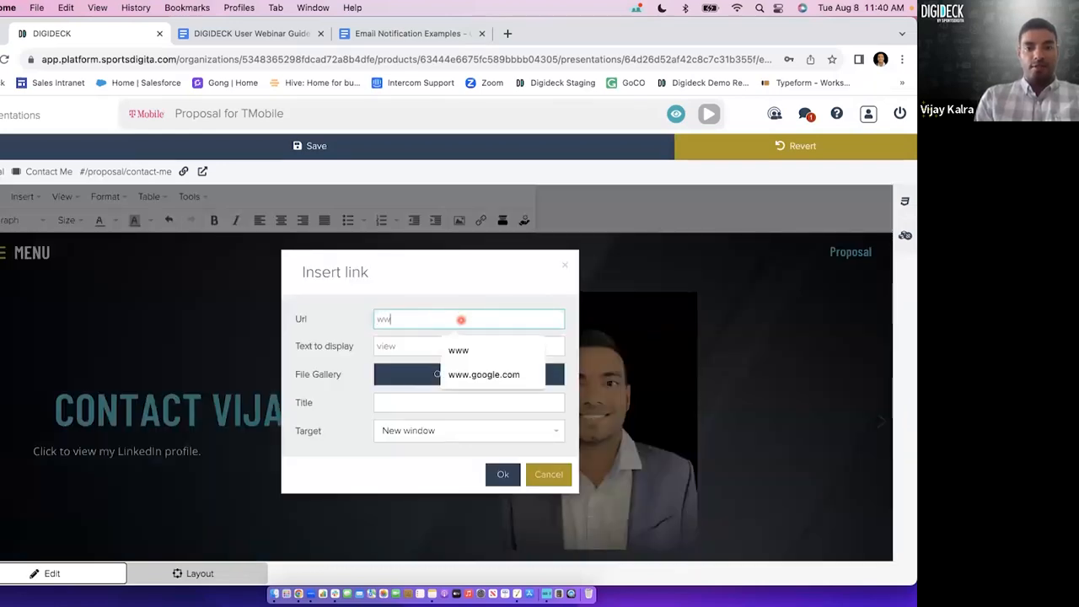
left_click(482, 380)
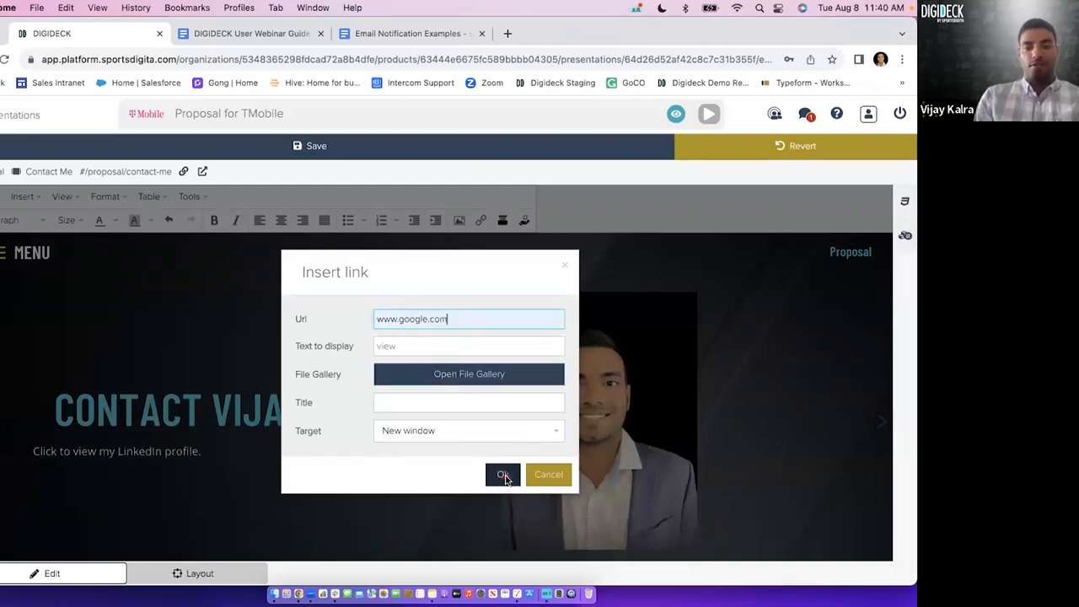
left_click(504, 477)
left_click(536, 388)
left_click(246, 430)
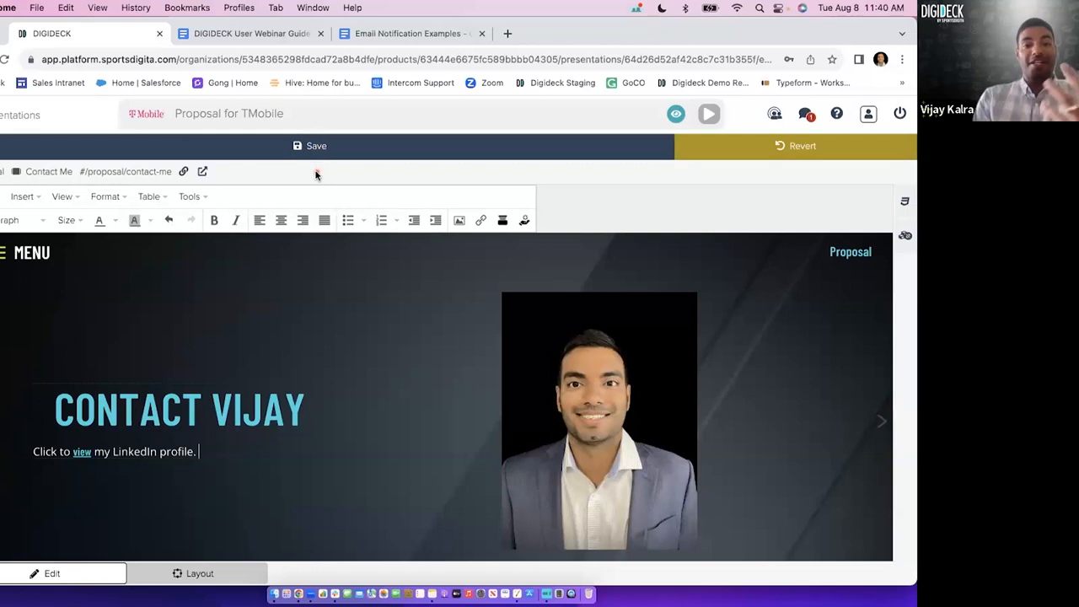
left_click(89, 455)
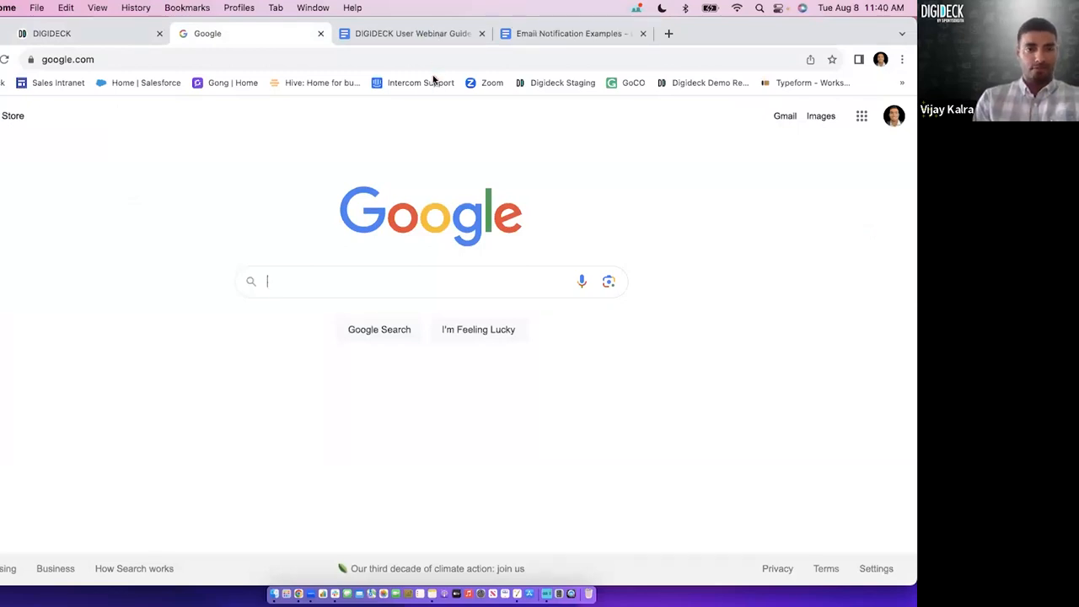
left_click(320, 34)
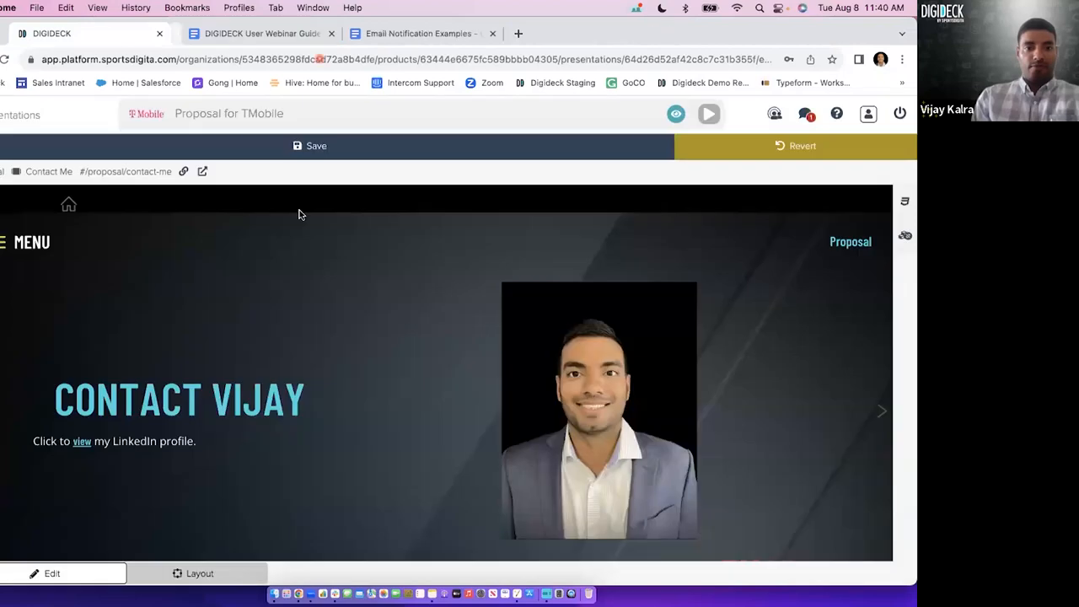
Add a second line below the LinkedIn sentence reading 'Click to download more info about our company.'.
left_click(208, 414)
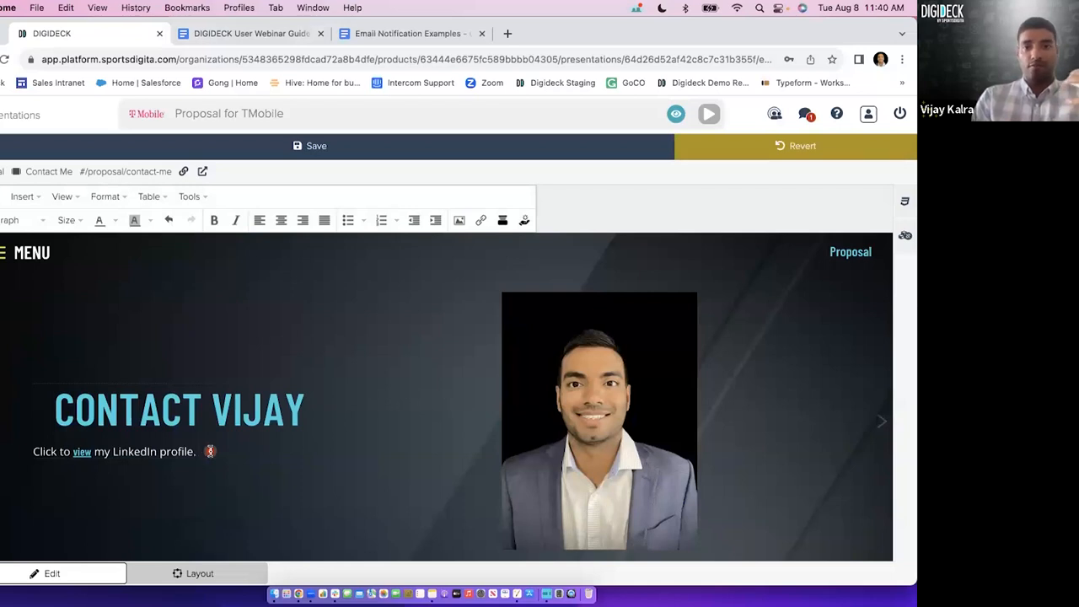
key("Return")
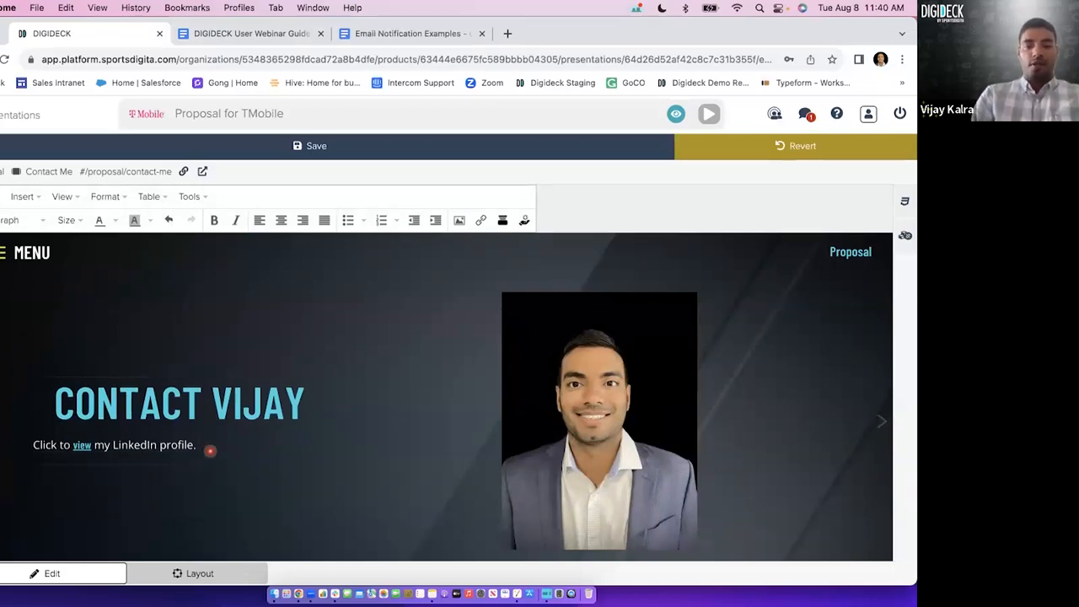
type("Click to download more info about")
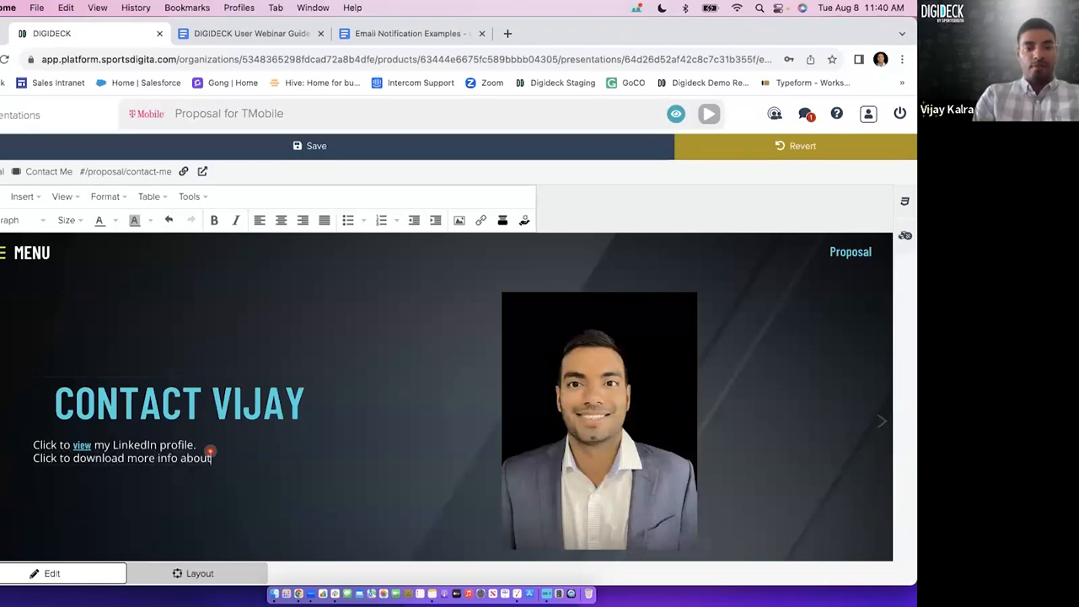
type(" our compoa")
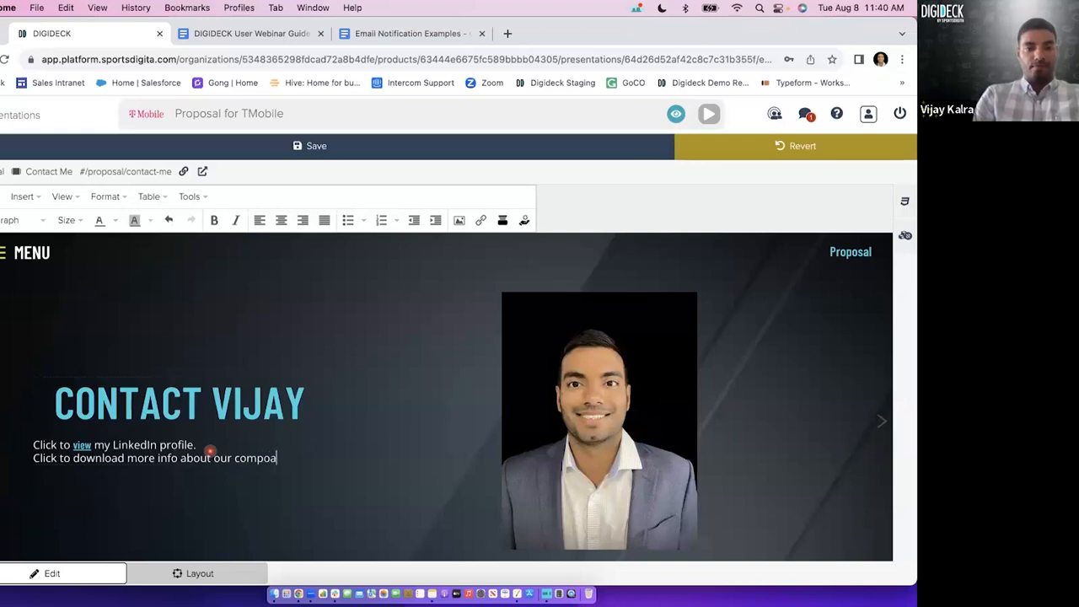
key("BackSpace")
key("BackSpace")
type("any.")
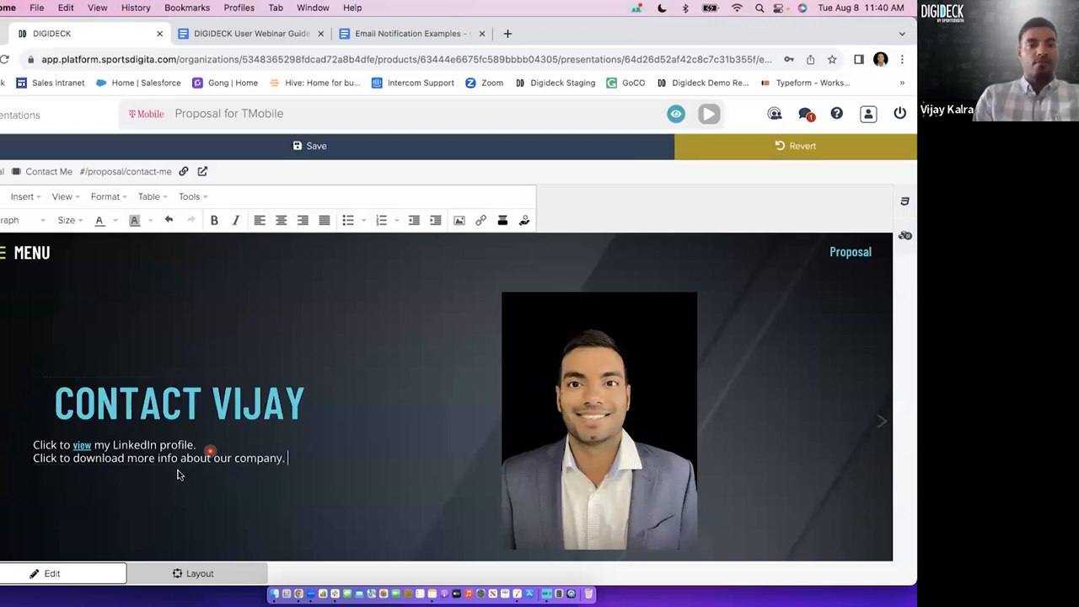
Link the word 'download' to the Training Guide PDF from the file gallery, opening in a new window.
double_click(116, 461)
left_click(481, 220)
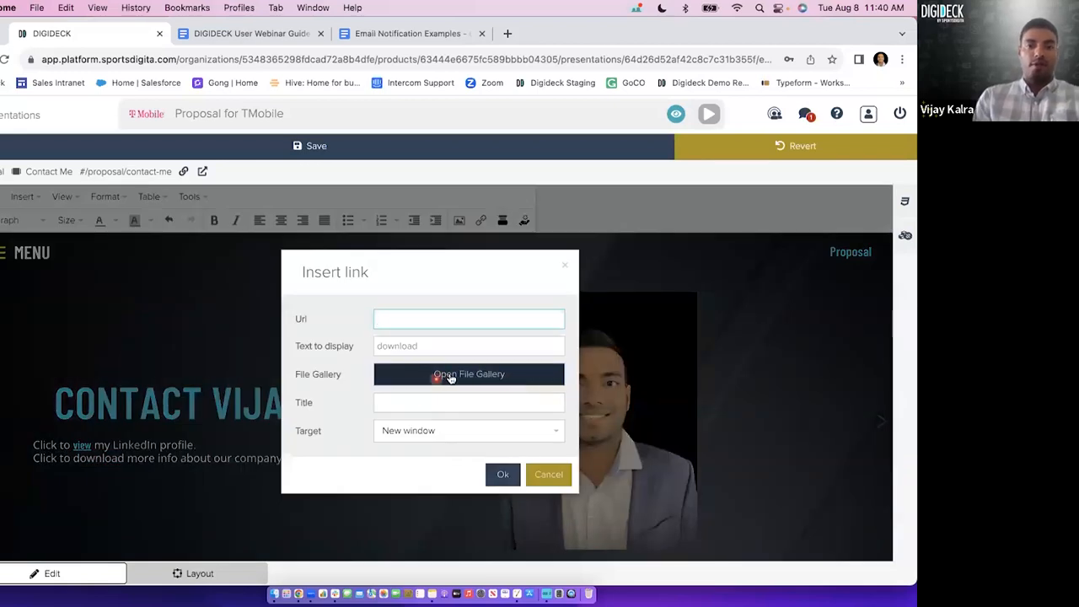
left_click(457, 377)
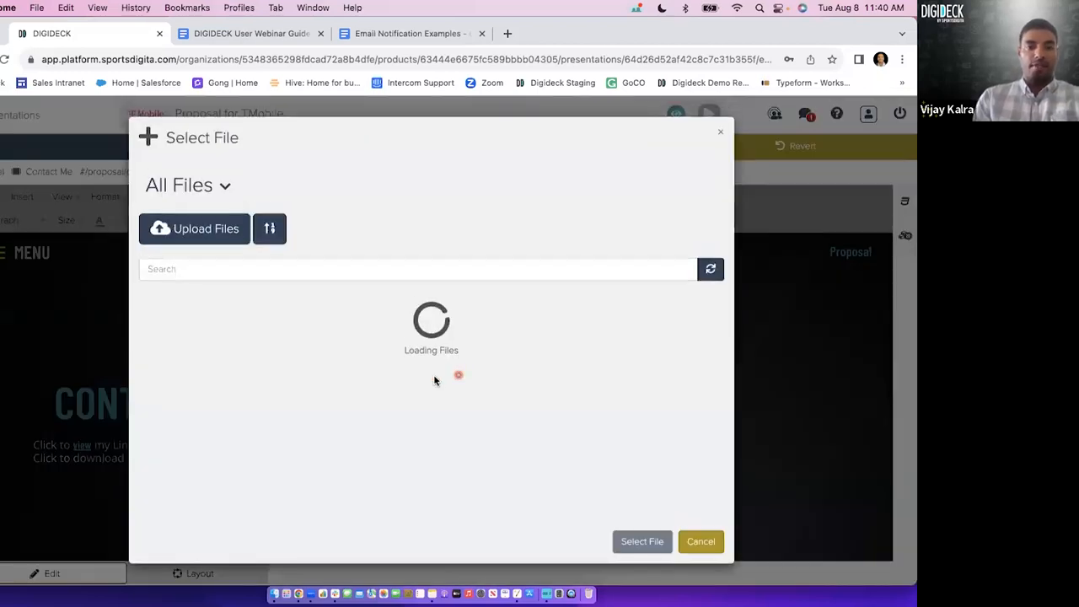
left_click(390, 386)
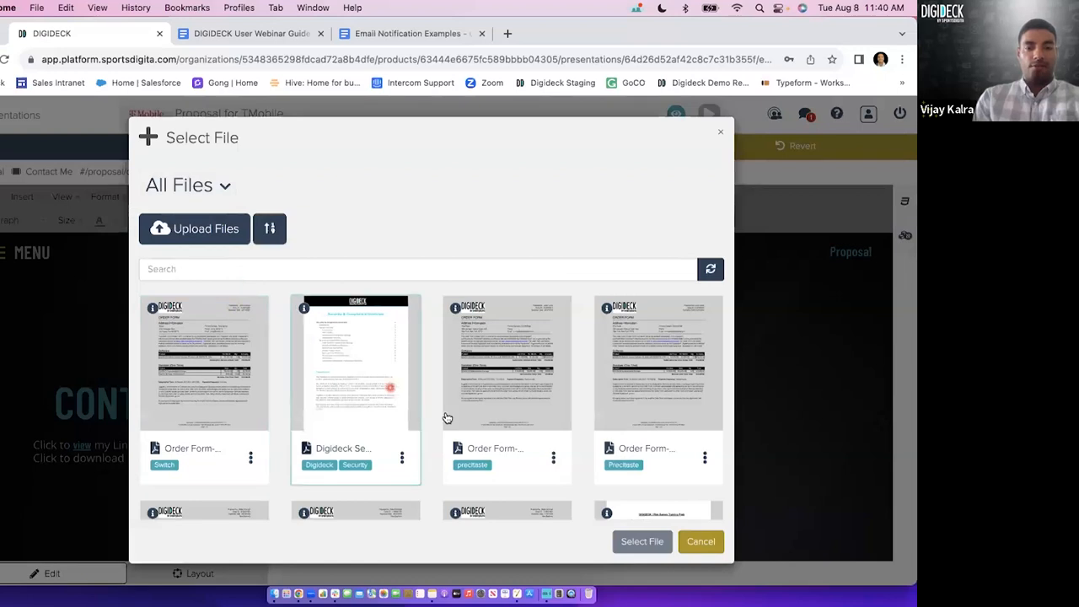
scroll(447, 418, "down", 10)
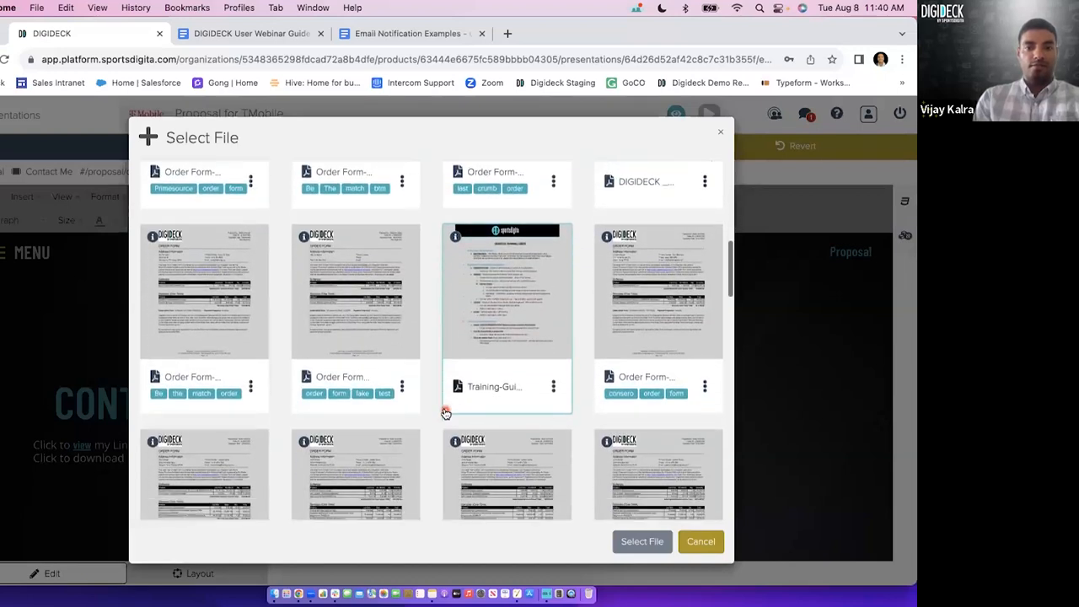
double_click(474, 337)
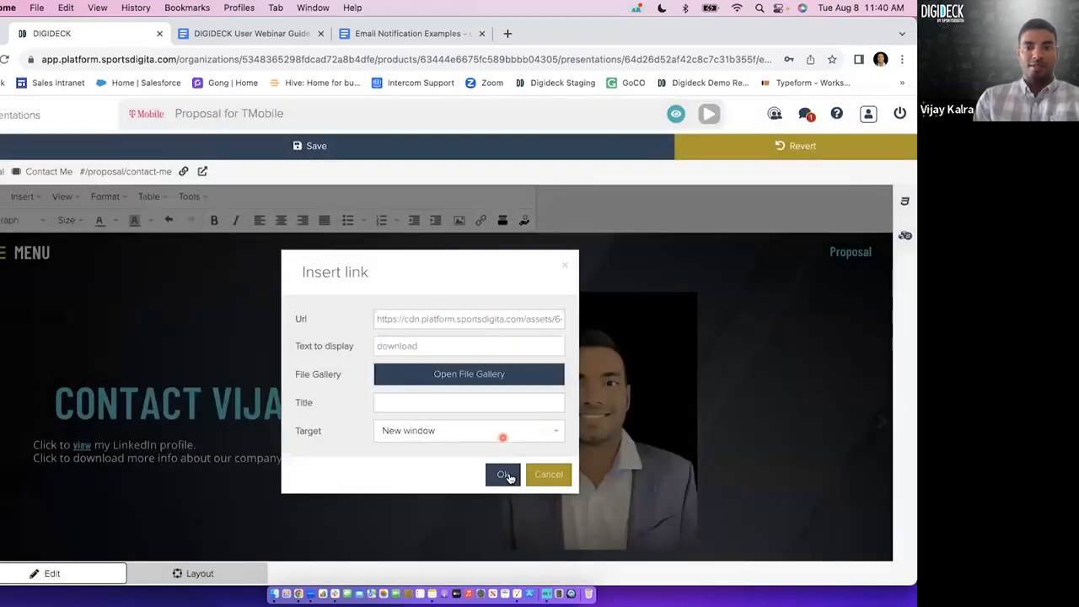
left_click(504, 475)
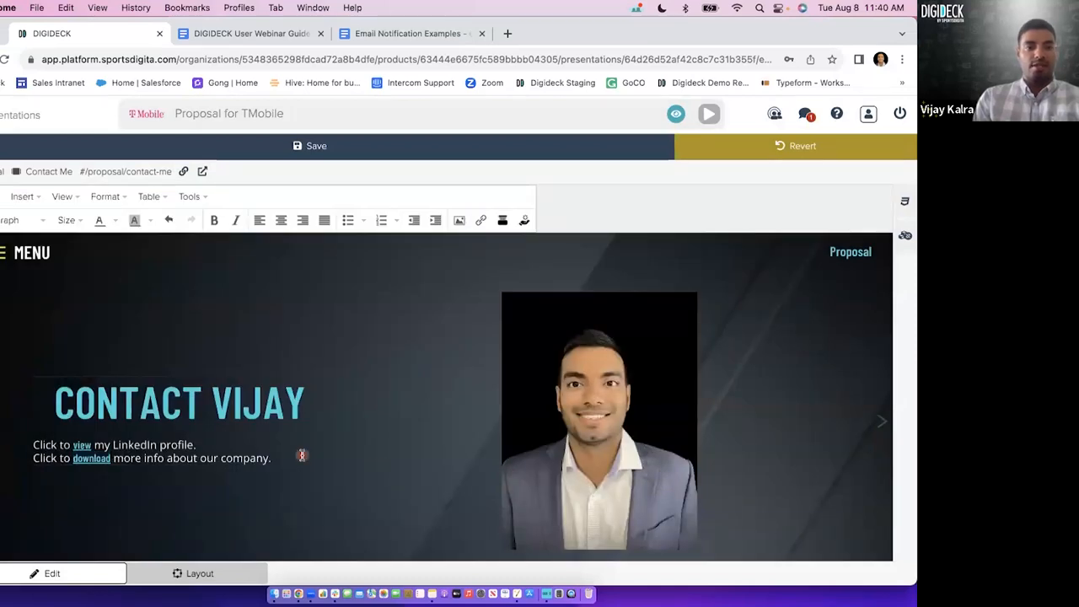
Test the download link by looking through the Digideck Training Guide PDF, and close it.
left_click(91, 458, "super")
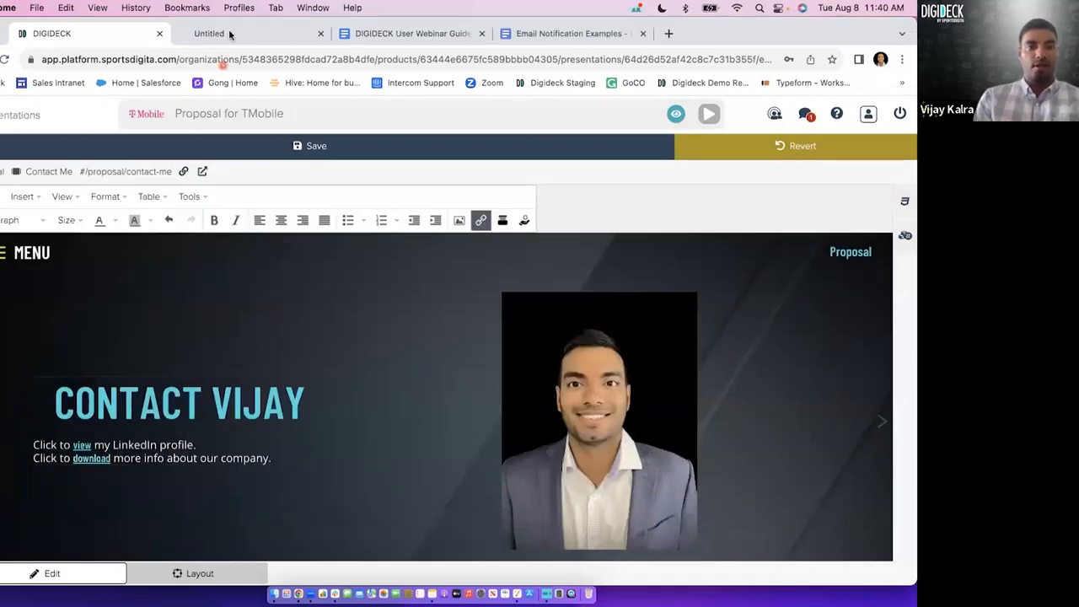
left_click(230, 34)
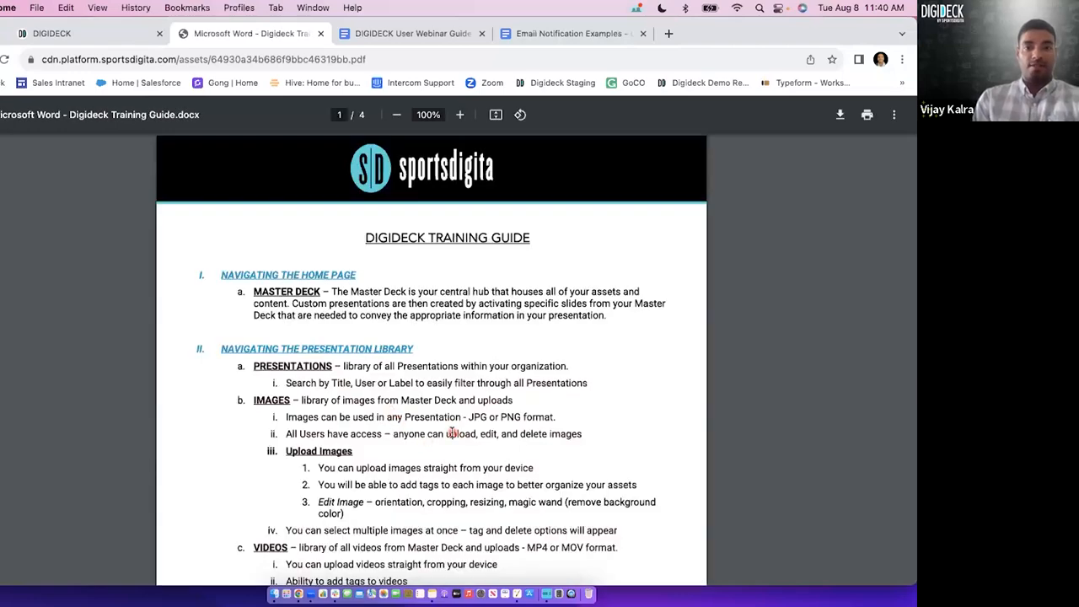
scroll(451, 432, "down", 15)
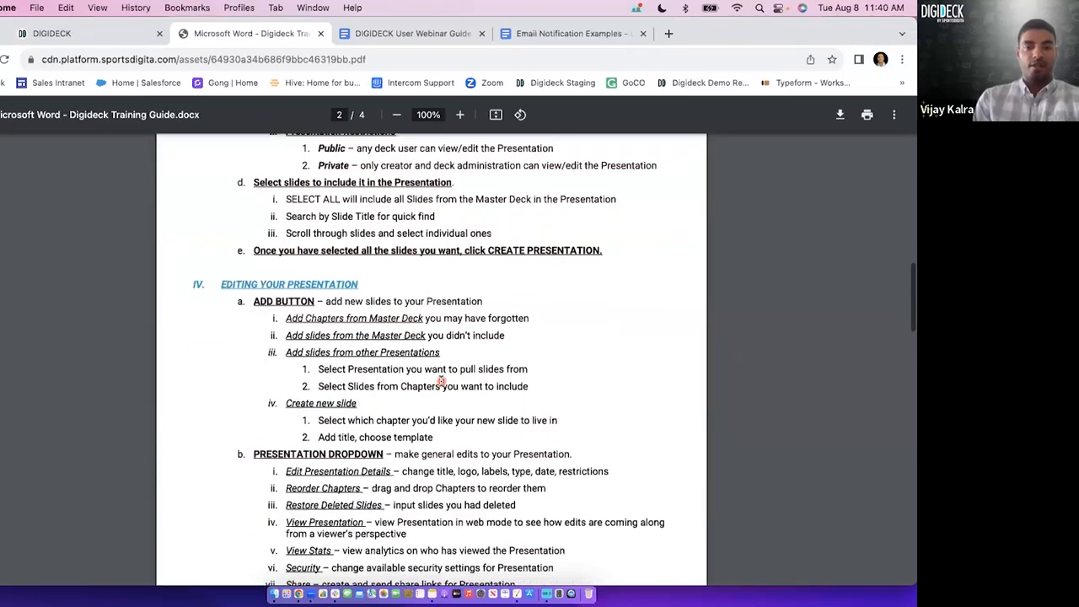
scroll(440, 381, "down", 3)
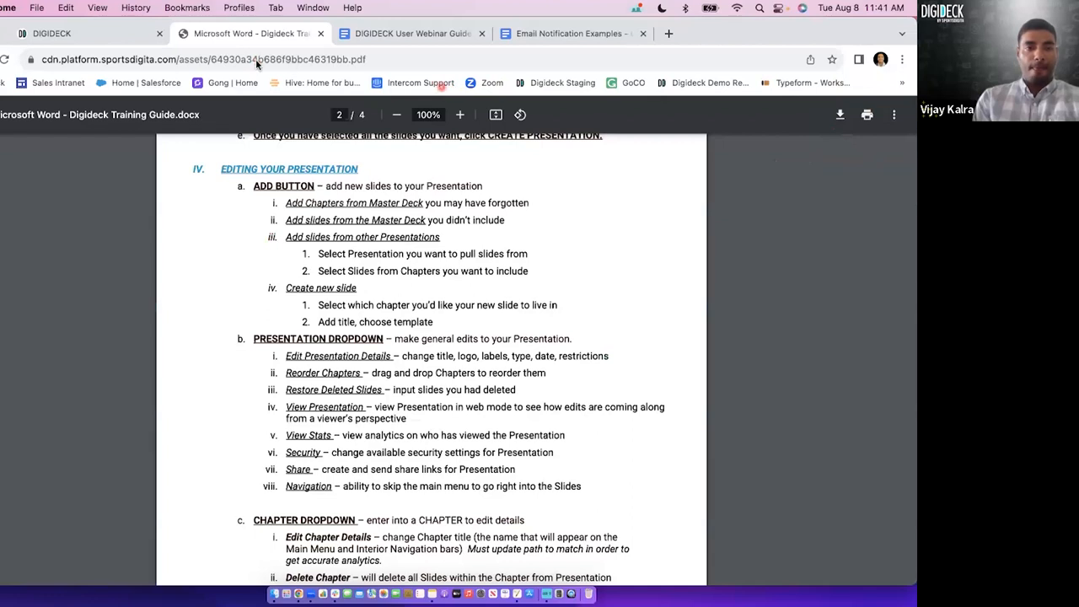
left_click(320, 33)
left_click(272, 411)
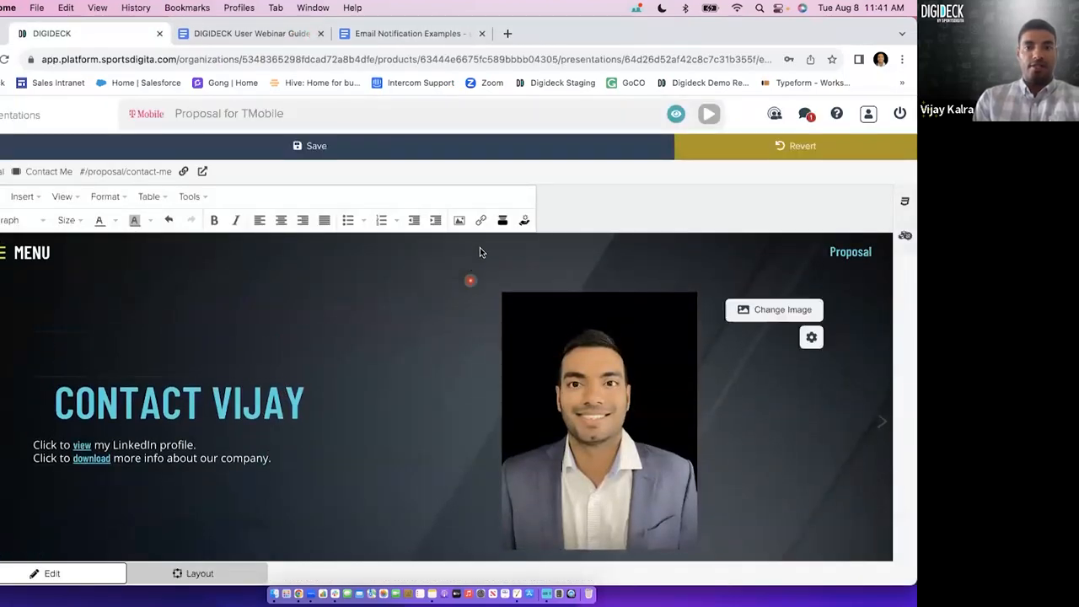
left_click(479, 220)
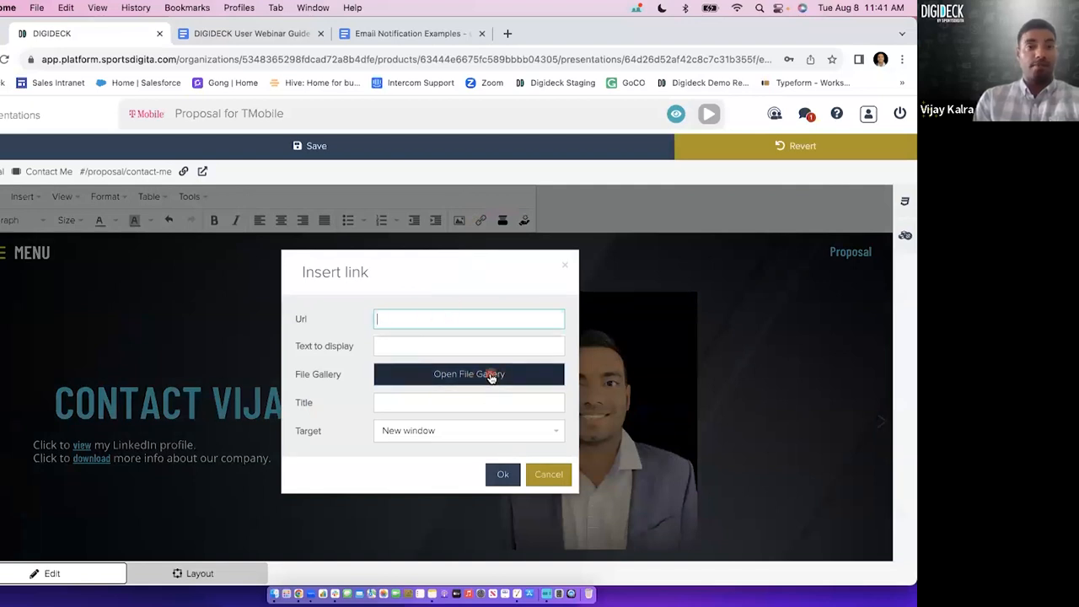
left_click(552, 473)
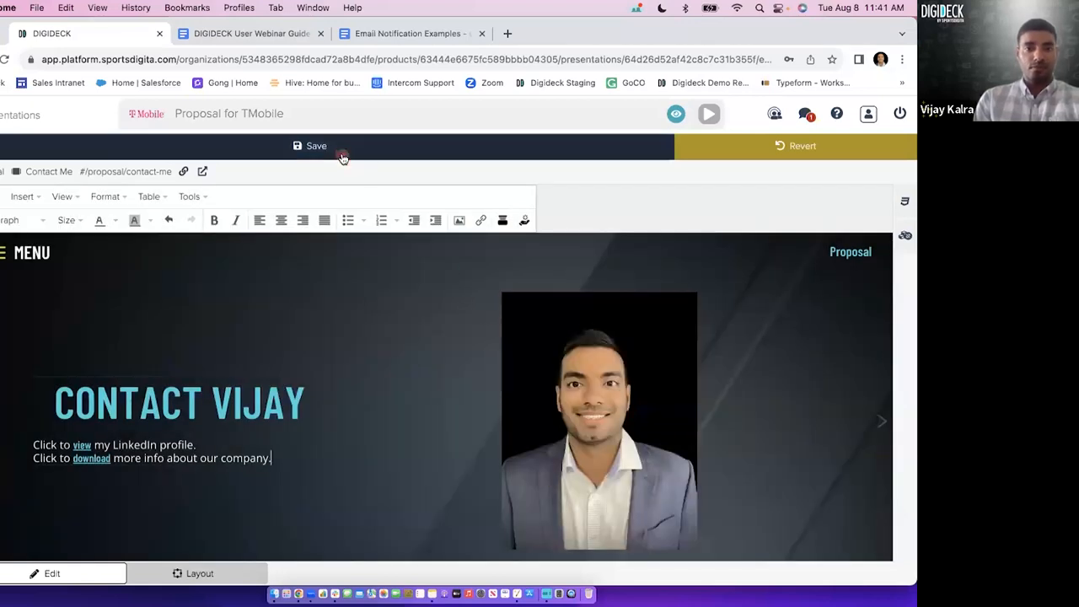
Save the slide and add a third text line reading 'Click to watch an intro from our CEO'.
left_click(342, 154)
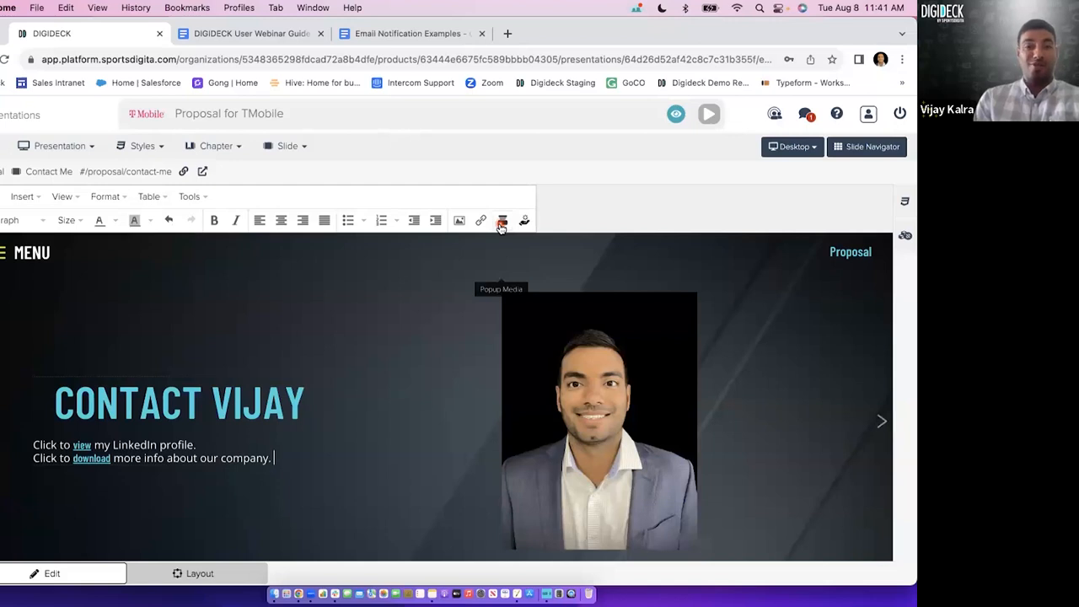
key("Return")
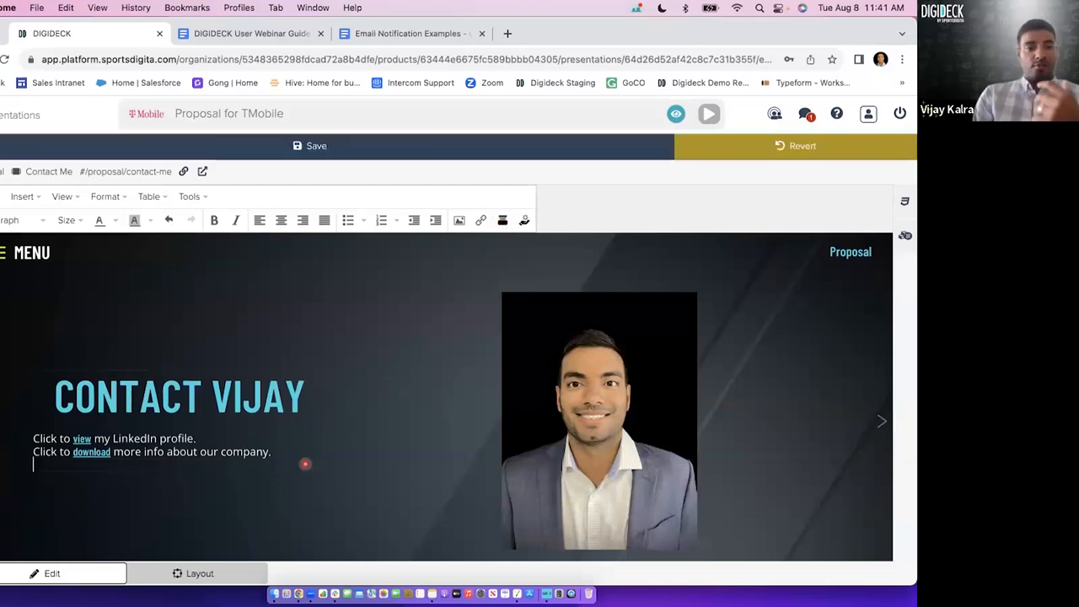
type("Click to watch an intro fo")
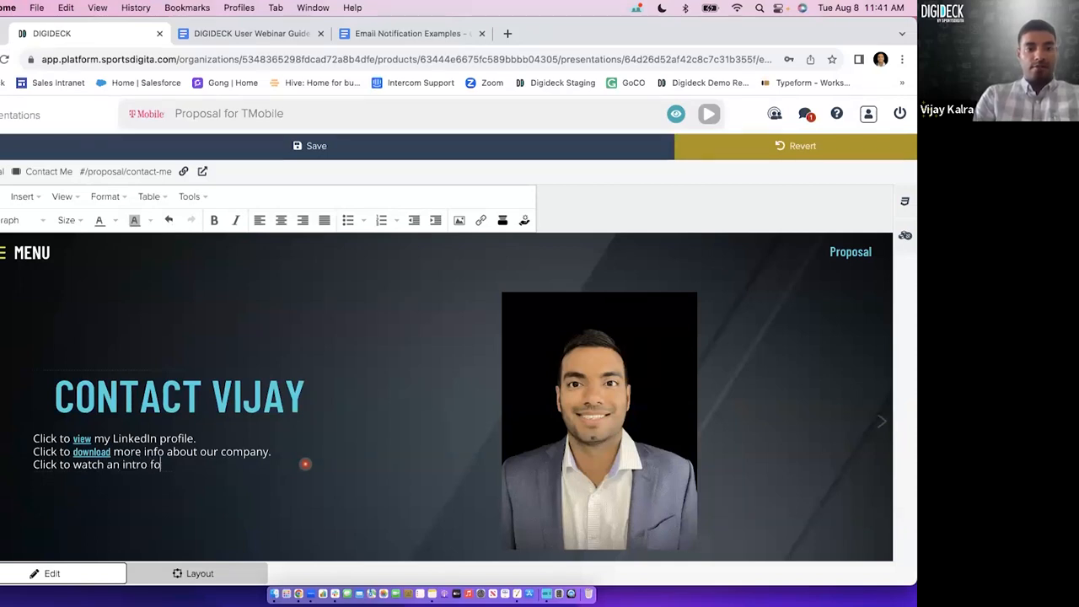
key("BackSpace")
type("rom our CEO!")
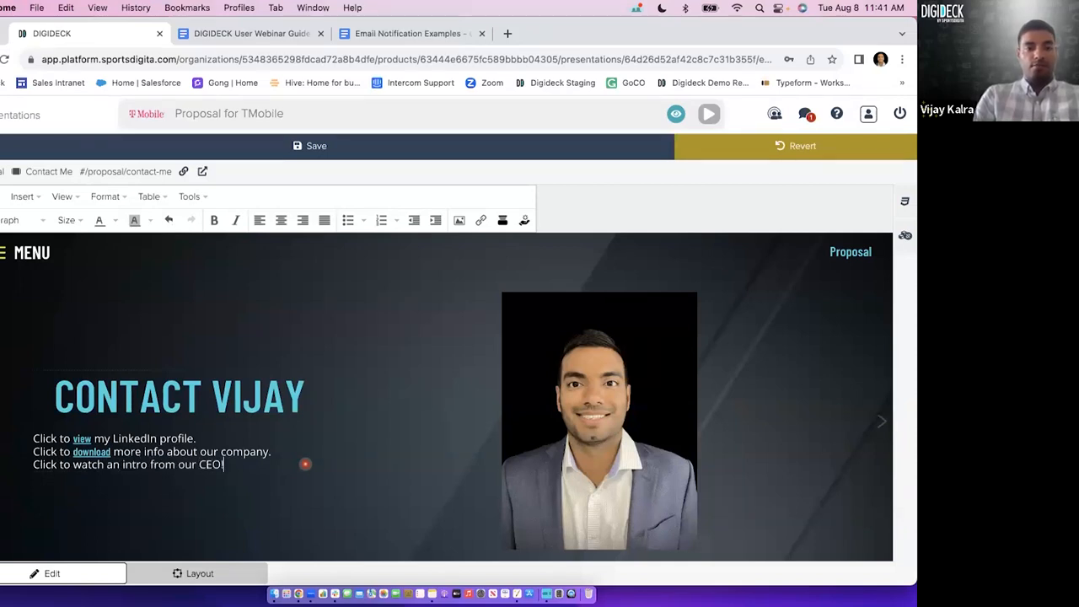
Attach the 2022DigideckbySports video from the video gallery as popup media to the word 'watch' in the CEO intro line.
double_click(88, 465)
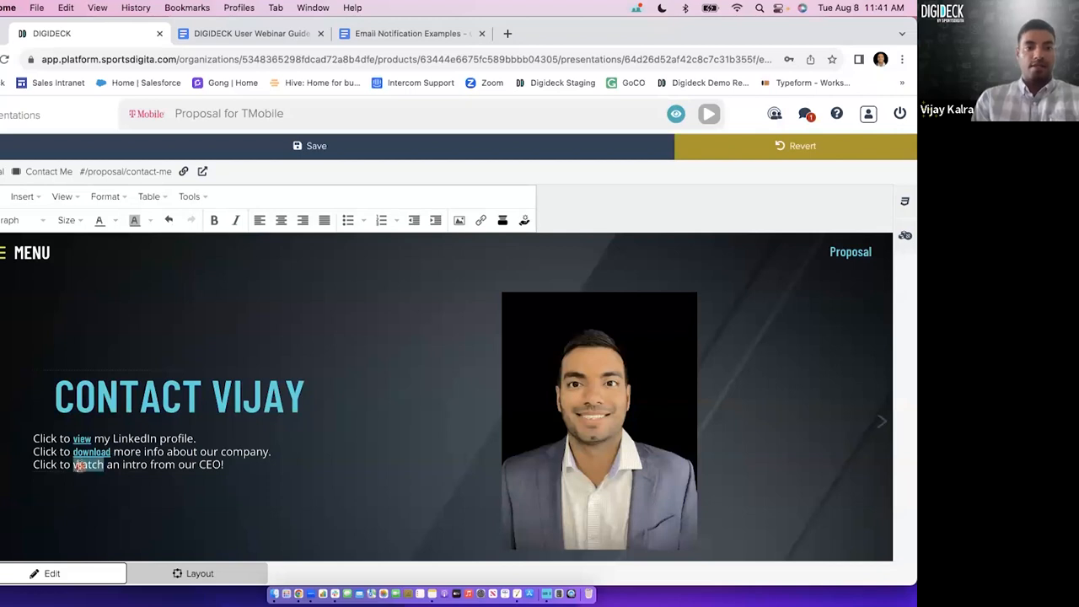
left_click(503, 220)
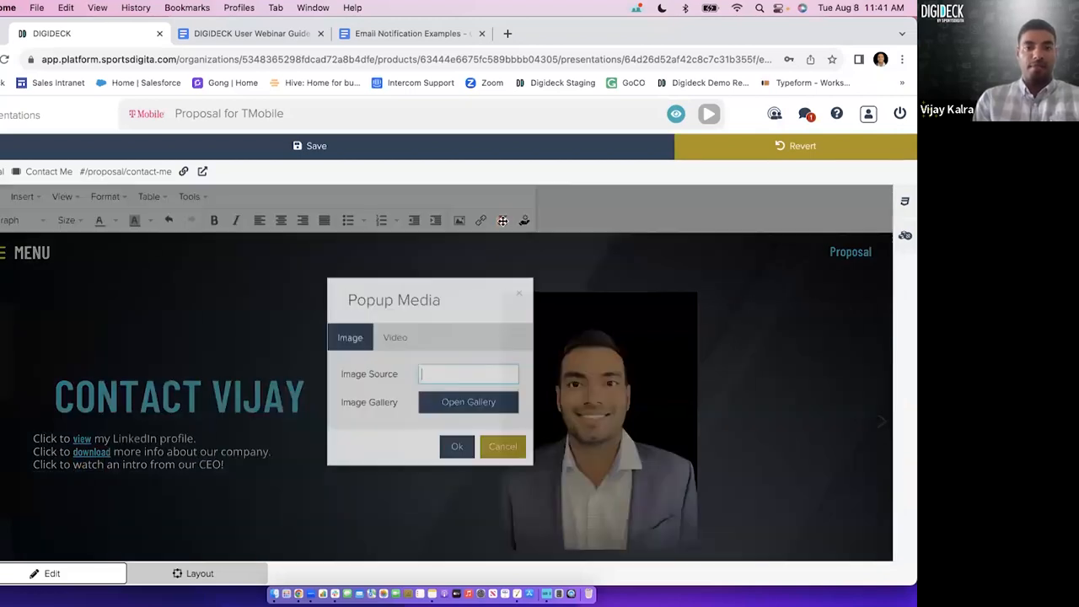
left_click(396, 338)
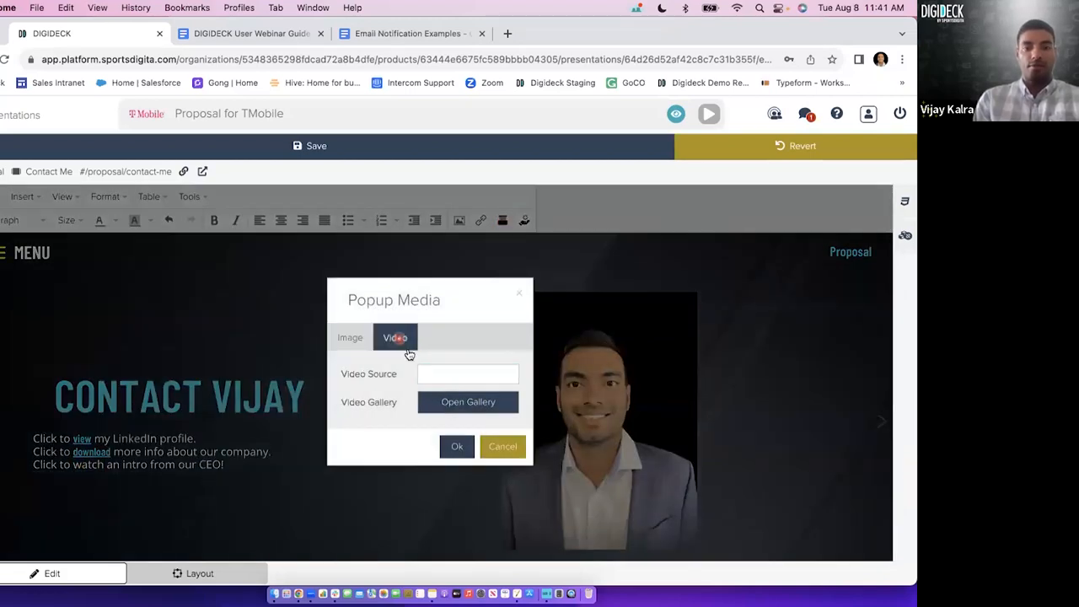
left_click(436, 400)
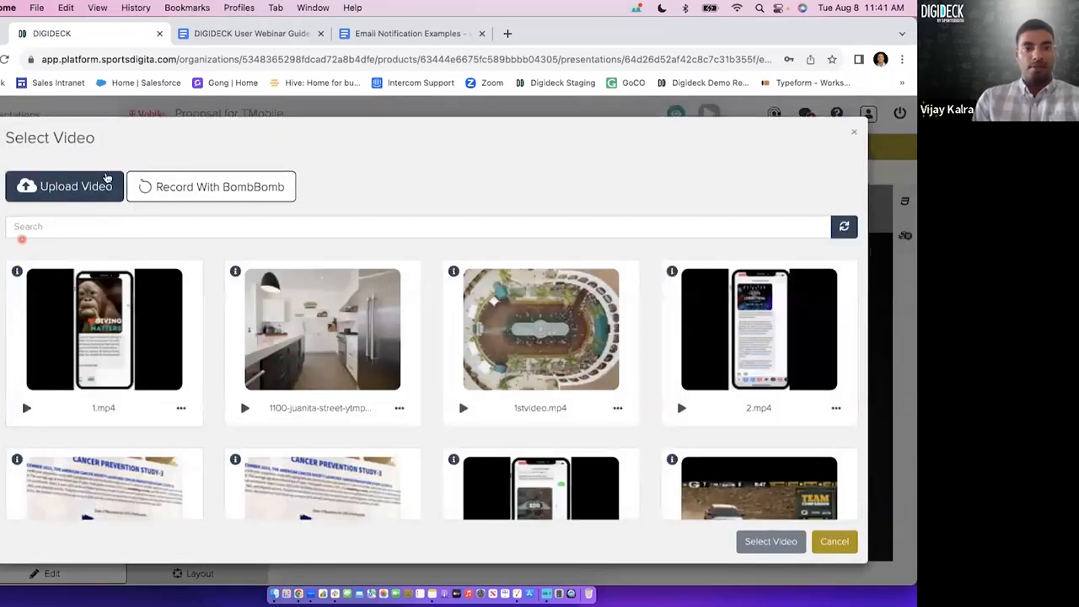
scroll(210, 308, "down", 3)
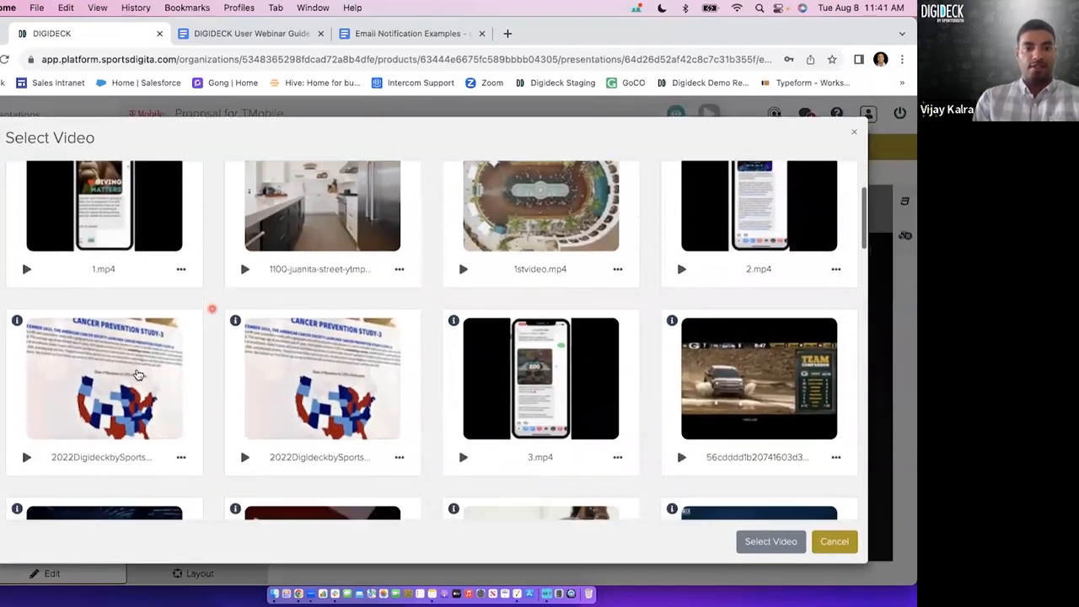
left_click(199, 314)
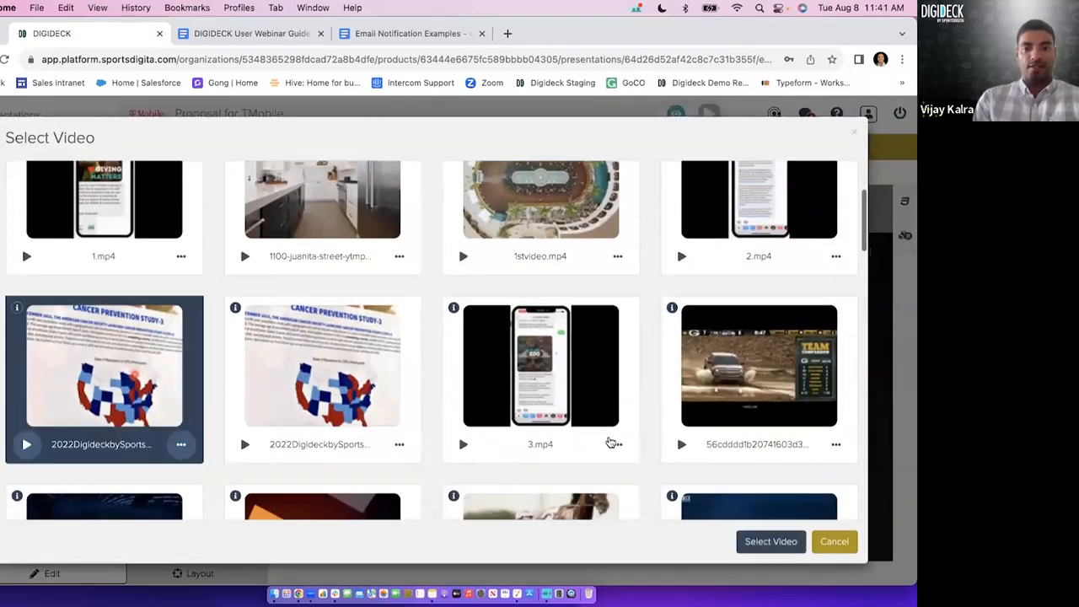
left_click(748, 542)
left_click(459, 447)
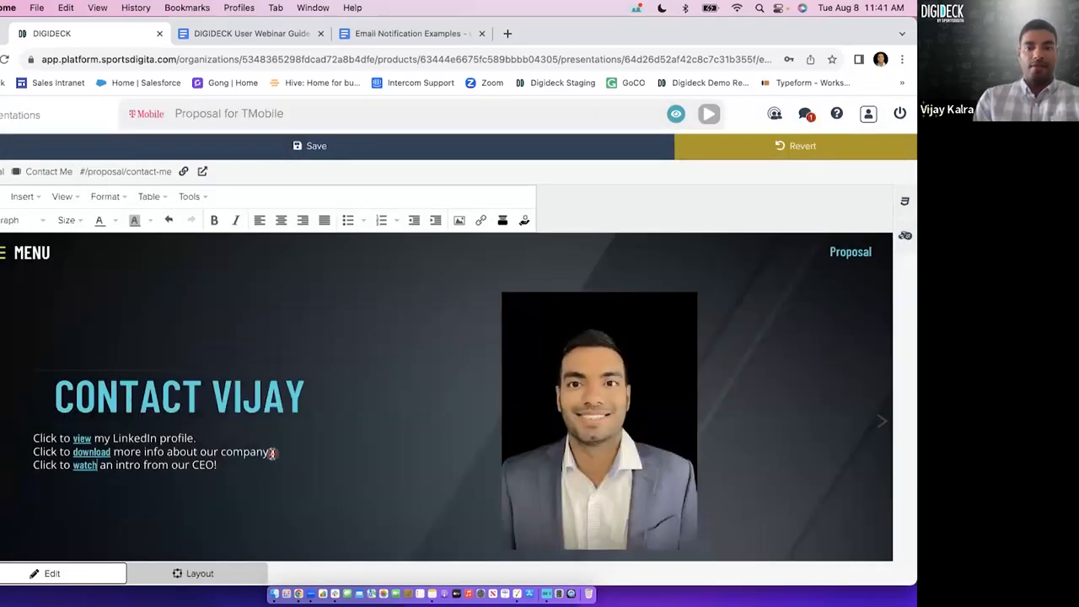
Test the 'watch' link by playing its popup video, and close it.
left_click(84, 465)
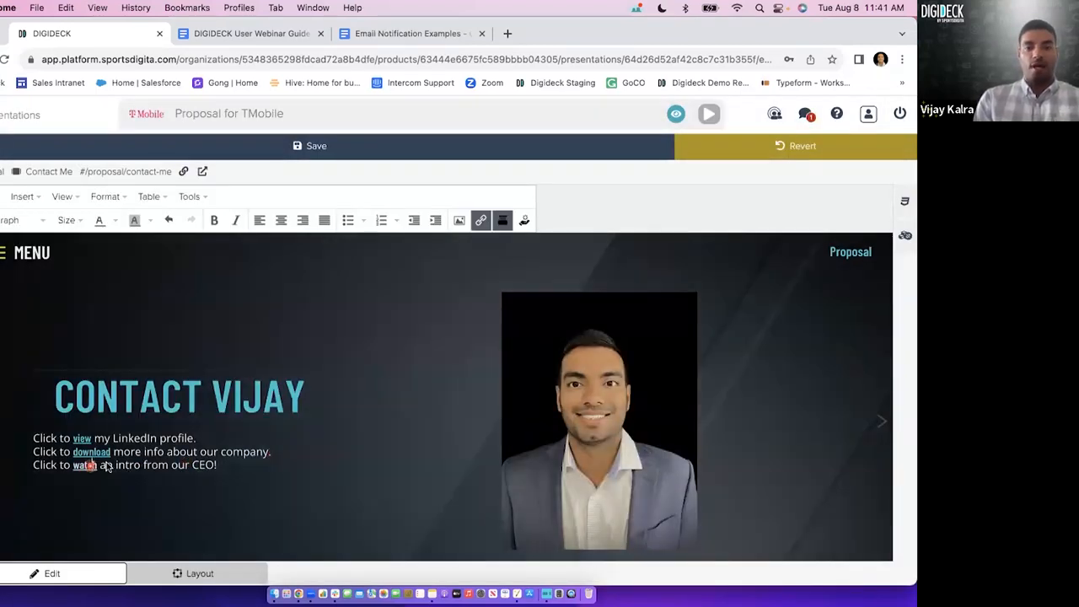
left_click(406, 418)
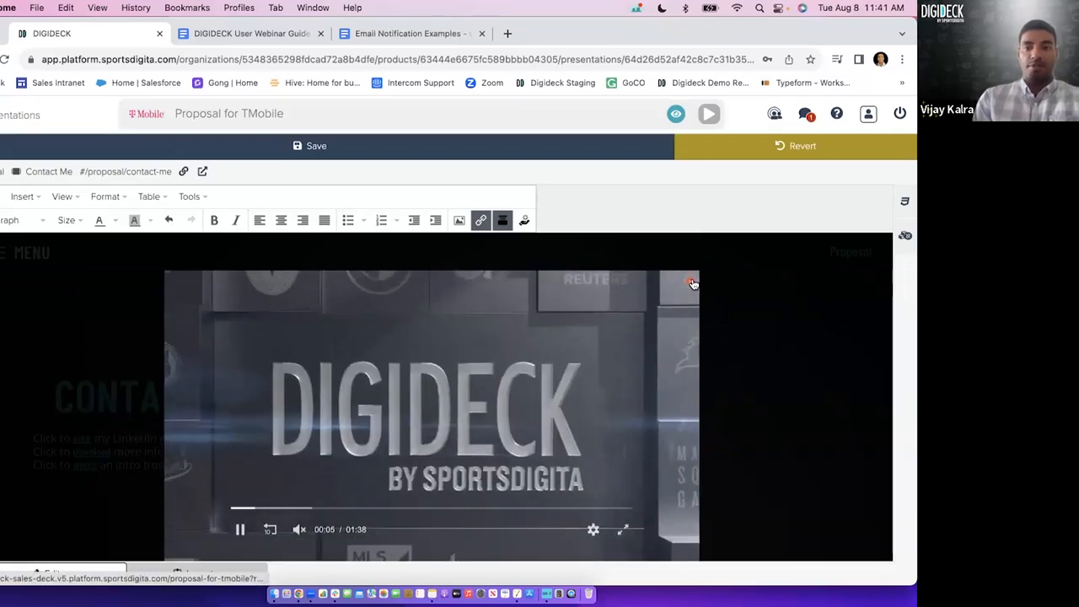
left_click(695, 281)
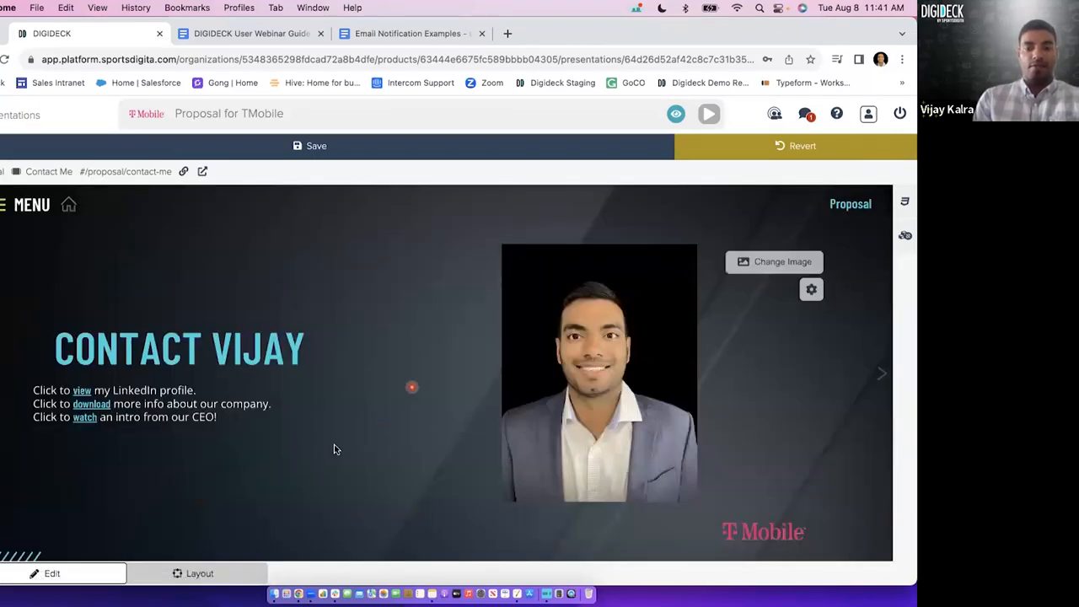
Add a fourth text line below the CEO intro line reading 'Click to view ABC Image!'.
left_click(241, 416)
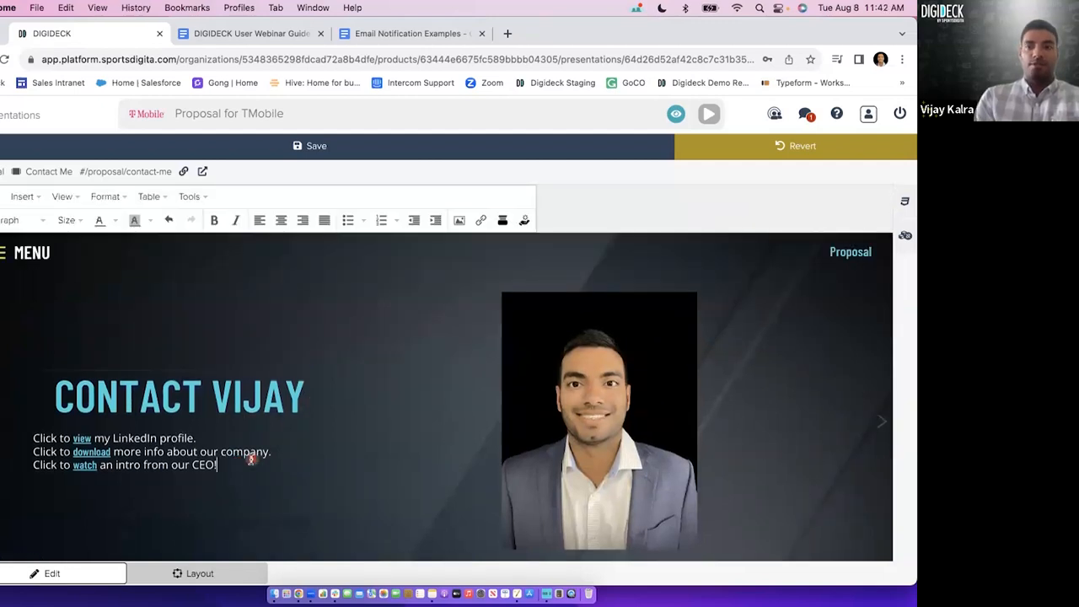
key("Return")
type("Click to view A")
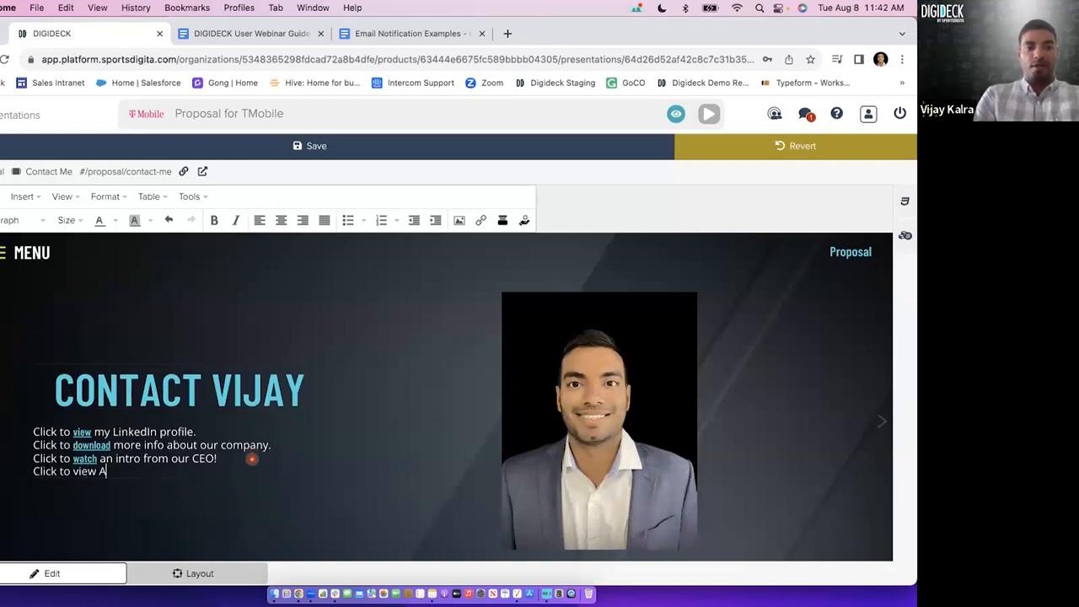
type("BC Image!")
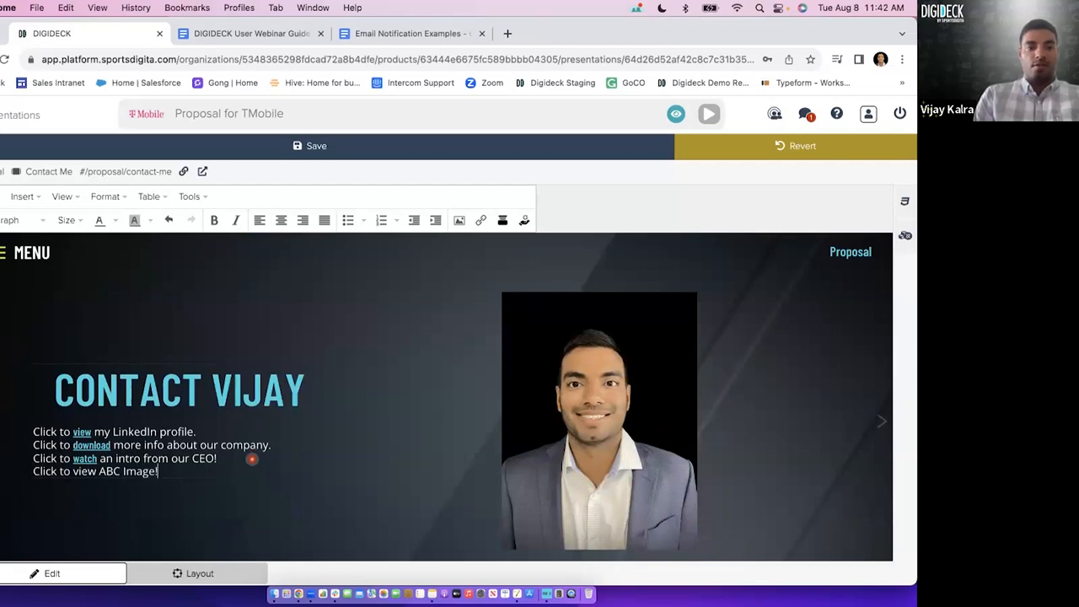
Attach the headshot from the image gallery as popup media to the word 'view' in the ABC Image line.
double_click(84, 471)
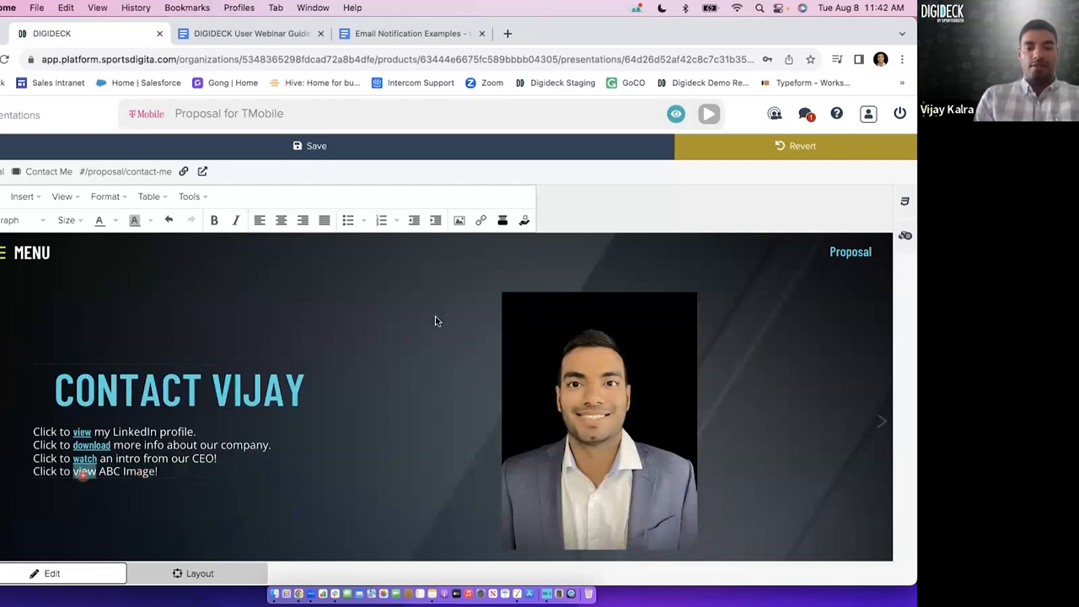
left_click(502, 220)
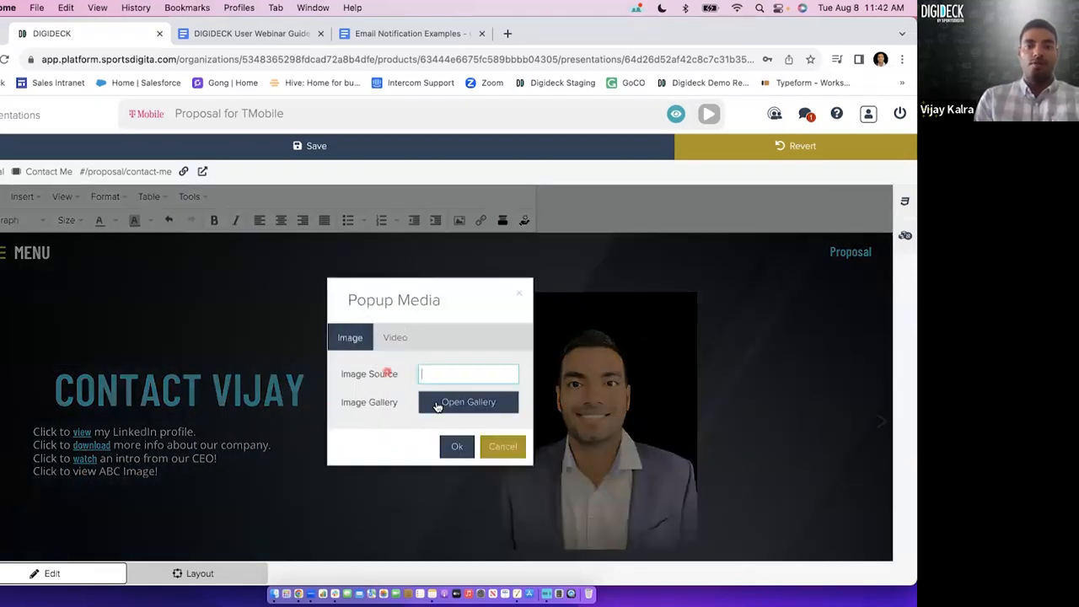
left_click(468, 404)
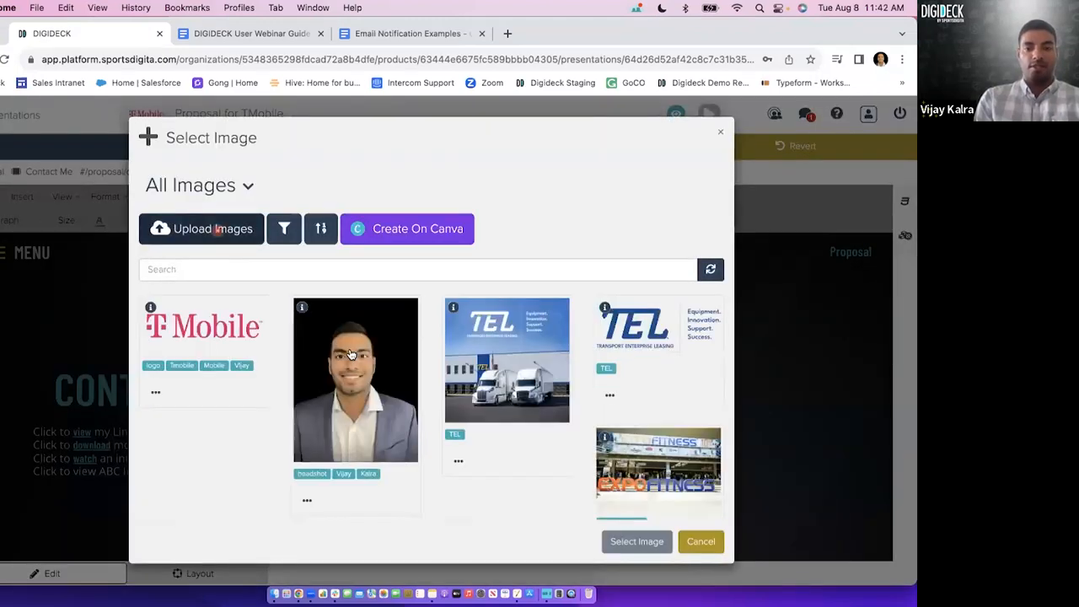
left_click(359, 363)
left_click(644, 542)
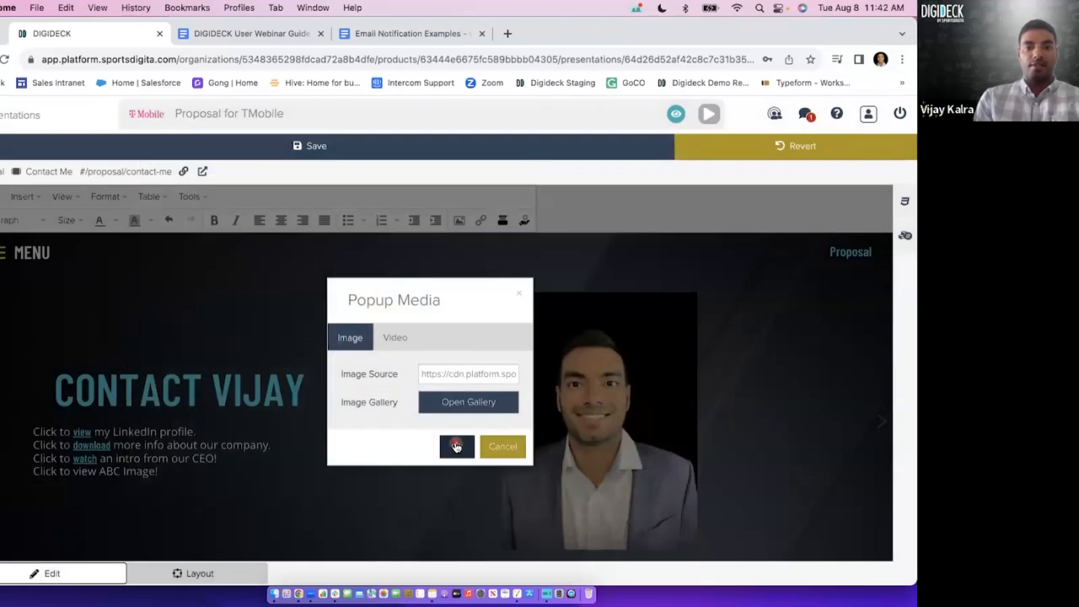
left_click(456, 447)
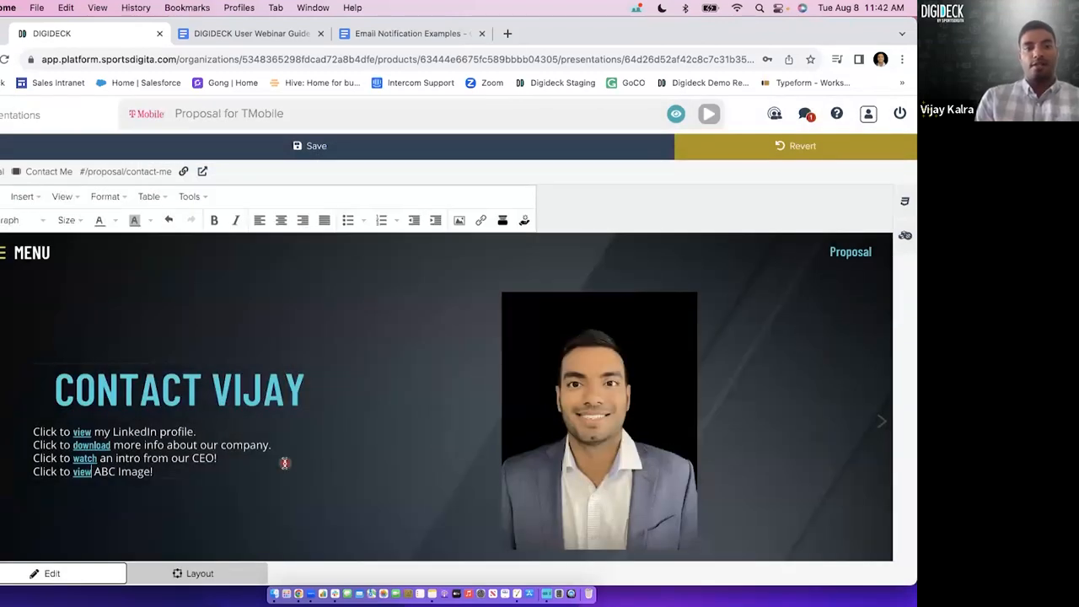
Test the image popup on the ABC Image line's 'view' link, close it, and save the slide.
left_click(81, 472)
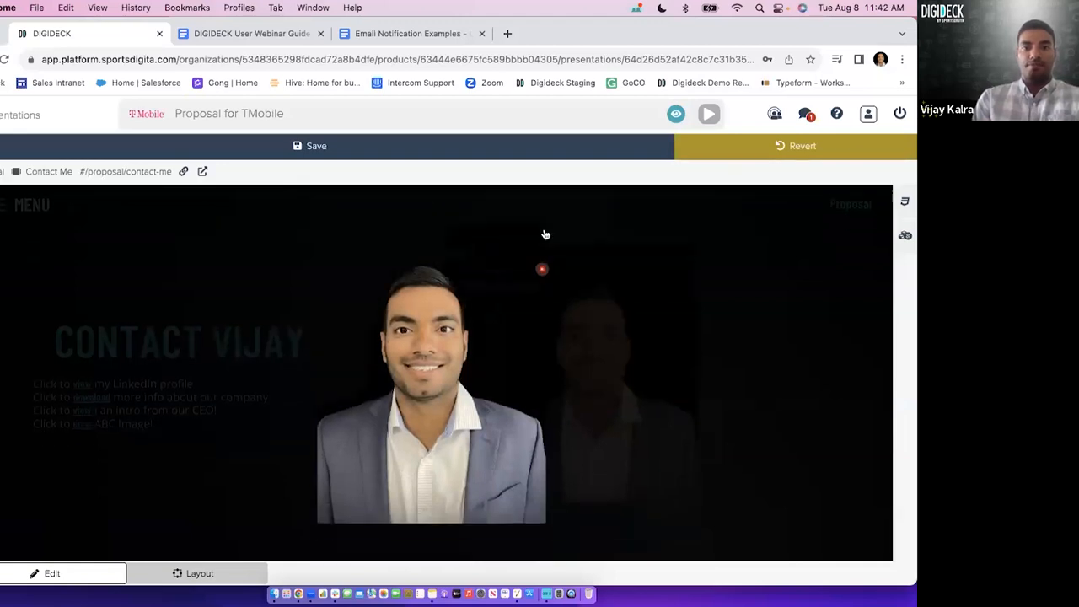
left_click(545, 239)
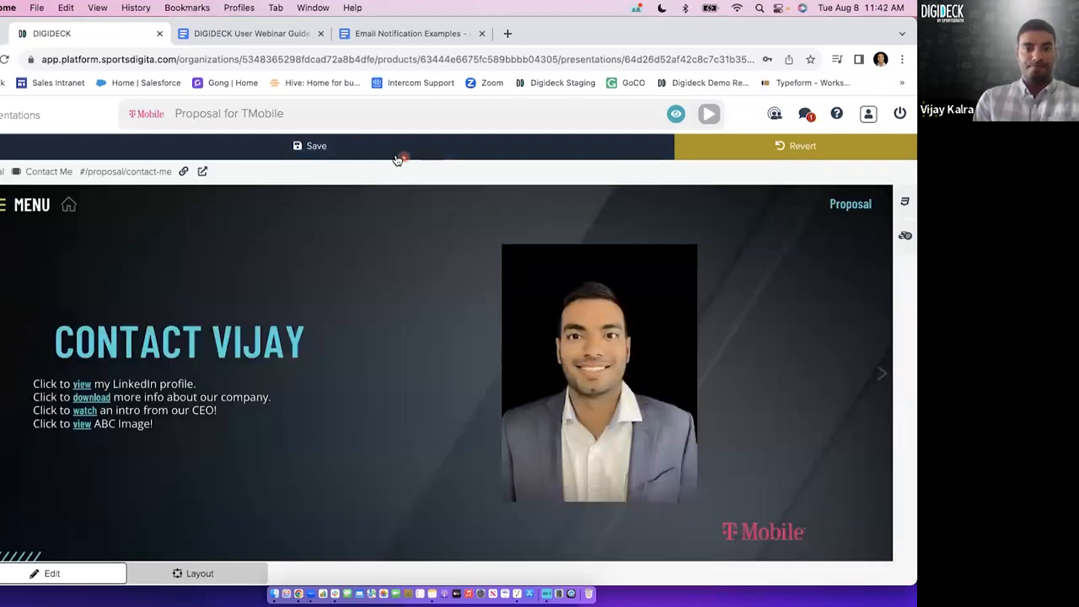
left_click(394, 154)
Review the Insert link and Popup Media dialogs for the text box, and close both without making changes.
left_click(221, 425)
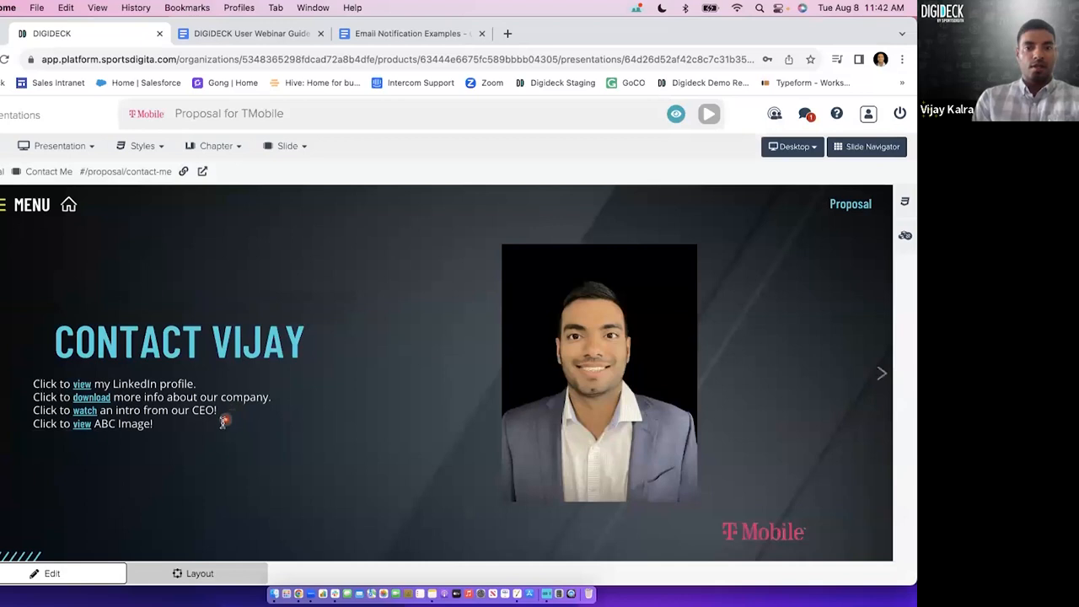
left_click(481, 221)
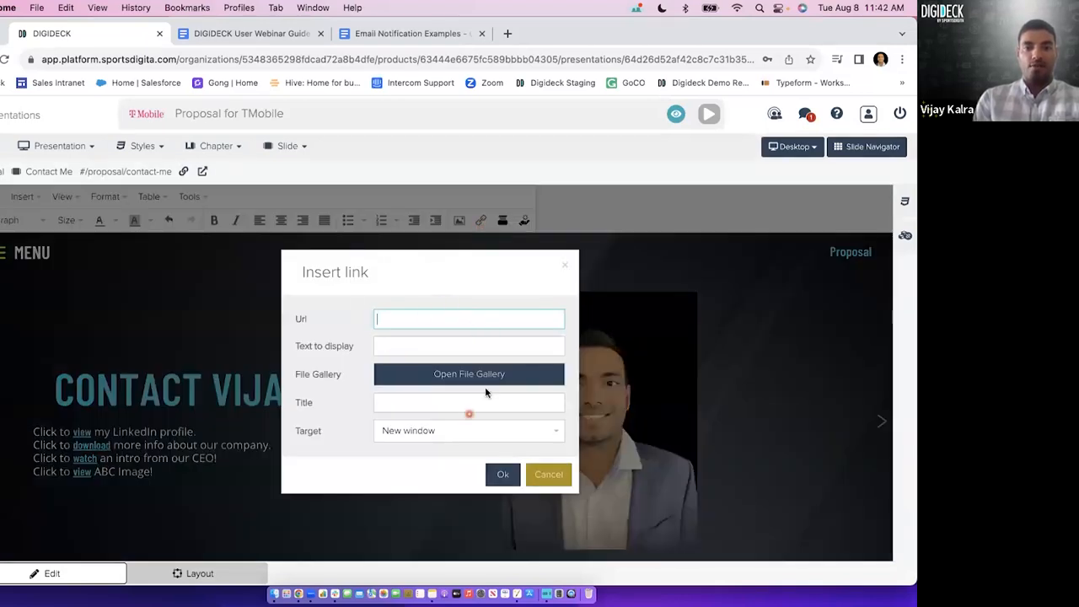
left_click(549, 475)
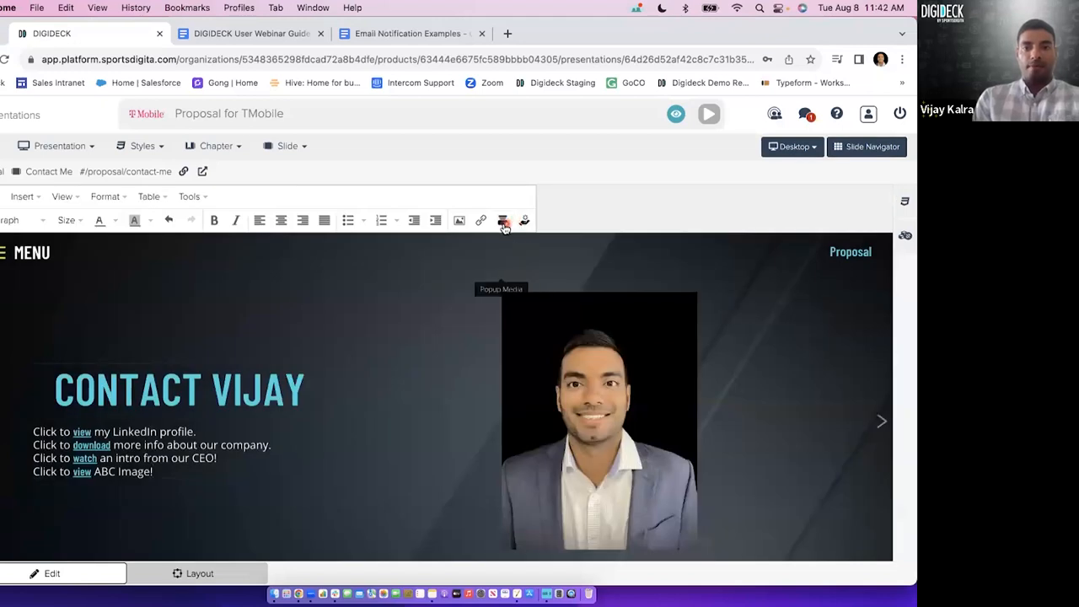
left_click(504, 224)
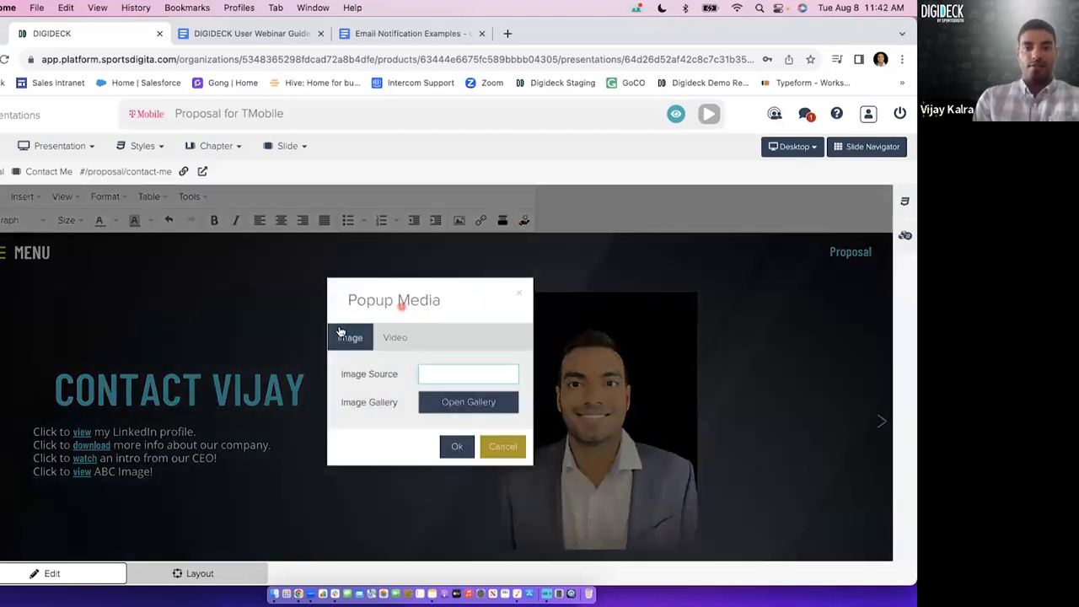
left_click(502, 447)
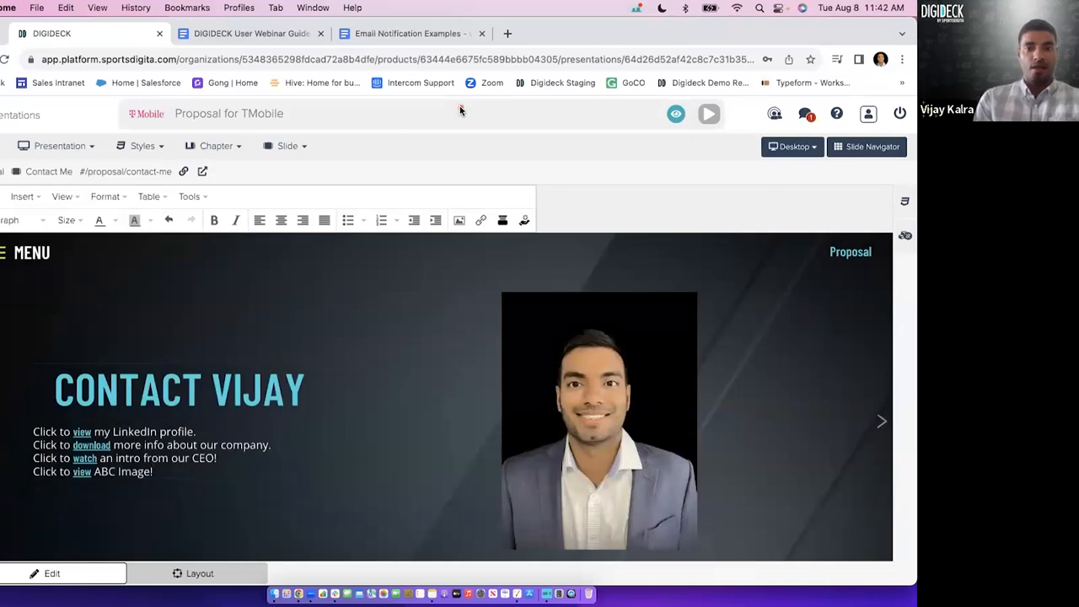
Examine the Modify, Summarize and Generate options of AI Assist, and close it.
left_click(525, 223)
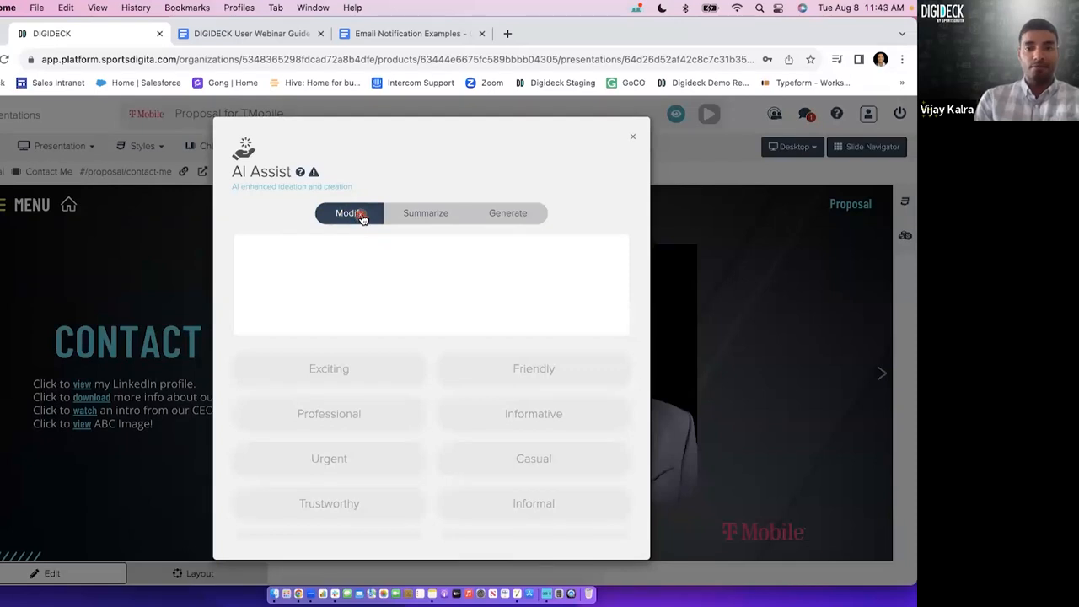
left_click(411, 216)
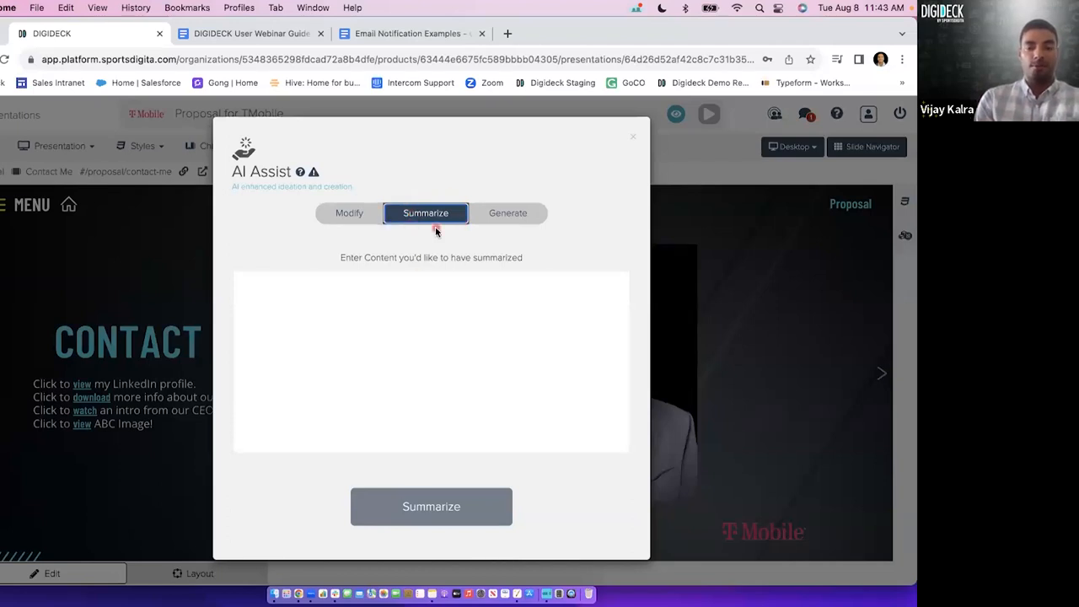
left_click(506, 214)
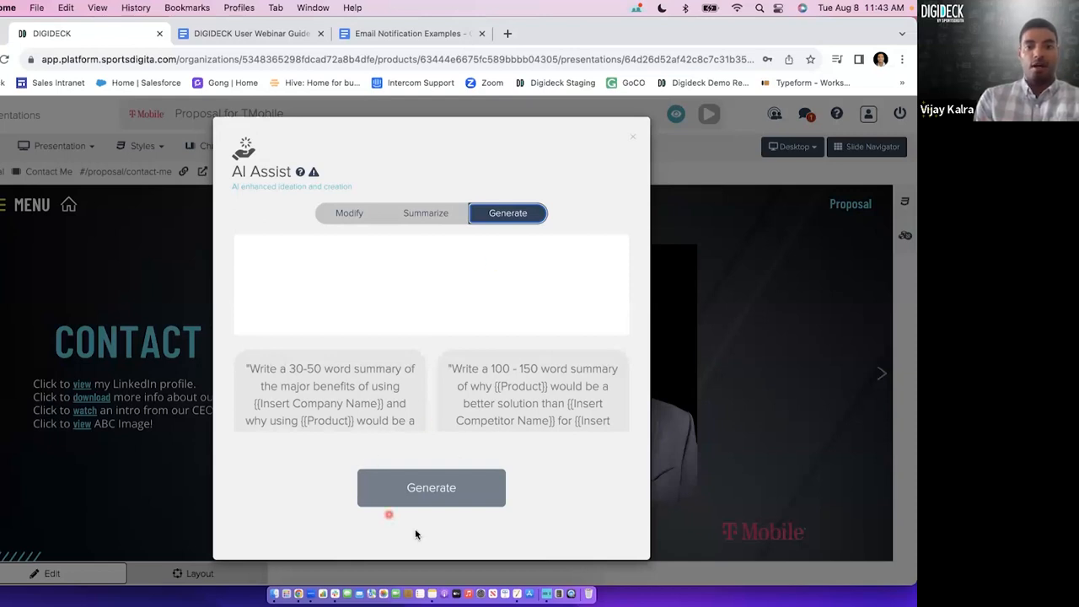
left_click(633, 139)
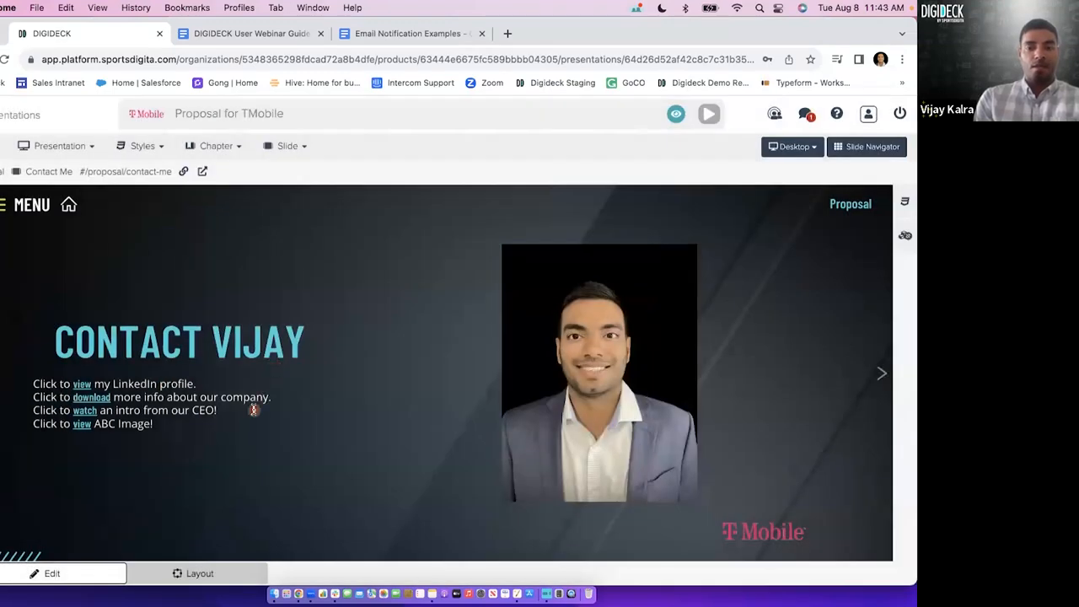
In layout mode, move the contact text box slightly to the right and reduce its height from the lower edge.
left_click(253, 410)
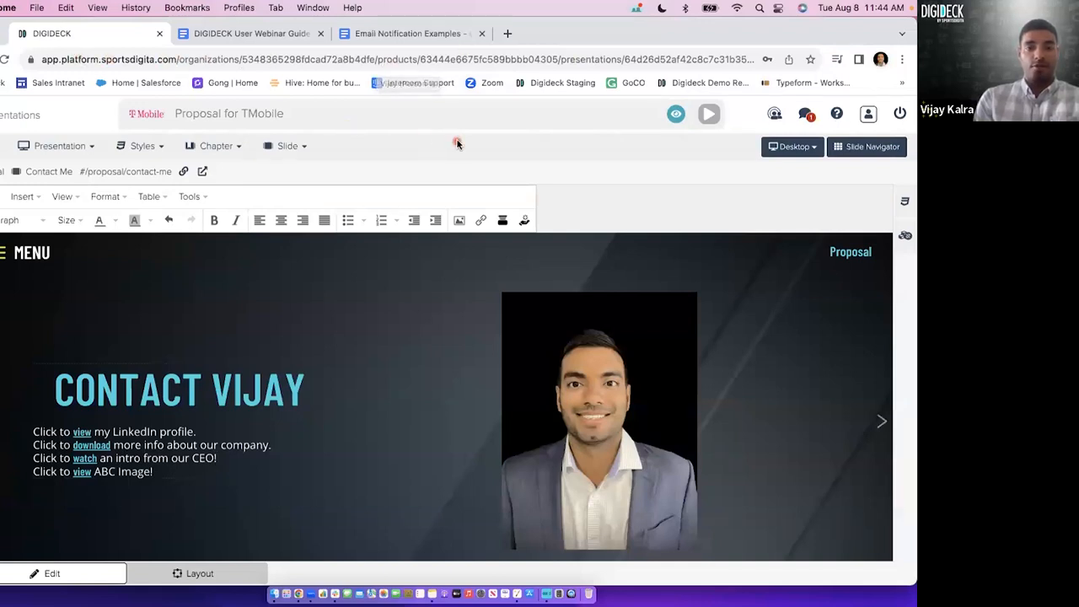
left_click(563, 189)
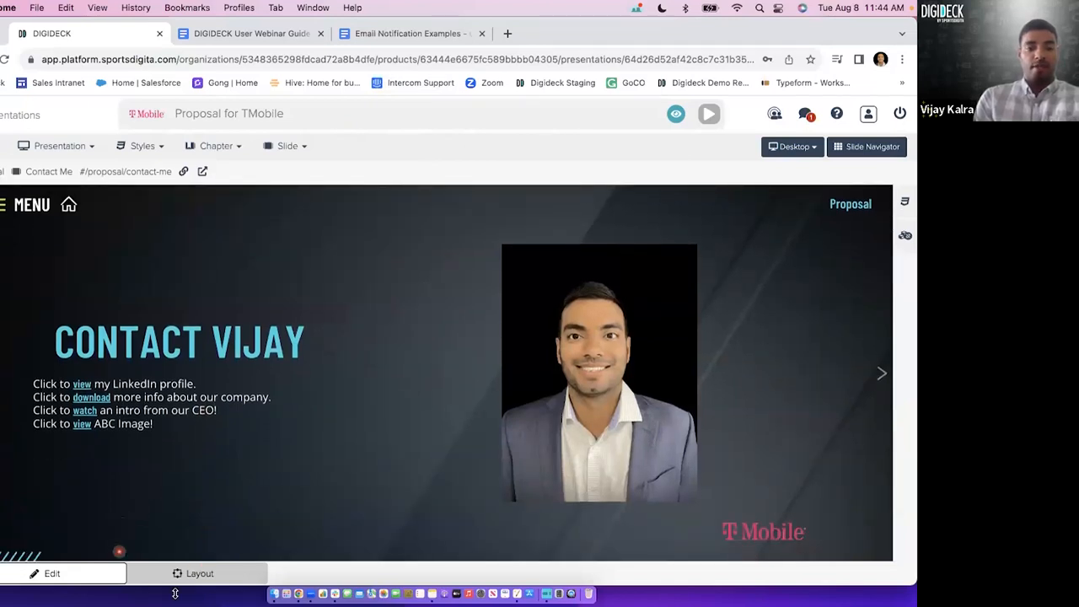
left_click(194, 576)
left_click(196, 434)
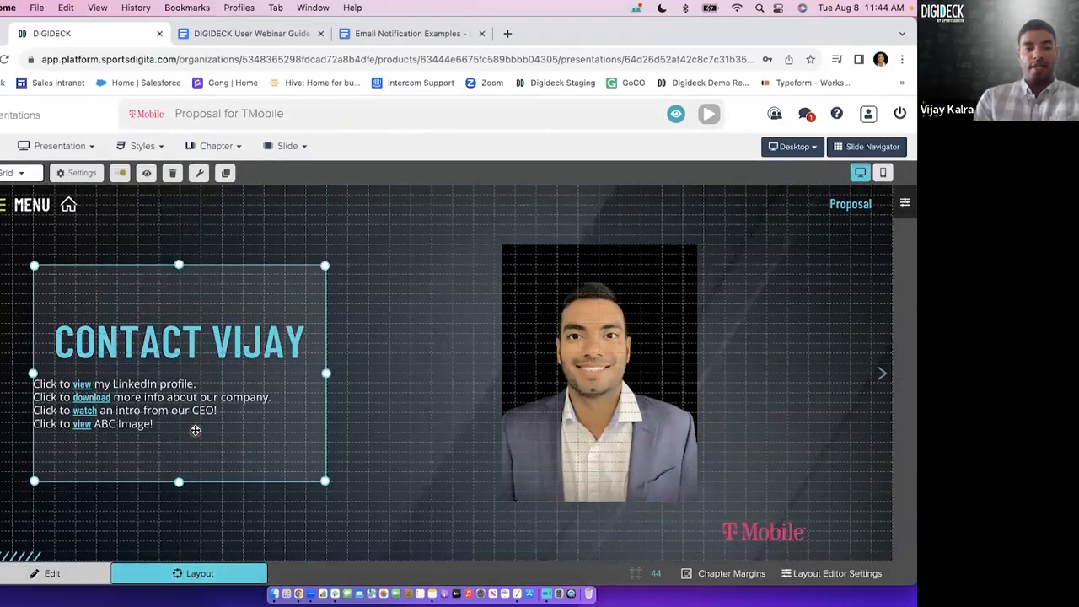
left_click_drag(196, 434, 220, 444)
mouse_move(345, 479)
left_mouse_down()
mouse_move(245, 436)
mouse_move(211, 405)
mouse_move(362, 458)
mouse_move(327, 460)
mouse_move(351, 467)
left_mouse_up()
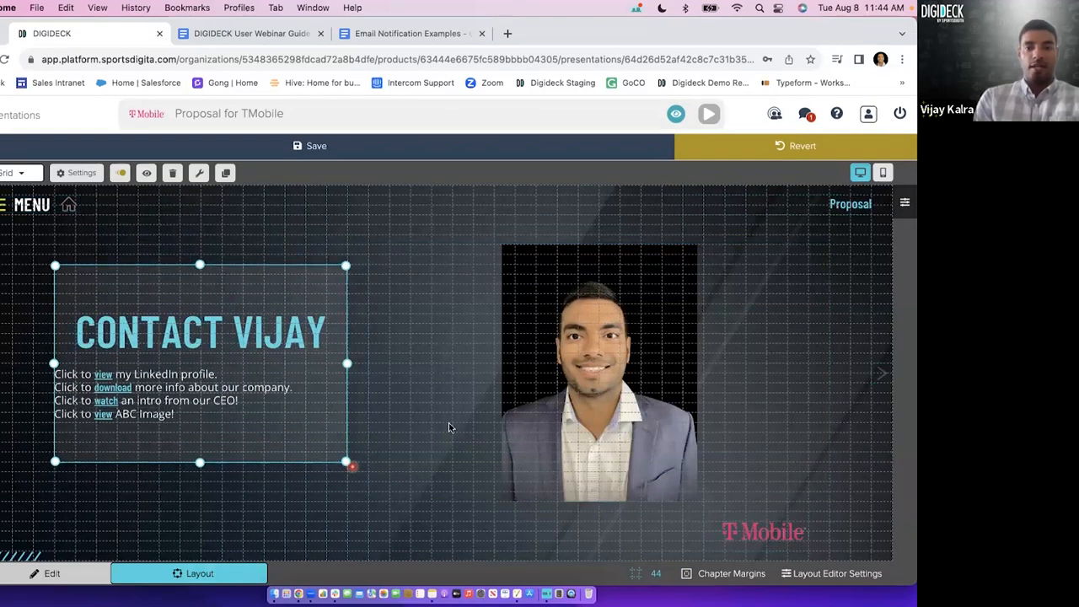
Delete the headshot image from the slide, and revert all unsaved layout changes.
left_click(474, 419)
key("Delete")
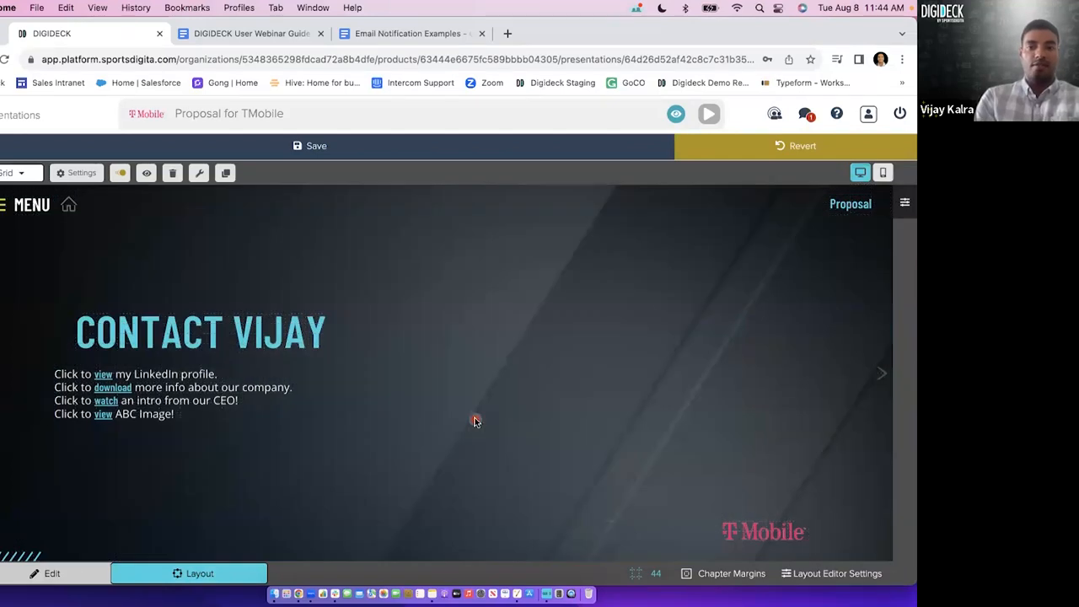
left_click(784, 156)
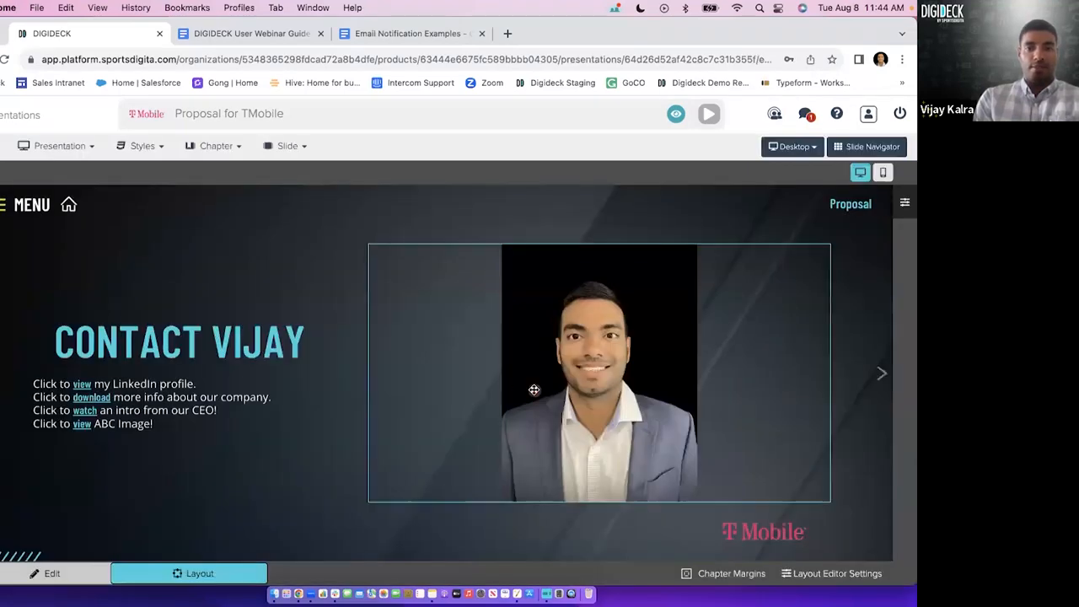
Resize the headshot frame from its lower-right corner to be slightly narrower and taller, save the layout, and return to edit mode.
left_click(534, 390)
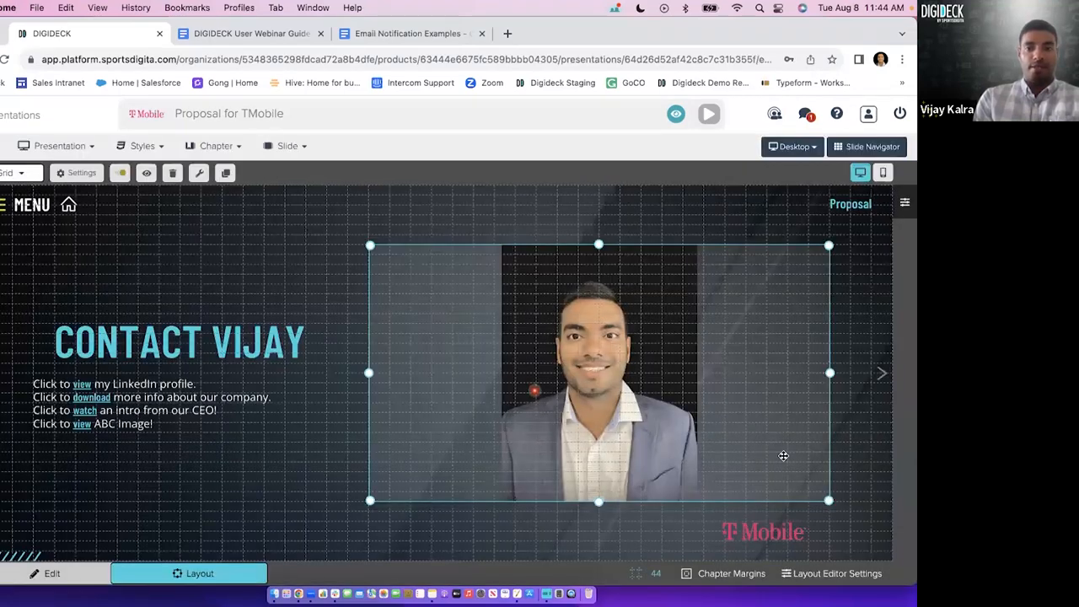
left_click_drag(829, 500, 799, 528)
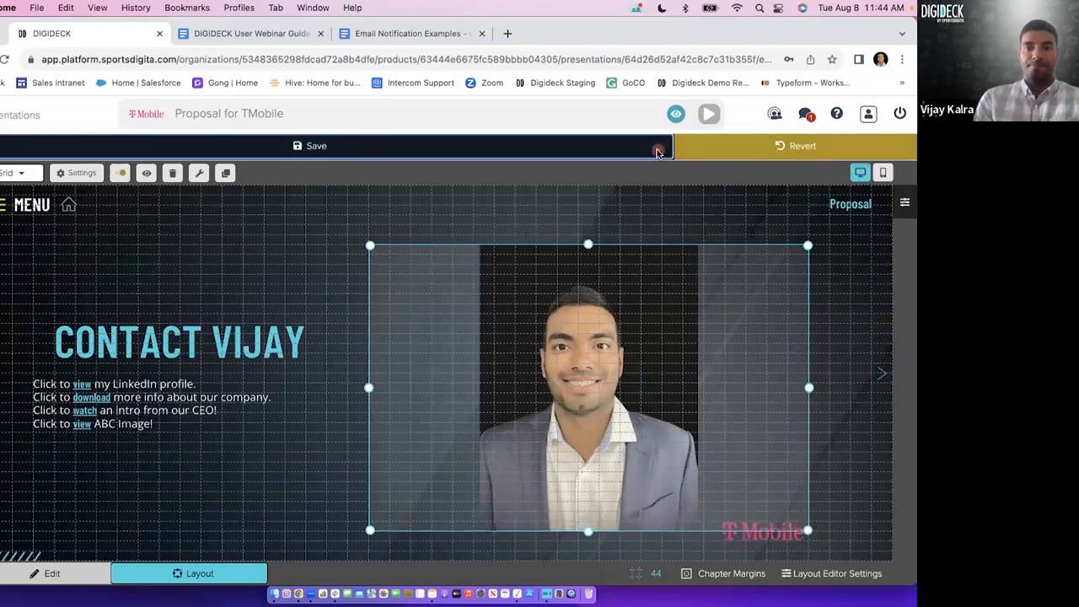
left_click(658, 152)
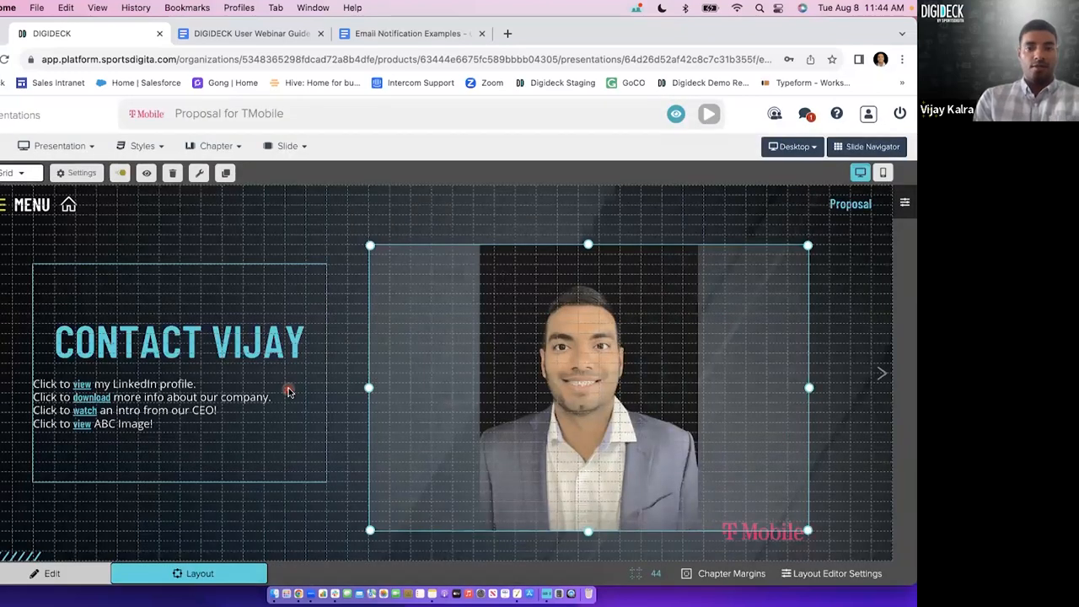
left_click(54, 574)
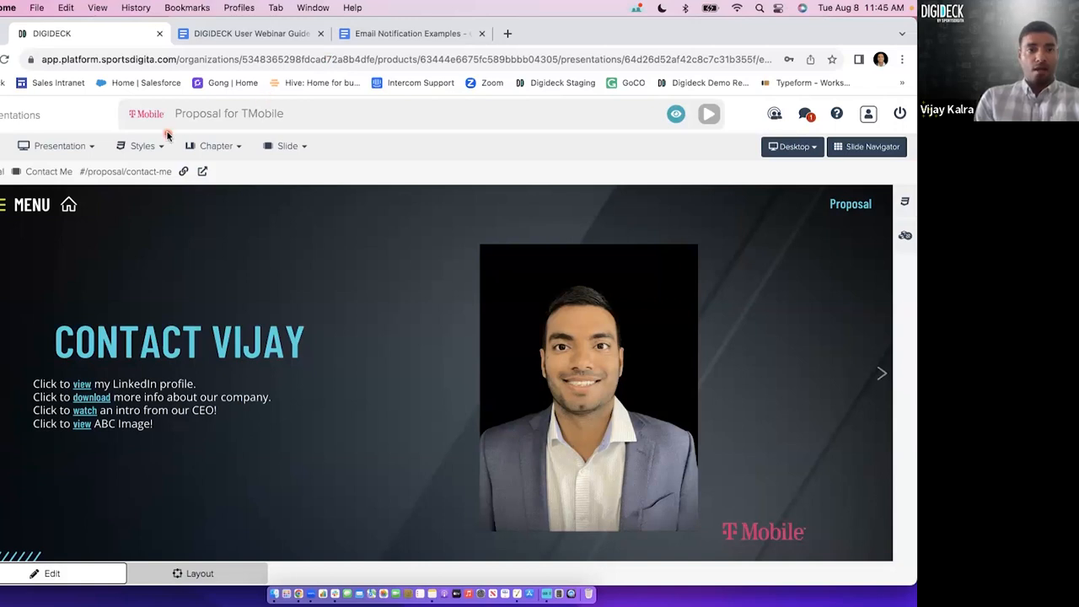
Leave the editor for the presentations list and generate a new share link for Proposal for TMobile.
left_click(65, 148)
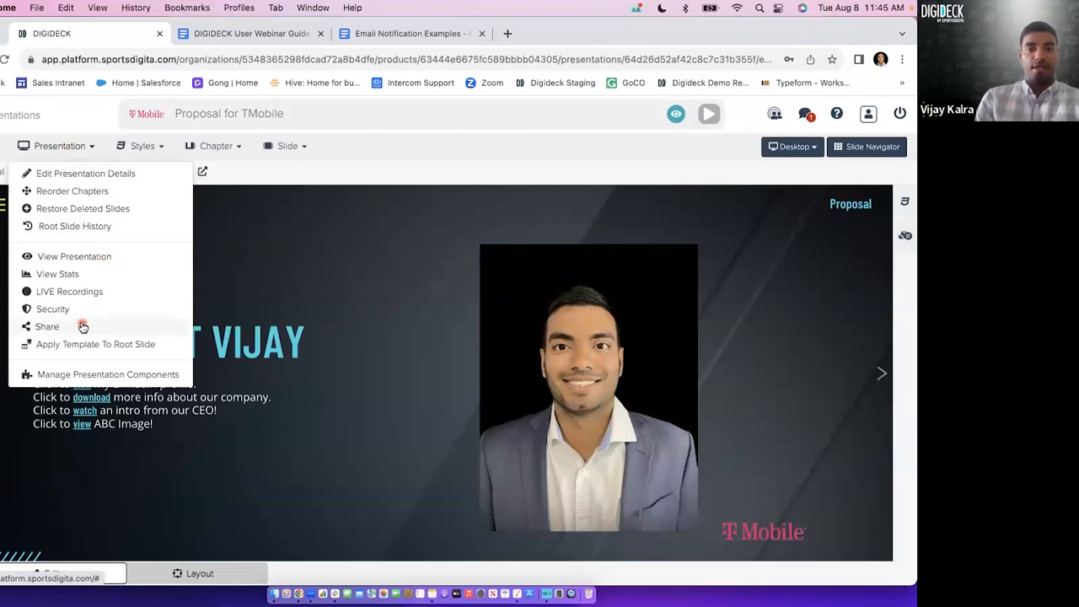
left_click(14, 123)
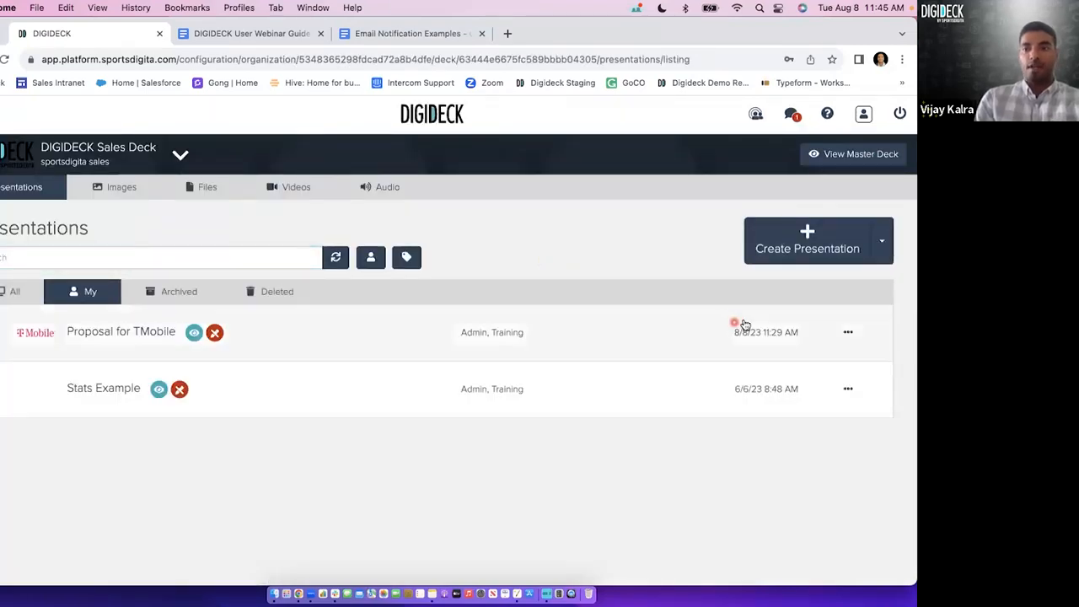
left_click(847, 333)
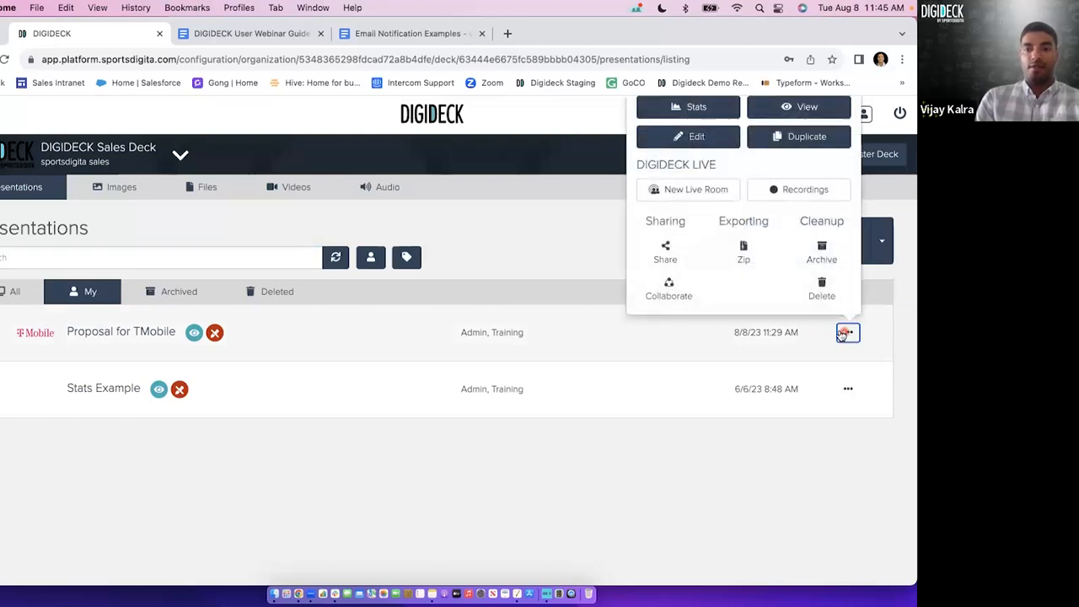
left_click(665, 260)
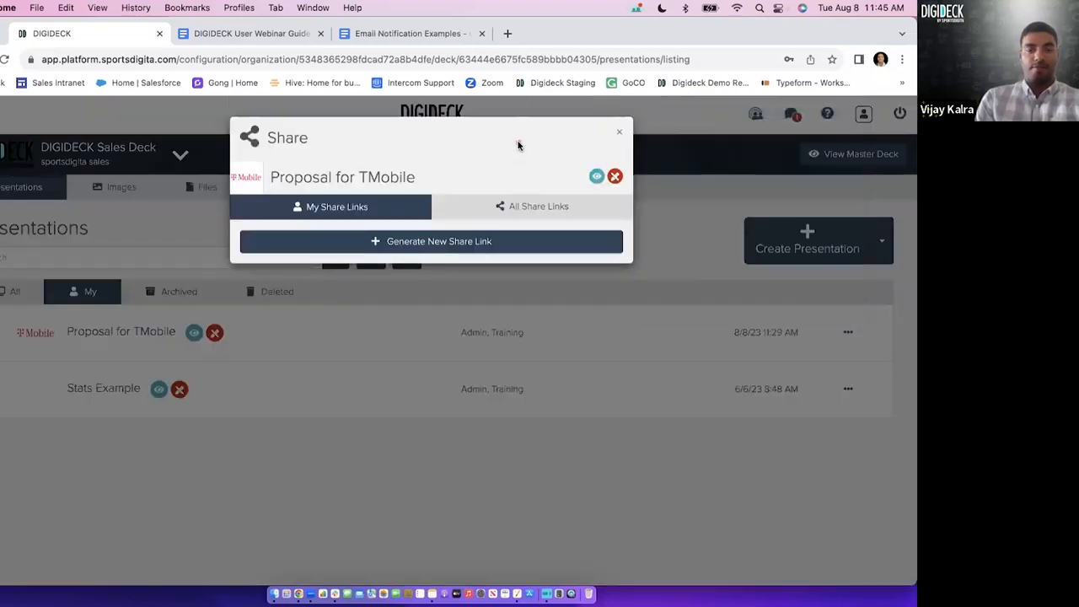
left_click(477, 245)
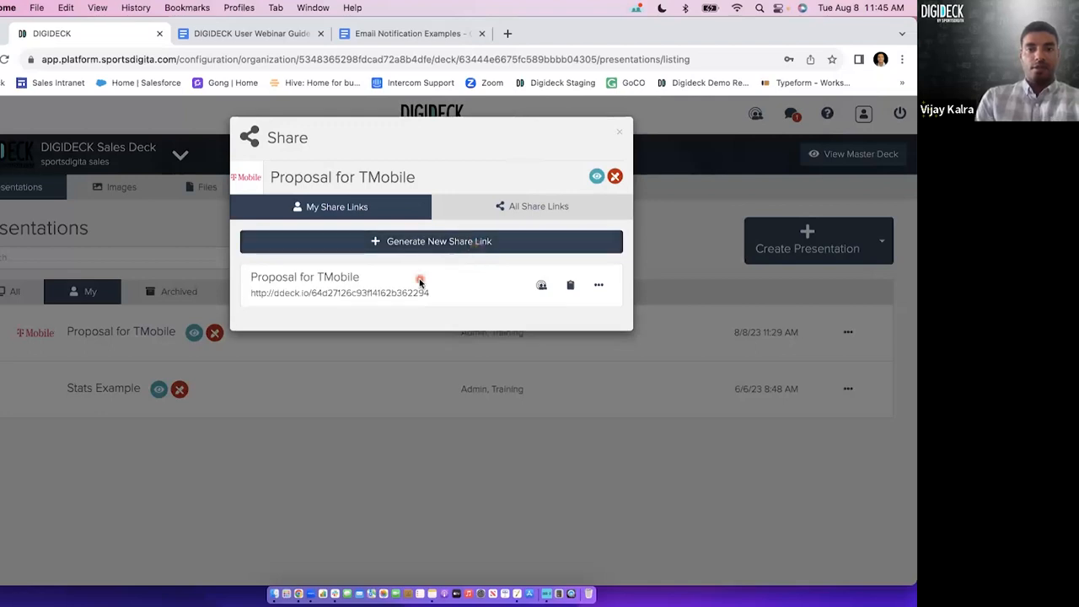
Copy the Proposal for TMobile share link to the clipboard.
triple_click(409, 292)
left_click(573, 289)
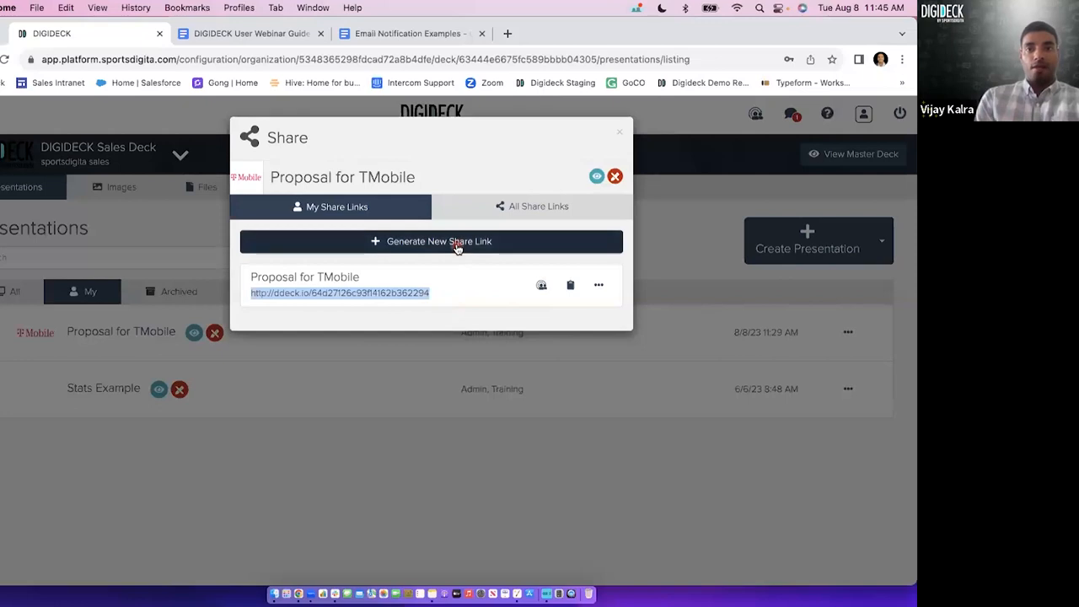
left_click(469, 291)
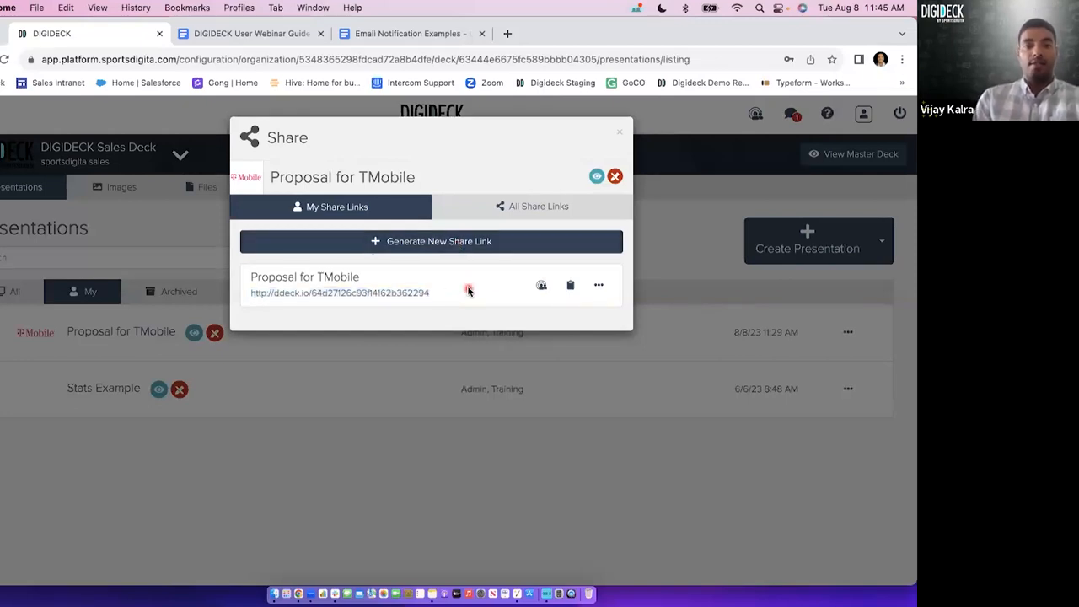
triple_click(397, 293)
left_click(442, 293)
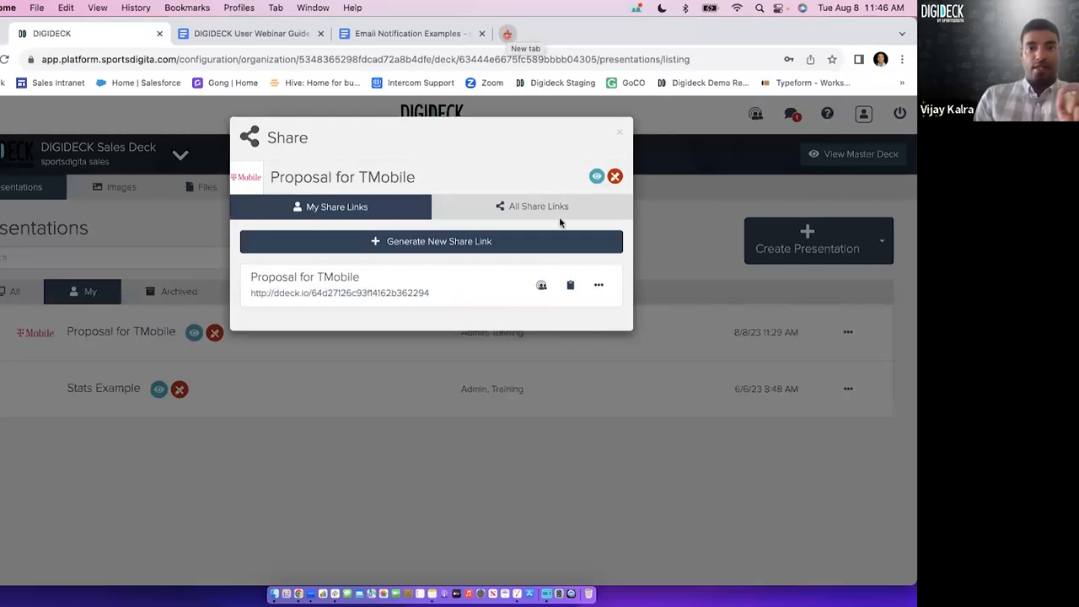
left_click(570, 285)
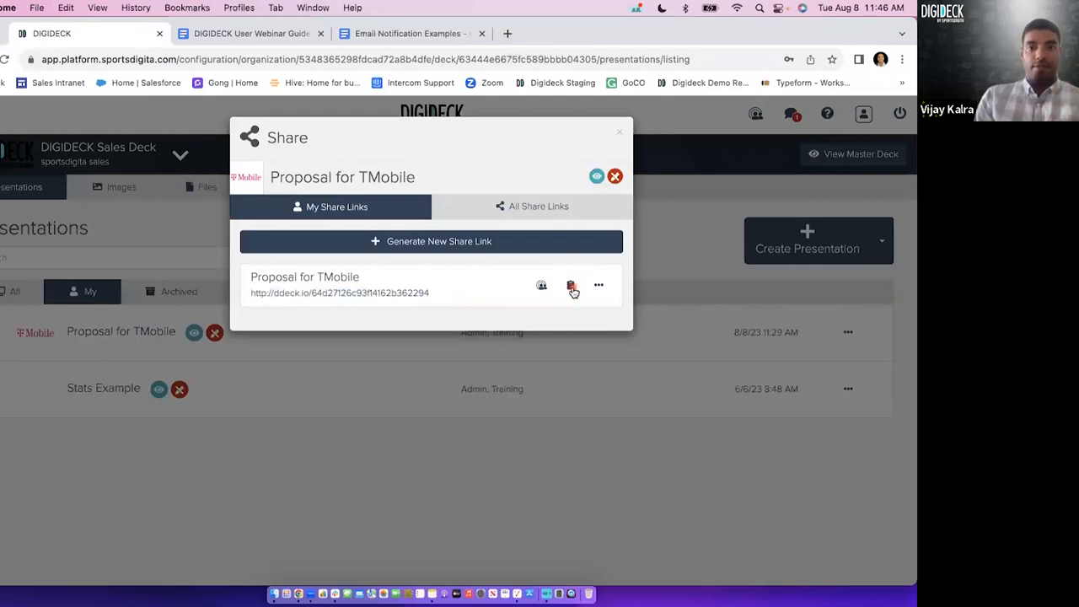
Open Gmail at mail.google.com/mail/u/0/ in a new browser tab and start composing a new message.
left_click(506, 33)
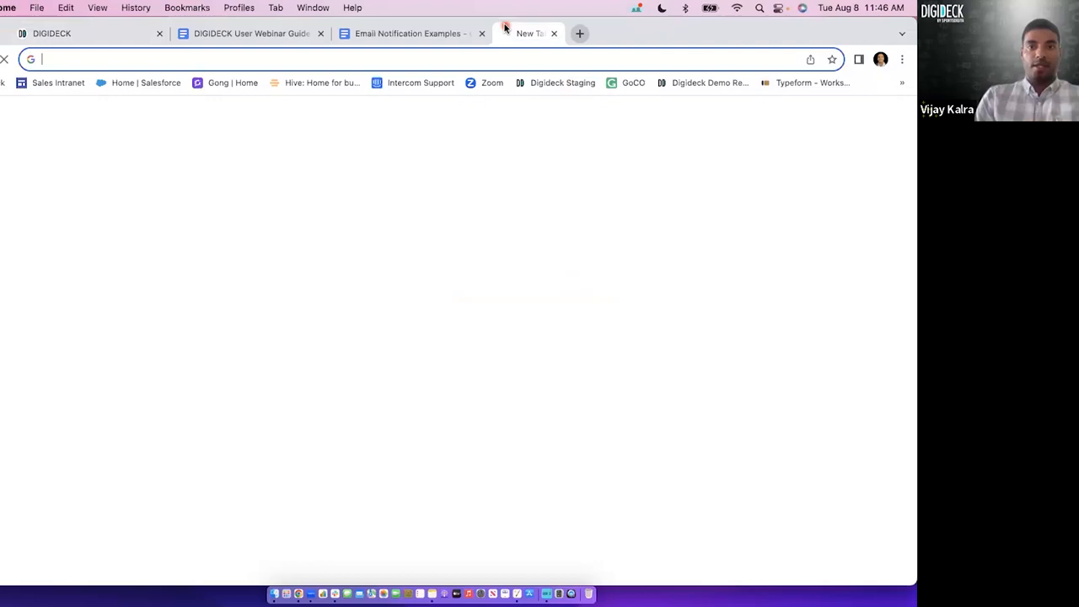
type("mail.google.com/mail/u/0/")
key("Return")
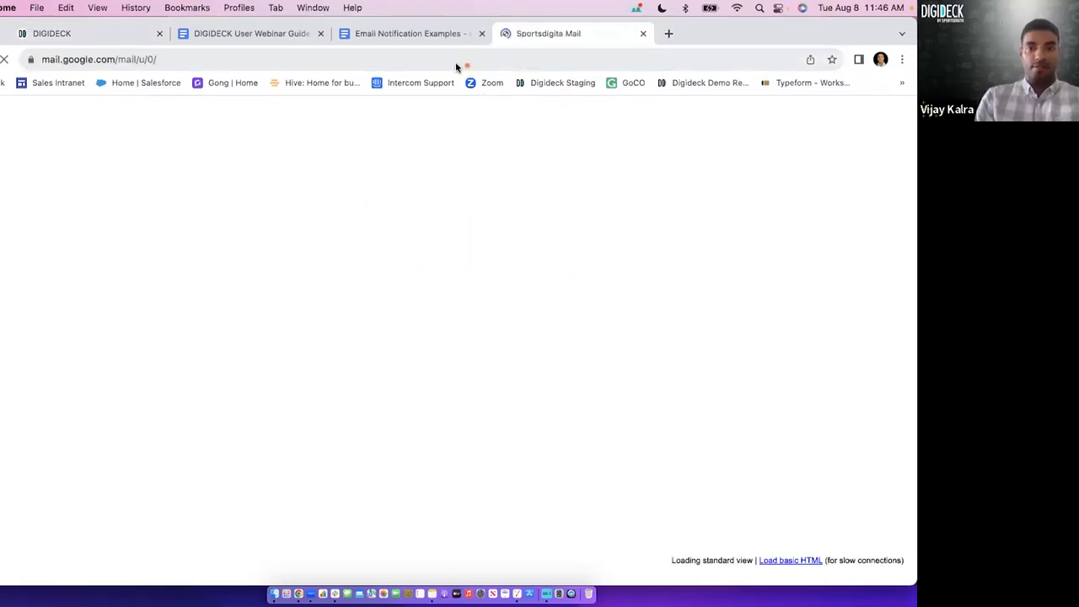
left_click(150, 166)
left_click(118, 158)
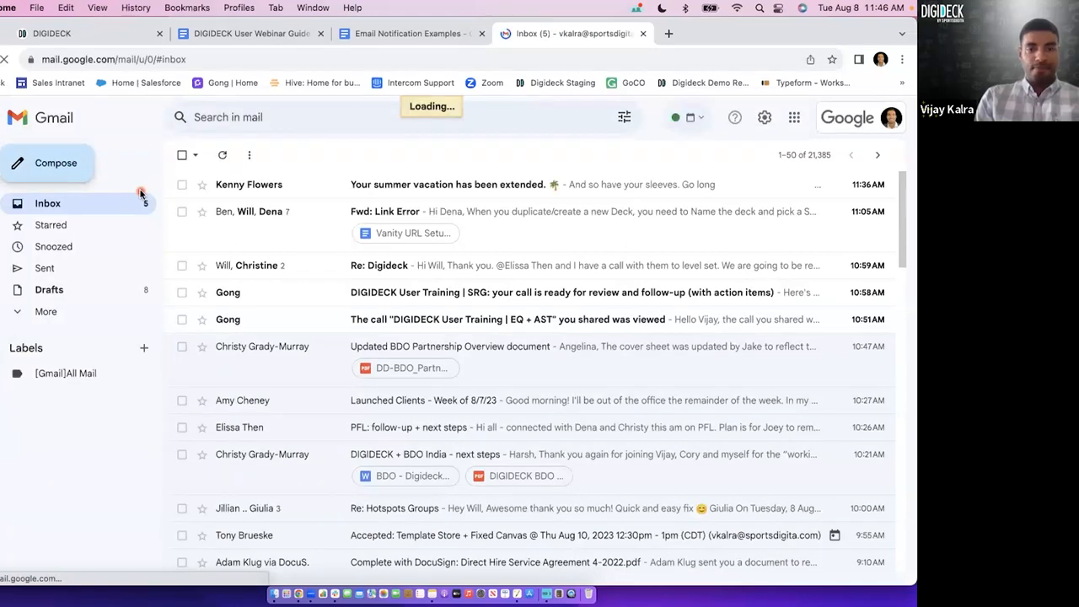
Write "I would not send my deck like this..." followed by the pasted share link in the message body, and add "Instead..." below.
left_click(543, 283)
type("I wou")
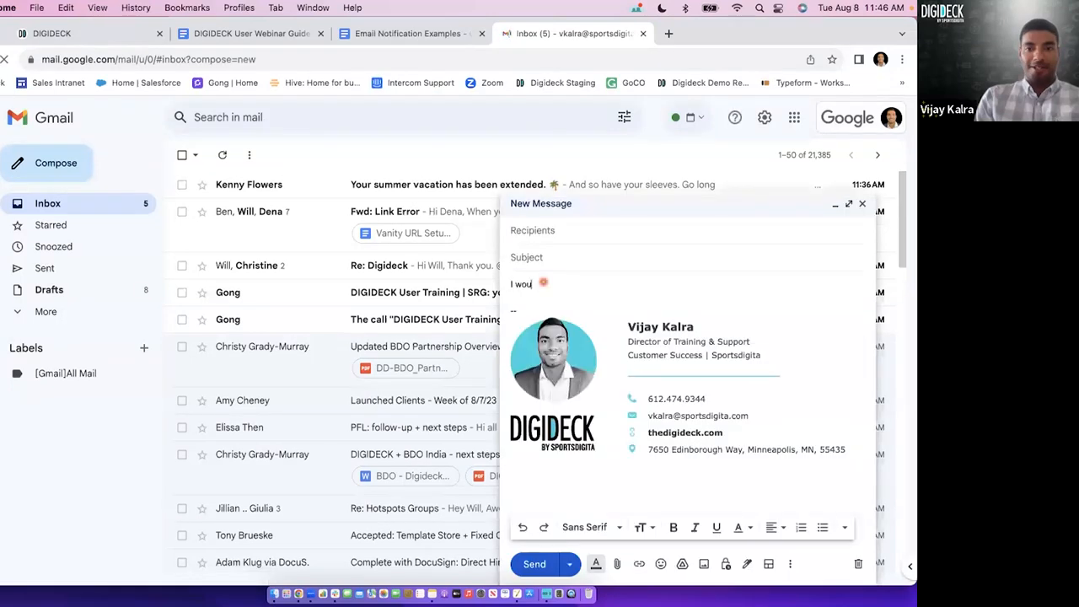
type("ld not send my deck like this...")
key("super+v")
key("Return")
key("Return")
type("Instead...")
key("Return")
key("Return")
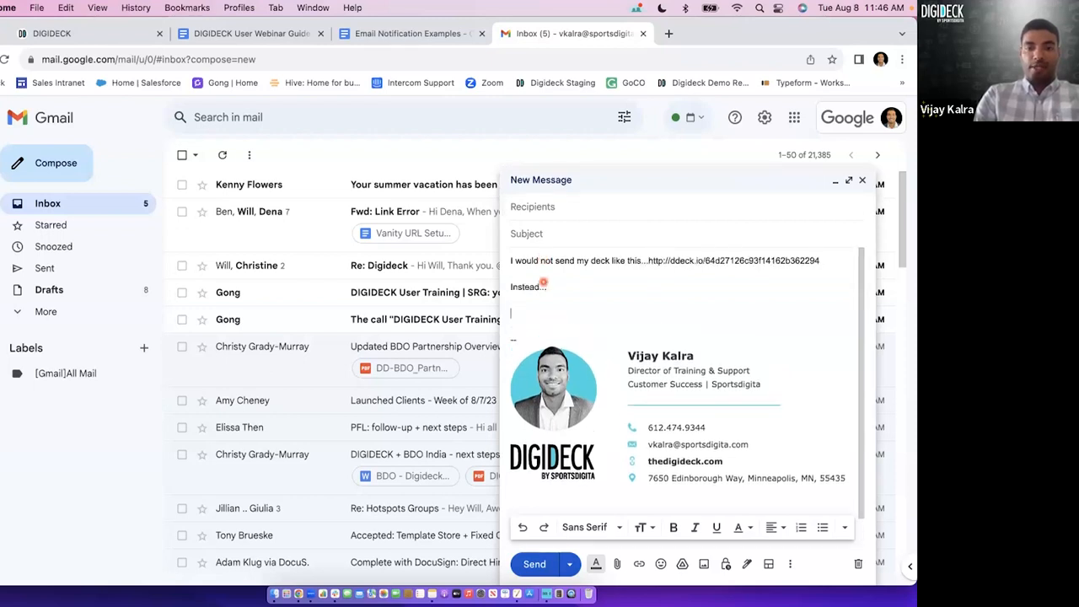
Add the line "Click here to view our proposal!" and hyperlink the word "view" to the copied share link.
type("Click here to view ou")
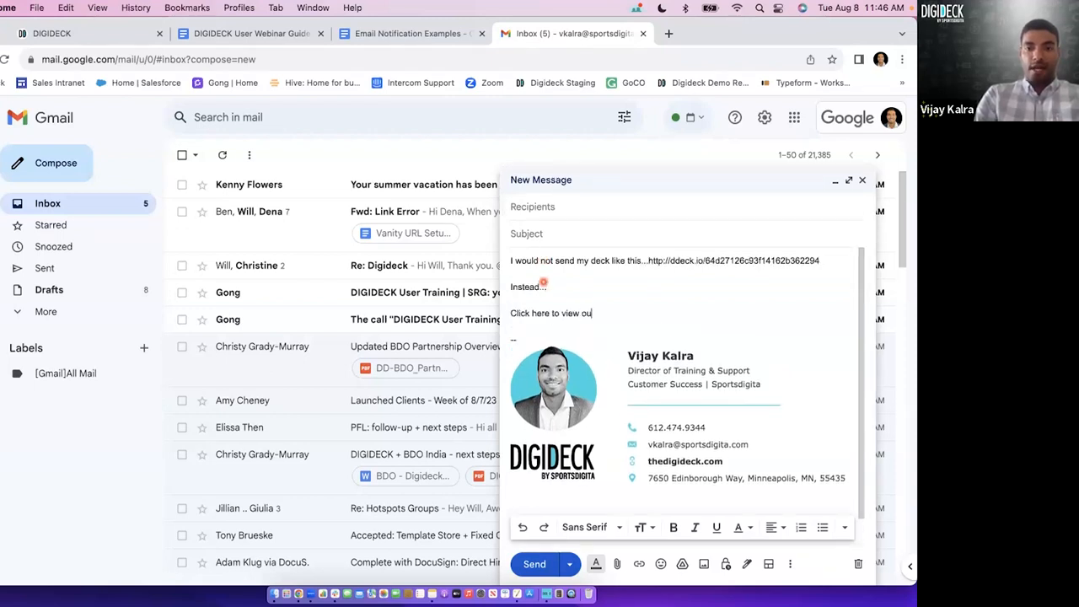
type("r proposal!")
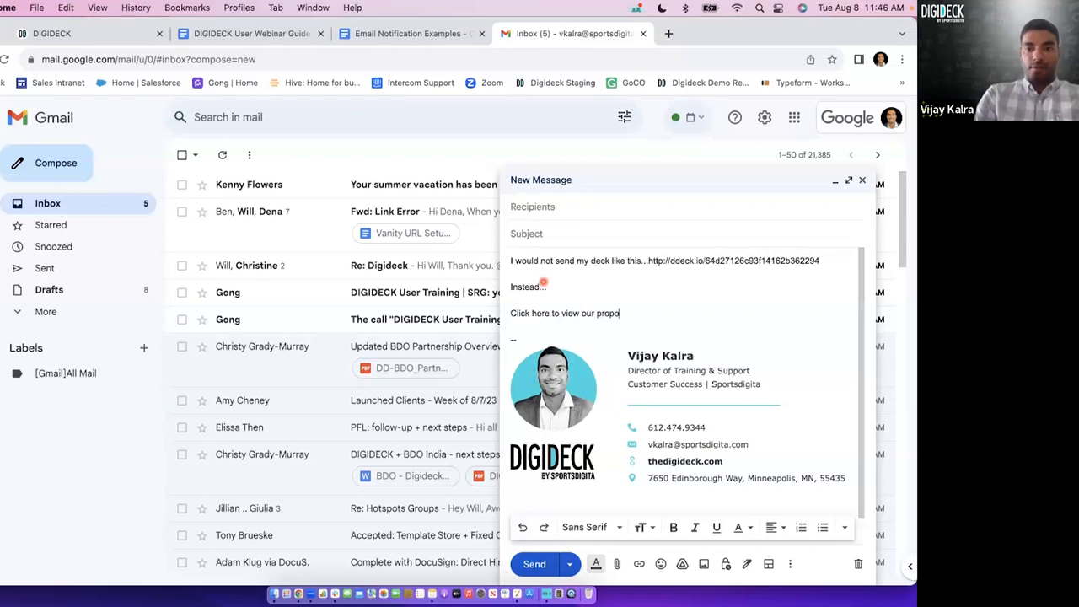
left_click(639, 563)
key("super+v")
left_click(586, 454)
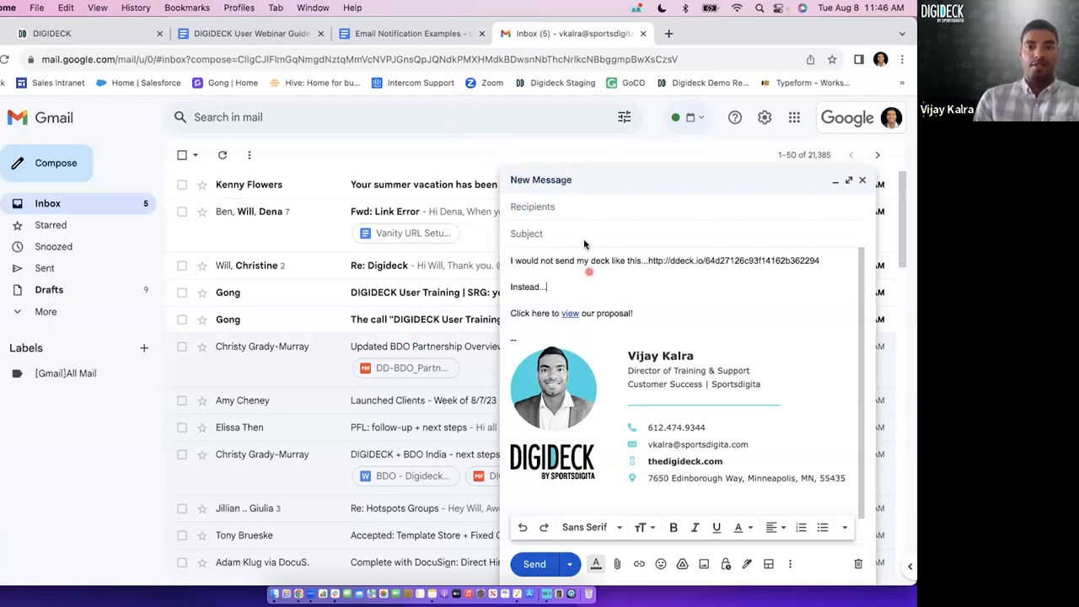
Switch back to DIGIDECK and generate two additional share links for Proposal for TMobile.
left_click(99, 34)
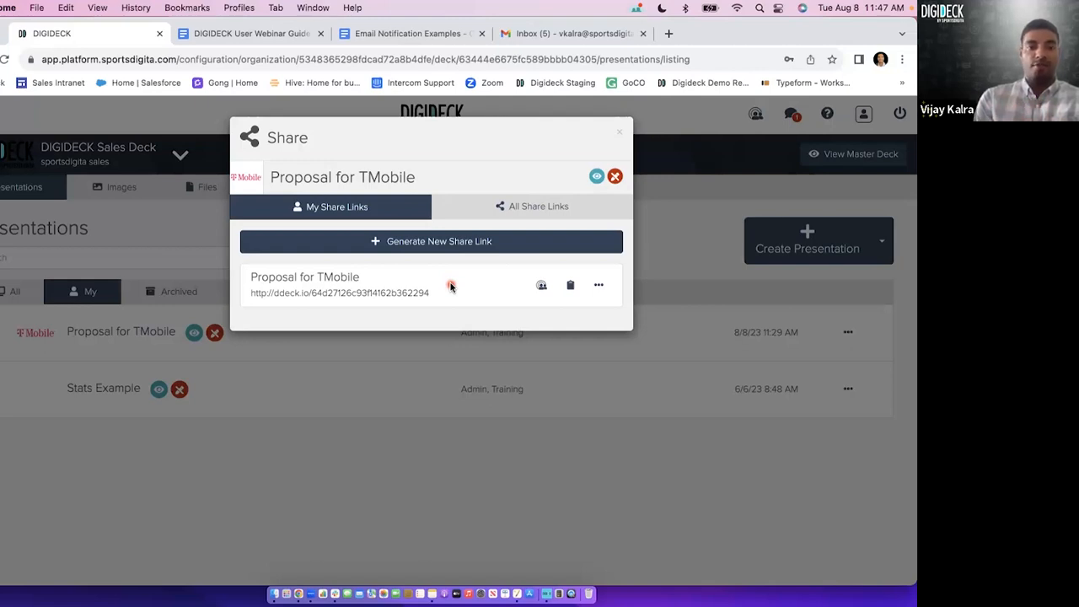
triple_click(415, 291)
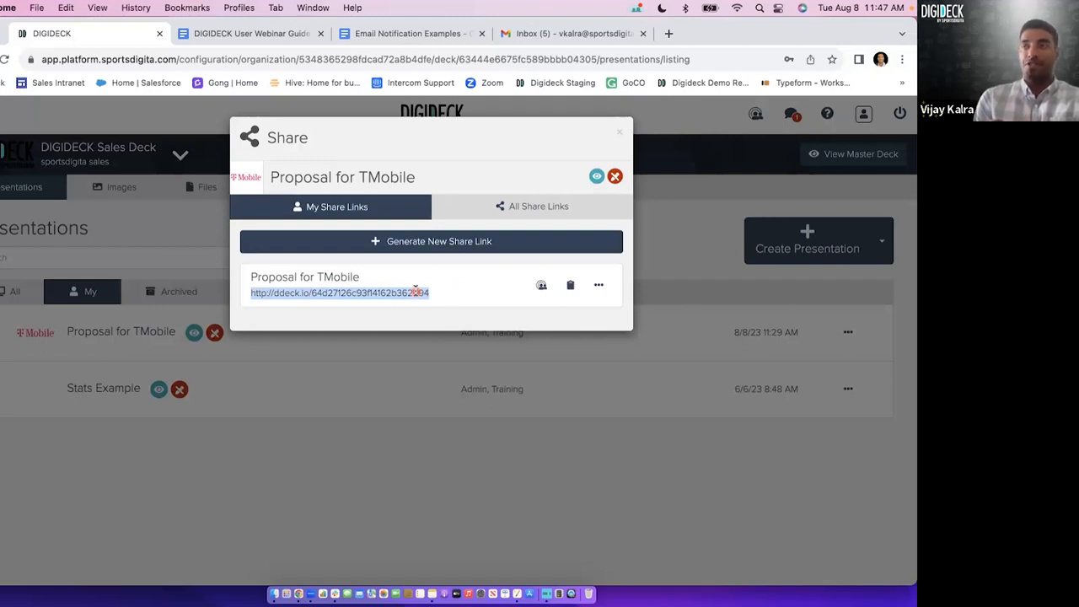
left_click(470, 300)
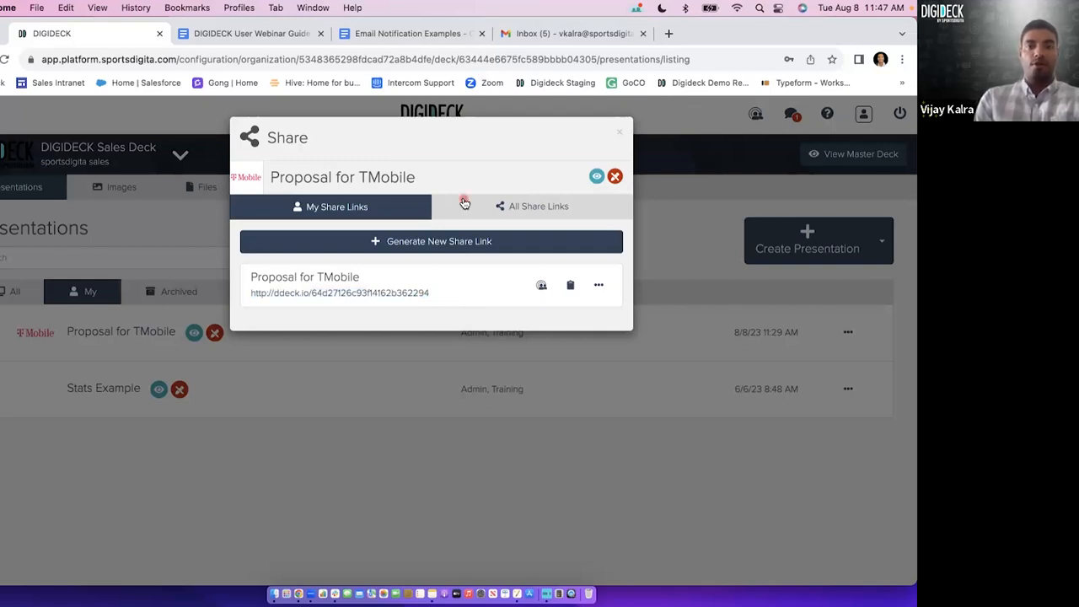
left_click(510, 245)
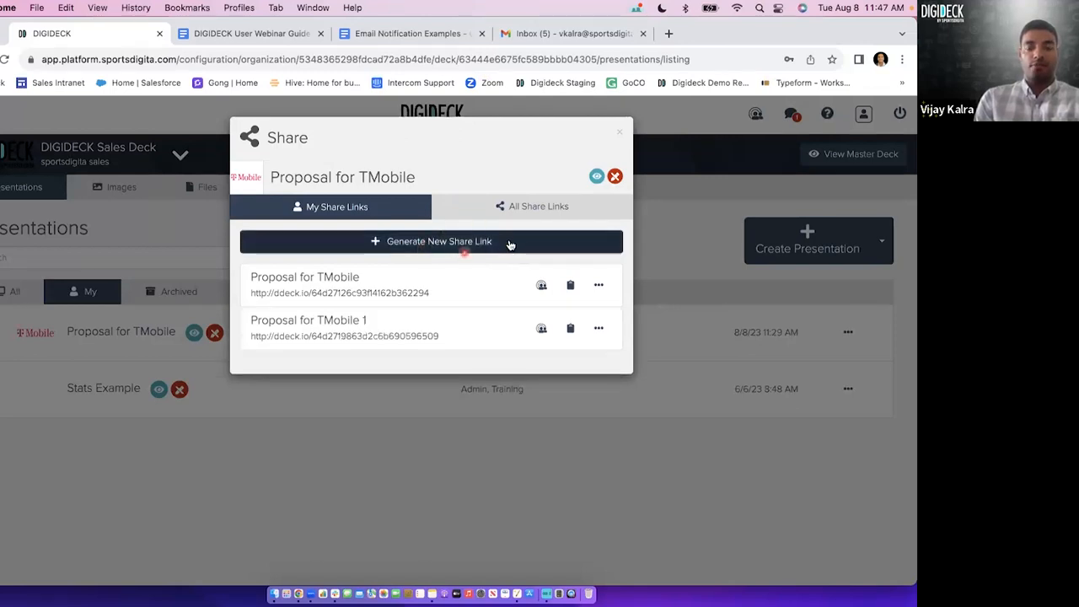
left_click(509, 243)
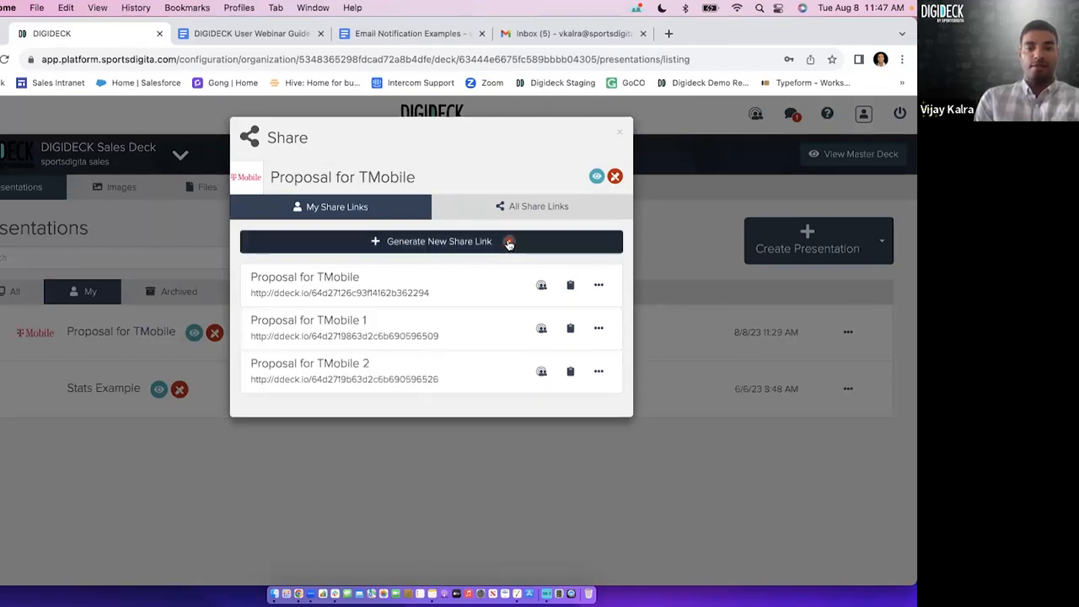
Compare the URLs of the three share links and view the options available for each one.
left_click(414, 290)
left_click(412, 336)
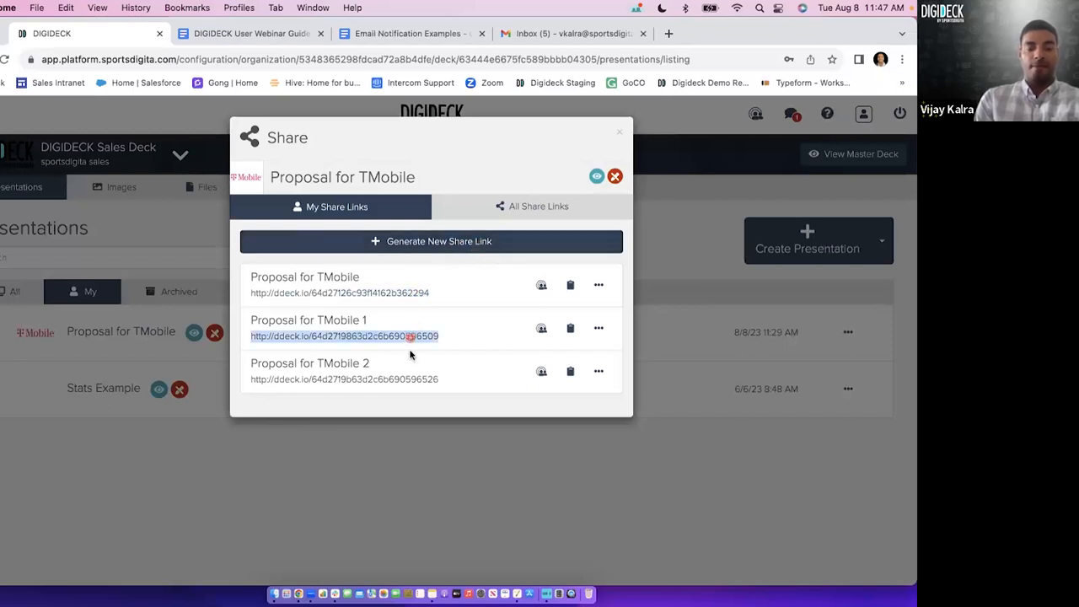
left_click(409, 377)
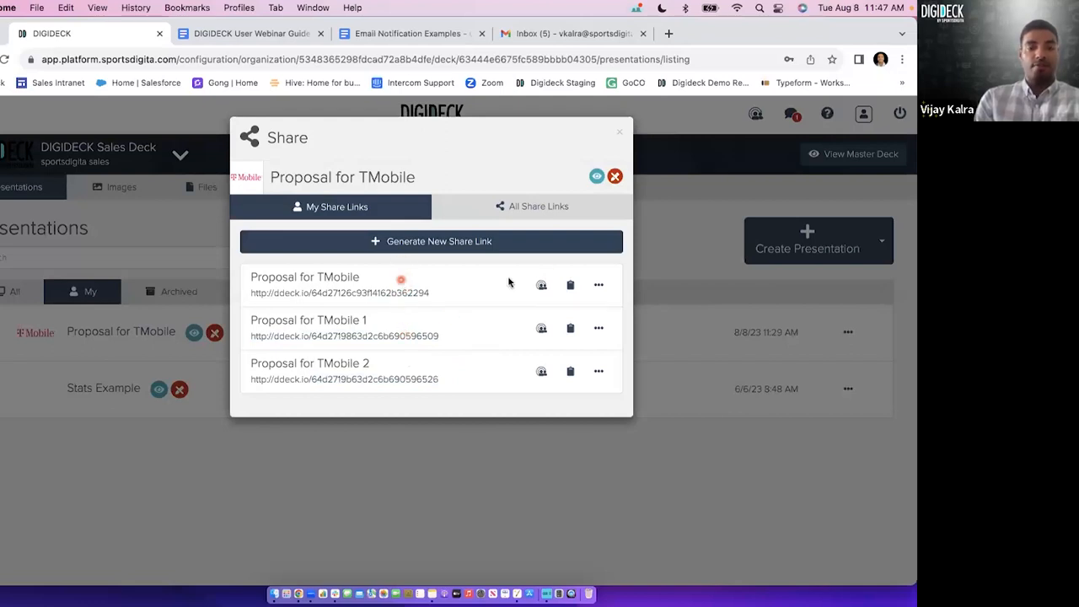
left_click(597, 285)
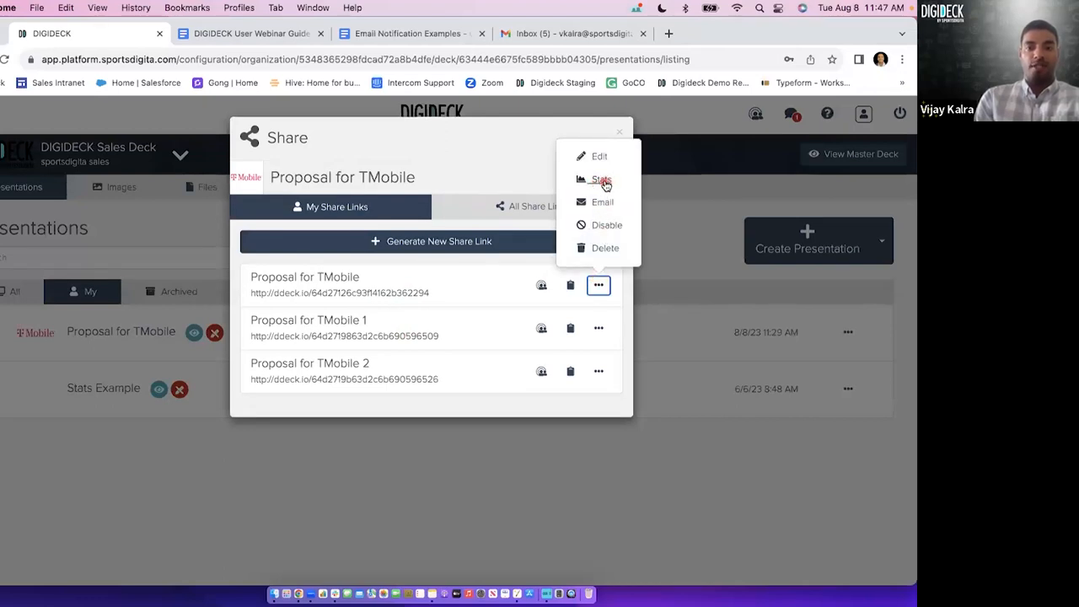
left_click(599, 329)
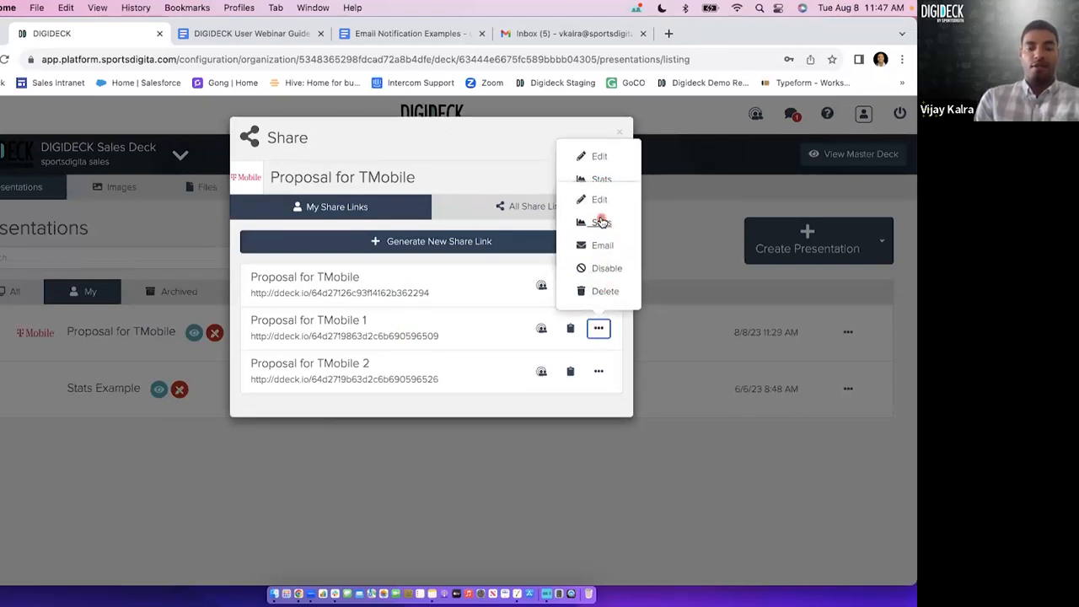
left_click(598, 373)
left_click(540, 141)
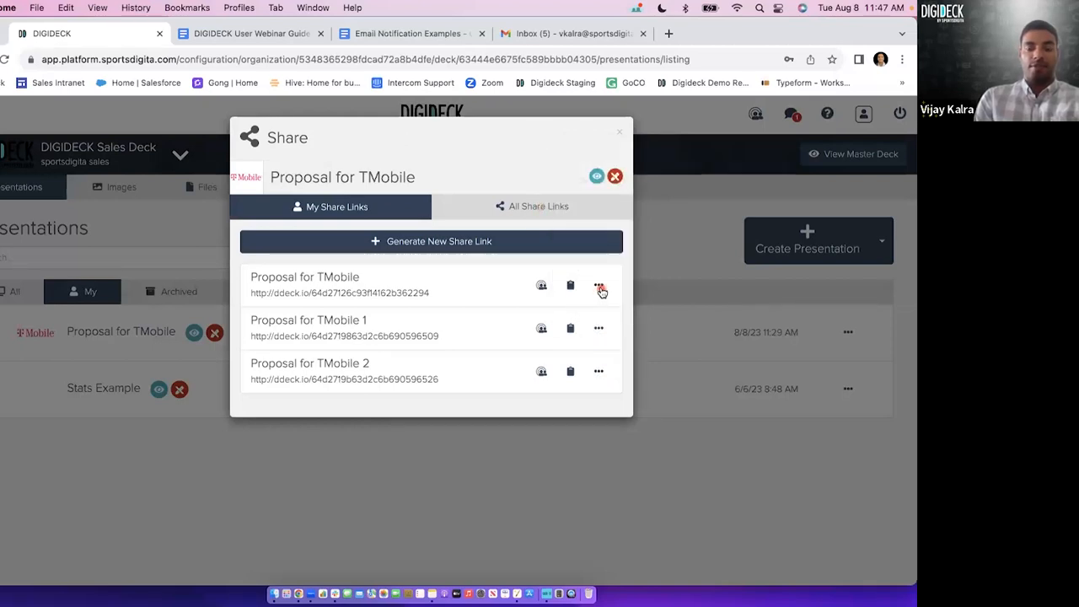
Edit the first share link's title by appending a dash and the recipient's first name after "Proposal for TMobile", and save it.
left_click(599, 287)
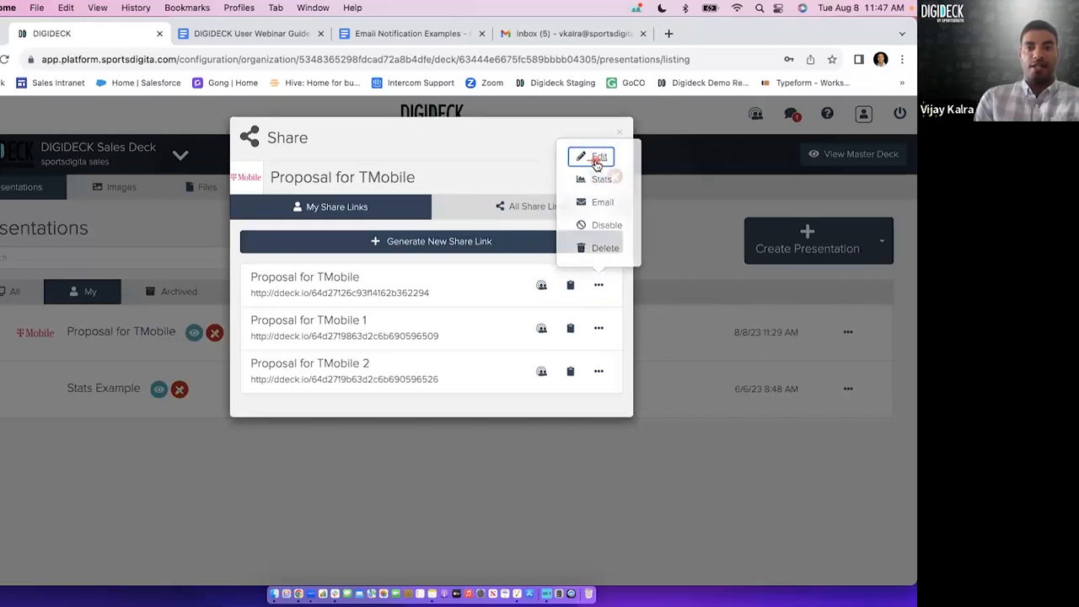
left_click(364, 181)
left_click(360, 200)
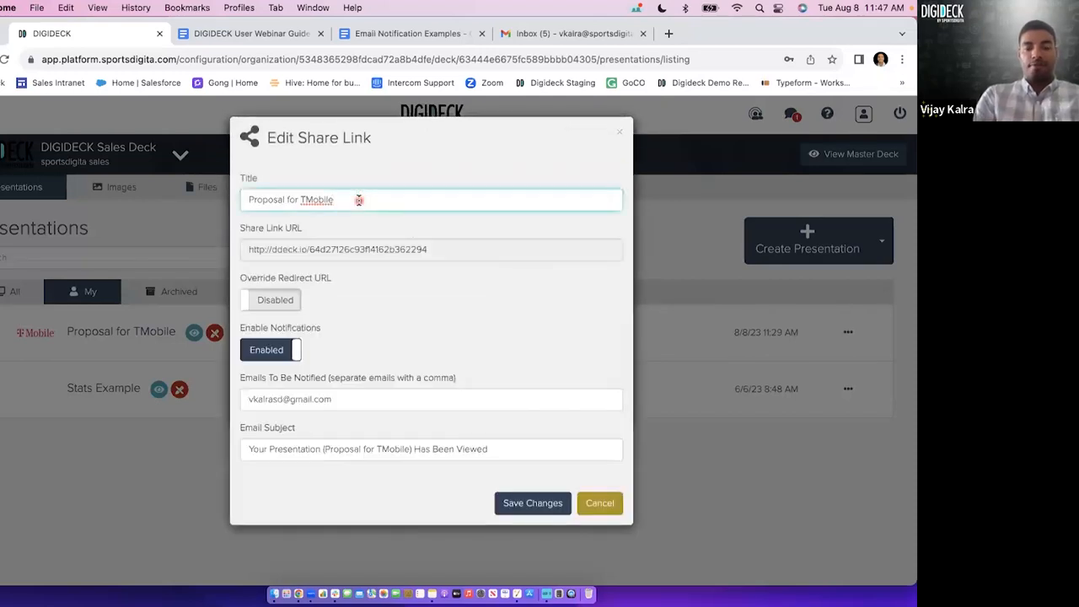
type("- ")
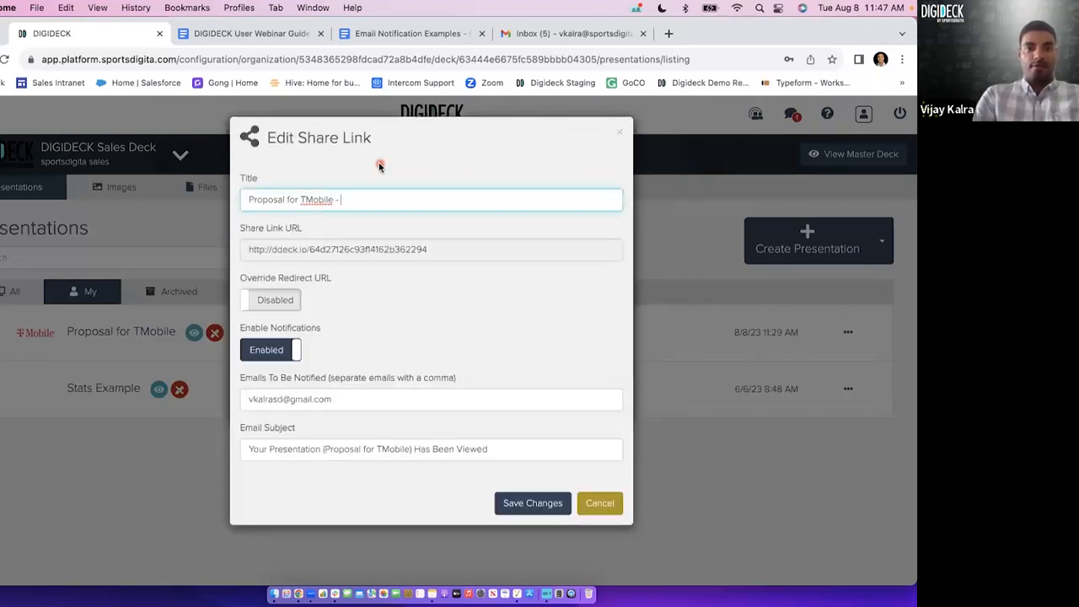
type("Erin")
key("Return")
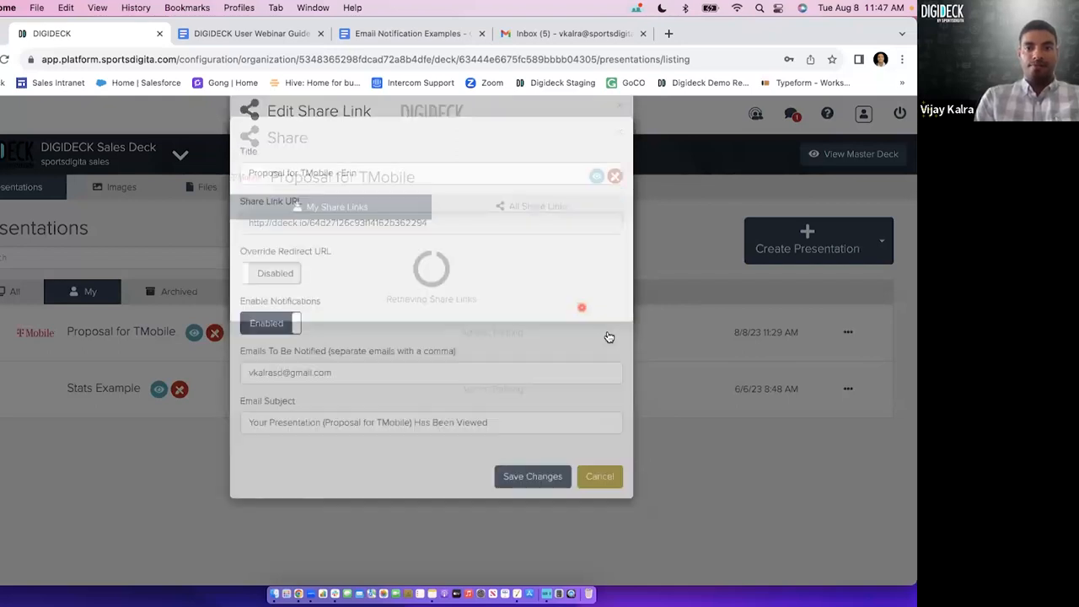
Retitle the "Proposal for TMobile 1" share link as "Proposal for TMobile", a dash and the second recipient's first name, and save it.
left_click(598, 328)
left_click(598, 199)
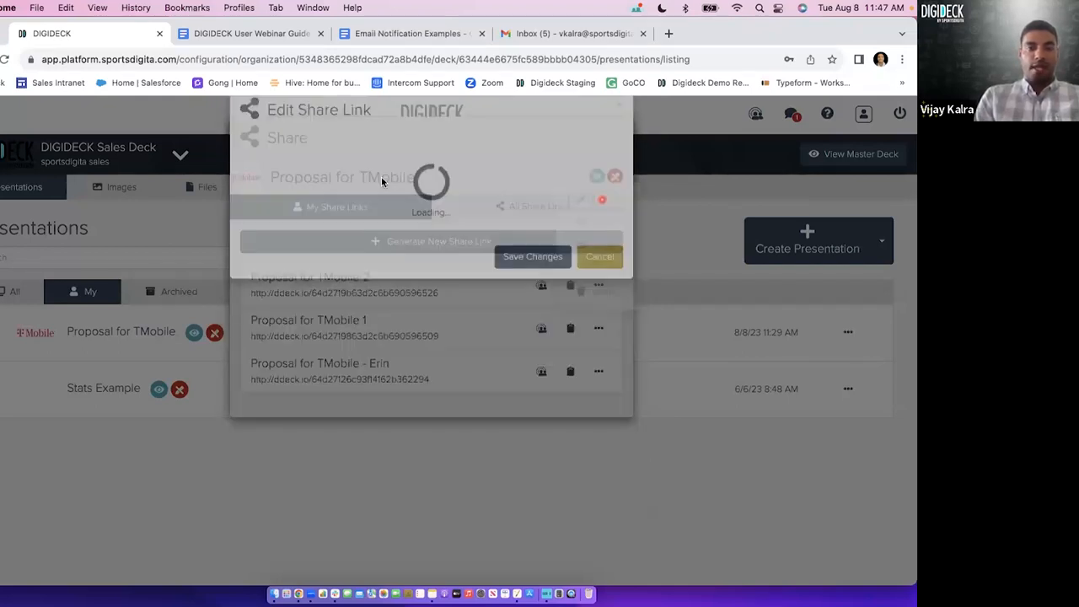
left_click(356, 200)
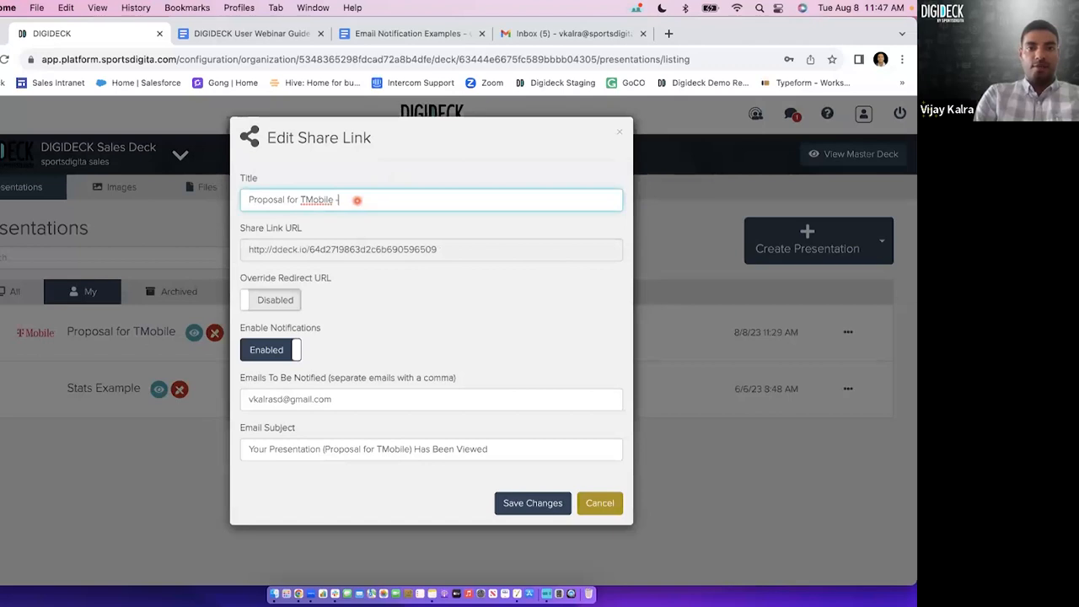
type("- Lisa")
key("Return")
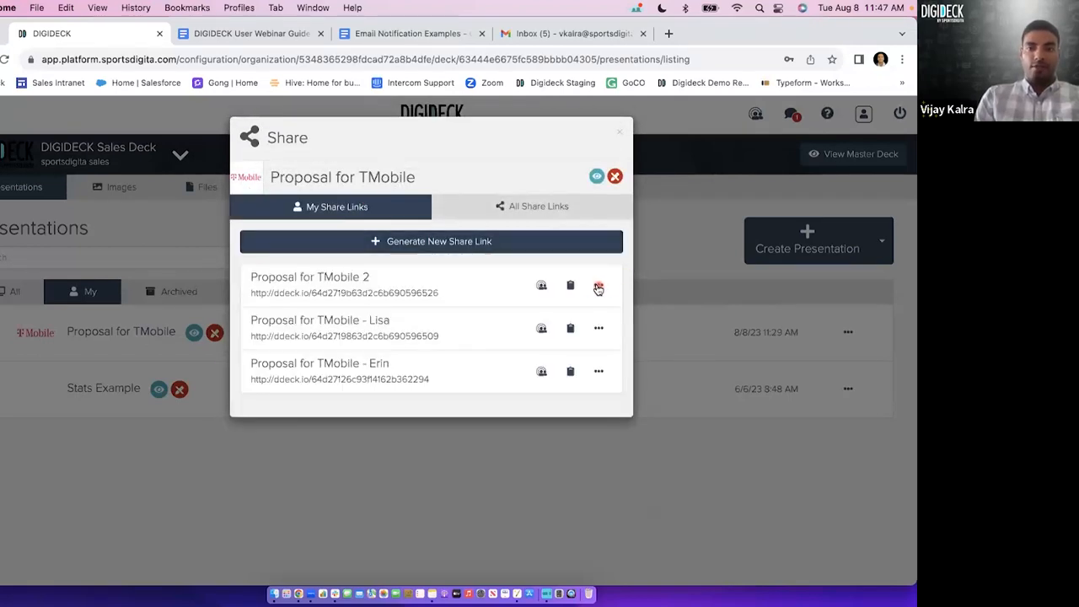
Retitle the "Proposal for TMobile 2" share link as "Proposal for TMobile", a dash and the third recipient's first name, and save it.
left_click(598, 285)
left_click(598, 157)
left_click(410, 202)
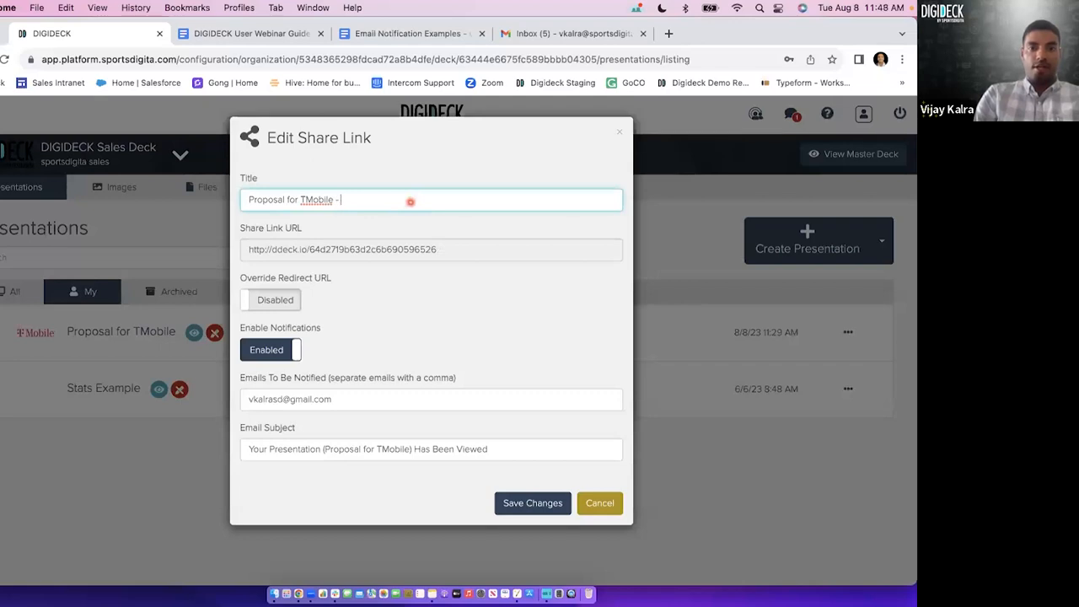
key("Return")
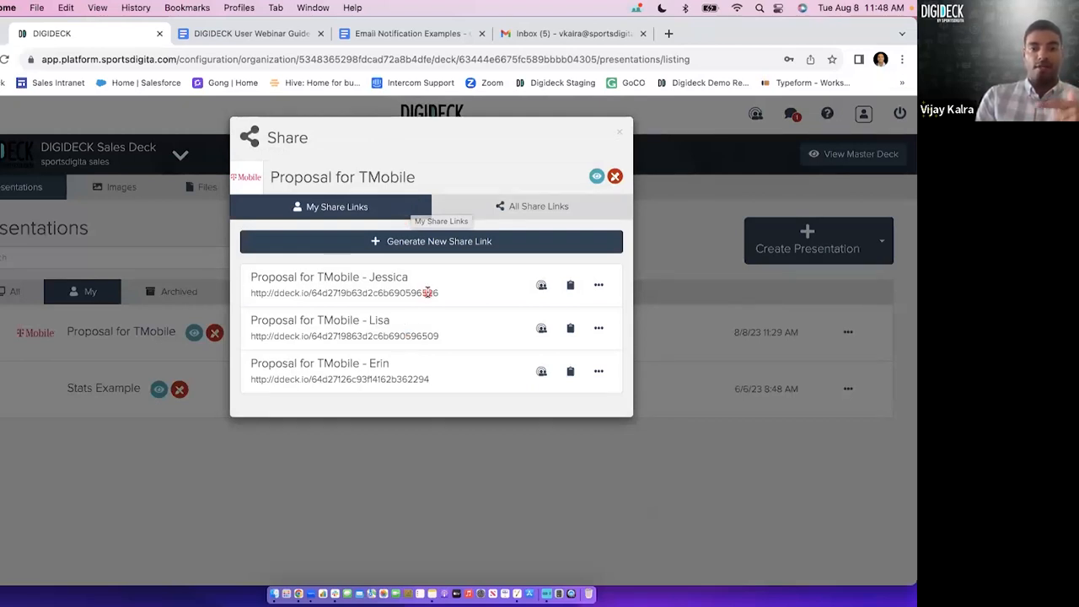
View the options, including Stats, available for each of the three recipient-titled share links.
left_click(598, 286)
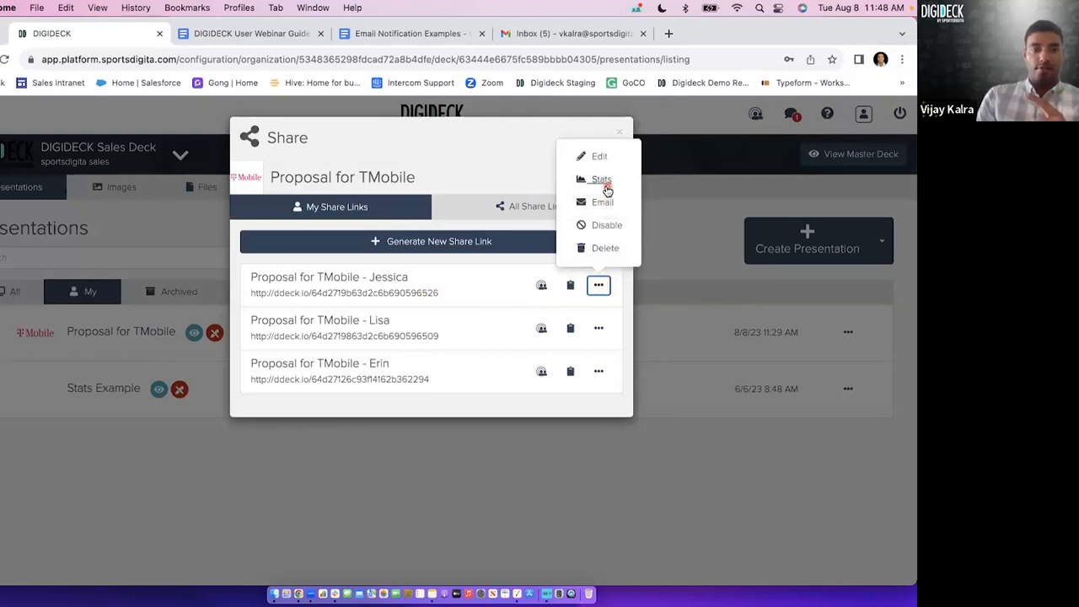
left_click(599, 328)
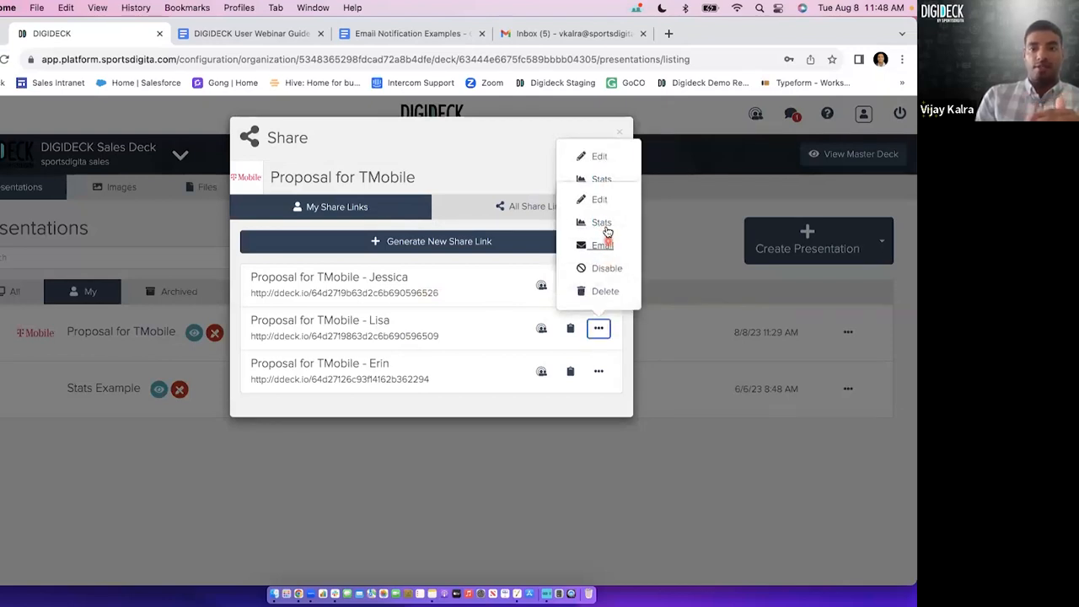
left_click(599, 371)
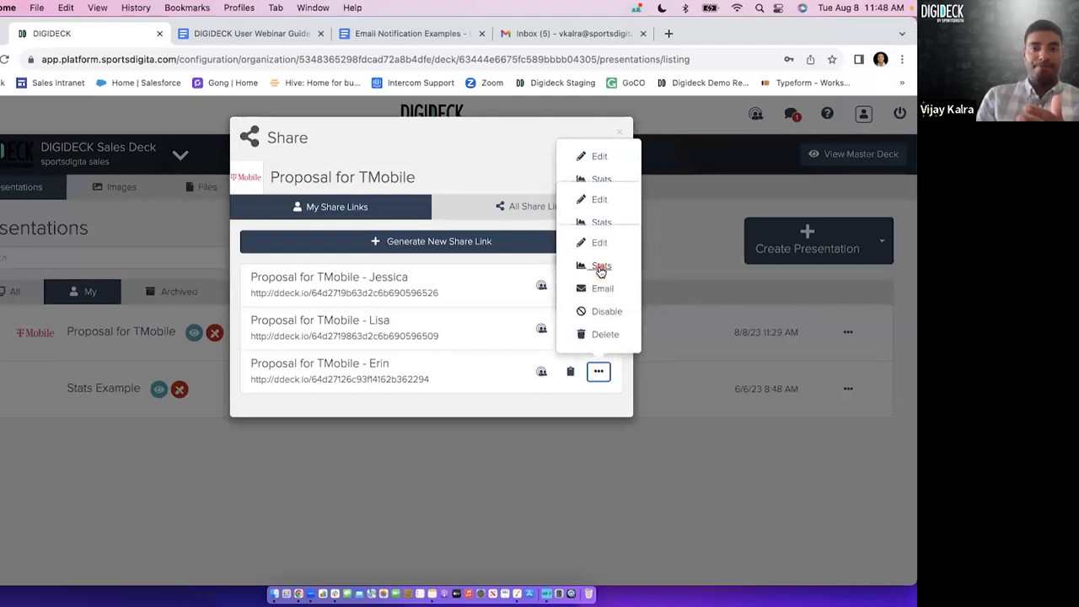
left_click(525, 180)
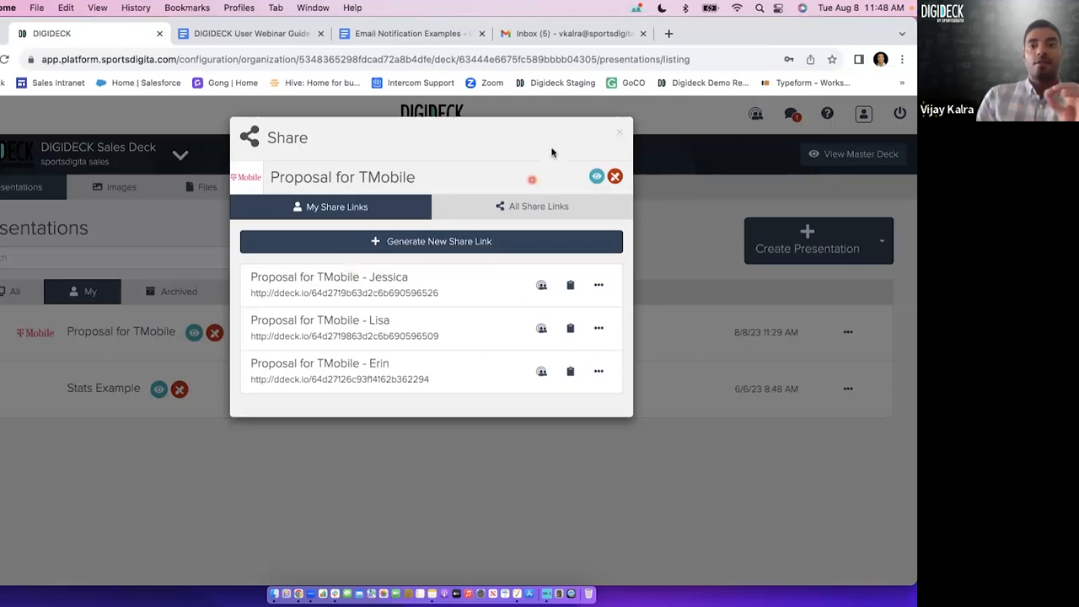
left_click(620, 132)
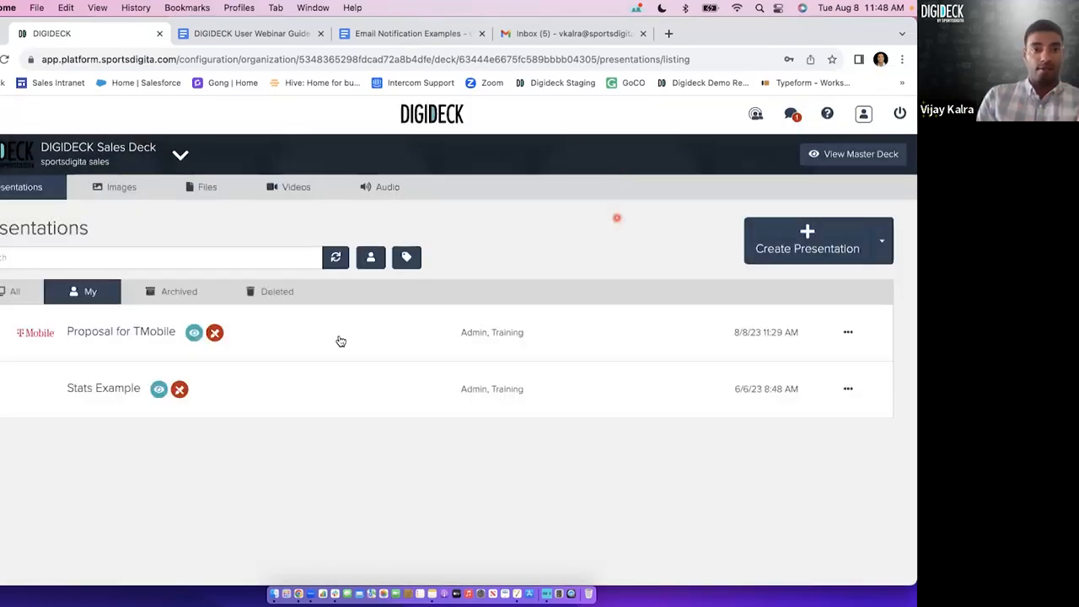
left_click(863, 334)
left_click(662, 252)
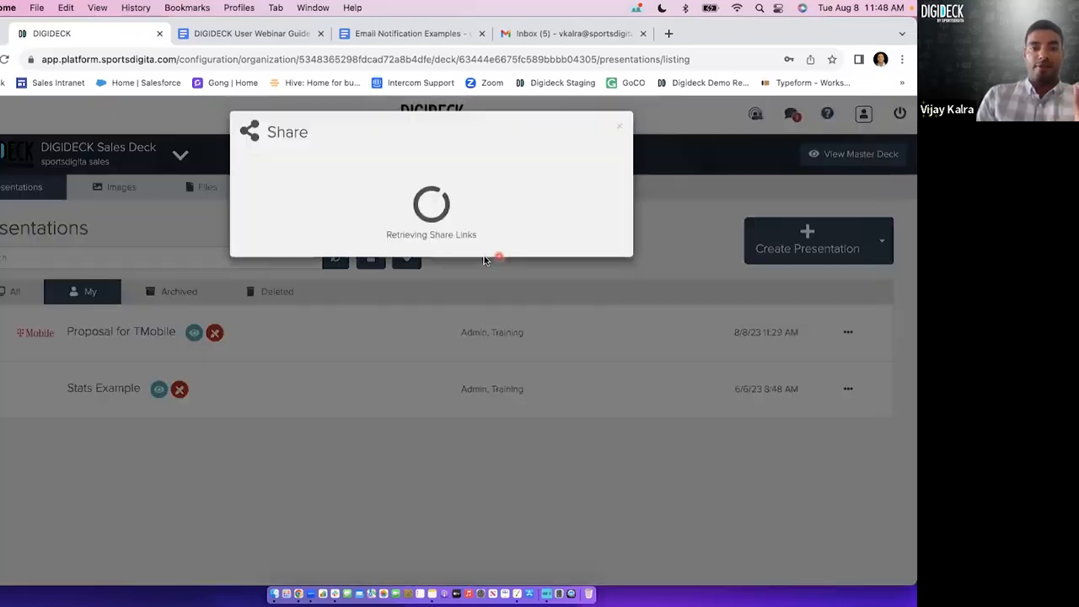
left_click(598, 286)
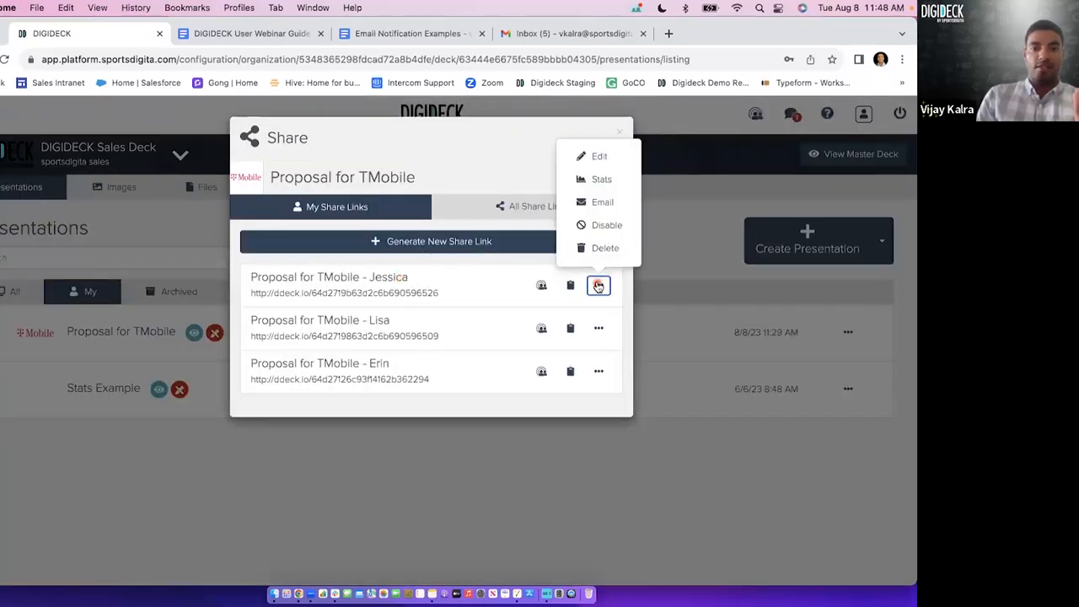
left_click(599, 157)
left_click_drag(385, 202, 166, 204)
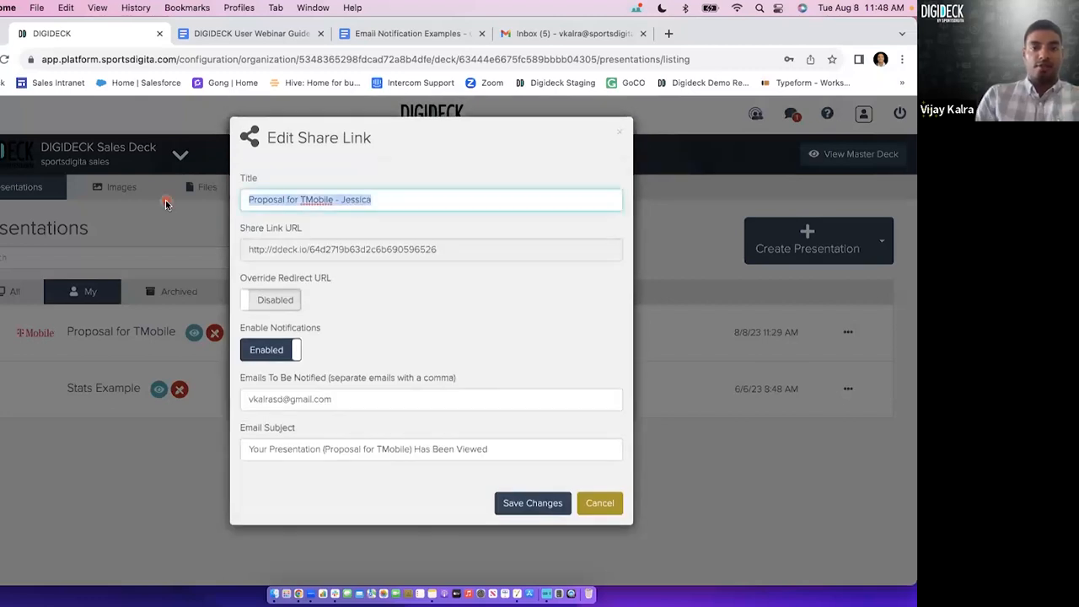
left_click(167, 204)
Change the title of the first listed share link to "Overview - Tmobile" and save it.
left_click(599, 285)
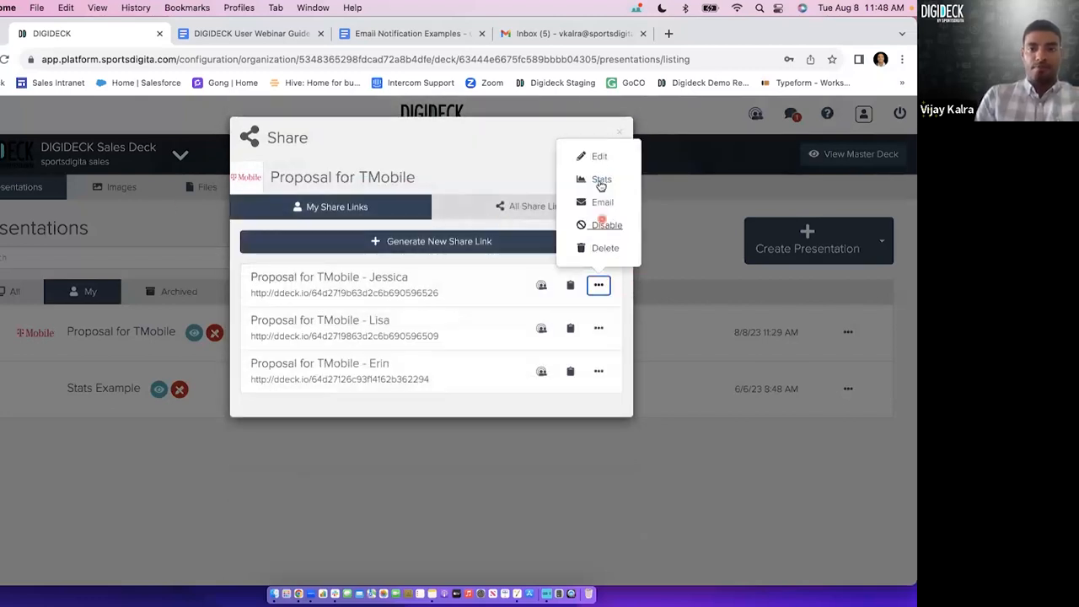
left_click(590, 157)
triple_click(323, 199)
type("Overview")
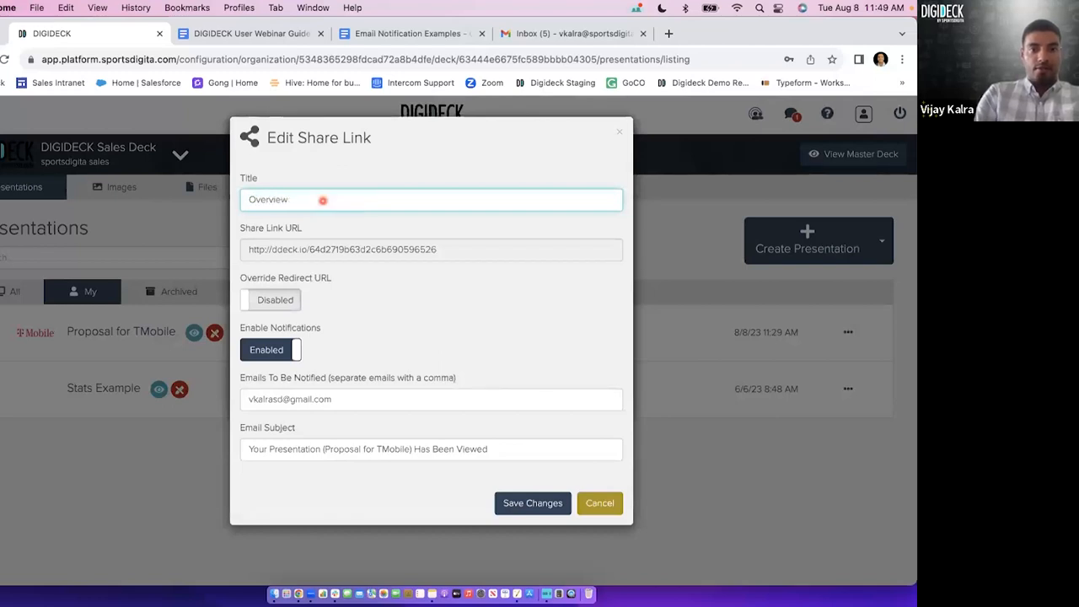
double_click(292, 213)
double_click(289, 202)
left_click(330, 201)
type("- Tmobile")
key("Return")
Change the title of the second listed share link to "Overview - AT&T" and save it.
left_click(599, 328)
left_click(598, 200)
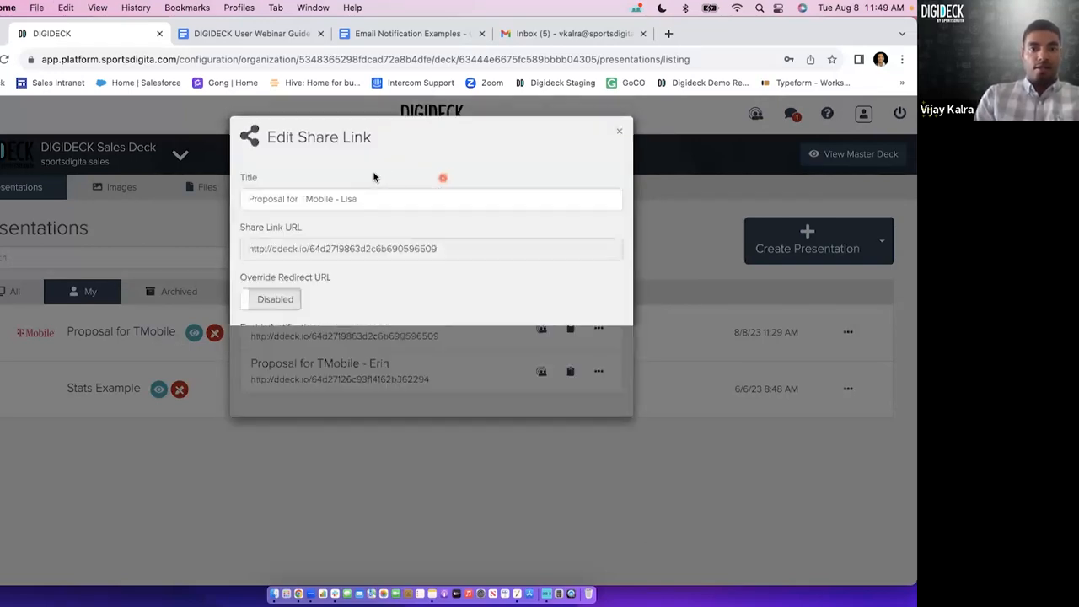
triple_click(360, 205)
type("Overview - AT&T")
key("Return")
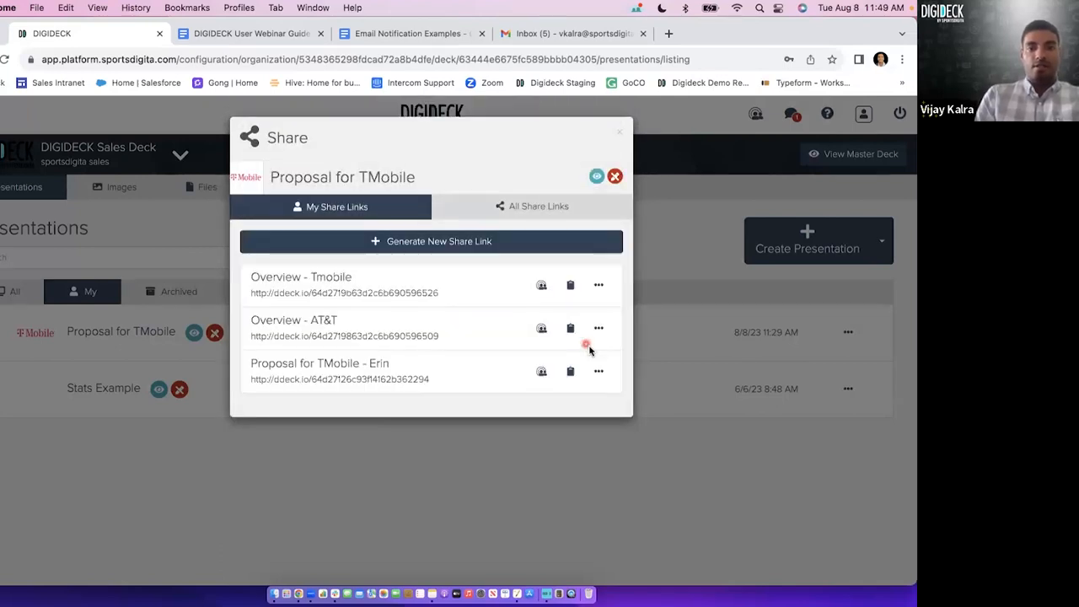
Change the title of the third listed share link to "Overview - Mint Mobile" and save it.
left_click(599, 370)
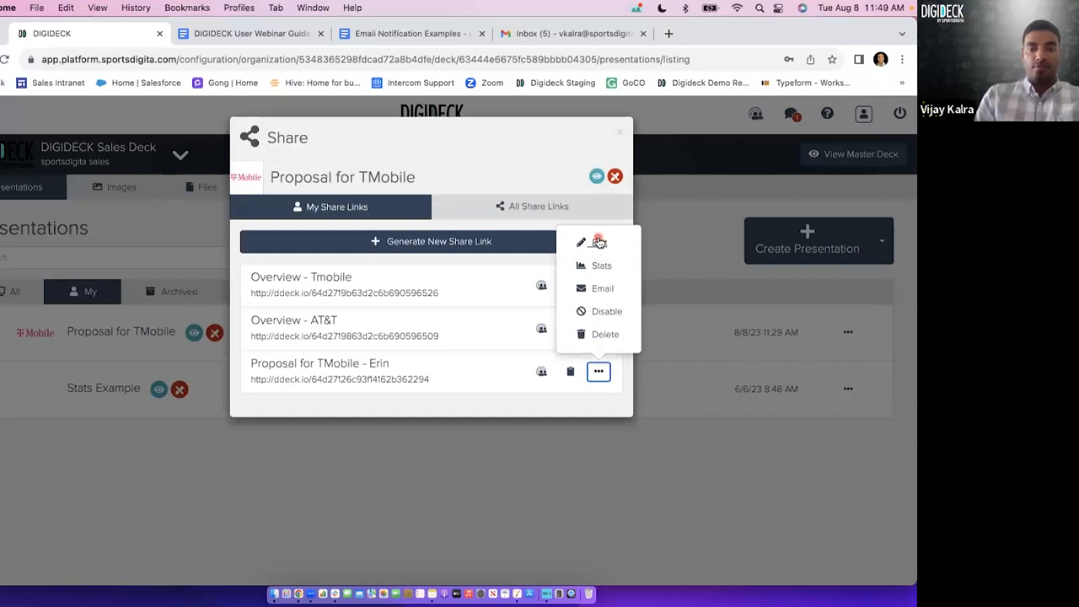
left_click(598, 242)
type("Overview ")
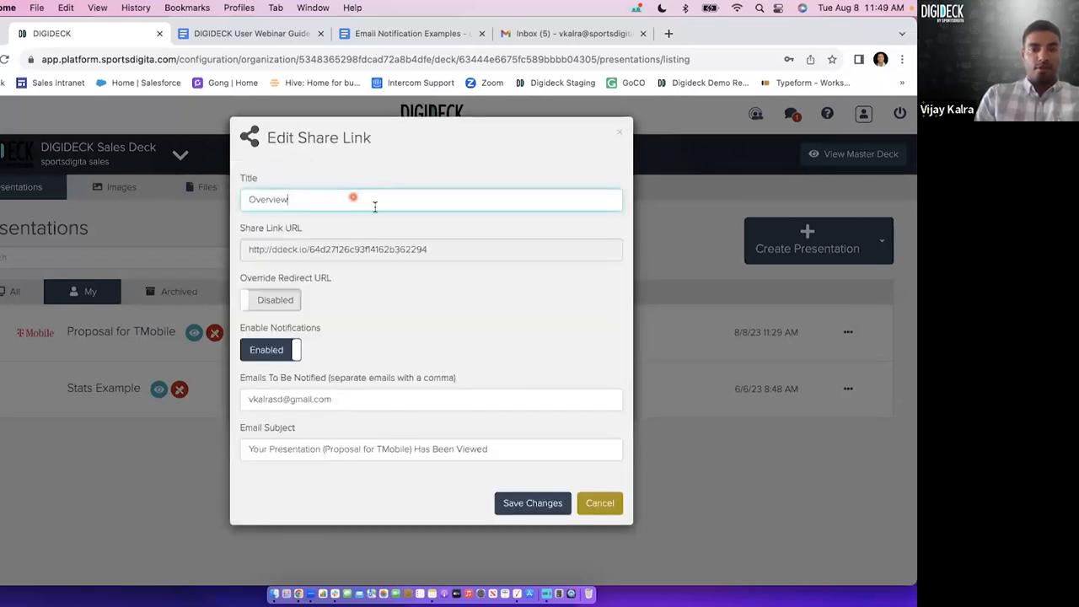
type("- Mint Mobile")
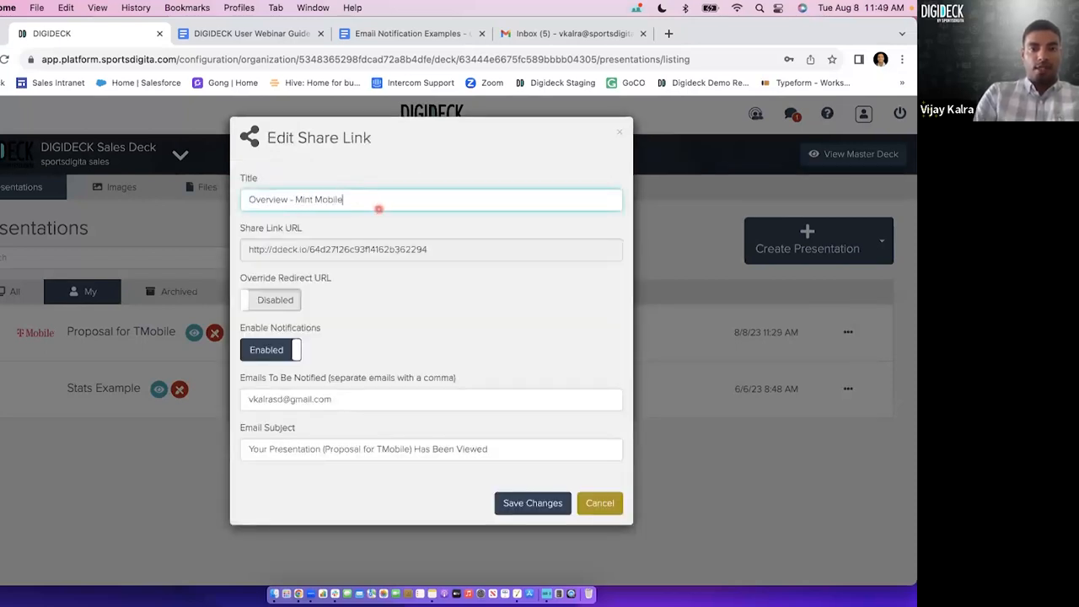
key("Return")
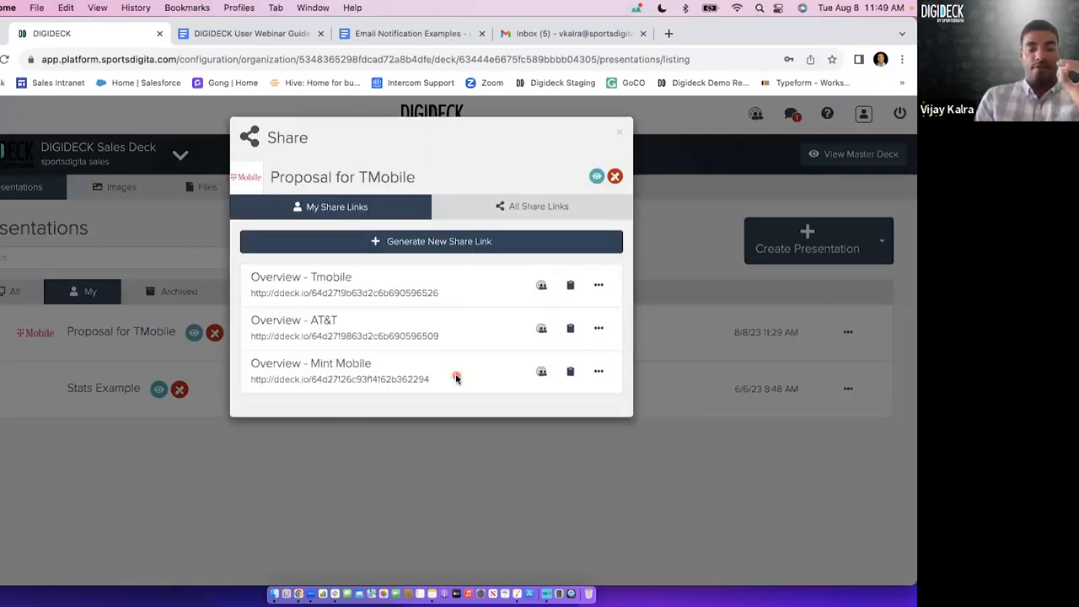
Examine the Mint Mobile link's URL and the options available for the Tmobile share link, including Stats.
left_click(599, 285)
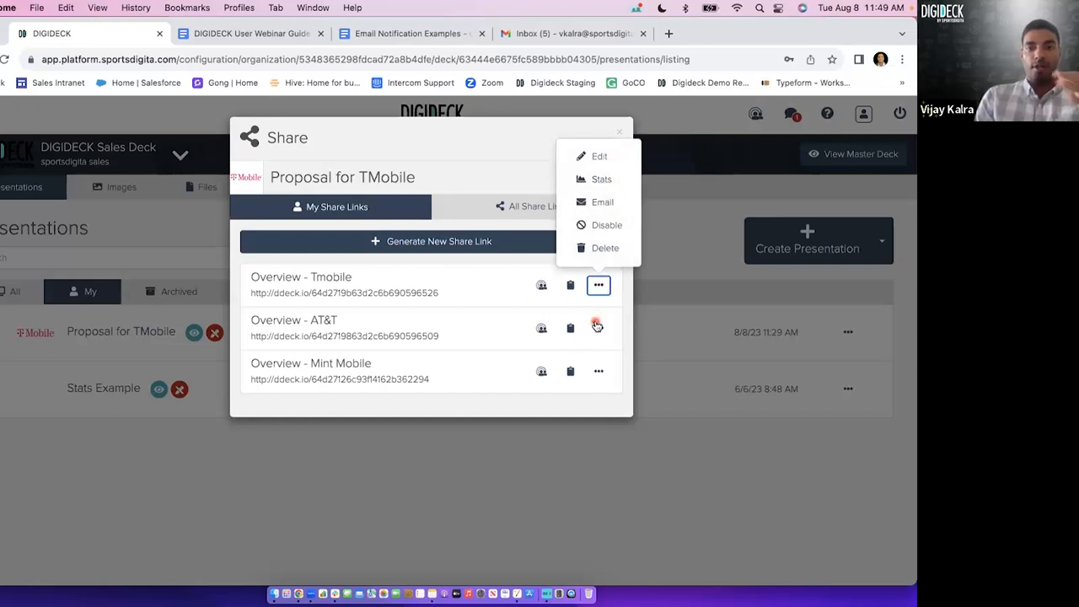
triple_click(361, 381)
left_click(431, 380)
left_click(599, 285)
left_click(619, 184)
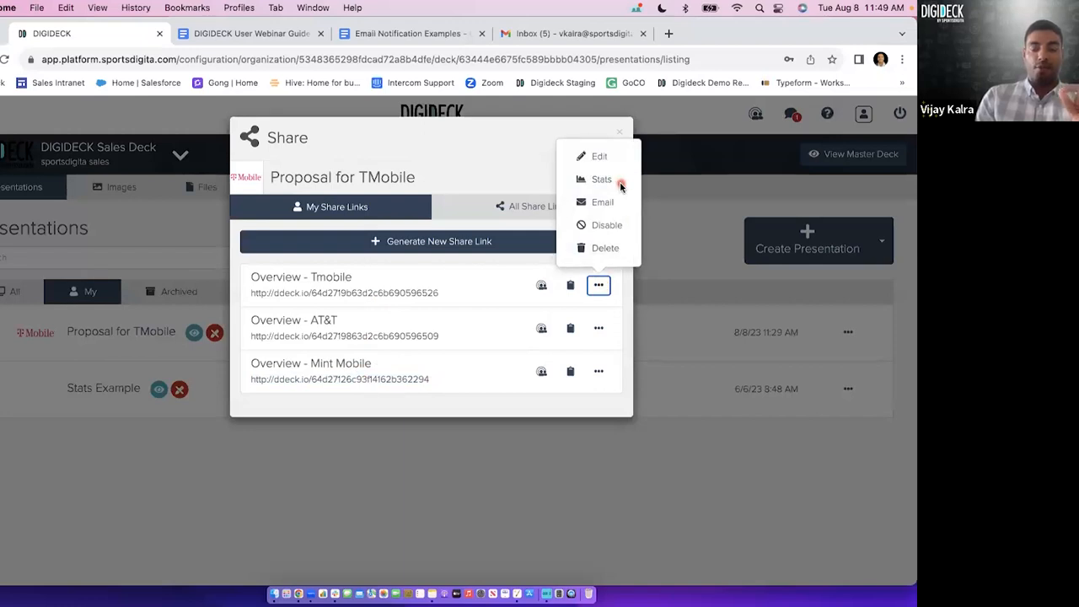
left_click(513, 165)
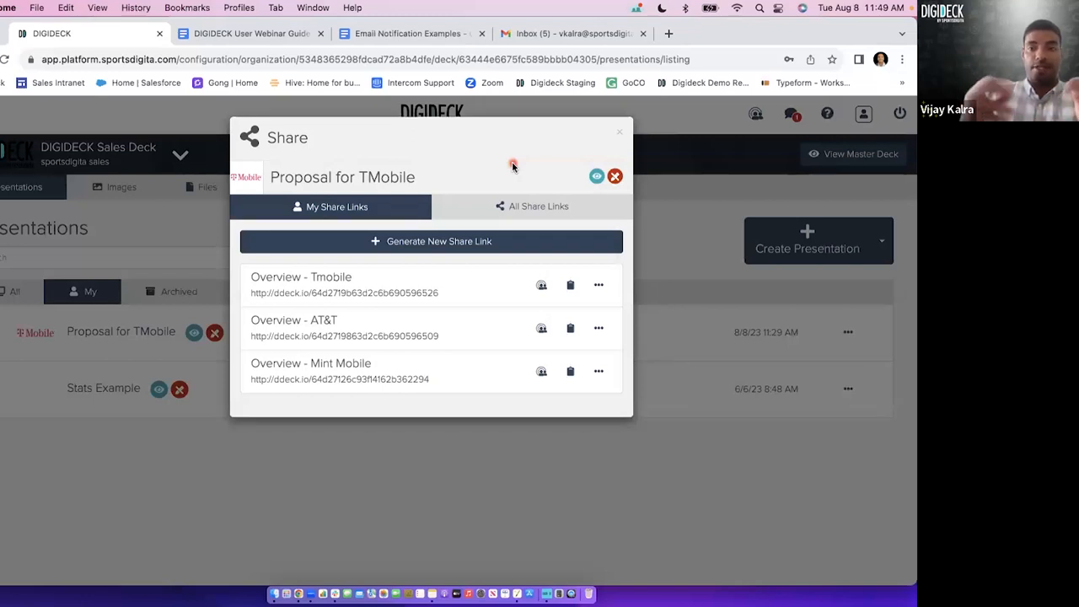
Retitle the "Overview - Tmobile" share link as "Overview - LI" and save it.
left_click(598, 285)
left_click(599, 156)
left_click(382, 202)
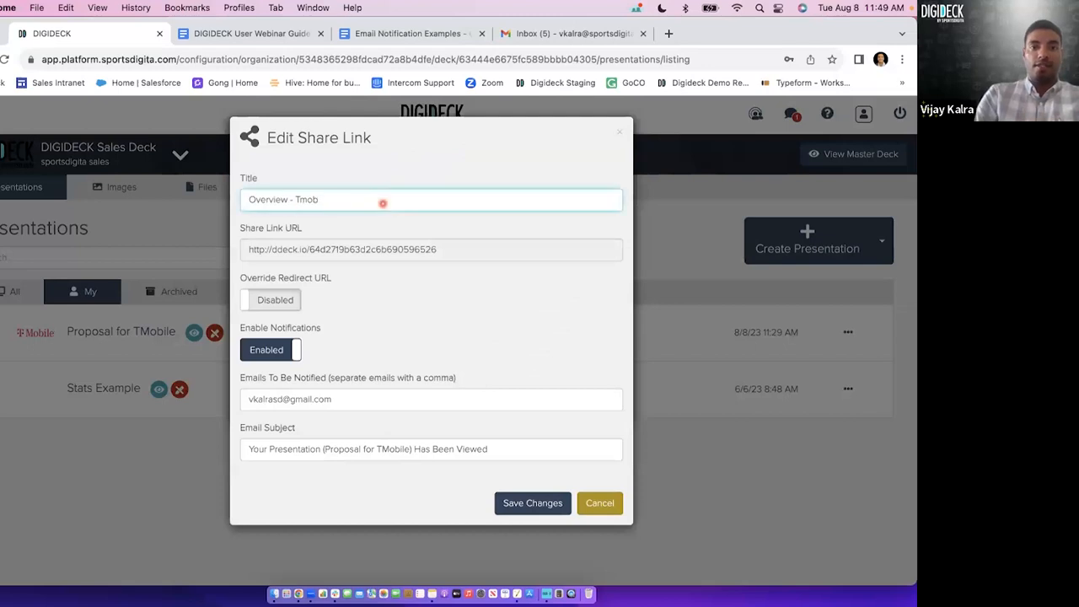
type("LI")
key("Return")
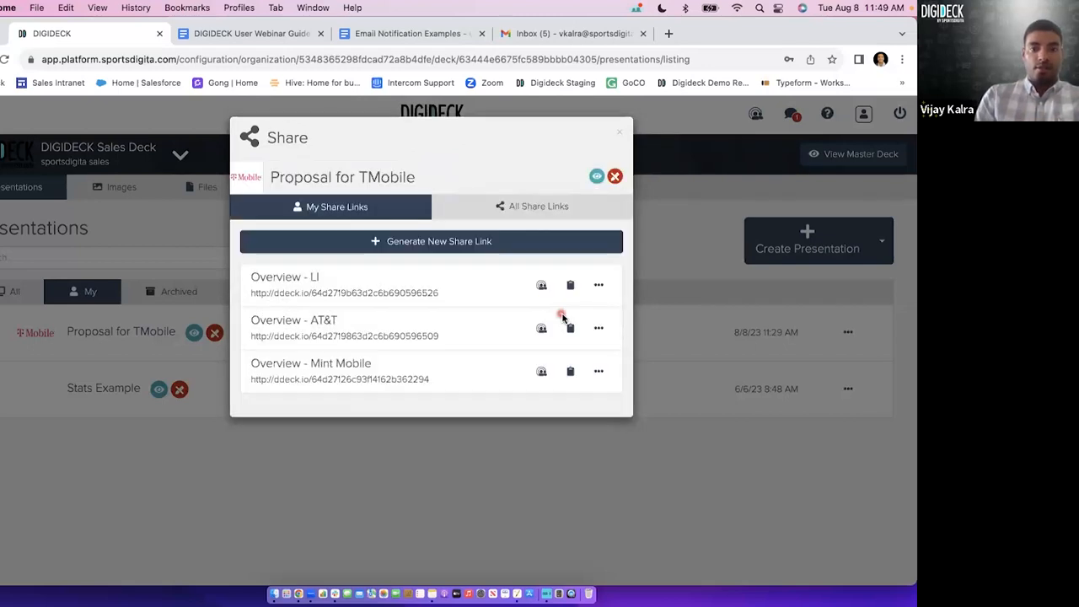
Retitle the "Overview - AT&T" share link as "Overview - FB" and save it.
left_click(598, 328)
left_click(596, 199)
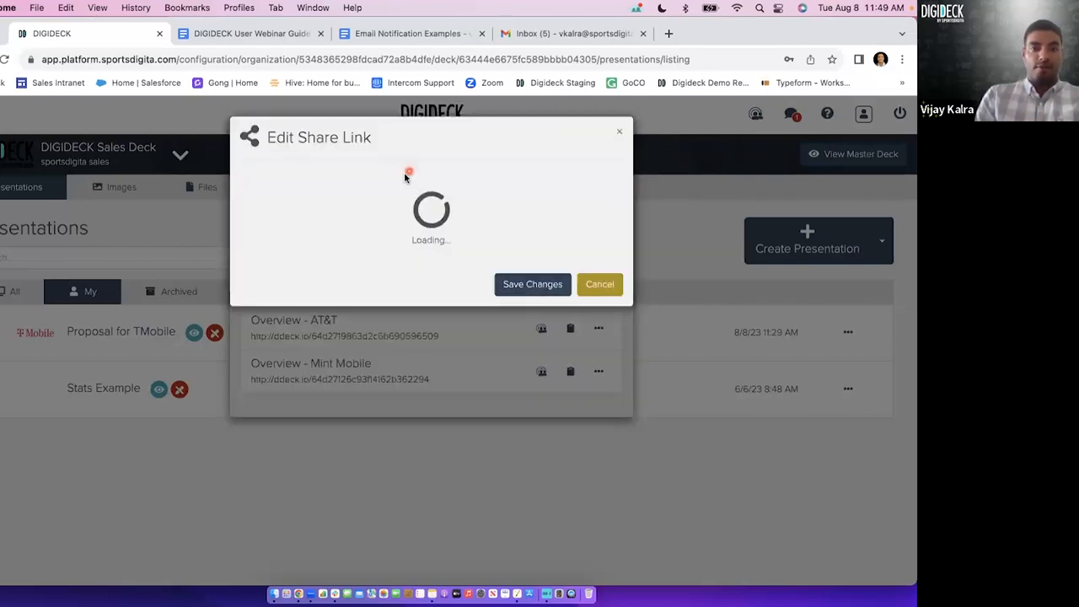
left_click(390, 197)
key("BackSpace")
key("BackSpace")
type("Mint Mobile")
key("Return")
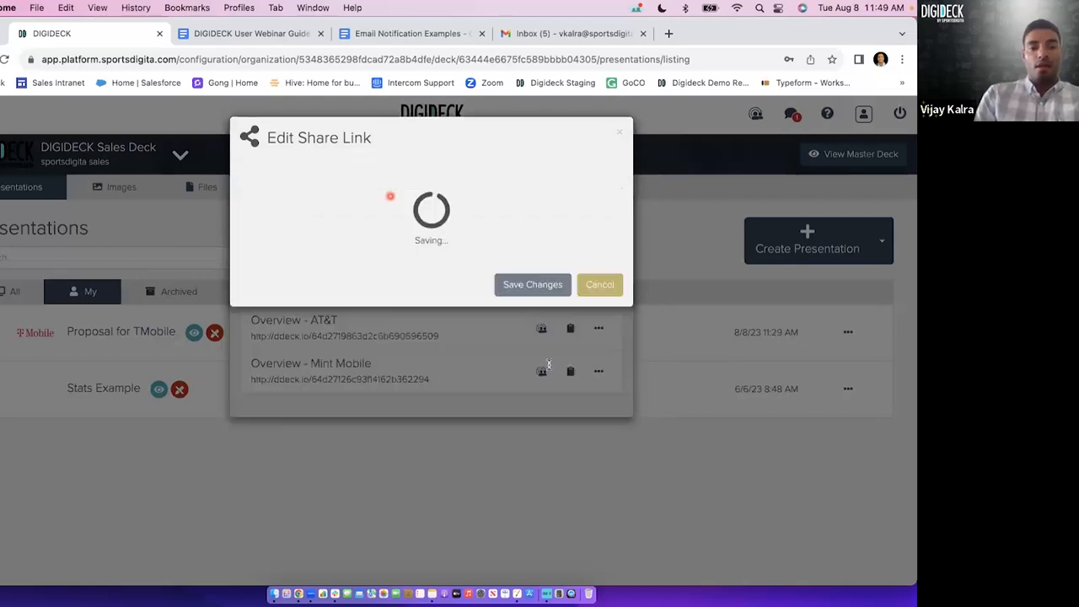
Retitle the "Overview - Mint Mobile" share link as "Overview - IG" and save it.
left_click(599, 372)
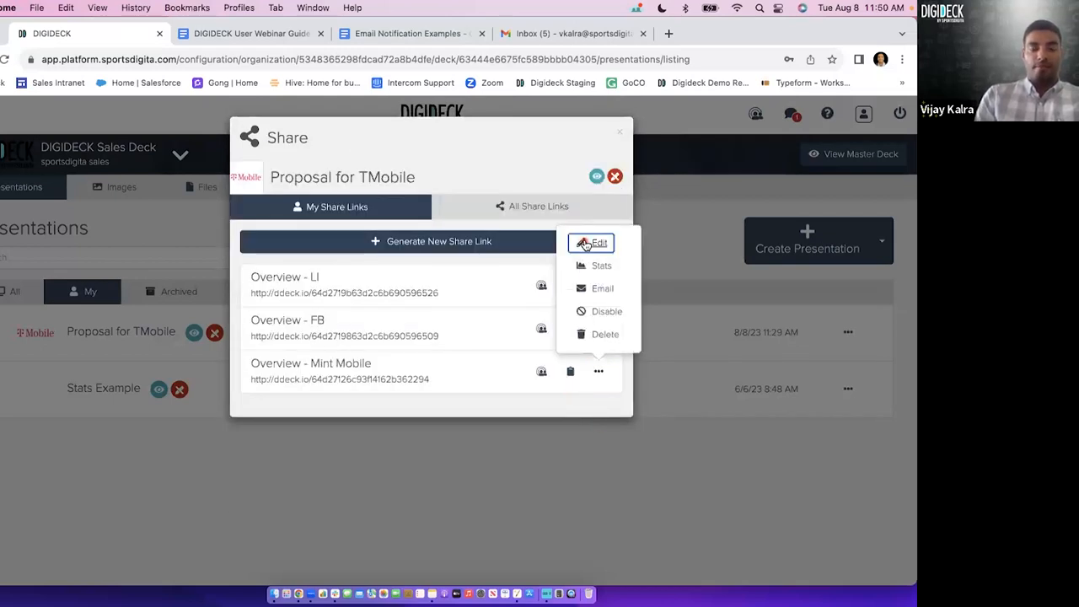
left_click(586, 243)
left_click(373, 200)
key("BackSpace")
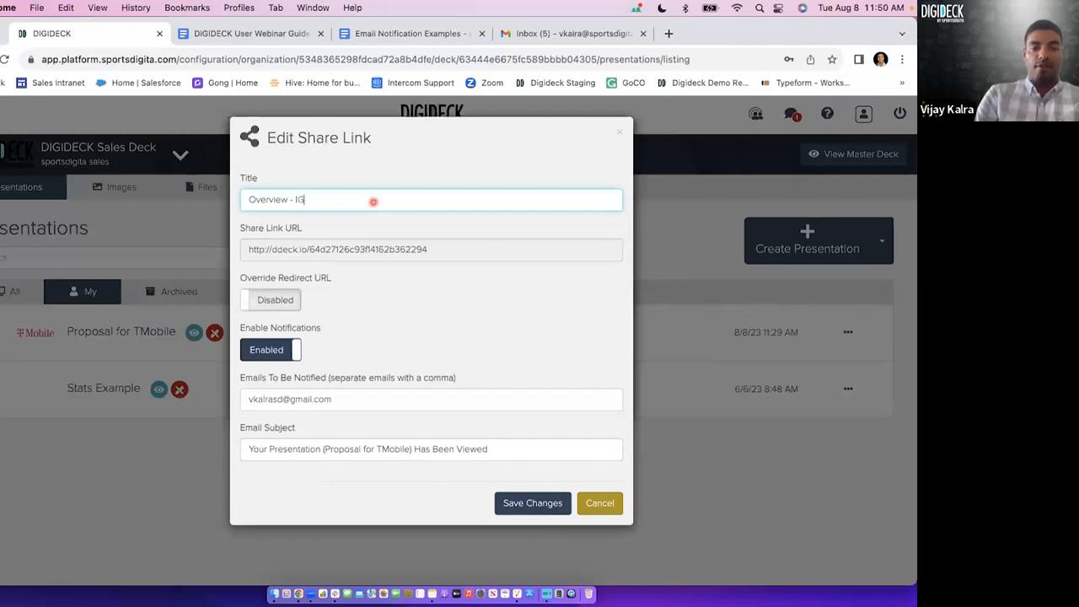
type("IG")
key("Return")
left_click(361, 380)
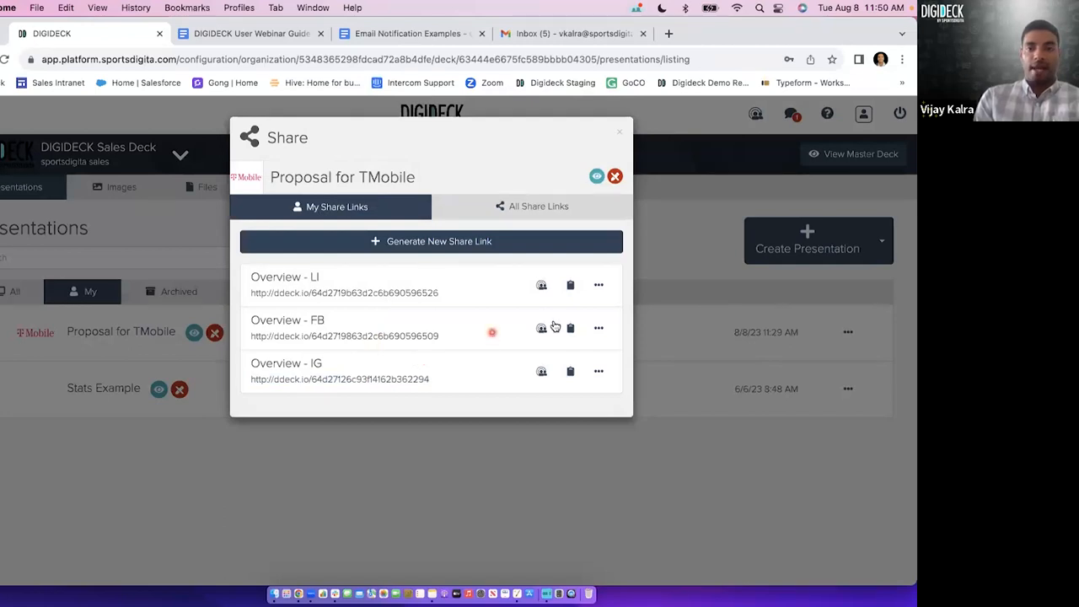
View the options for the LI, FB and IG share links, and close the share dialog.
left_click(599, 286)
left_click(601, 179)
left_click(598, 328)
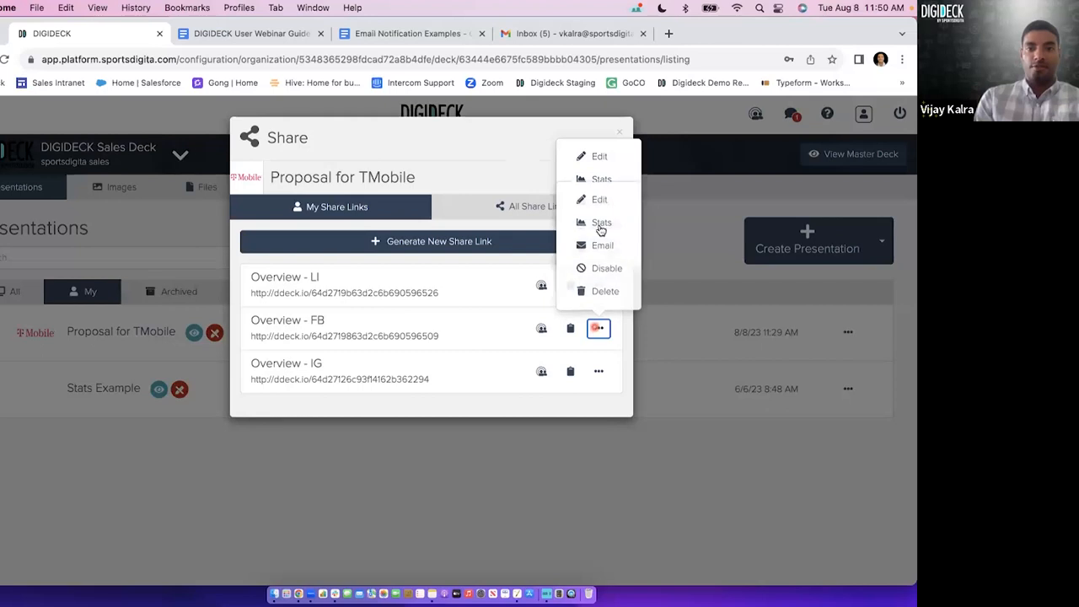
left_click(598, 374)
left_click(599, 267)
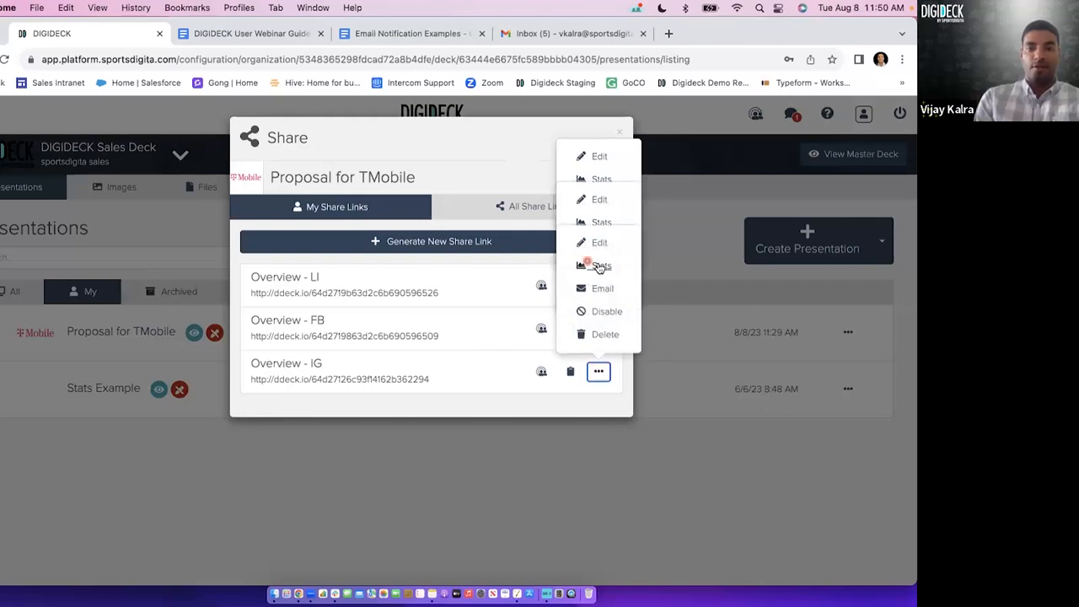
left_click(484, 150)
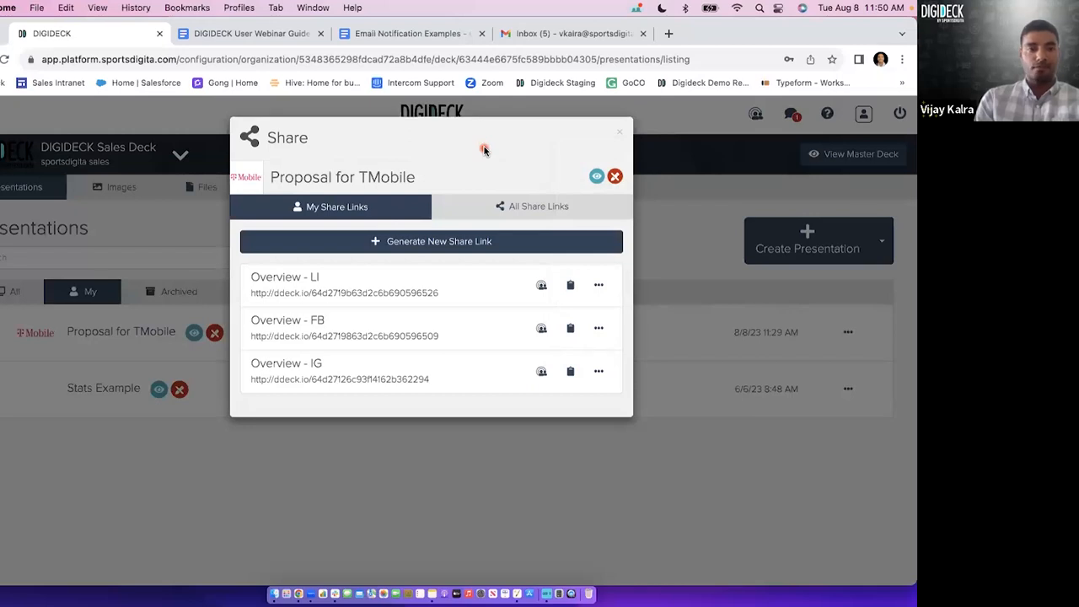
left_click(620, 133)
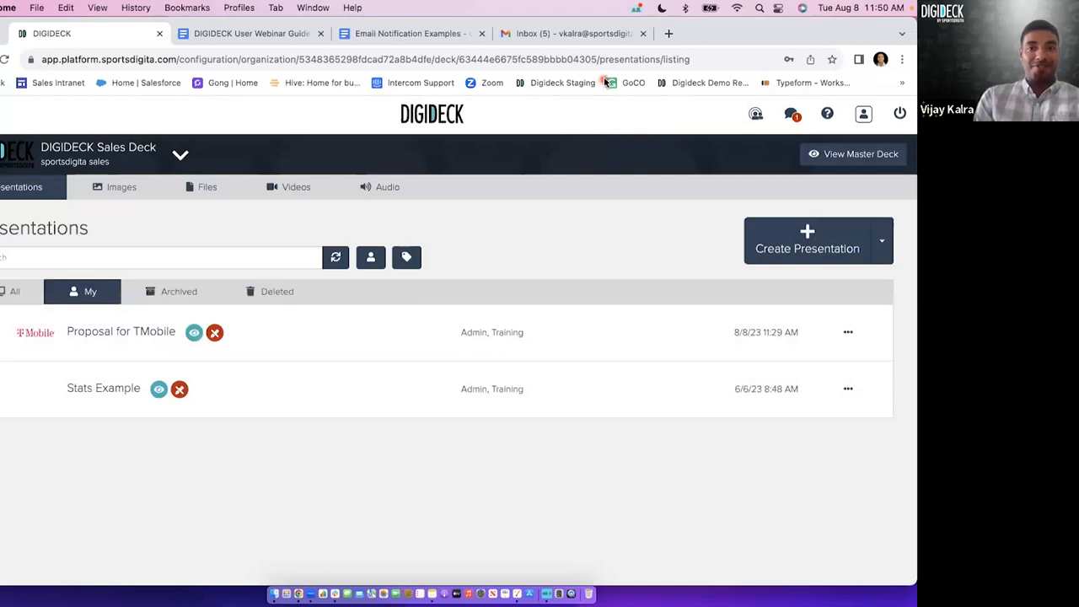
Open the statistics of the Stats Example presentation and review its unique sessions and slide views.
left_click(837, 240)
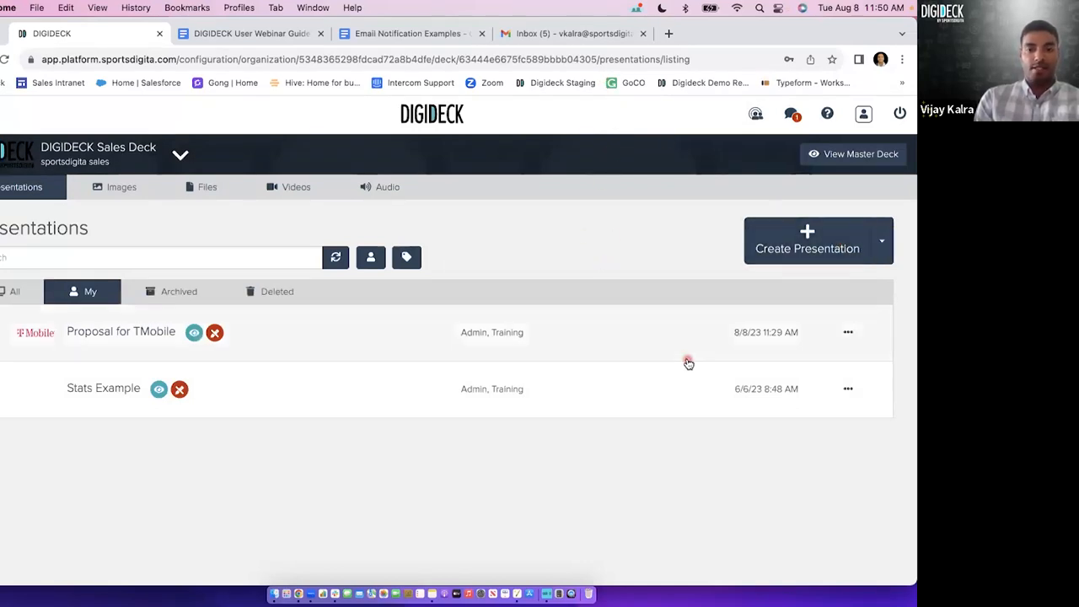
left_click(849, 391)
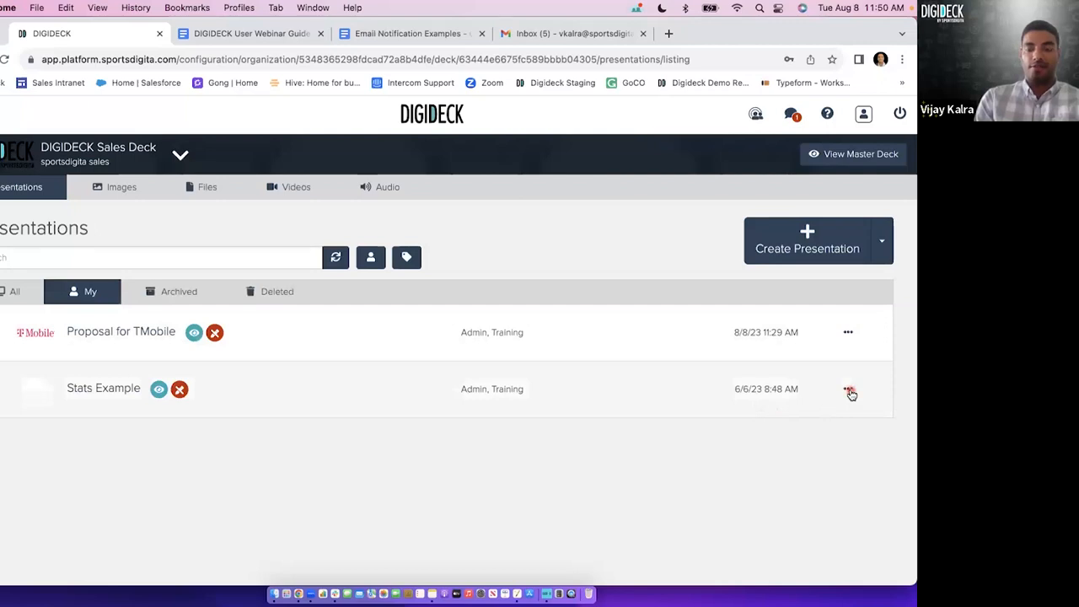
left_click(691, 165)
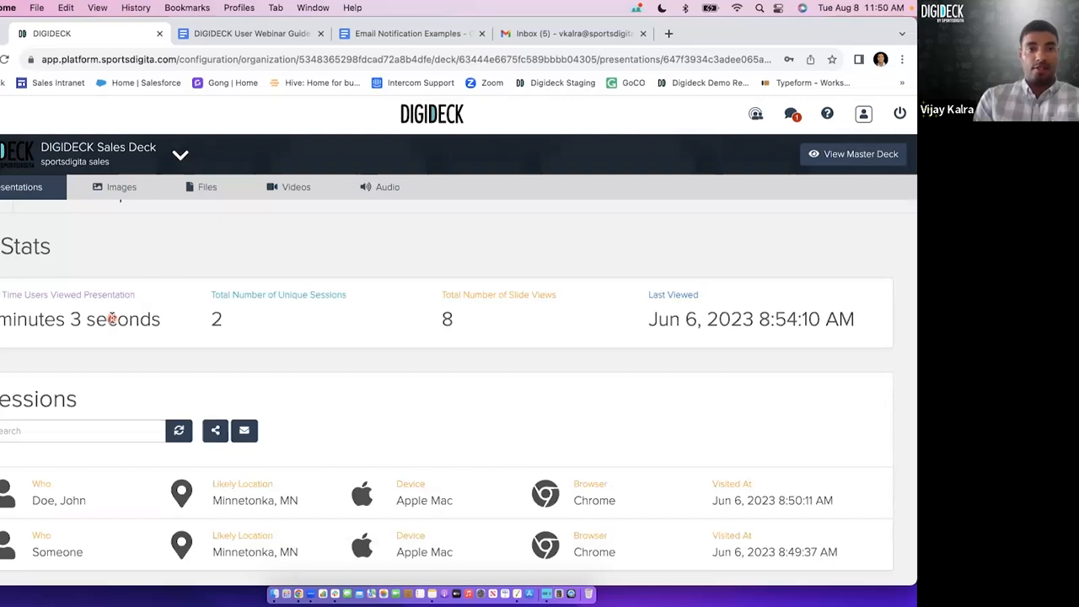
left_click_drag(341, 298, 307, 295)
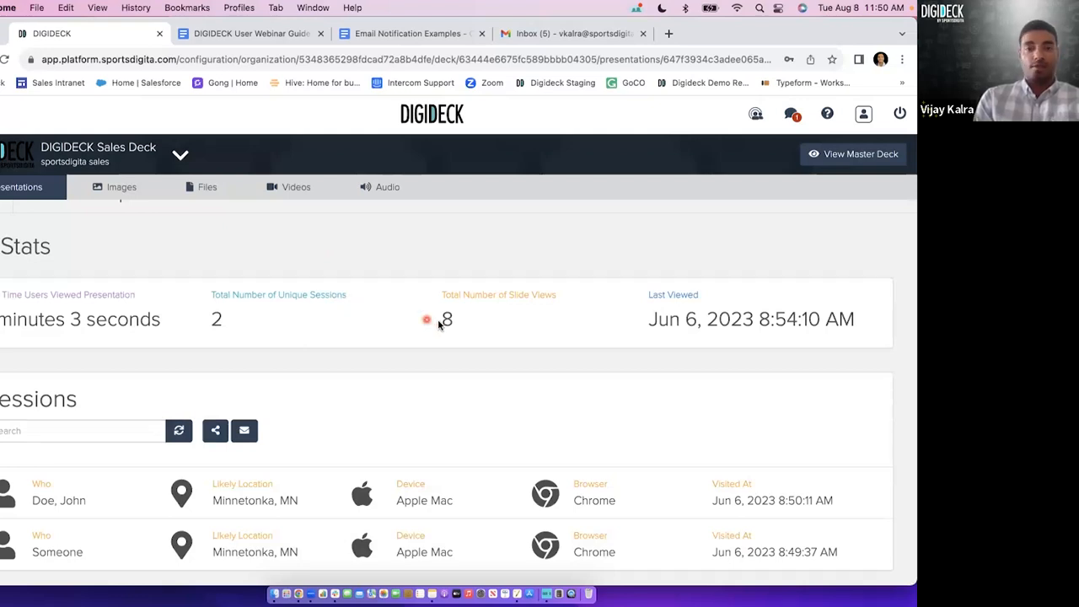
left_click(530, 298)
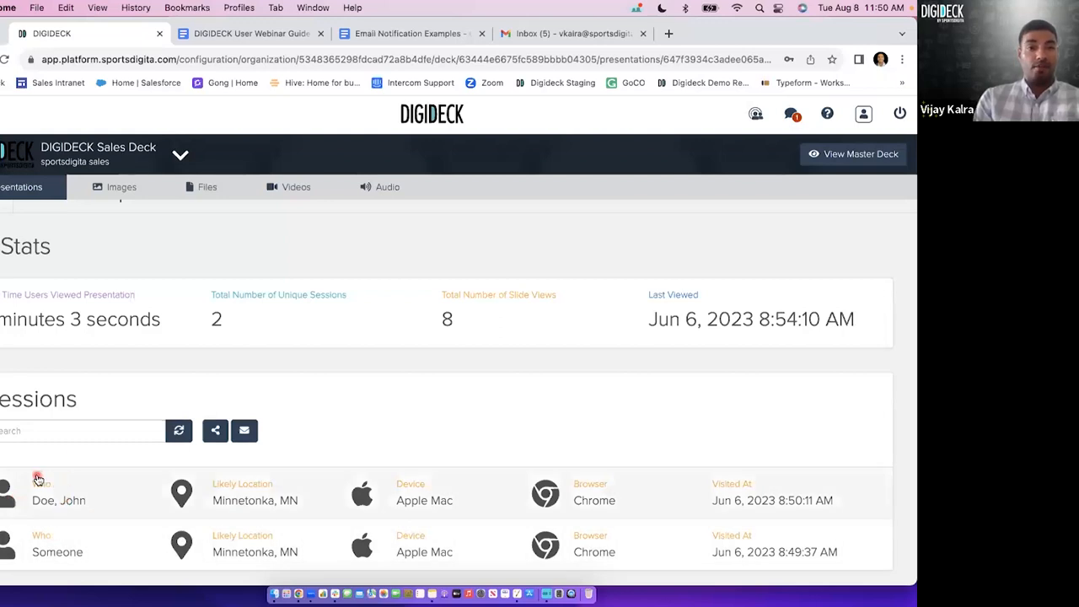
View the Welcome form for viewers of the presentation in the incognito browser window, and return to the stats page.
key("ctrl+Up")
left_click(205, 308)
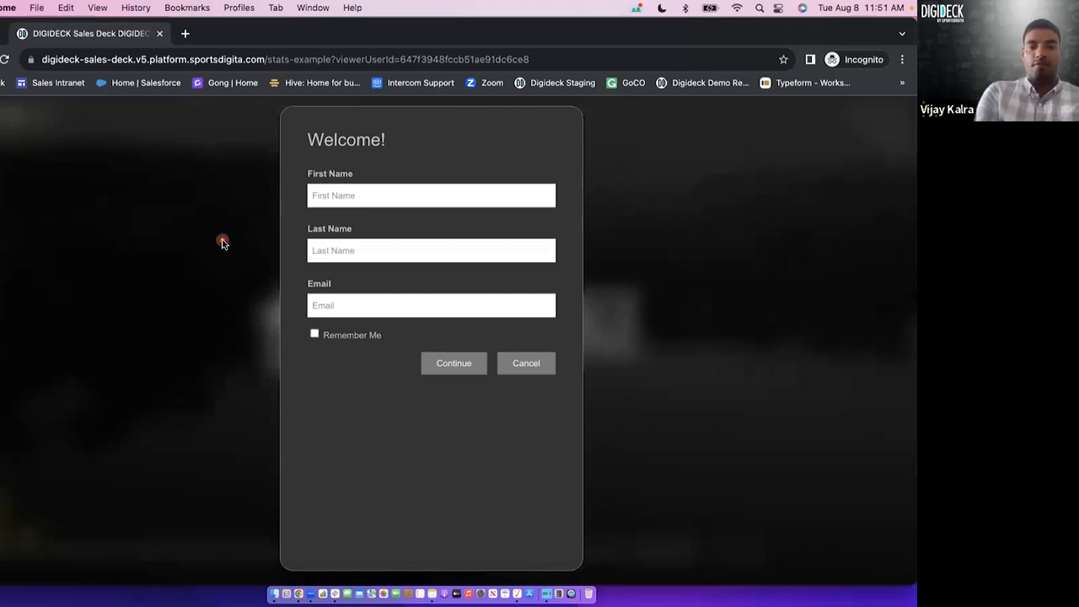
key("ctrl+Up")
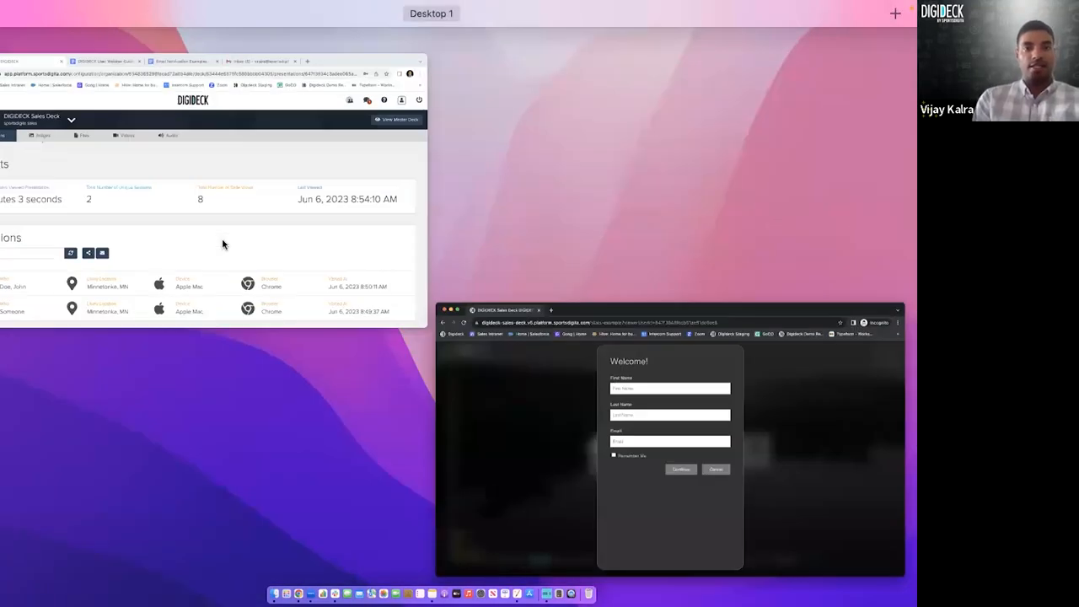
left_click(222, 245)
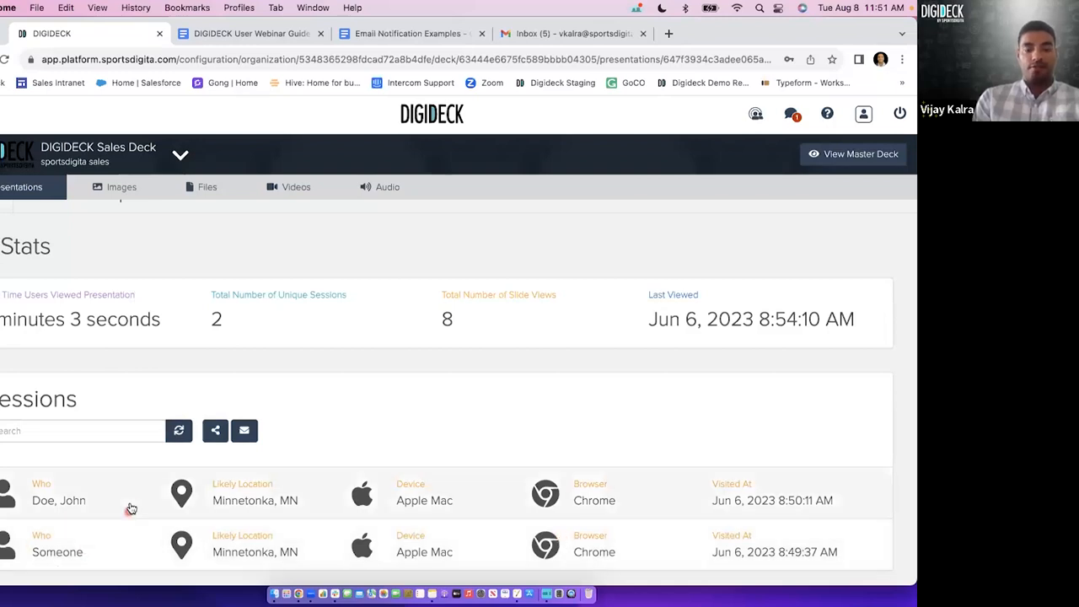
Review the "Presentation Opened" sample in the Email Notification Examples document, and return to the presentation's stats.
left_click(422, 34)
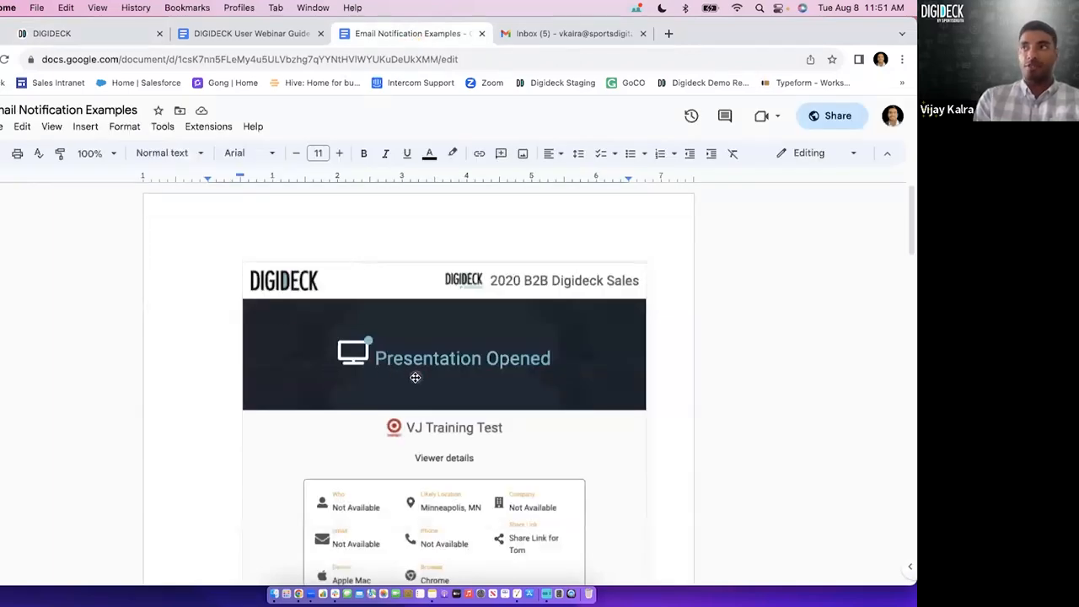
scroll(415, 377, "down", 2)
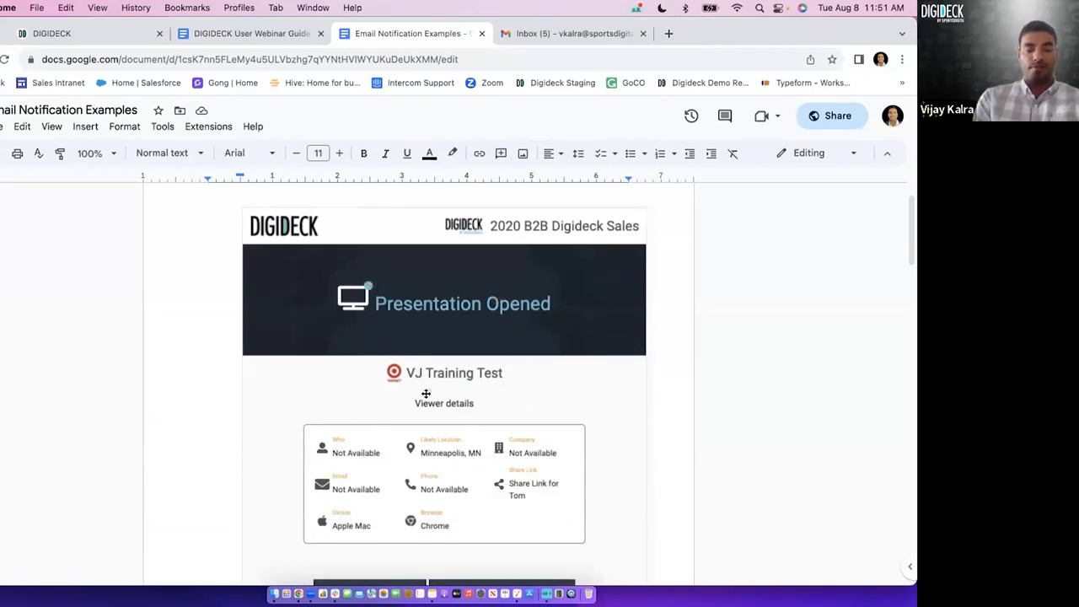
left_click(78, 35)
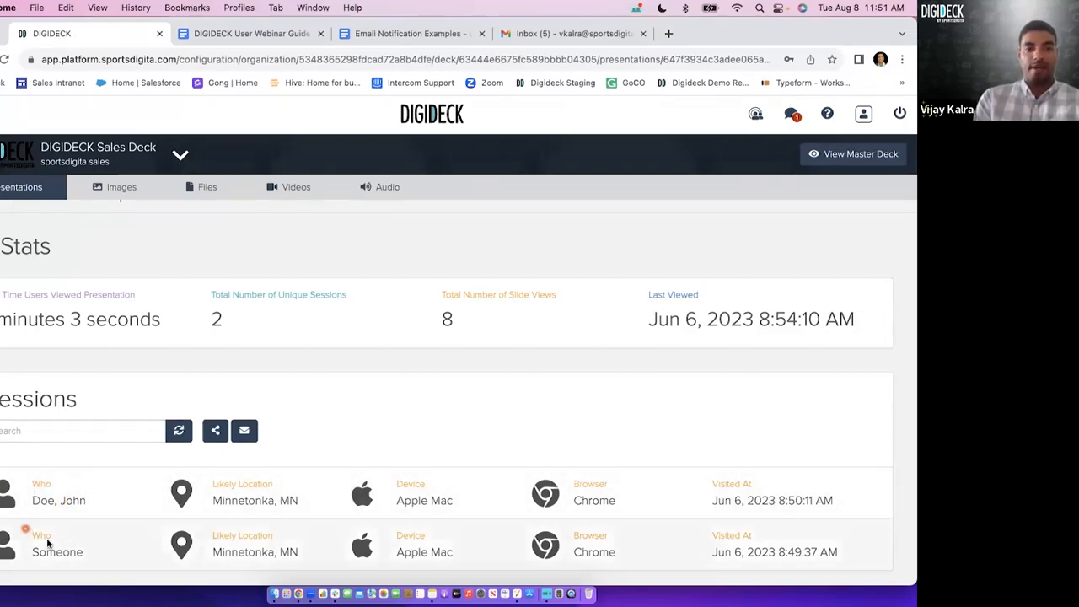
Open the named visitor's session and examine the contact e-mail and the start, end and total viewing times.
left_click(60, 488)
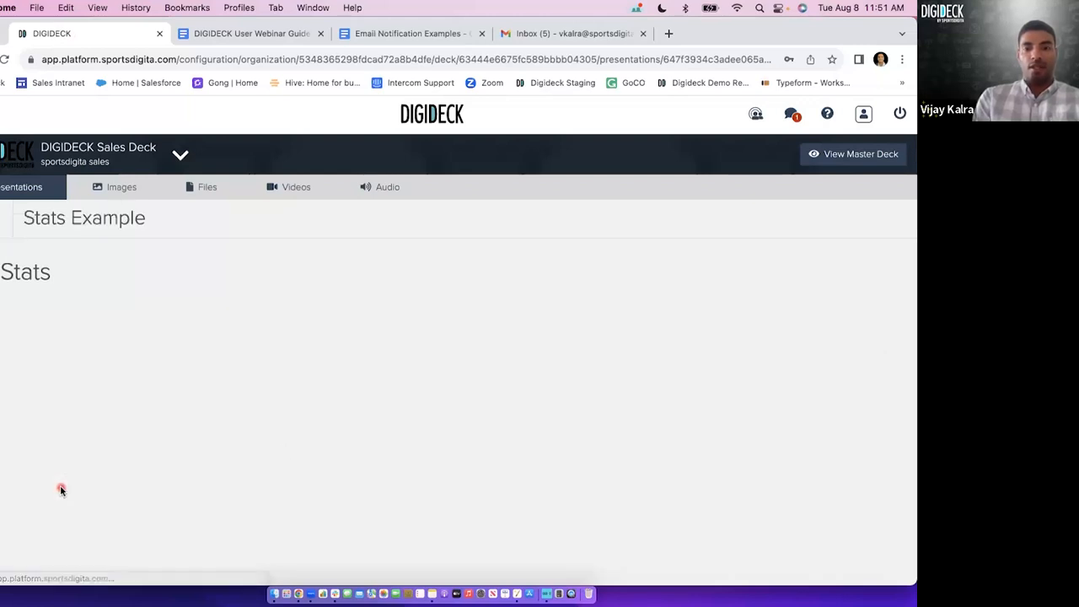
left_click_drag(321, 361, 235, 360)
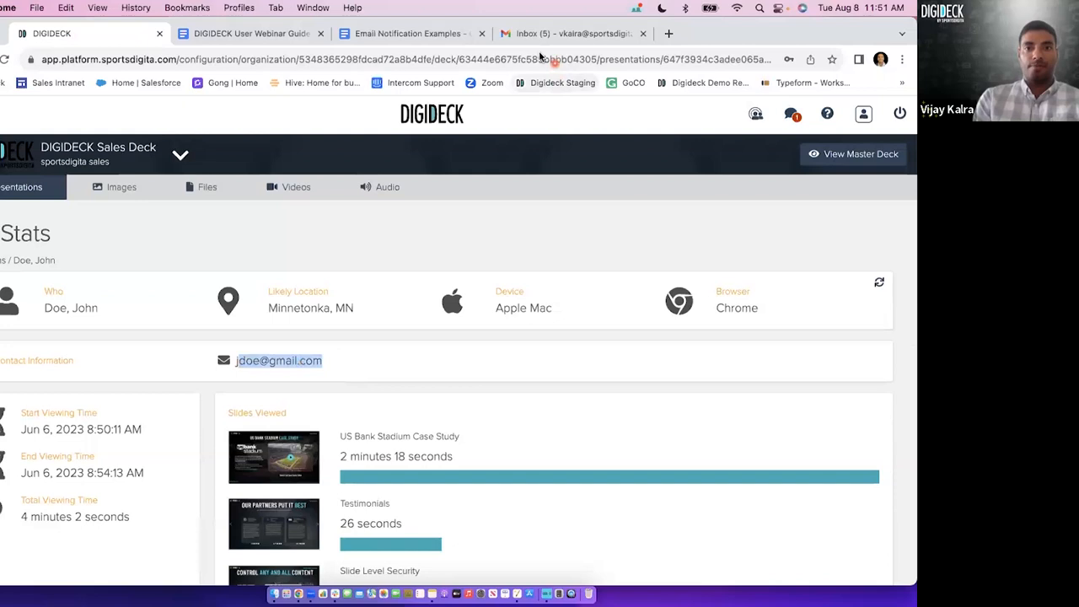
left_click(157, 419)
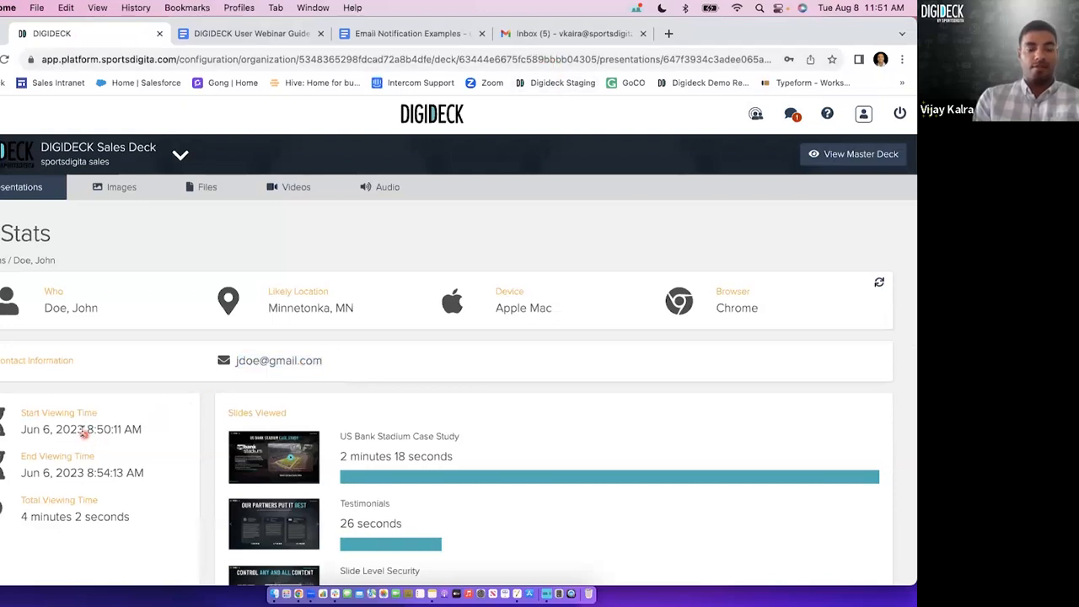
triple_click(82, 430)
triple_click(81, 472)
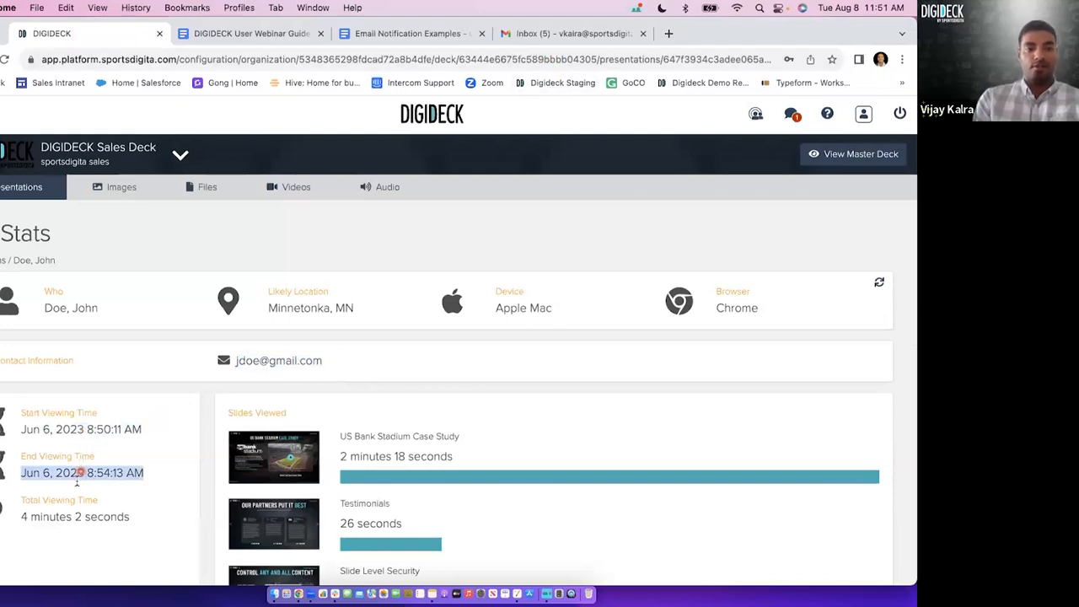
triple_click(69, 516)
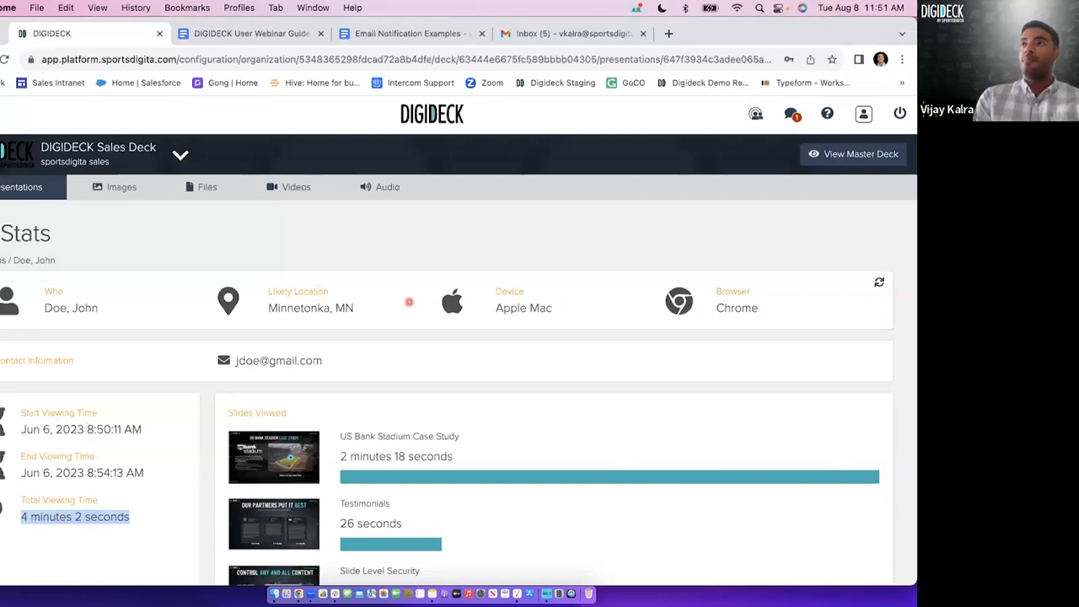
Examine the time spent on each slide in the session's Slides Viewed section.
scroll(453, 397, "down", 1)
left_click(291, 380)
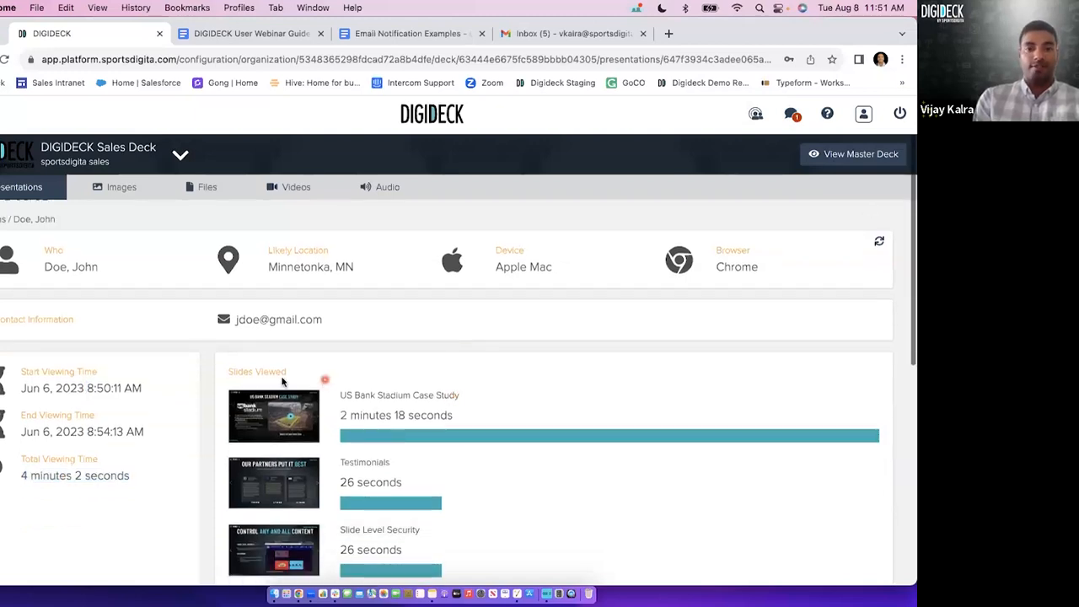
scroll(388, 386, "down", 2)
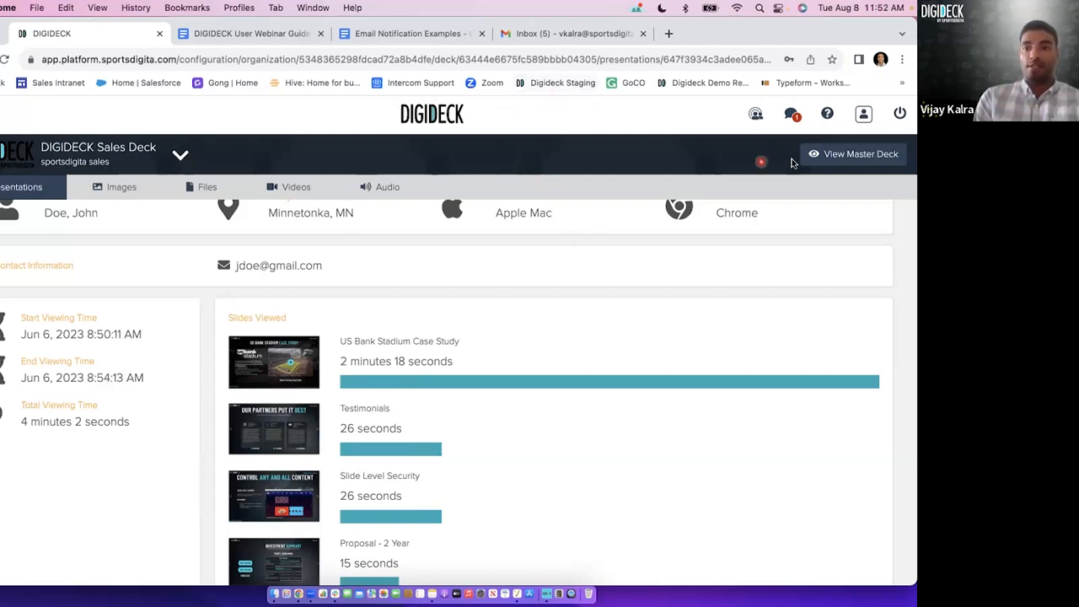
scroll(778, 221, "up", 3)
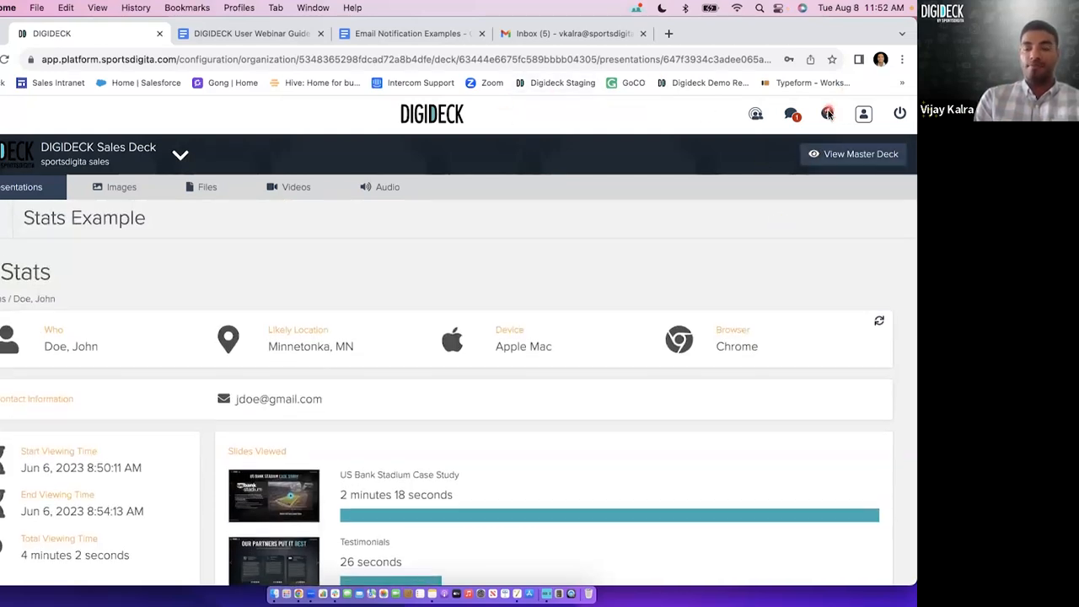
Open the DIGIDECK help center, search it for "share", and open the Edit Share Links article.
left_click(828, 116)
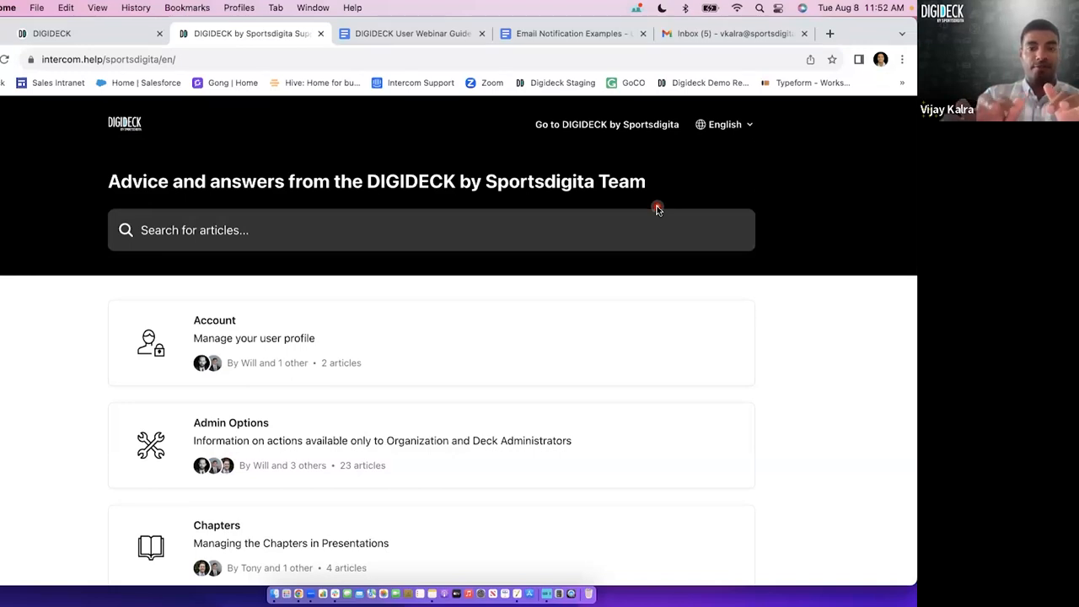
left_click(376, 222)
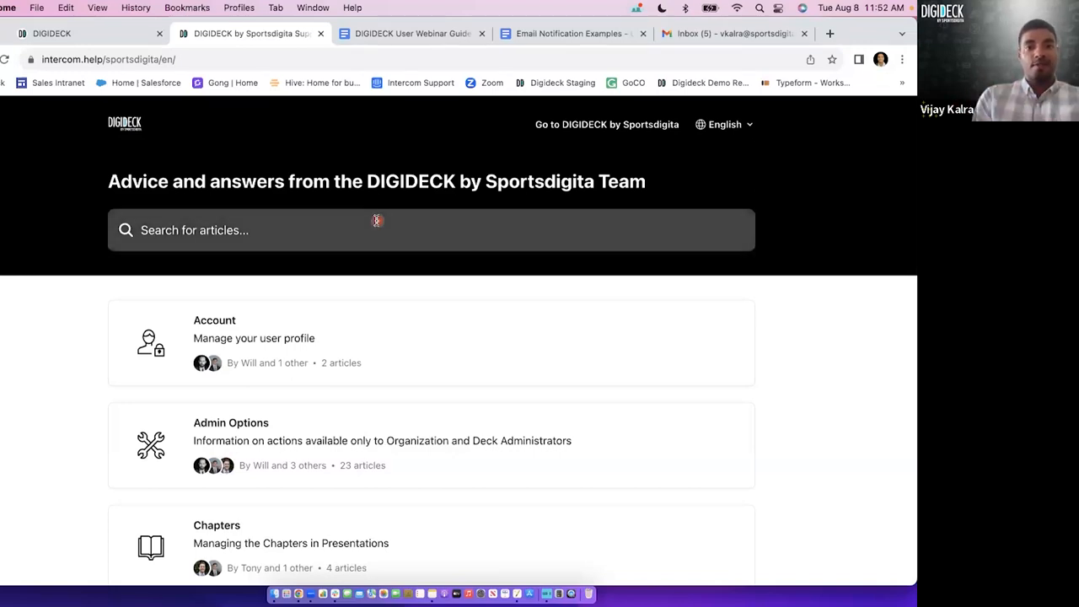
type("share")
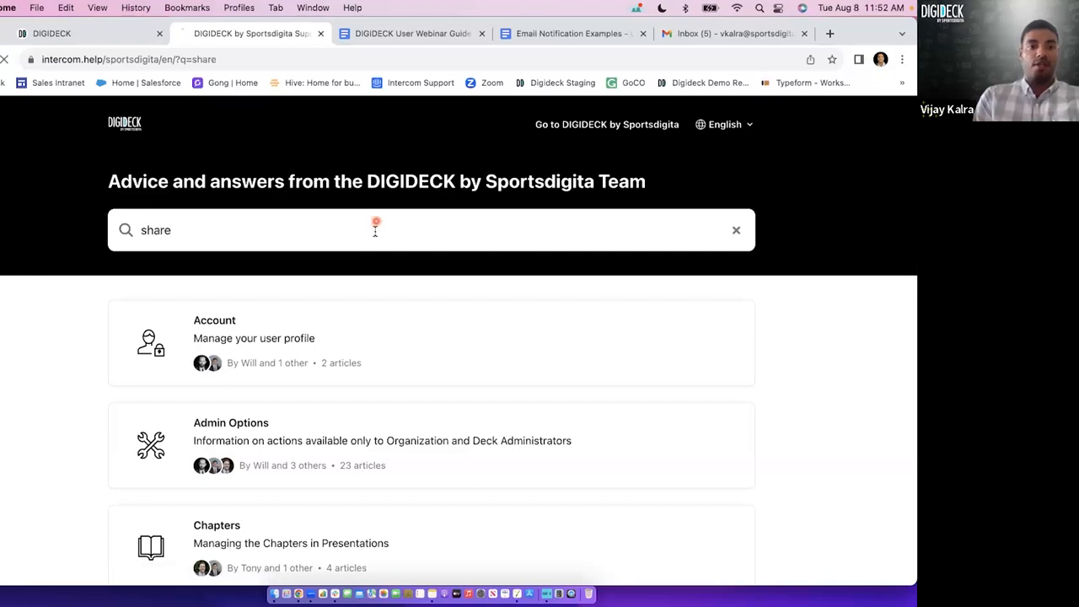
scroll(321, 392, "down", 2)
left_click(219, 431)
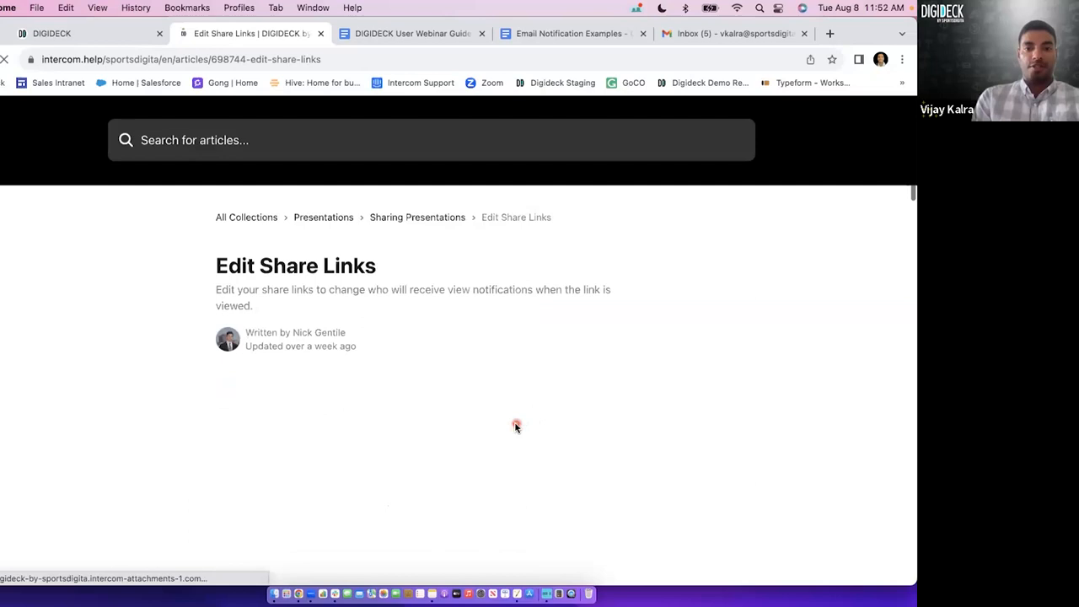
Read through the video and illustrated steps of the Edit Share Links article, and close the help center.
scroll(516, 426, "down", 3)
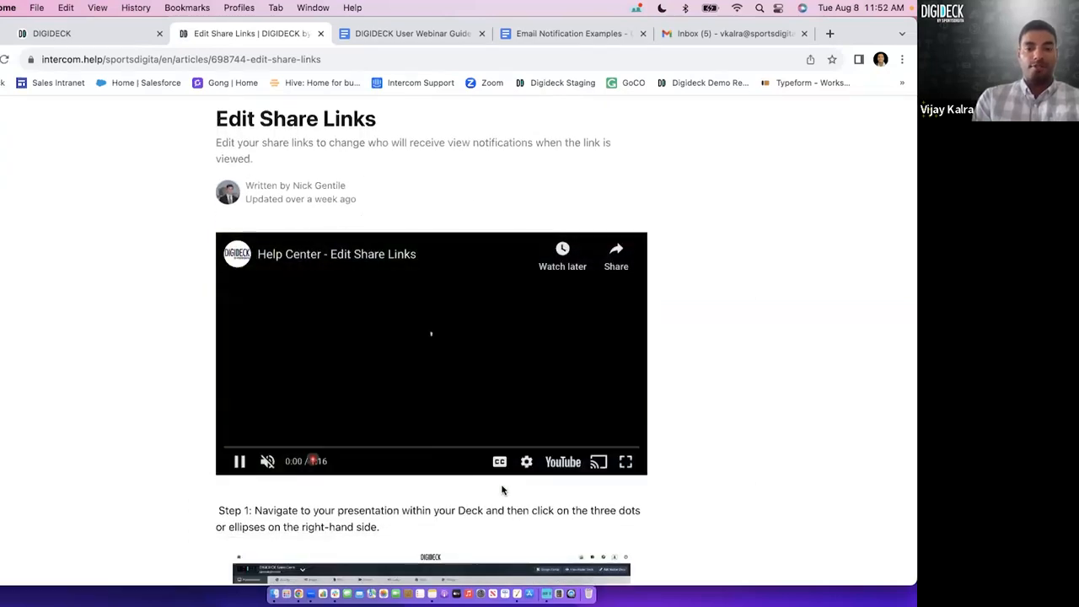
scroll(502, 489, "down", 1)
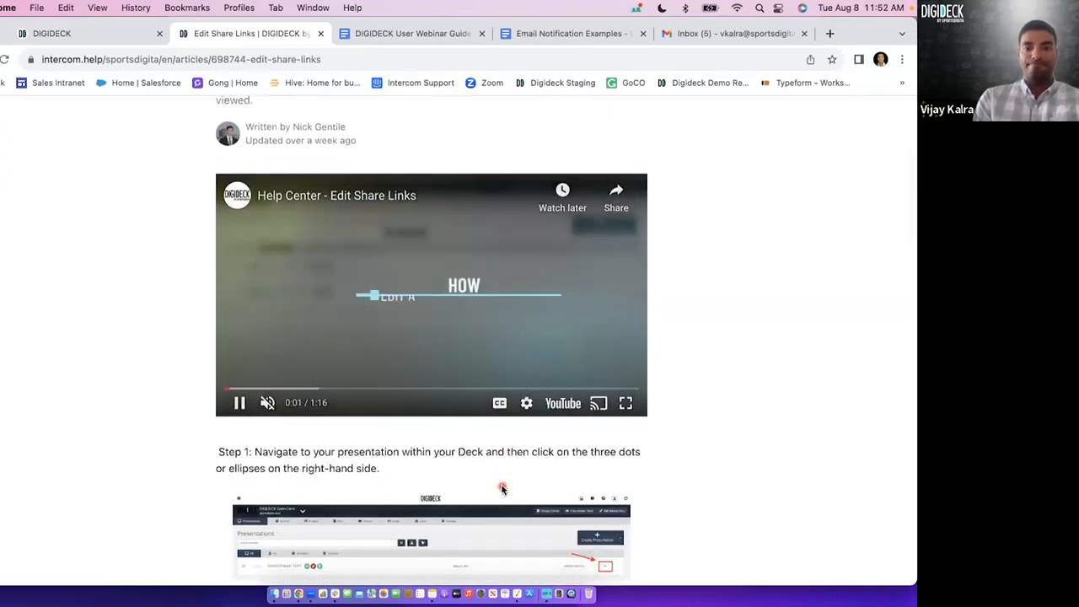
scroll(502, 489, "down", 2)
scroll(502, 489, "down", 2)
scroll(501, 489, "down", 7)
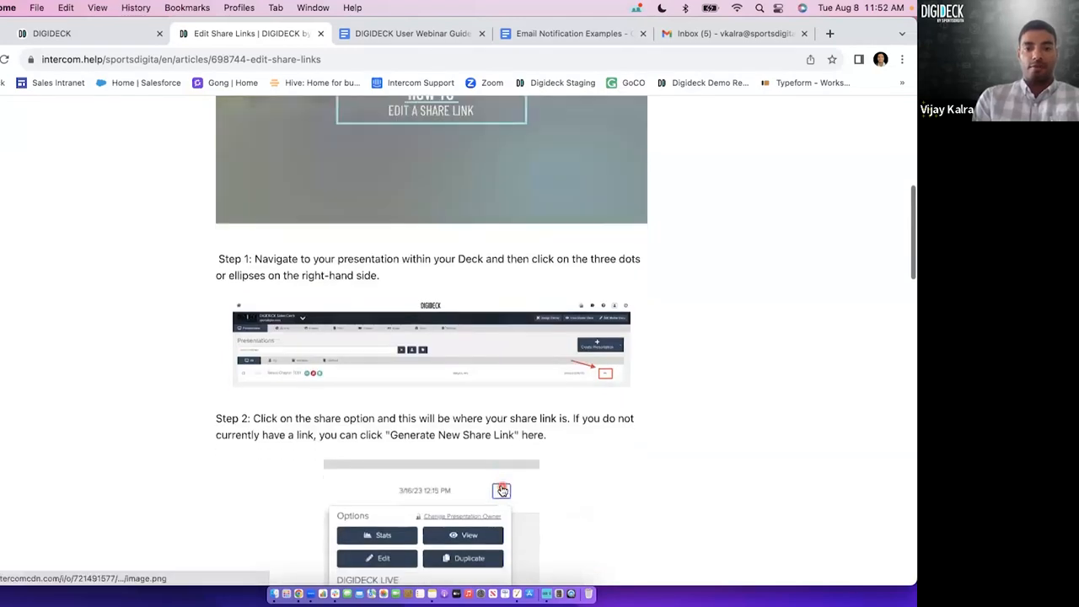
scroll(501, 489, "down", 4)
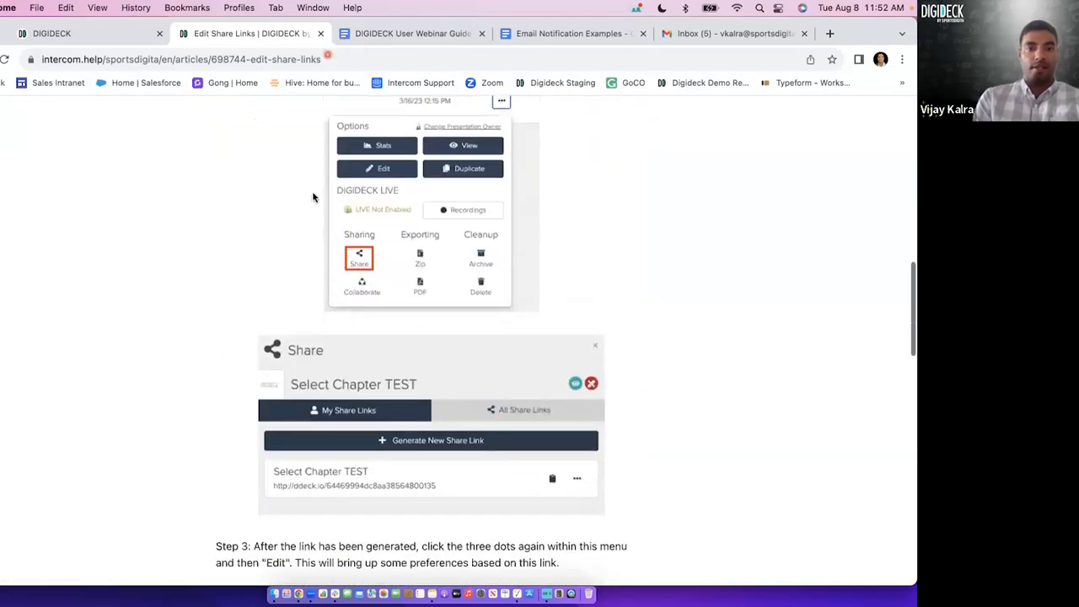
left_click(320, 33)
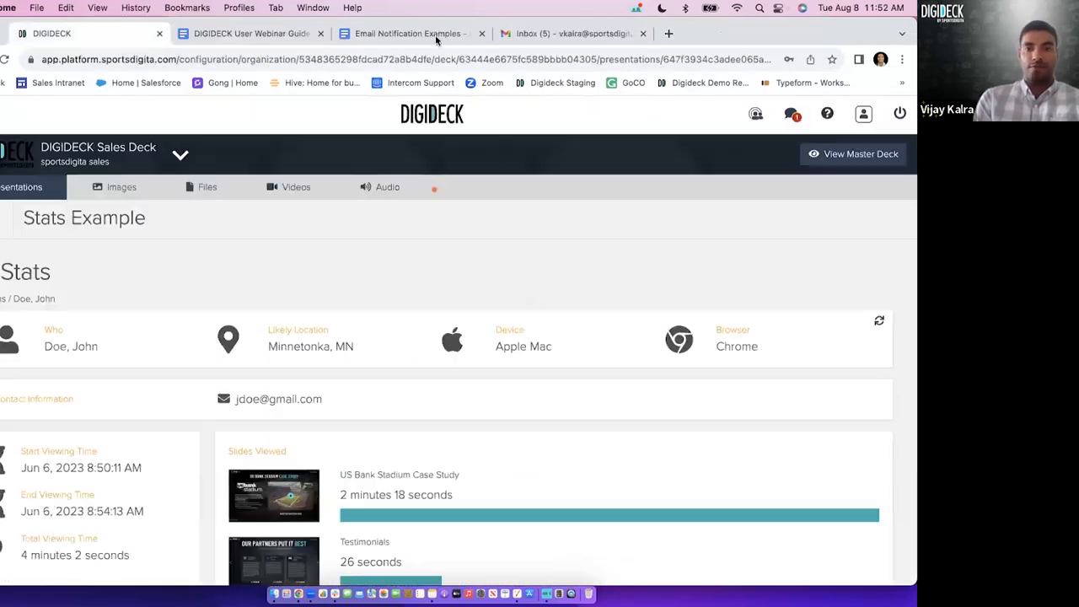
Open the support messenger, view its screen for sending a message, and return to the messenger's home page.
left_click(792, 114)
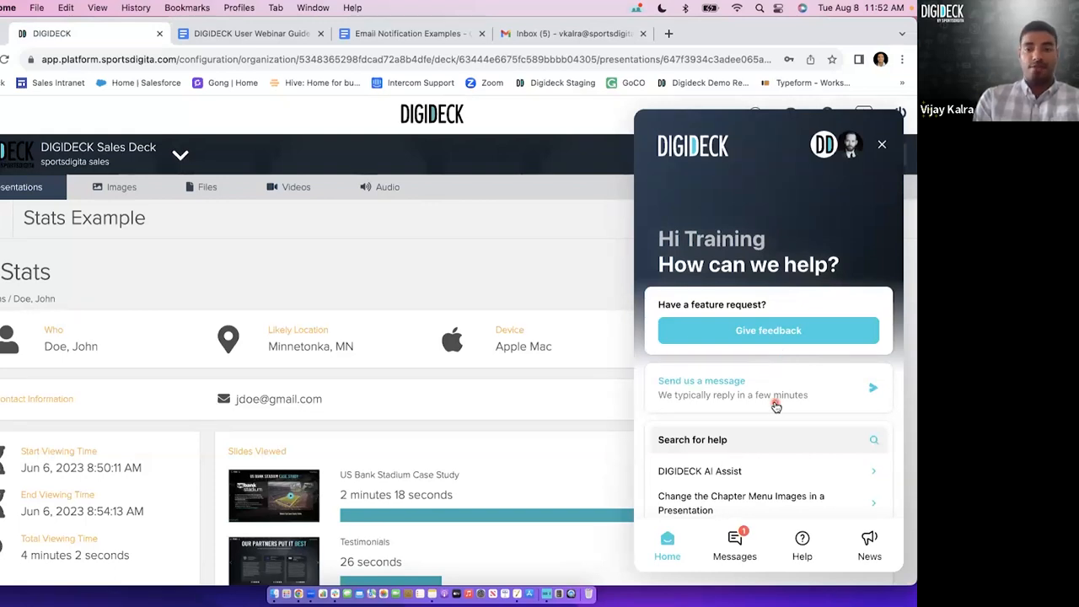
left_click(732, 386)
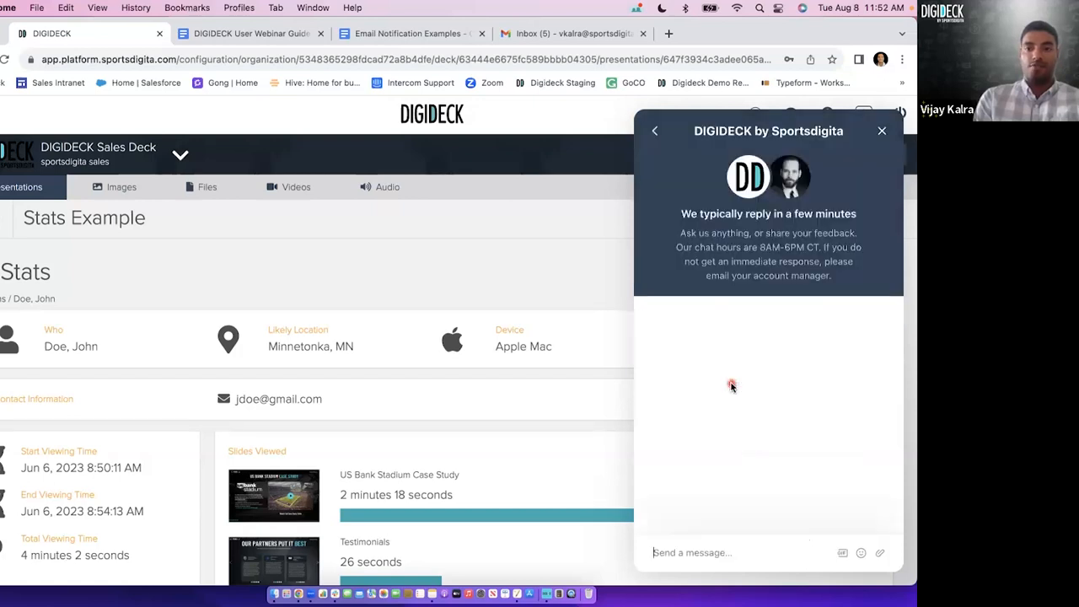
left_click(655, 133)
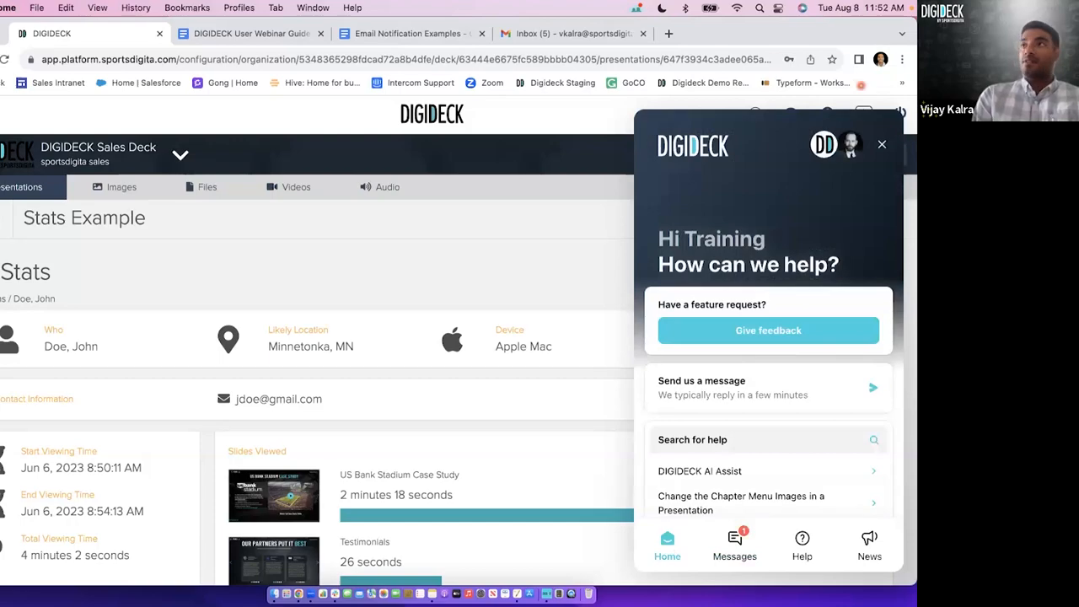